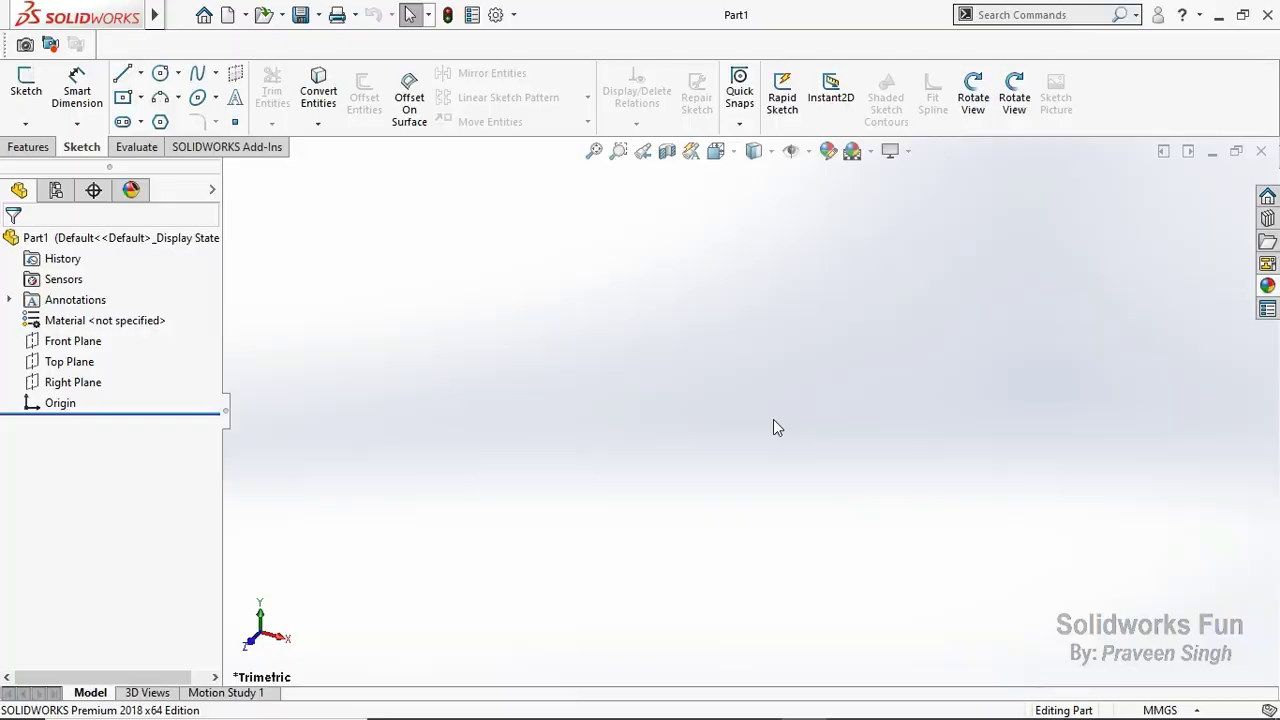
Step: Save the new empty part under the file name 'Die'
{"action": "key", "text": "ctrl+s"}
{"action": "type", "text": "Die"}
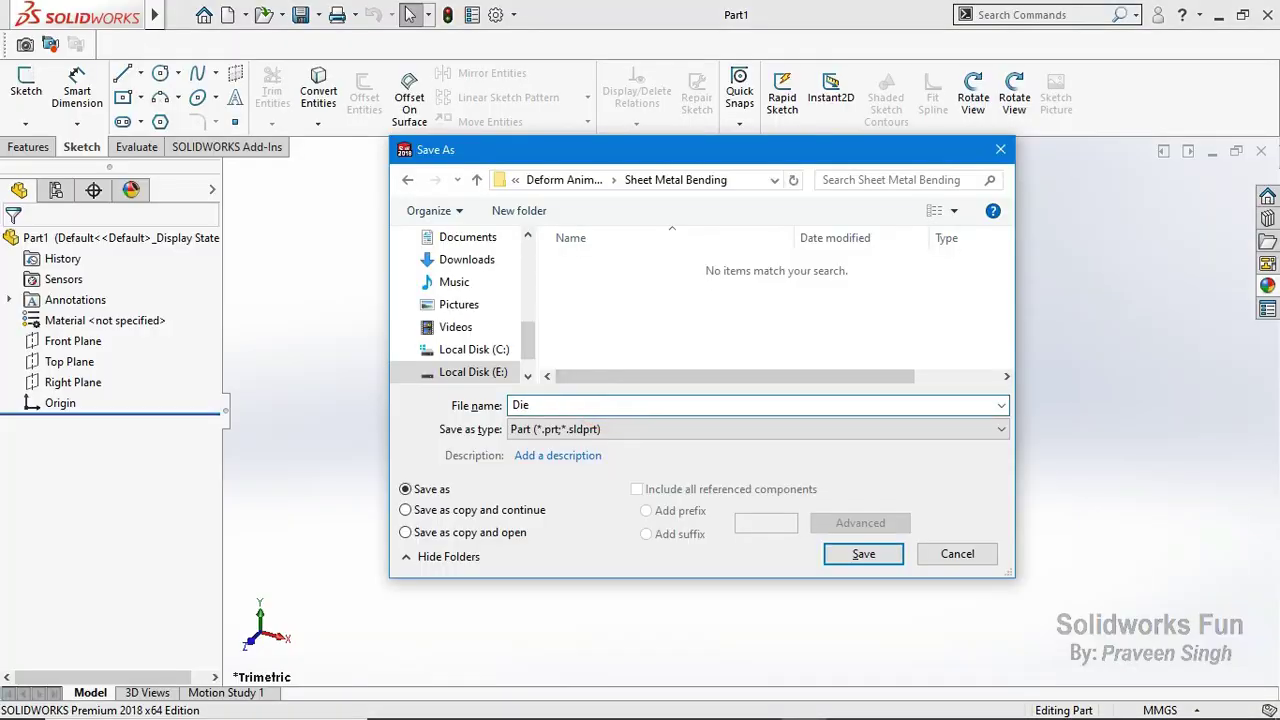
{"action": "left_click", "coordinate": [866, 553]}
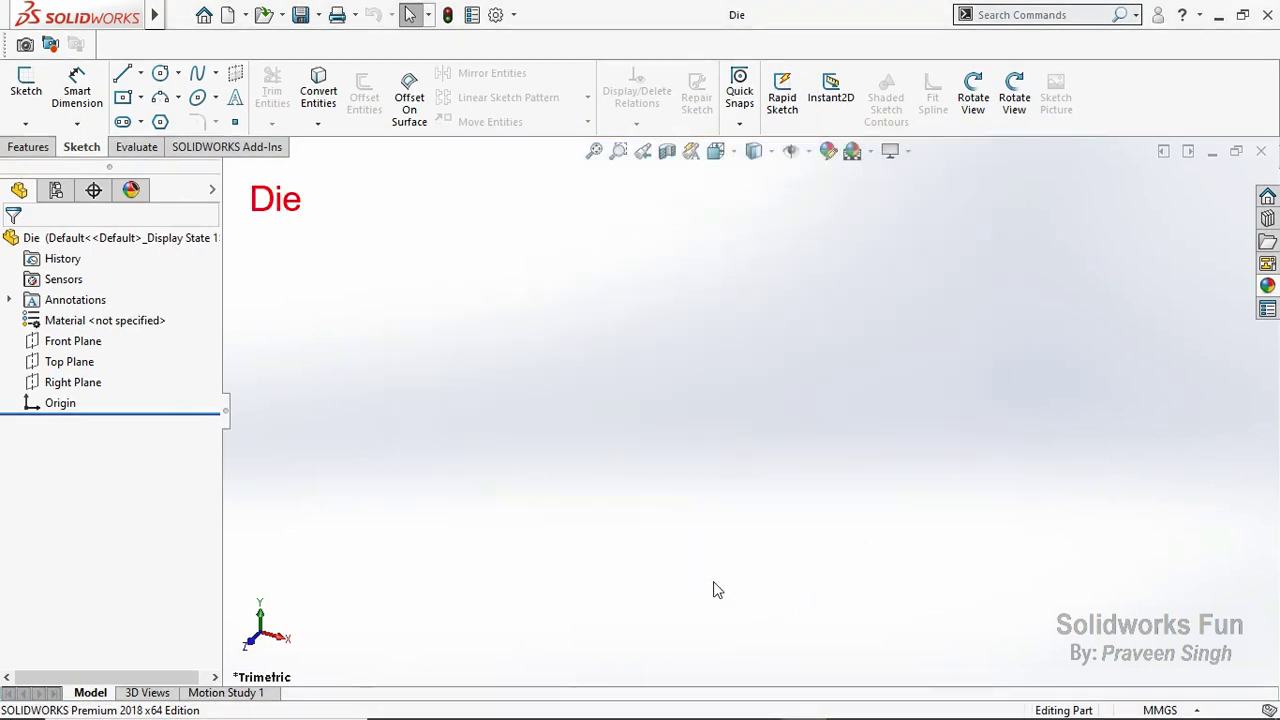
{"action": "left_click", "coordinate": [75, 341]}
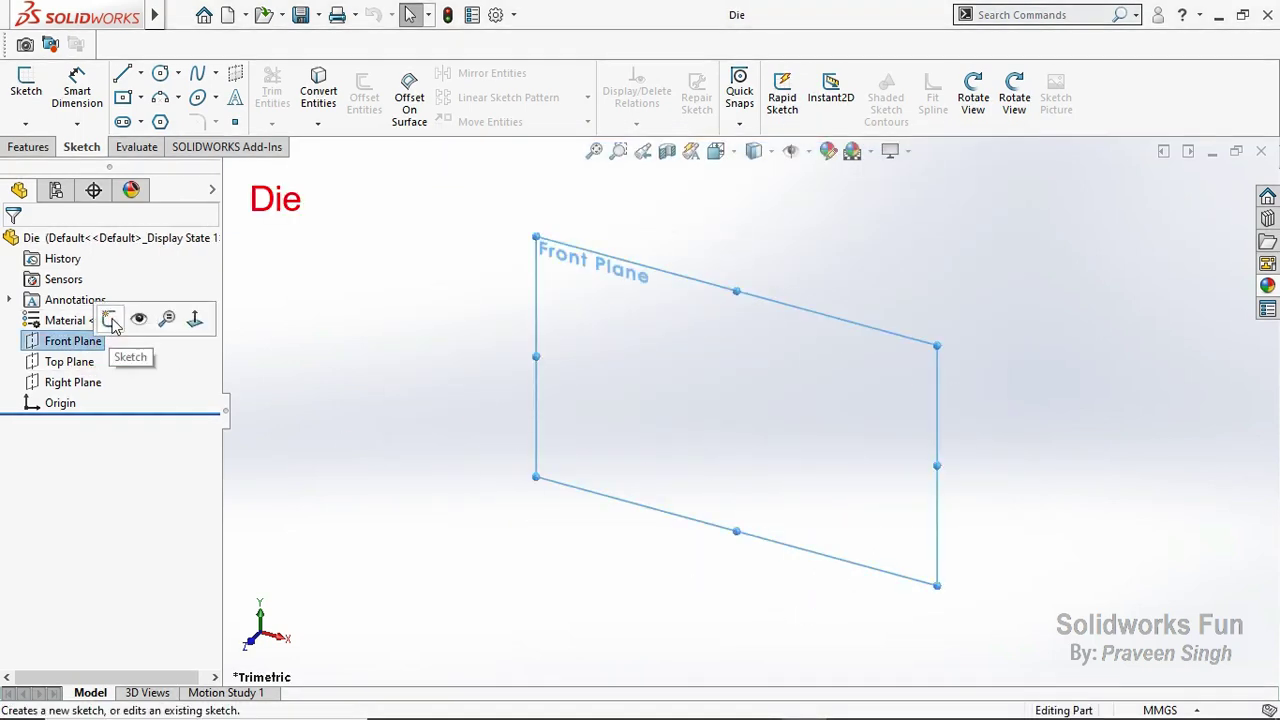
Step: Begin a Front Plane sketch and draw the top-left flat and left side of the V
{"action": "left_click", "coordinate": [108, 318]}
{"action": "scroll", "coordinate": [980, 287], "scroll_direction": "down", "scroll_amount": 2}
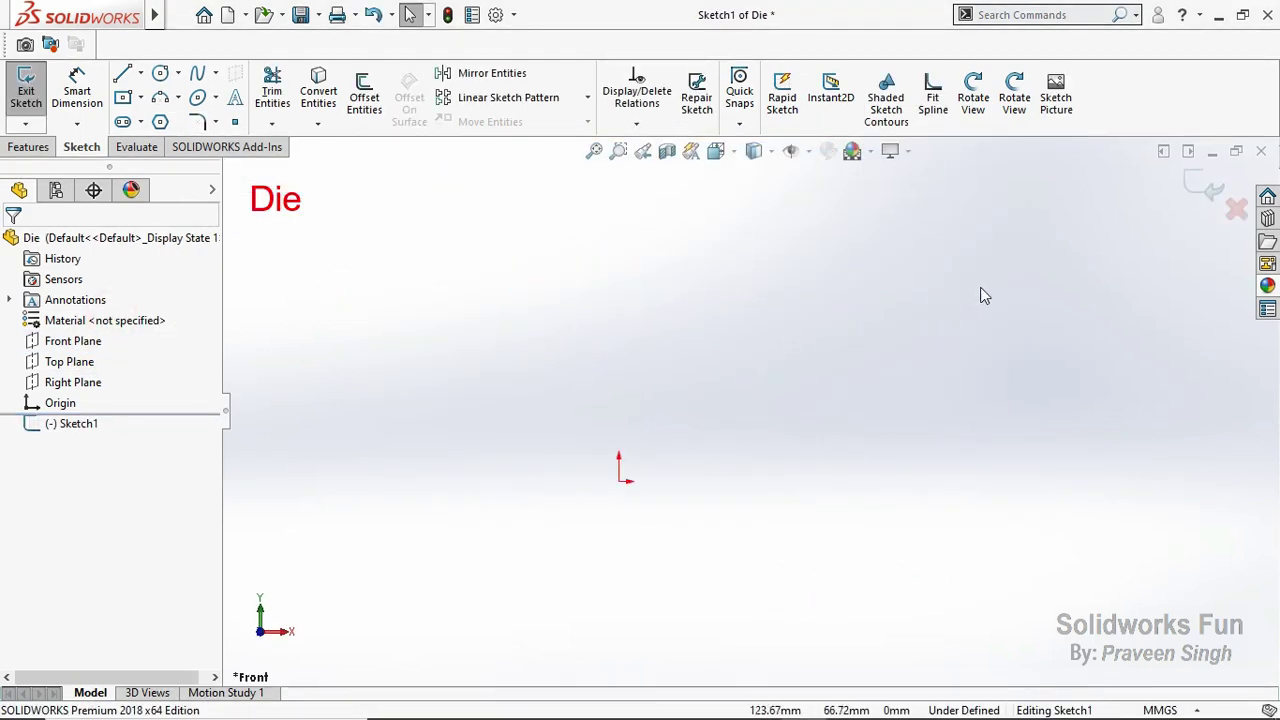
{"action": "scroll", "coordinate": [863, 379], "scroll_direction": "down", "scroll_amount": 2}
{"action": "scroll", "coordinate": [502, 641], "scroll_direction": "down", "scroll_amount": 1}
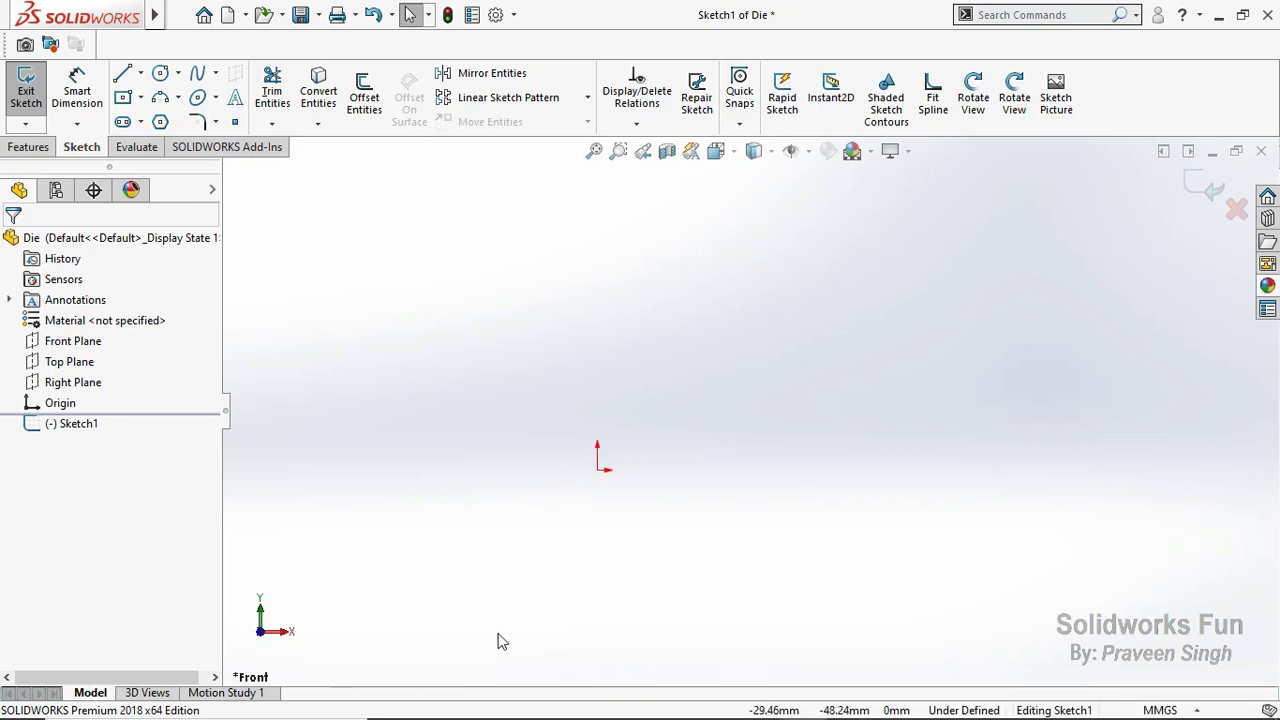
{"action": "left_click", "coordinate": [122, 74]}
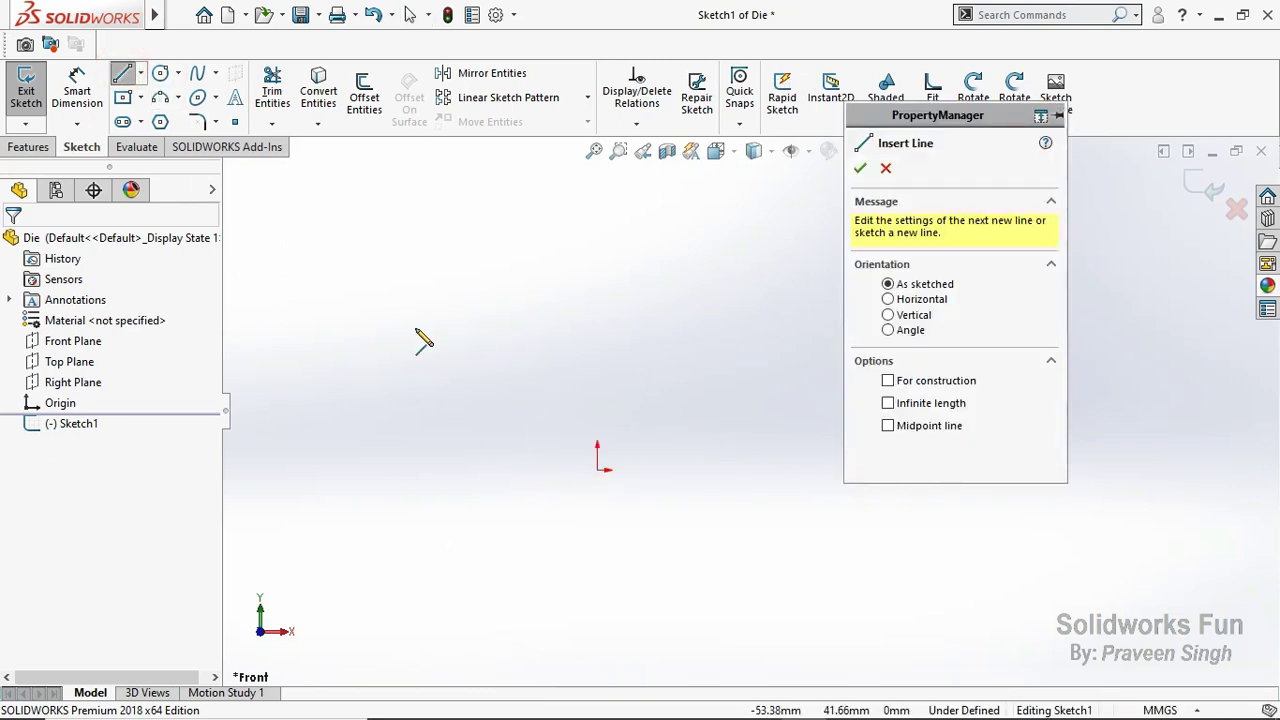
{"action": "left_click", "coordinate": [396, 295]}
{"action": "left_click", "coordinate": [464, 295]}
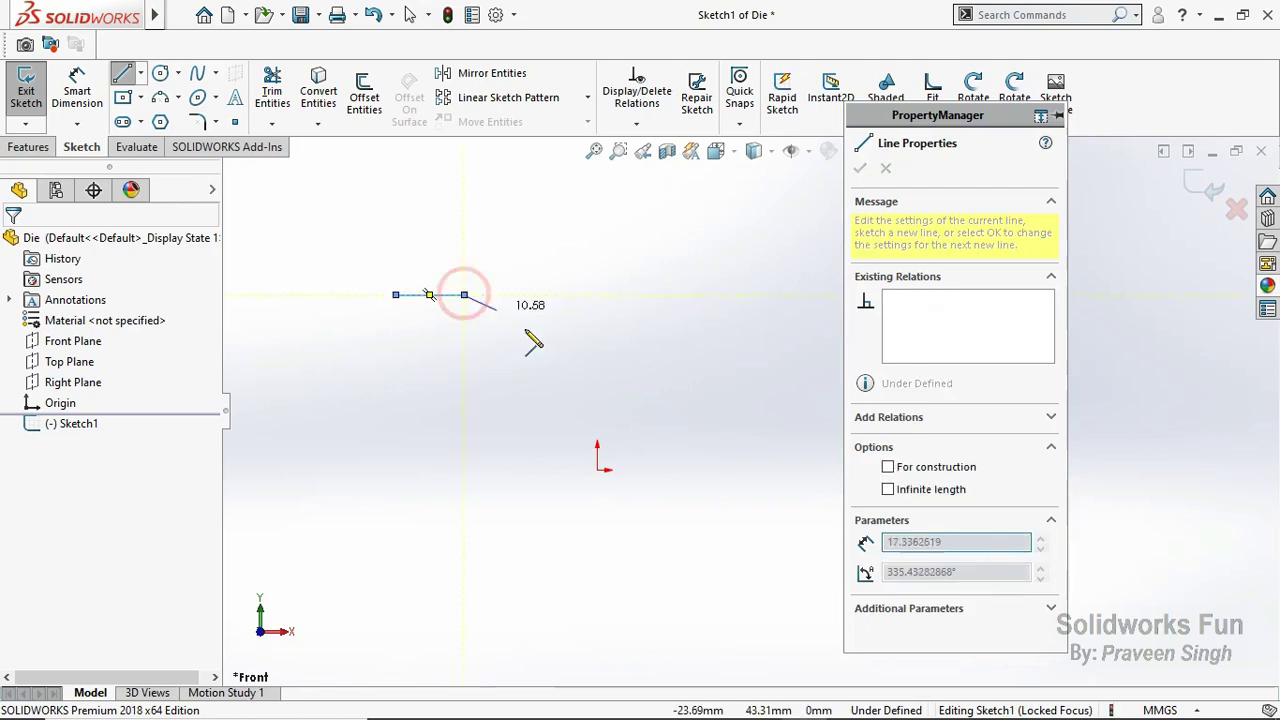
{"action": "left_click", "coordinate": [557, 377]}
Step: Complete the closed outline: right V side, top-right flat, right edge and bottom edge
{"action": "left_click", "coordinate": [632, 295]}
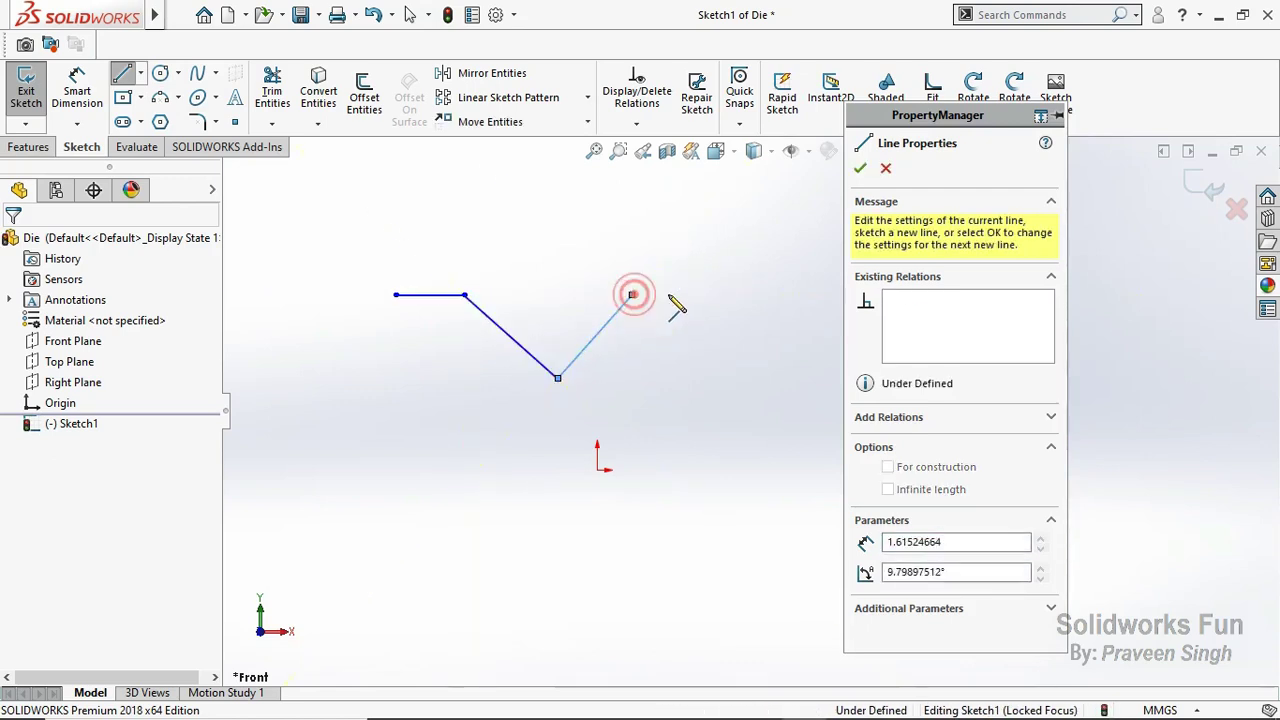
{"action": "left_click", "coordinate": [690, 295]}
{"action": "left_click", "coordinate": [690, 421]}
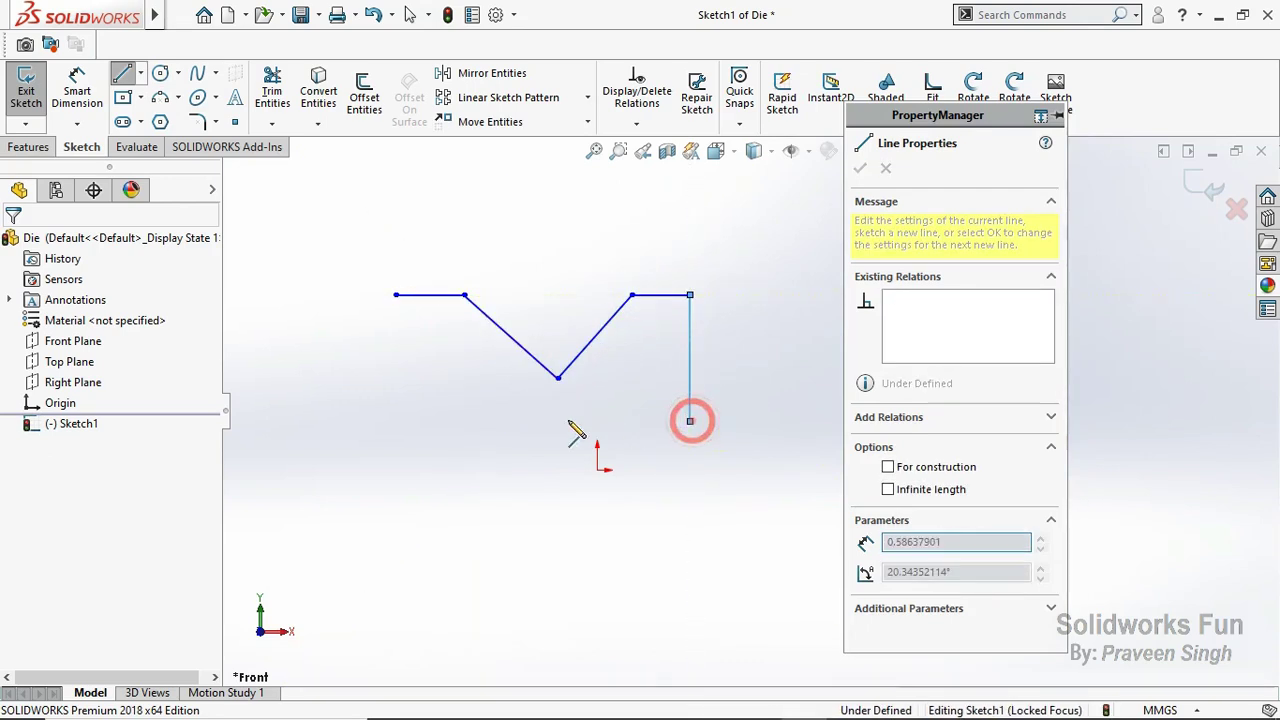
{"action": "left_click", "coordinate": [396, 421]}
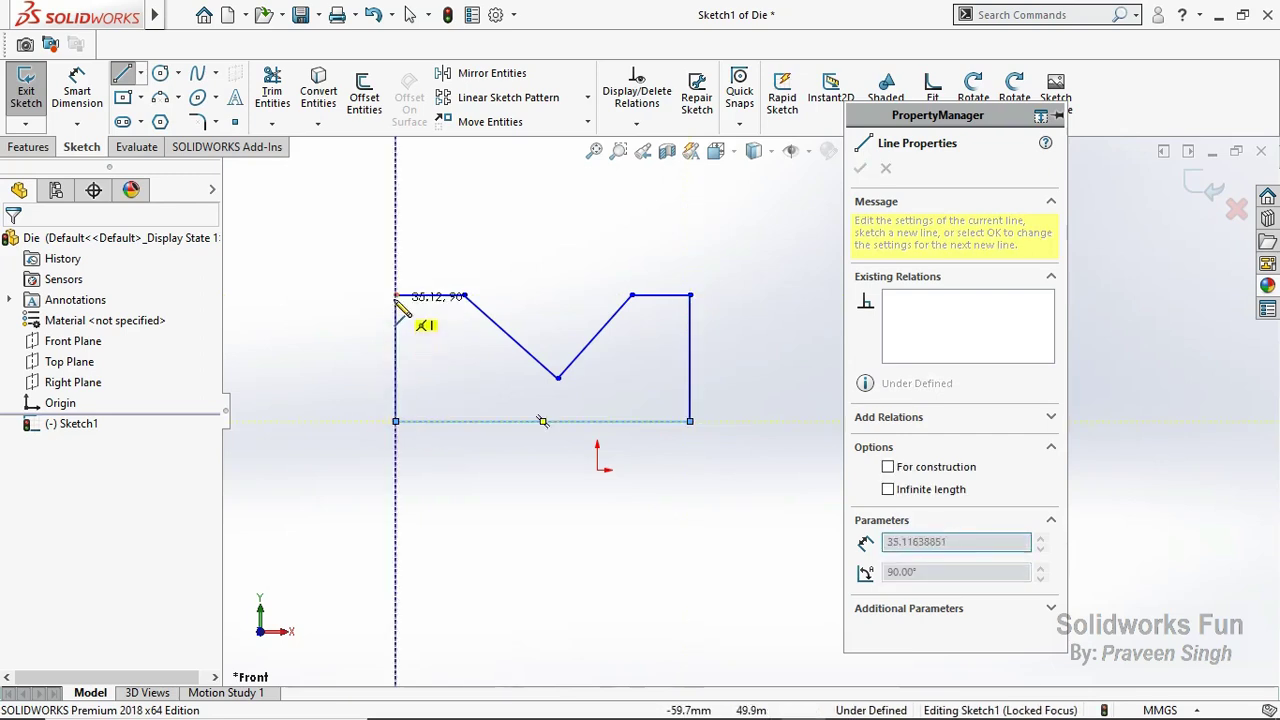
{"action": "left_click", "coordinate": [396, 295]}
{"action": "key", "text": "Escape"}
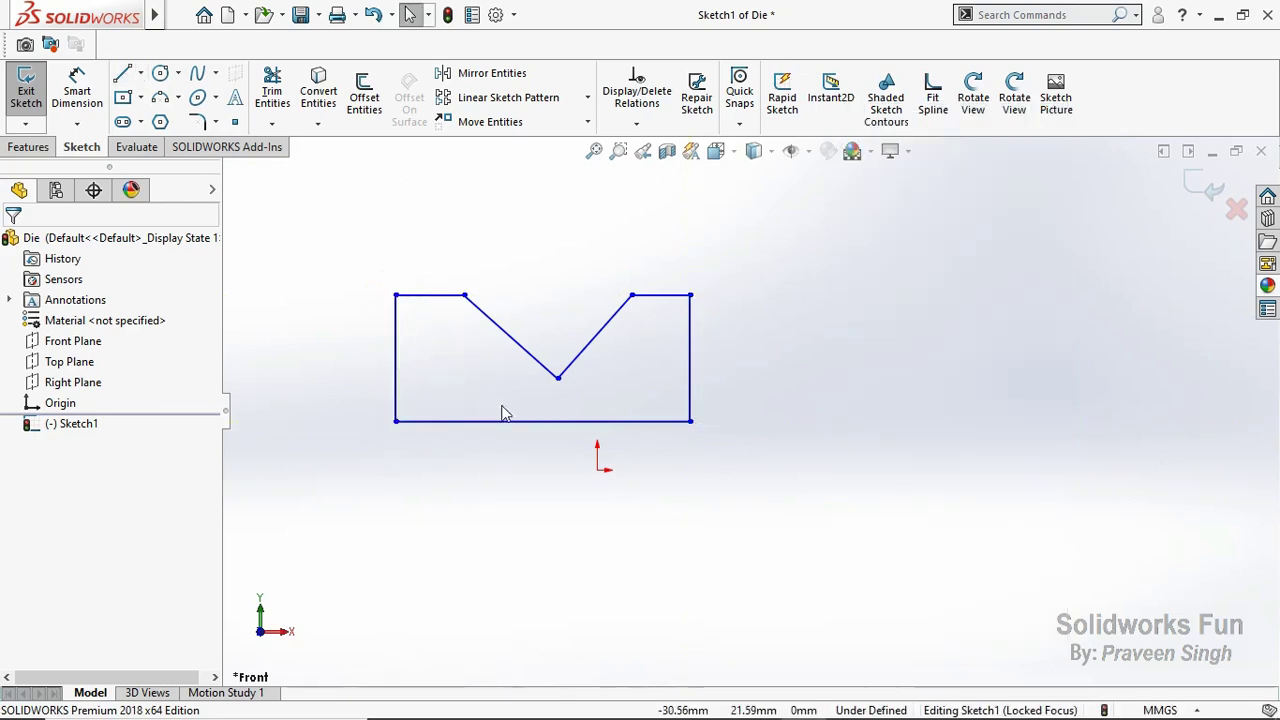
Step: Align the V point vertically over the bottom midpoint and make that midpoint coincident with the origin
{"action": "left_click", "coordinate": [543, 421]}
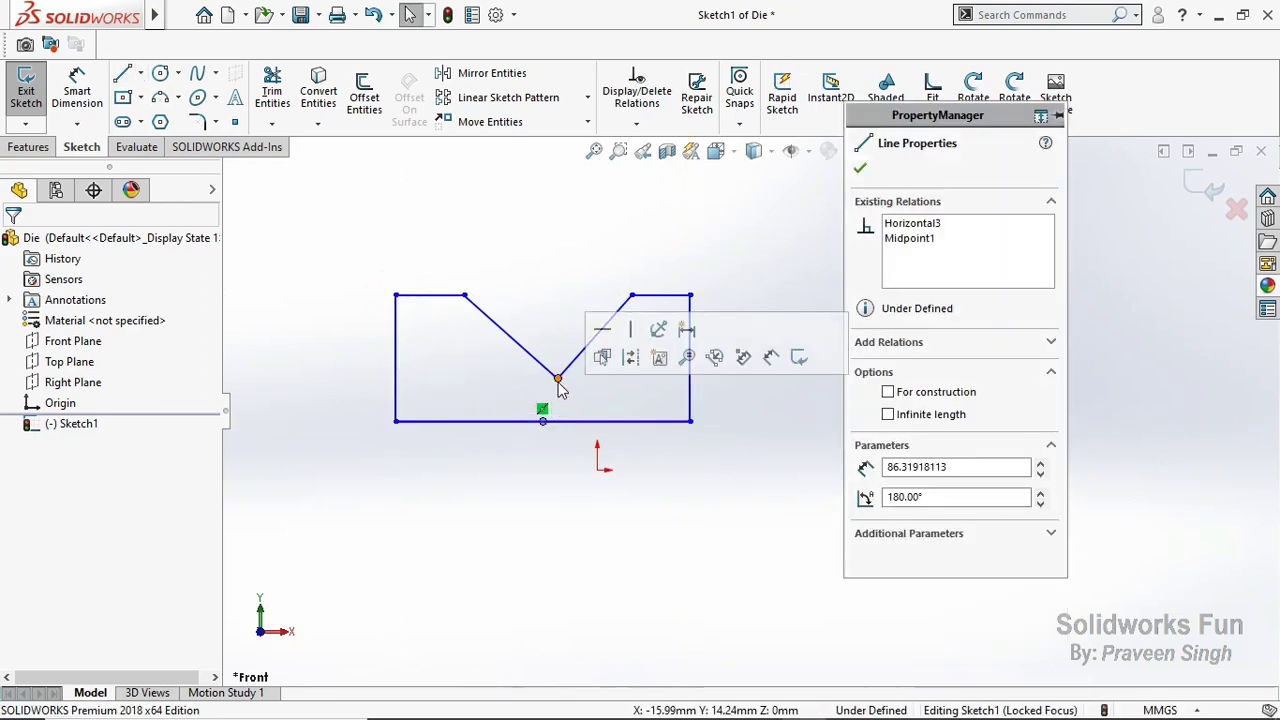
{"action": "left_click", "coordinate": [557, 378], "text": "ctrl"}
{"action": "left_click", "coordinate": [639, 297]}
{"action": "left_click", "coordinate": [559, 319]}
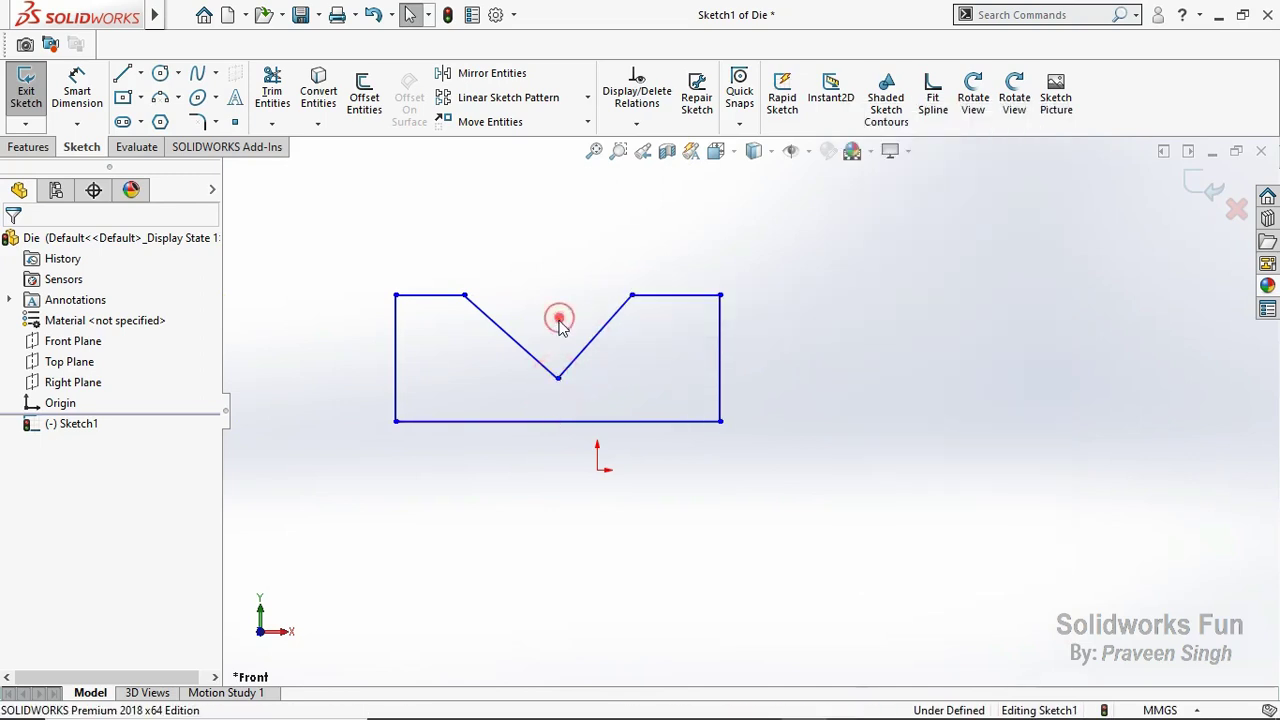
{"action": "left_click", "coordinate": [558, 421]}
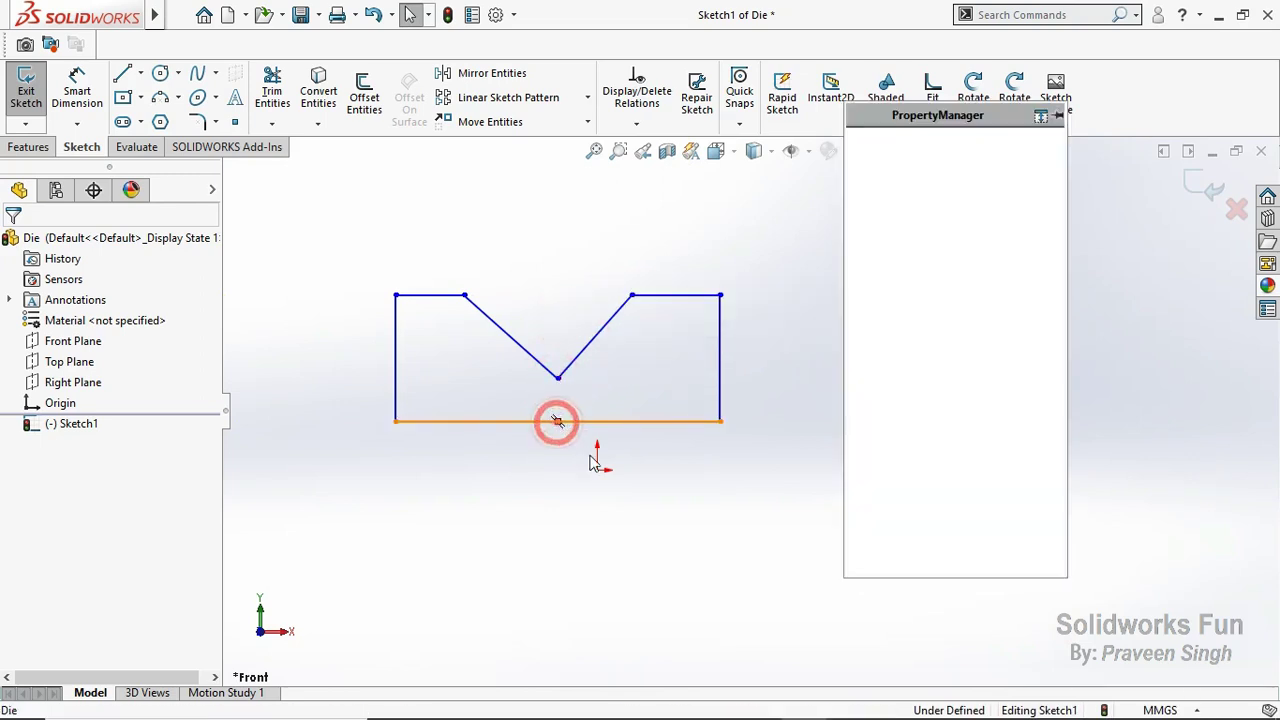
{"action": "left_click", "coordinate": [597, 468], "text": "ctrl"}
{"action": "left_click", "coordinate": [708, 387]}
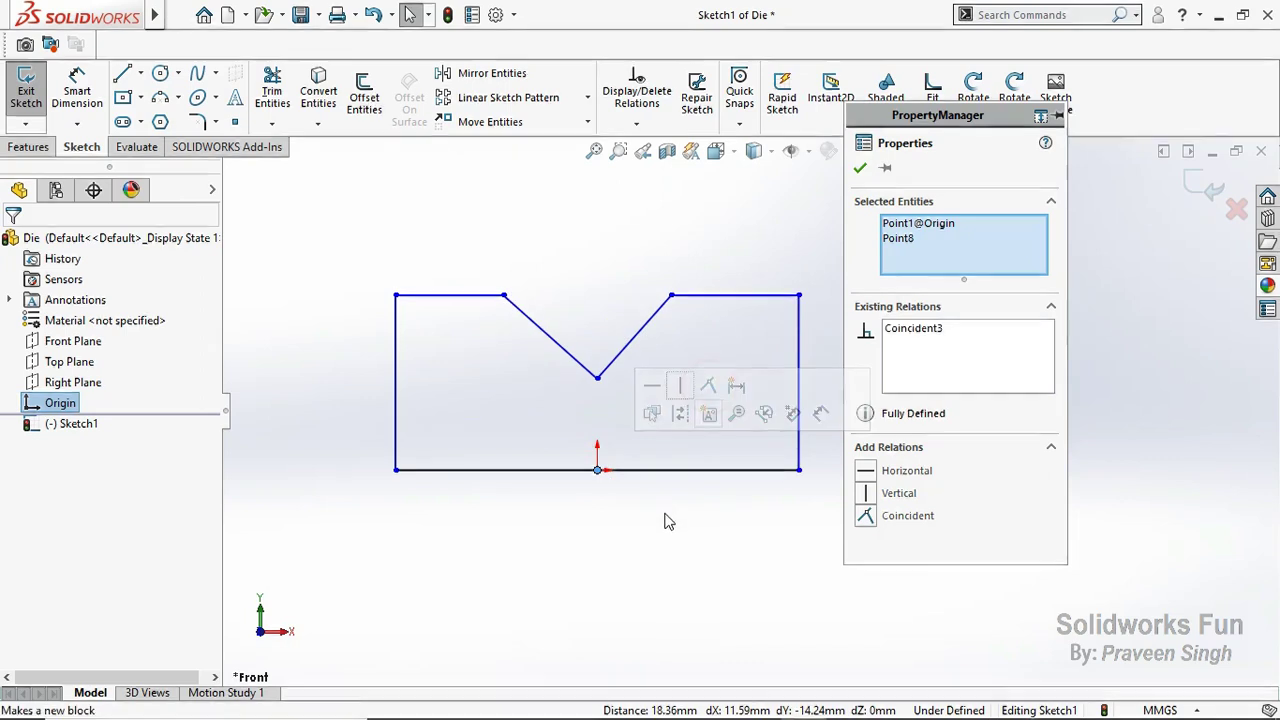
{"action": "left_click", "coordinate": [664, 516]}
Step: Dimension the outline 150 wide along the bottom edge and 80 high on the left edge
{"action": "left_click", "coordinate": [63, 82]}
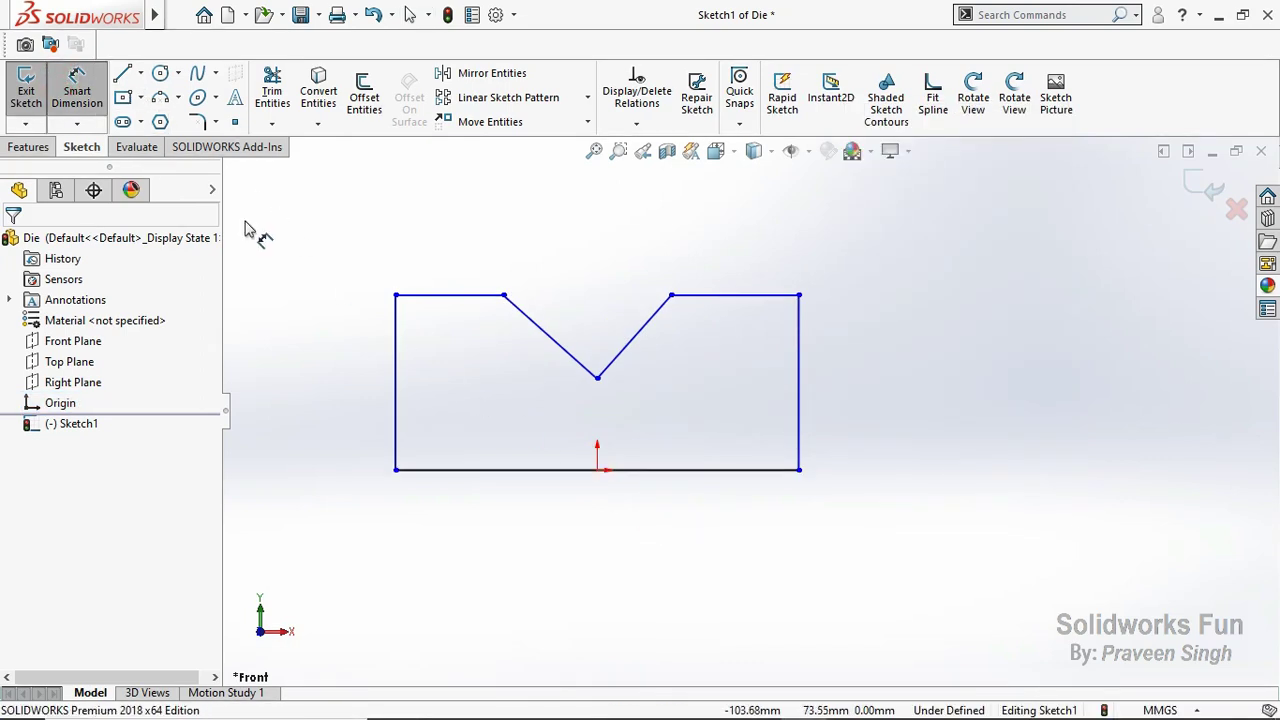
{"action": "left_click", "coordinate": [538, 488]}
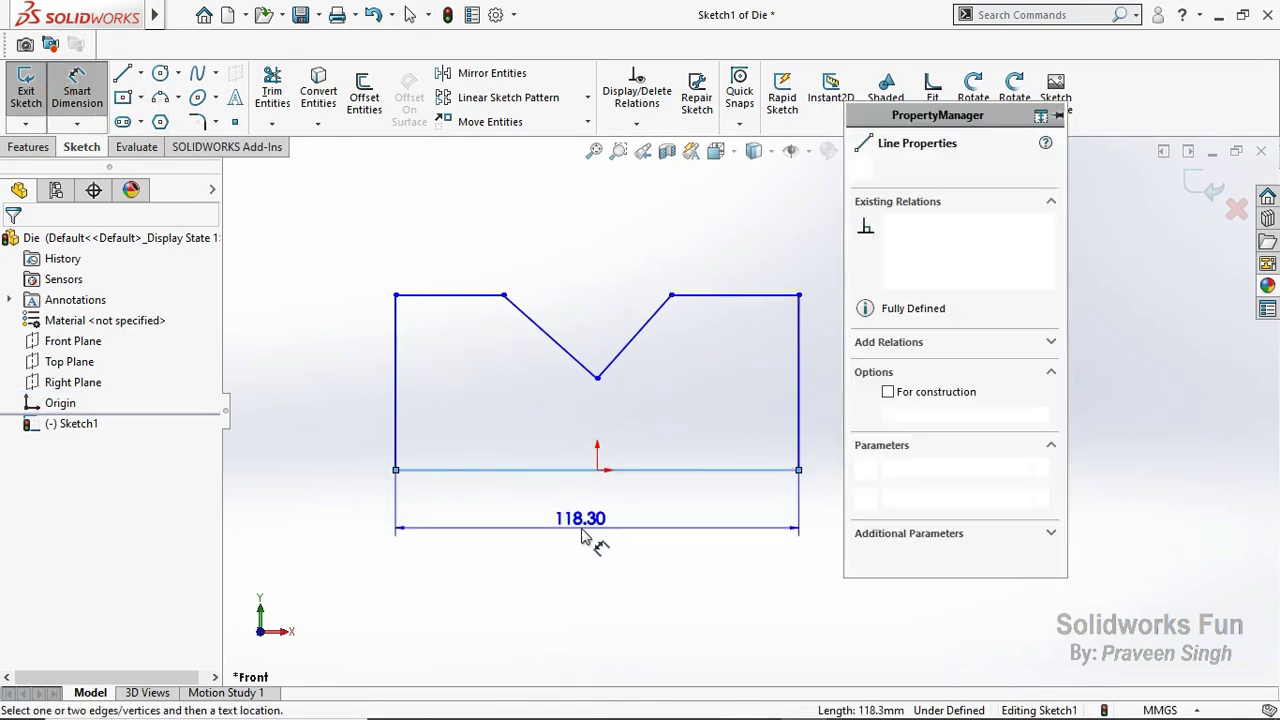
{"action": "left_click", "coordinate": [594, 537]}
{"action": "type", "text": "150"}
{"action": "left_click", "coordinate": [480, 524]}
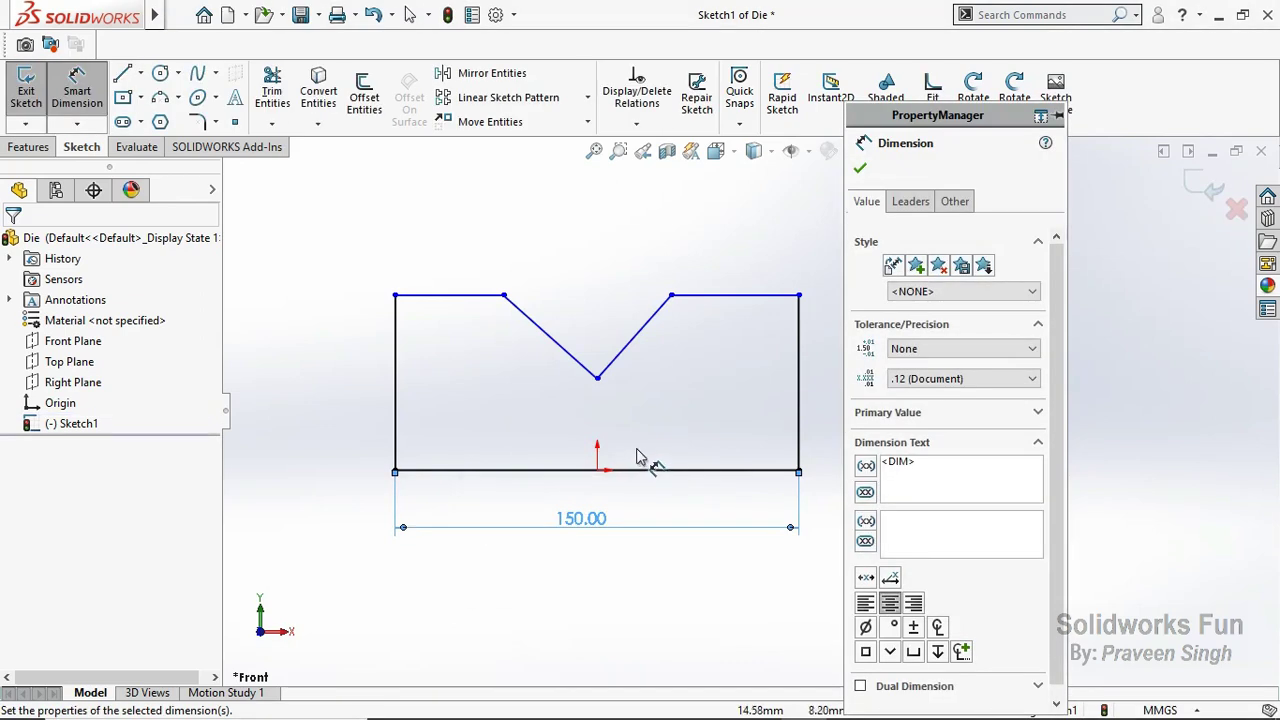
{"action": "left_click", "coordinate": [396, 408]}
{"action": "left_click", "coordinate": [350, 405]}
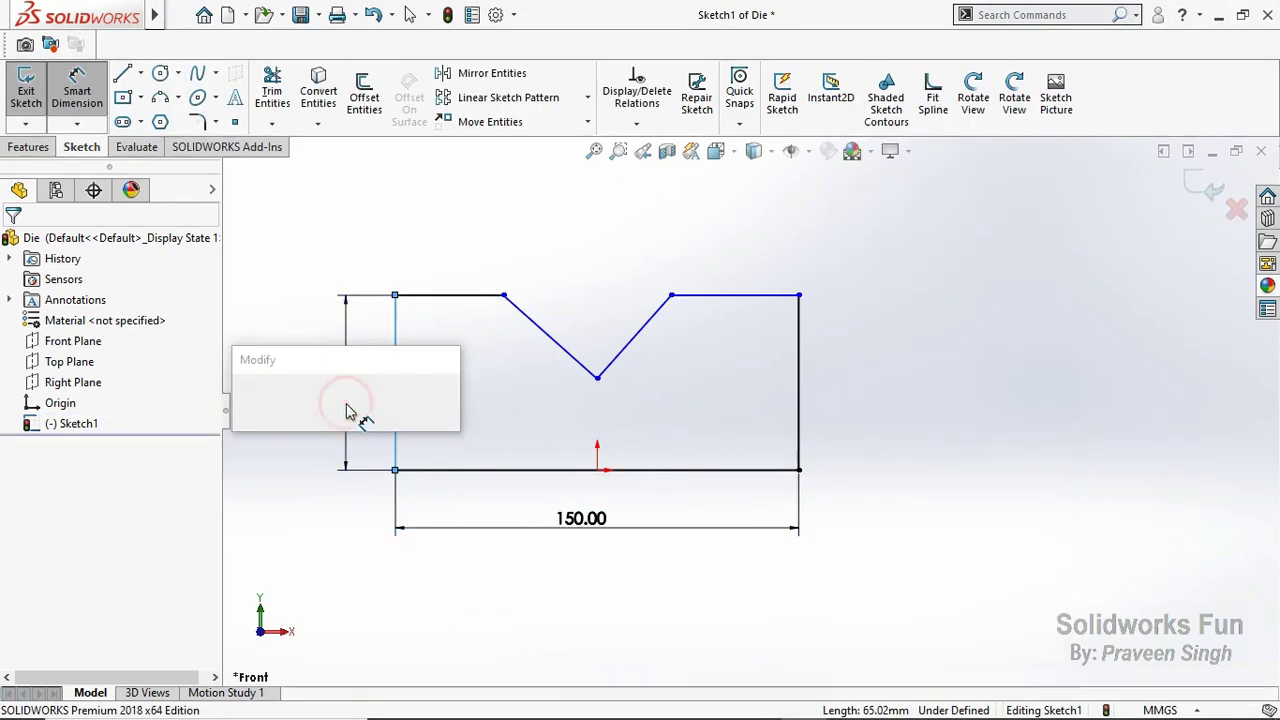
{"action": "type", "text": "80"}
{"action": "left_click", "coordinate": [244, 399]}
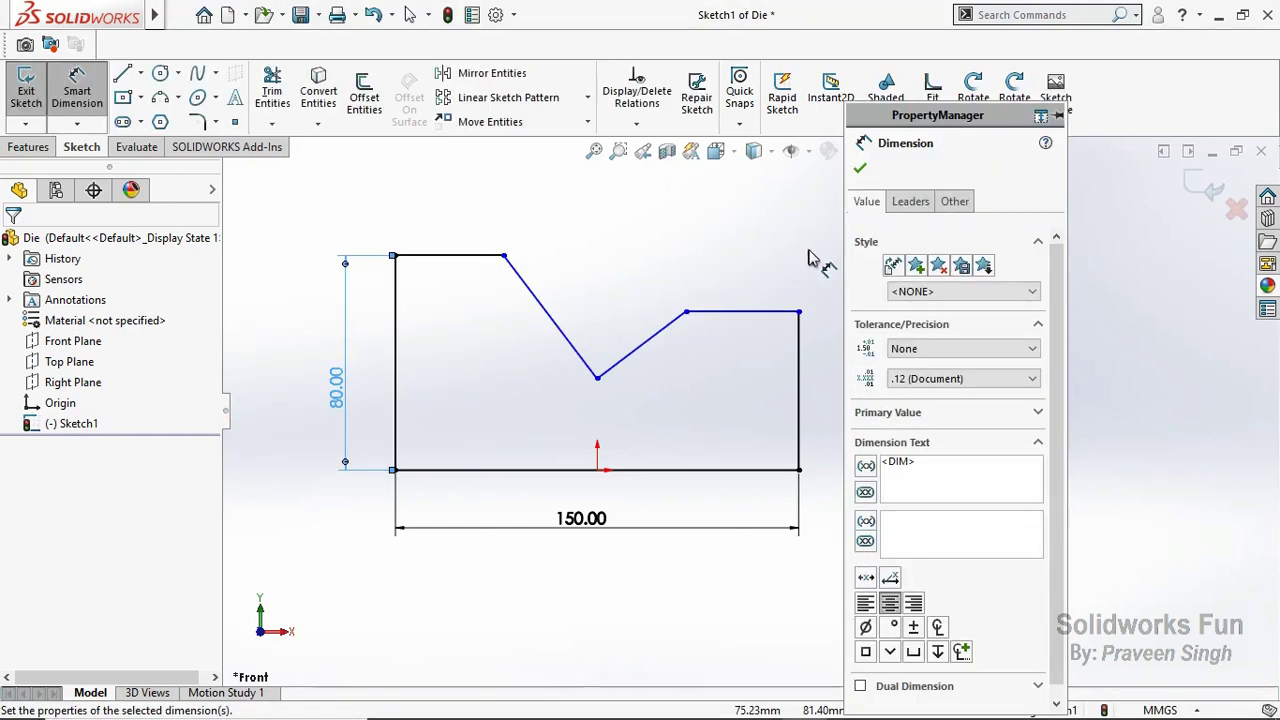
{"action": "left_click", "coordinate": [866, 172]}
Step: Make the two top segments collinear and equal, then raise the V's bottom point
{"action": "left_click", "coordinate": [727, 312]}
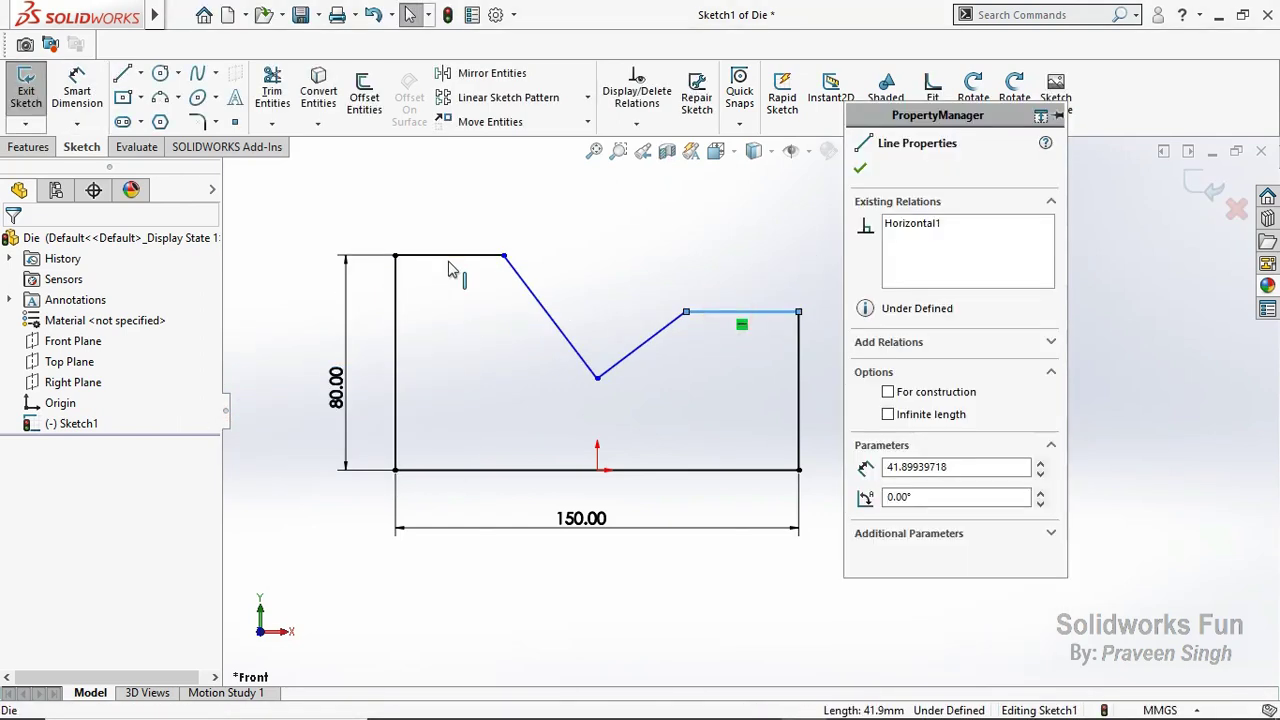
{"action": "left_click", "coordinate": [471, 257], "text": "ctrl"}
{"action": "left_click", "coordinate": [581, 178]}
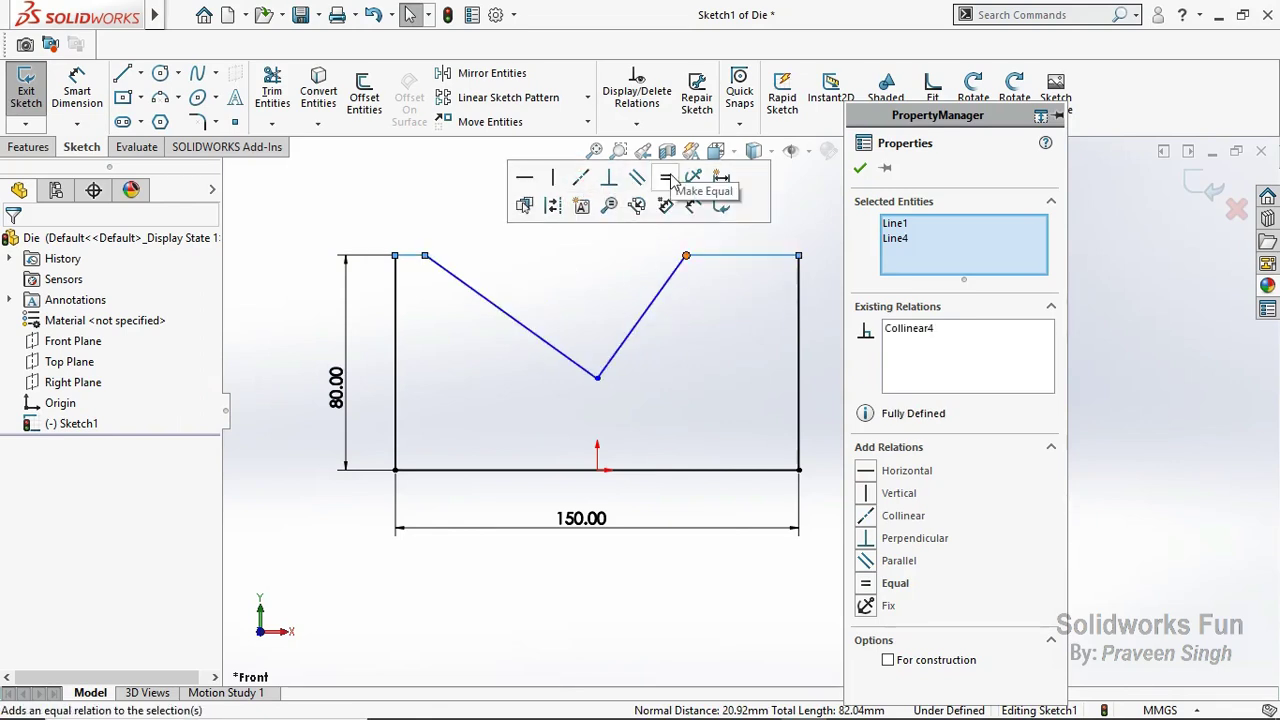
{"action": "left_click", "coordinate": [668, 178]}
{"action": "left_click", "coordinate": [640, 281]}
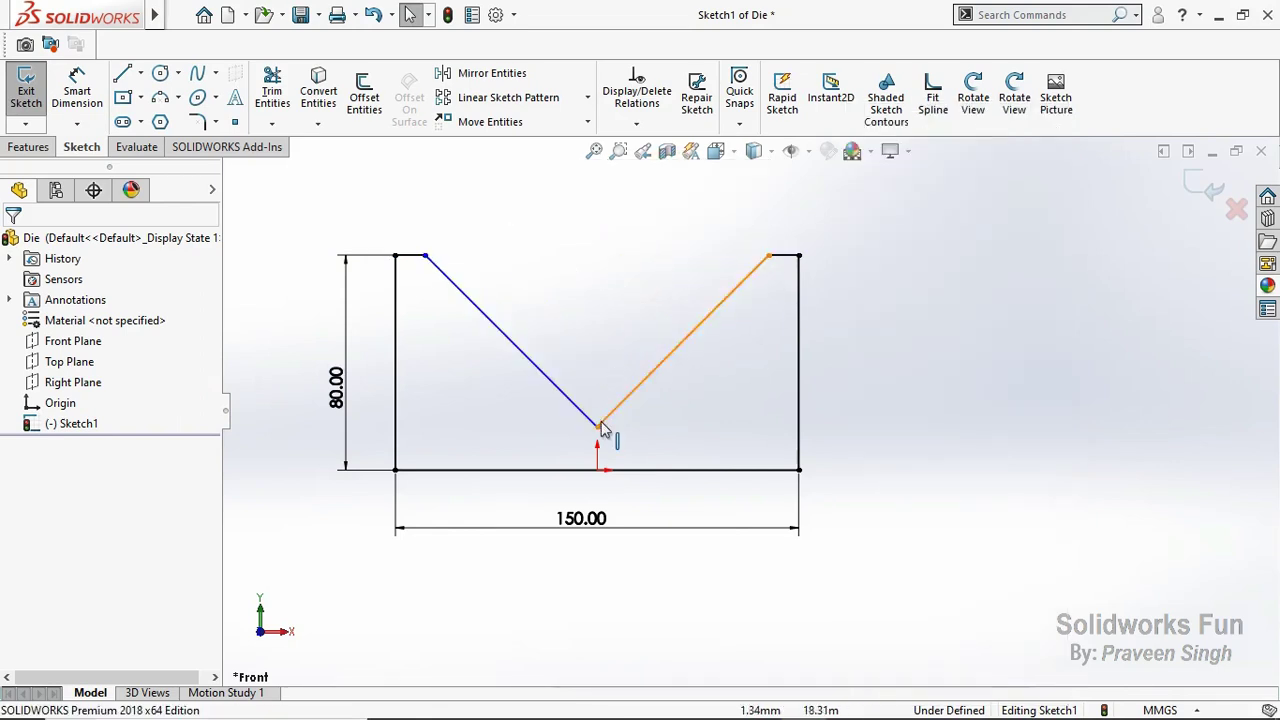
{"action": "left_click_drag", "start_coordinate": [598, 420], "coordinate": [597, 353]}
Step: Try a 90° angle dimension on the V and discard it as redundant
{"action": "key", "text": "Escape"}
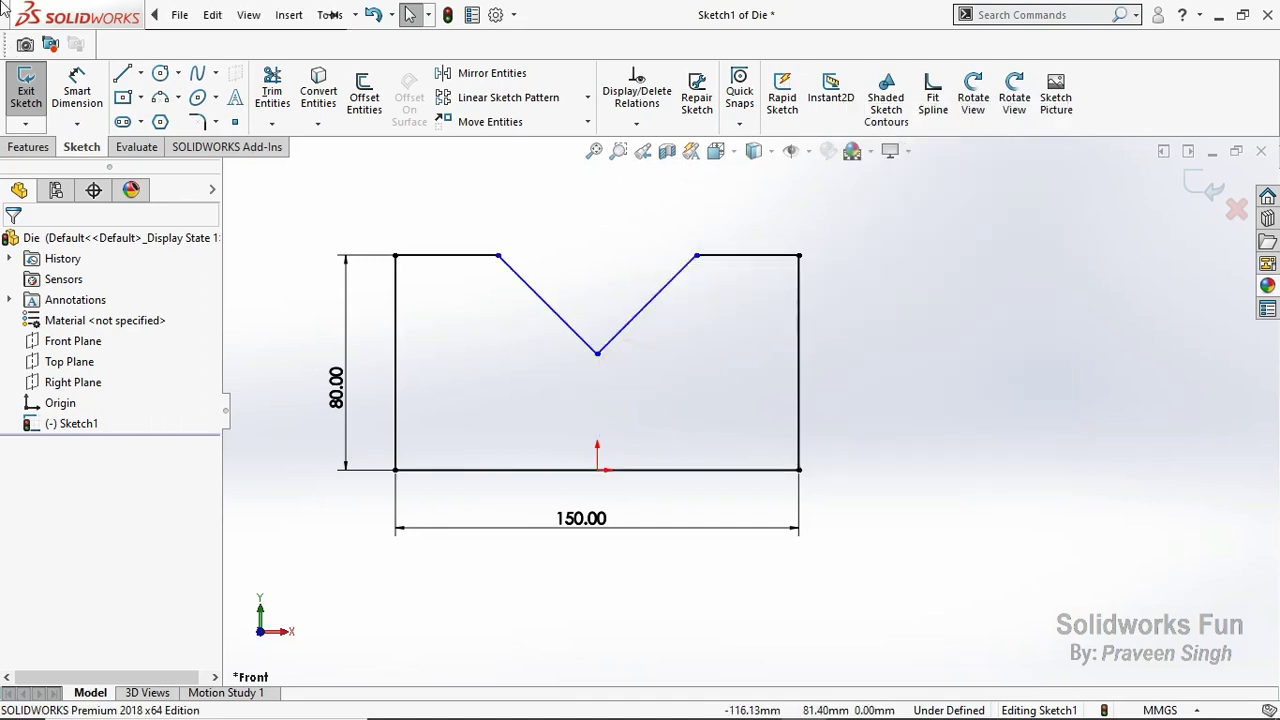
{"action": "left_click", "coordinate": [77, 88]}
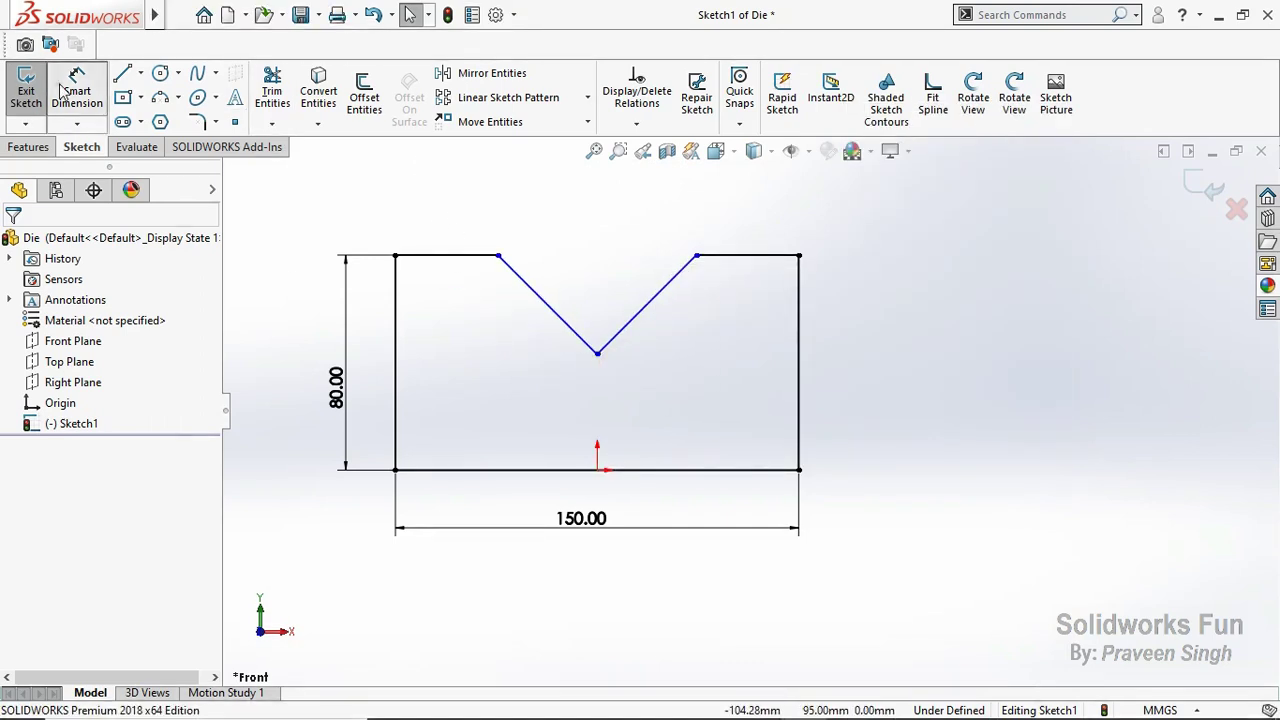
{"action": "left_click", "coordinate": [563, 320]}
{"action": "left_click", "coordinate": [630, 313]}
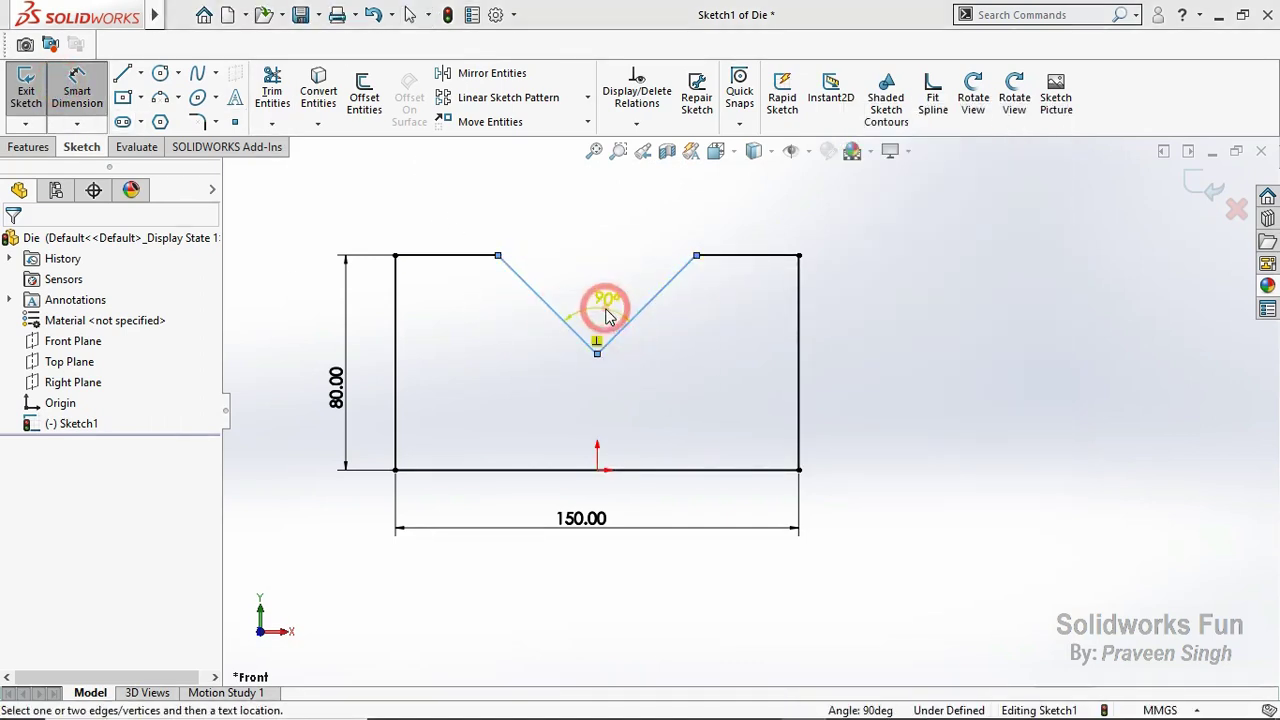
{"action": "left_click", "coordinate": [607, 316]}
{"action": "left_click", "coordinate": [718, 268]}
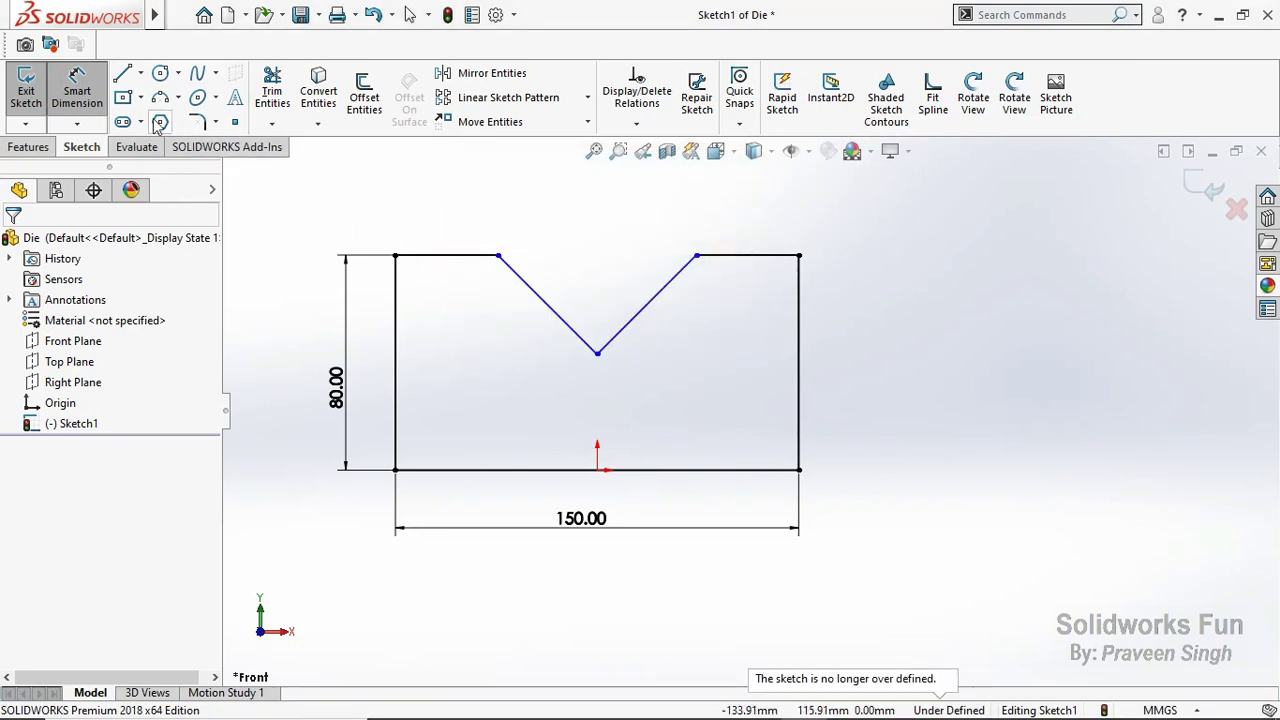
{"action": "left_click", "coordinate": [78, 100]}
{"action": "left_click", "coordinate": [530, 356]}
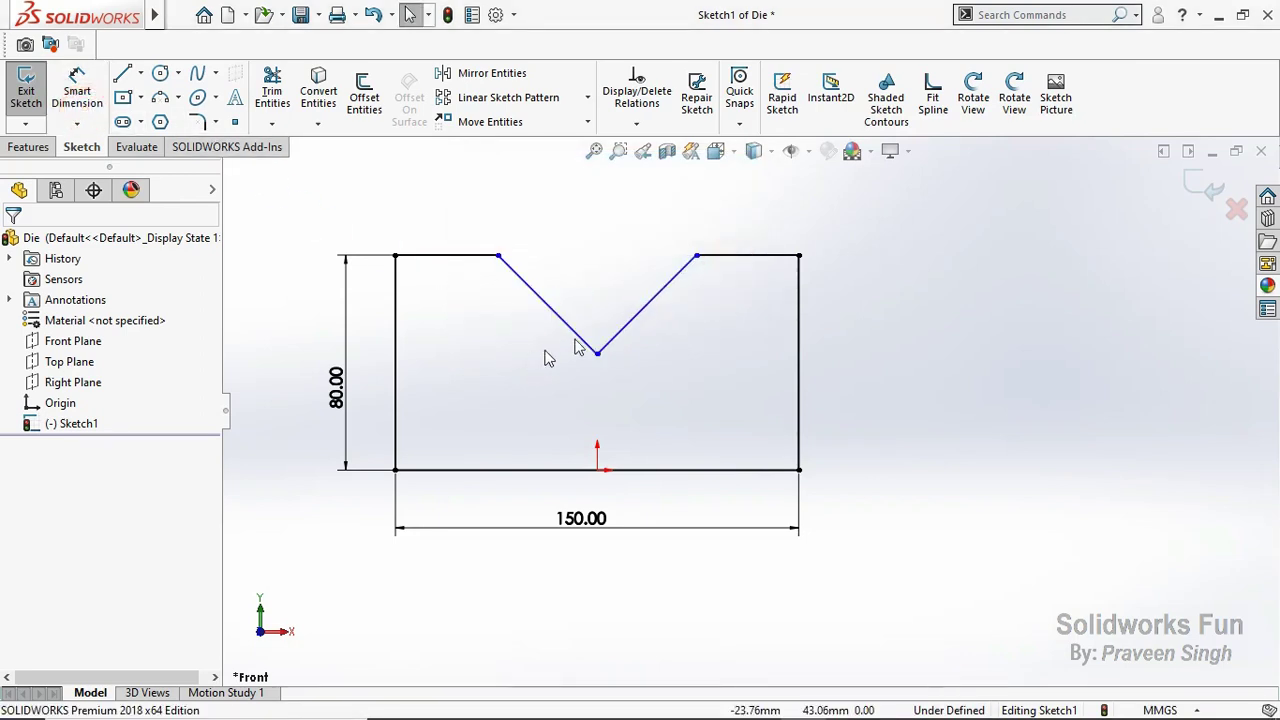
Step: Delete the right V line's Perpendicular relation and dimension the V angle to 90°
{"action": "left_click", "coordinate": [607, 357]}
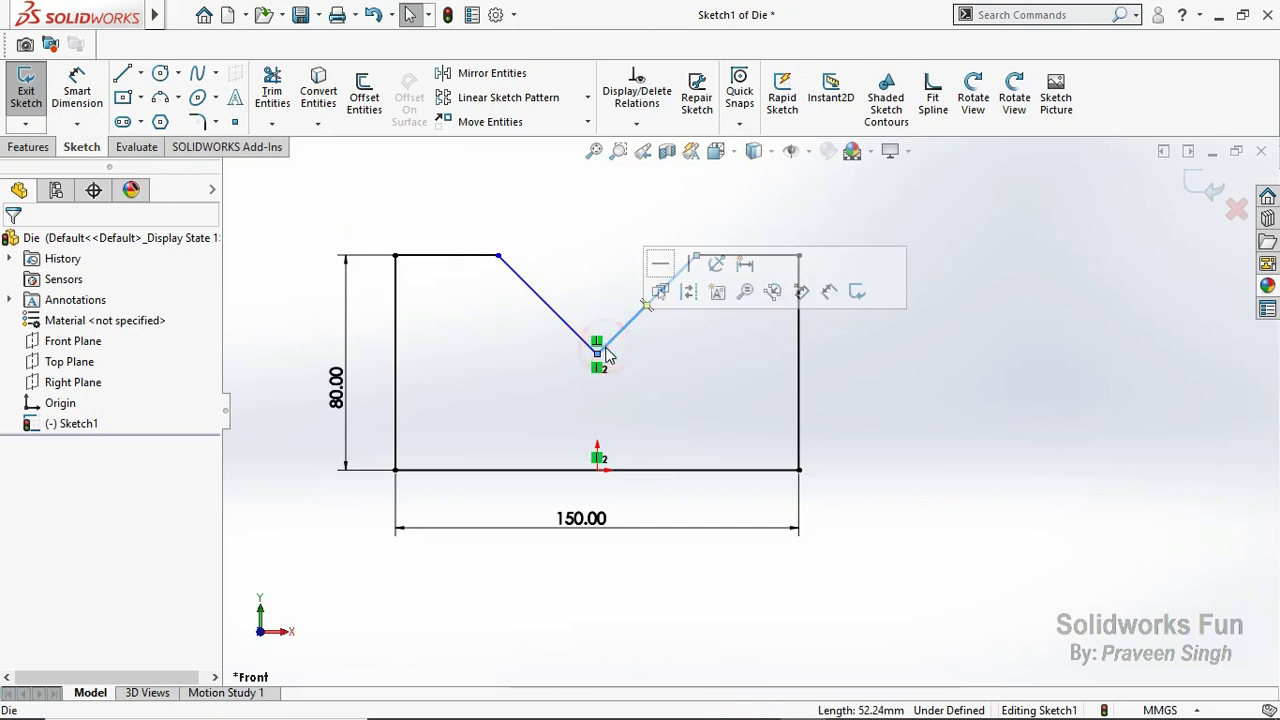
{"action": "right_click", "coordinate": [970, 257]}
{"action": "left_click", "coordinate": [1024, 269]}
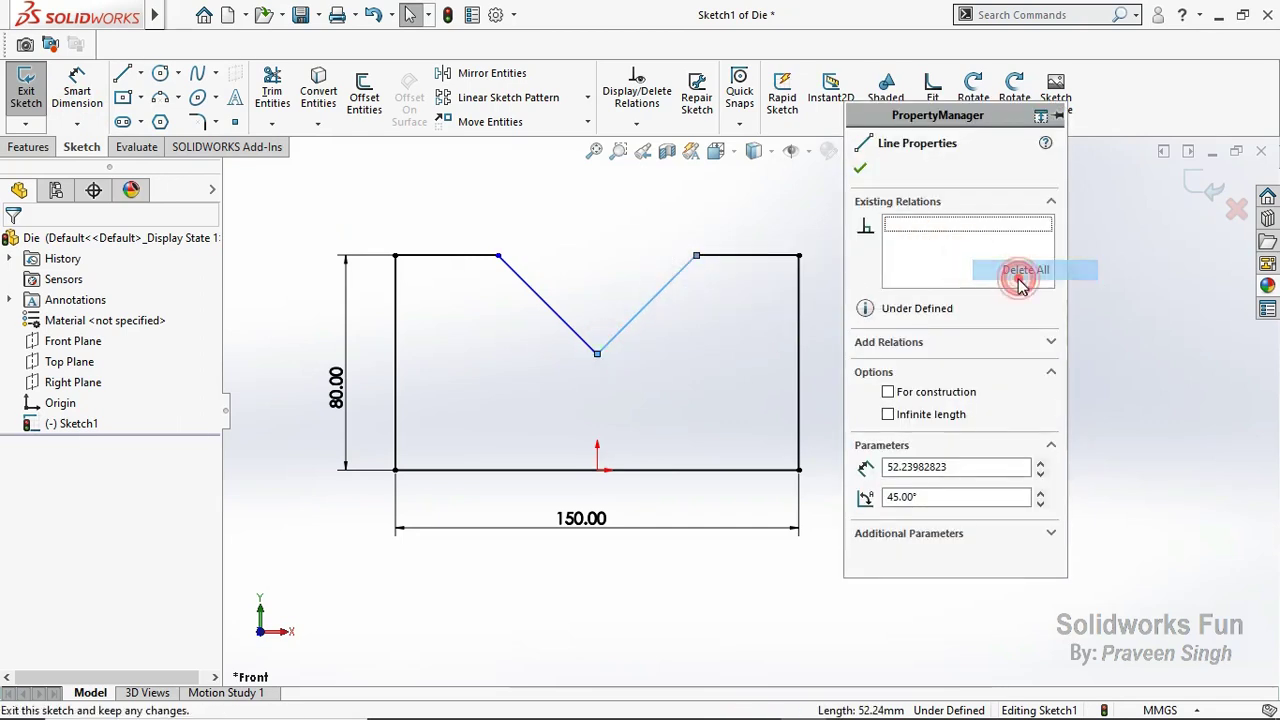
{"action": "left_click", "coordinate": [757, 329]}
{"action": "left_click", "coordinate": [78, 92]}
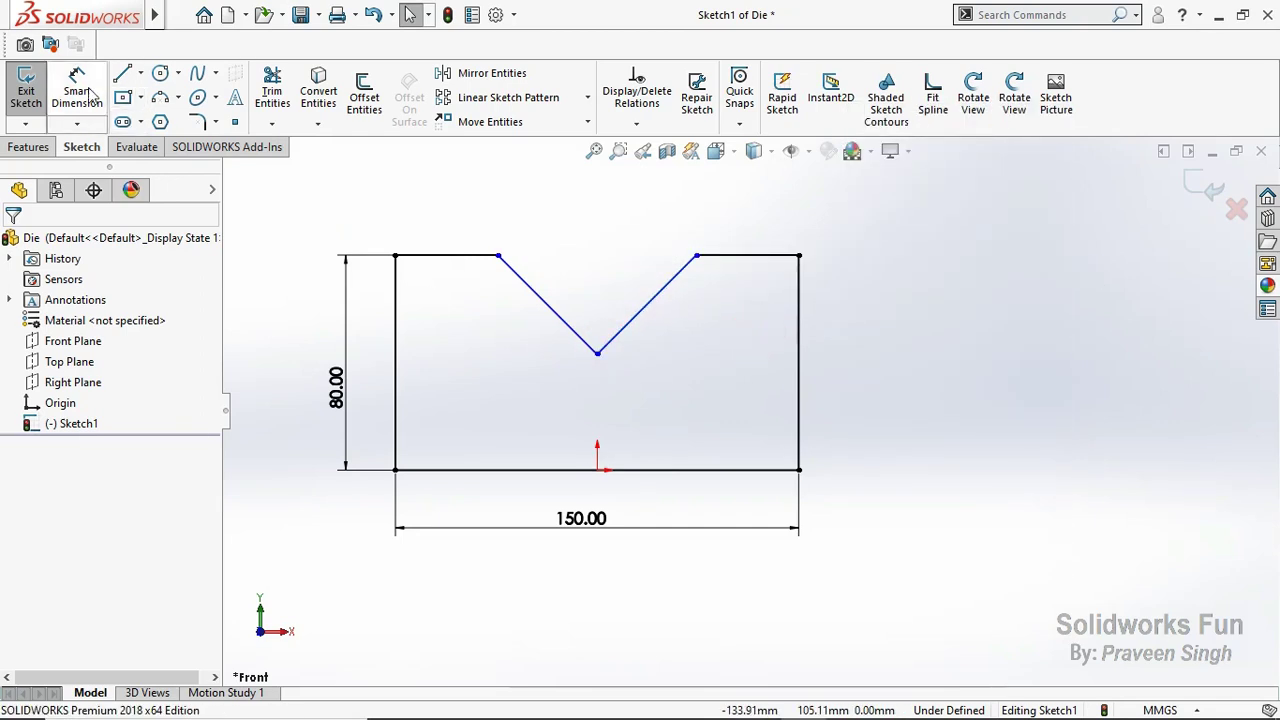
{"action": "left_click", "coordinate": [590, 348]}
{"action": "left_click", "coordinate": [610, 340]}
{"action": "left_click", "coordinate": [562, 326]}
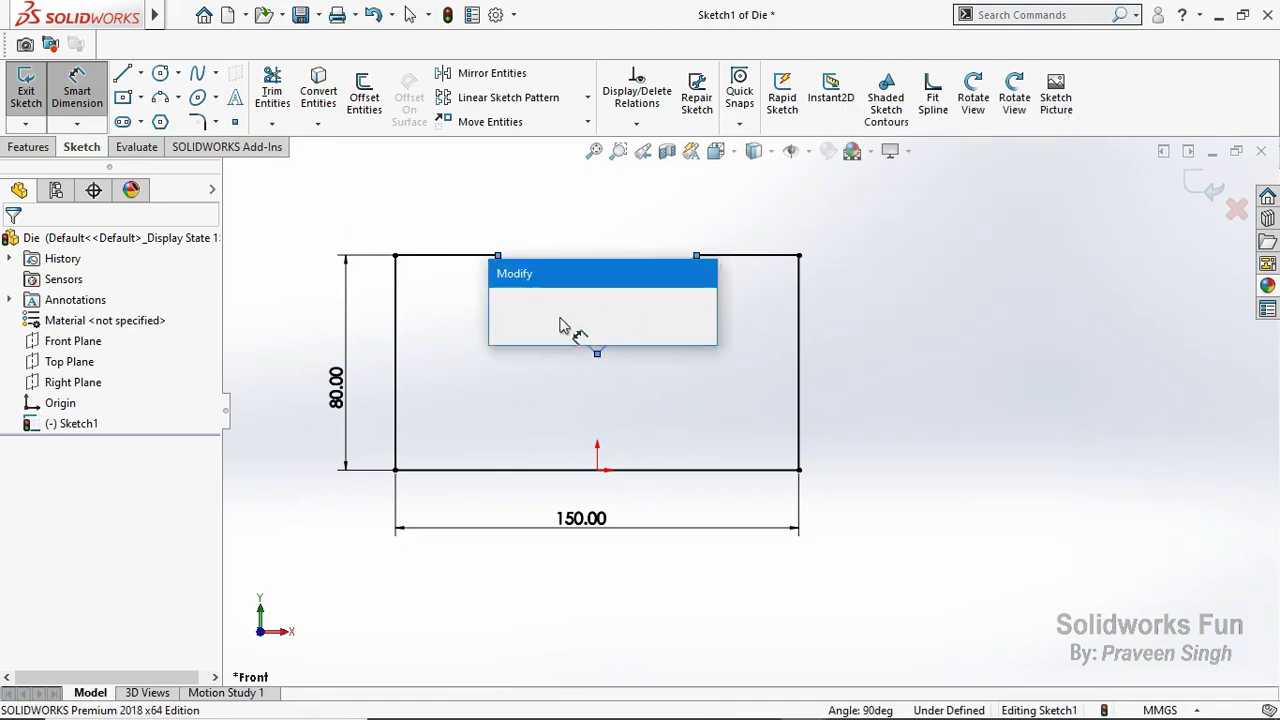
{"action": "key", "text": "Return"}
{"action": "key", "text": "Escape"}
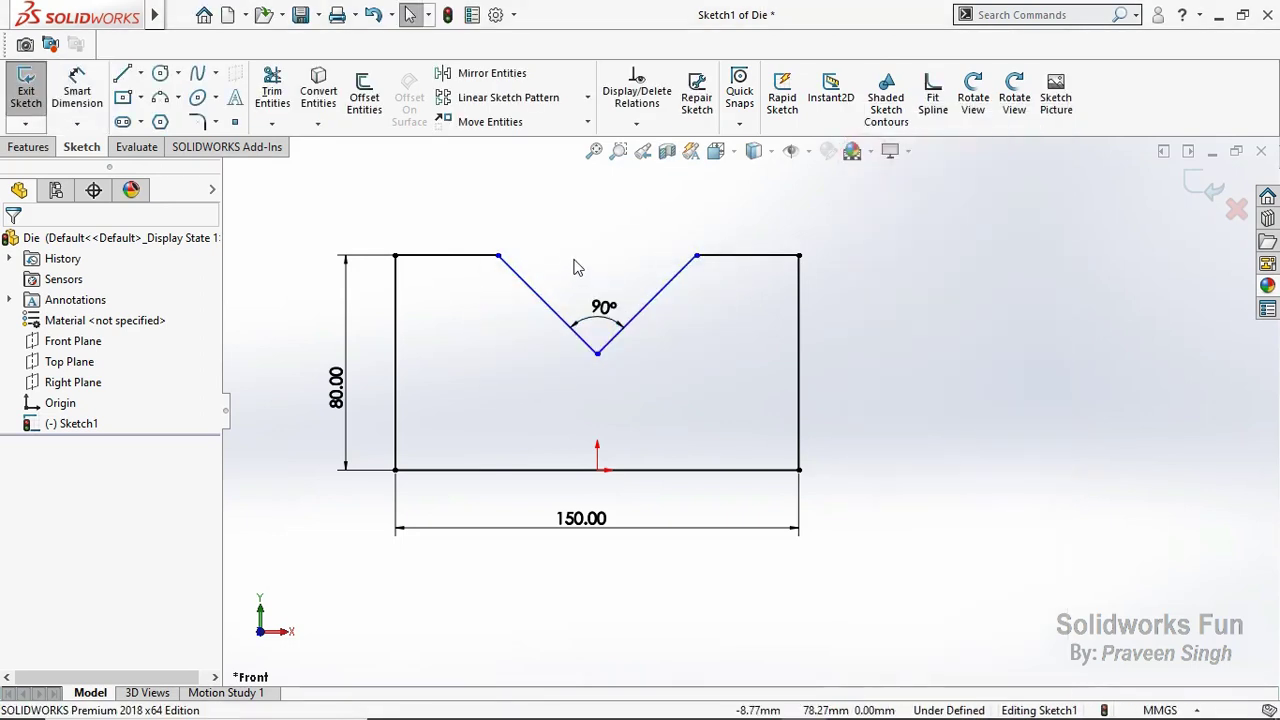
Step: Dimension the top-right flat to 25 mm so the sketch is fully defined
{"action": "left_click", "coordinate": [78, 90]}
{"action": "left_click", "coordinate": [735, 256]}
{"action": "left_click", "coordinate": [760, 237]}
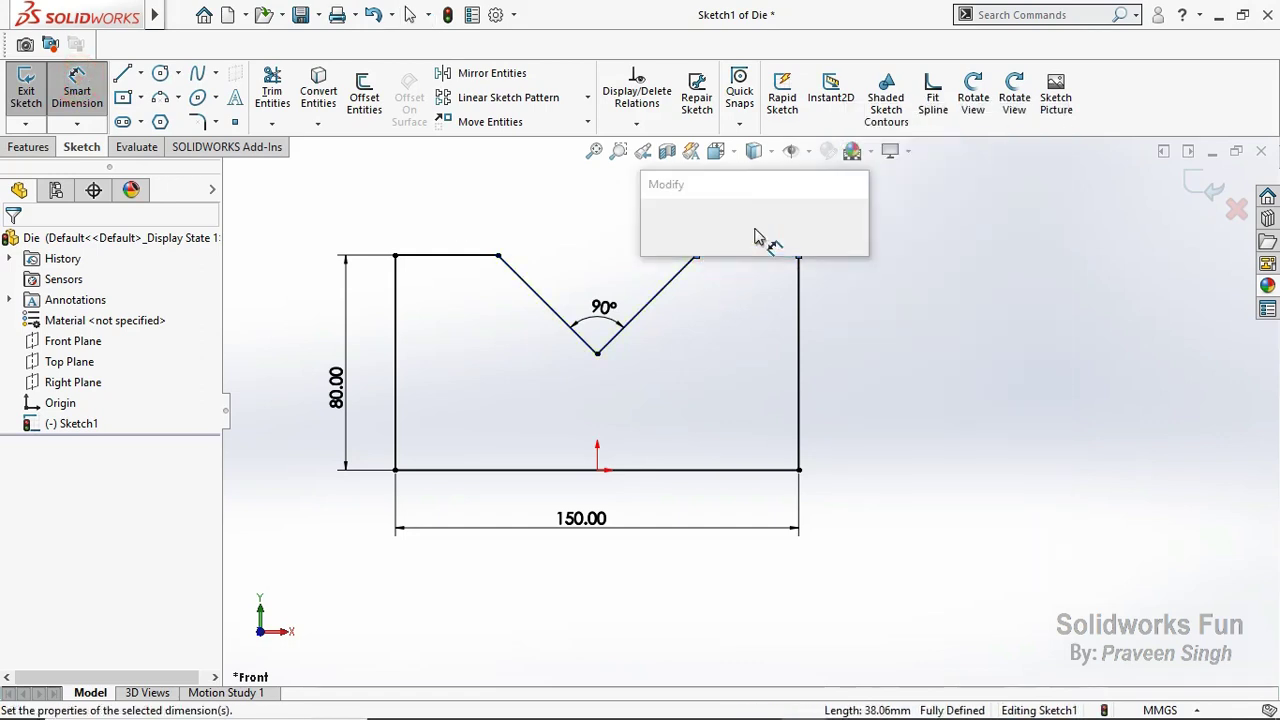
{"action": "key", "text": "BackSpace"}
{"action": "type", "text": "25"}
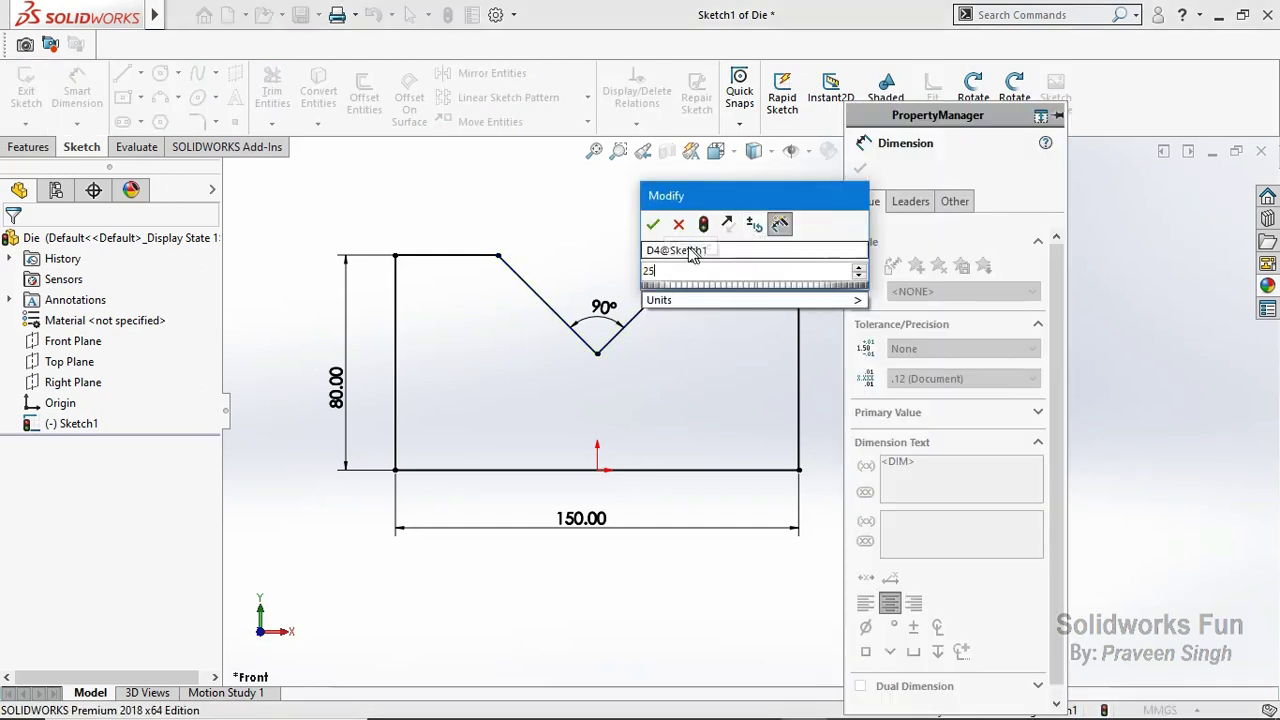
{"action": "left_click", "coordinate": [652, 224]}
{"action": "left_click", "coordinate": [861, 172]}
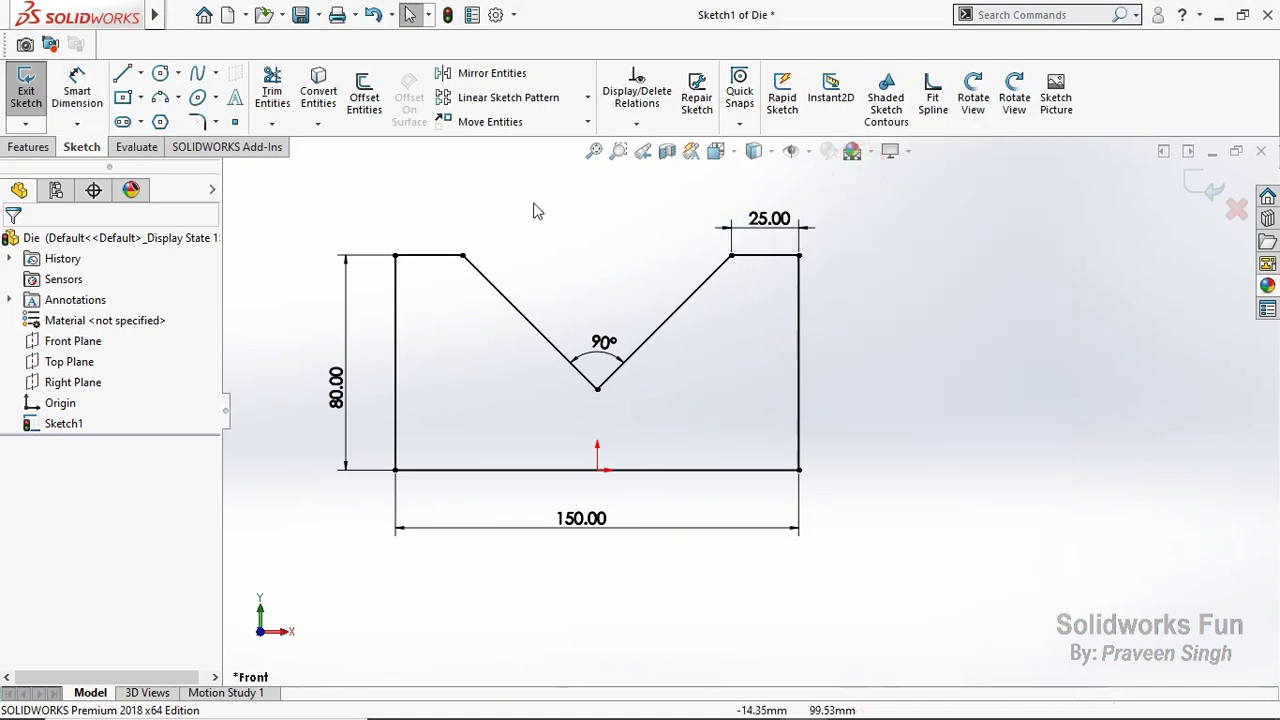
{"action": "key", "text": "f"}
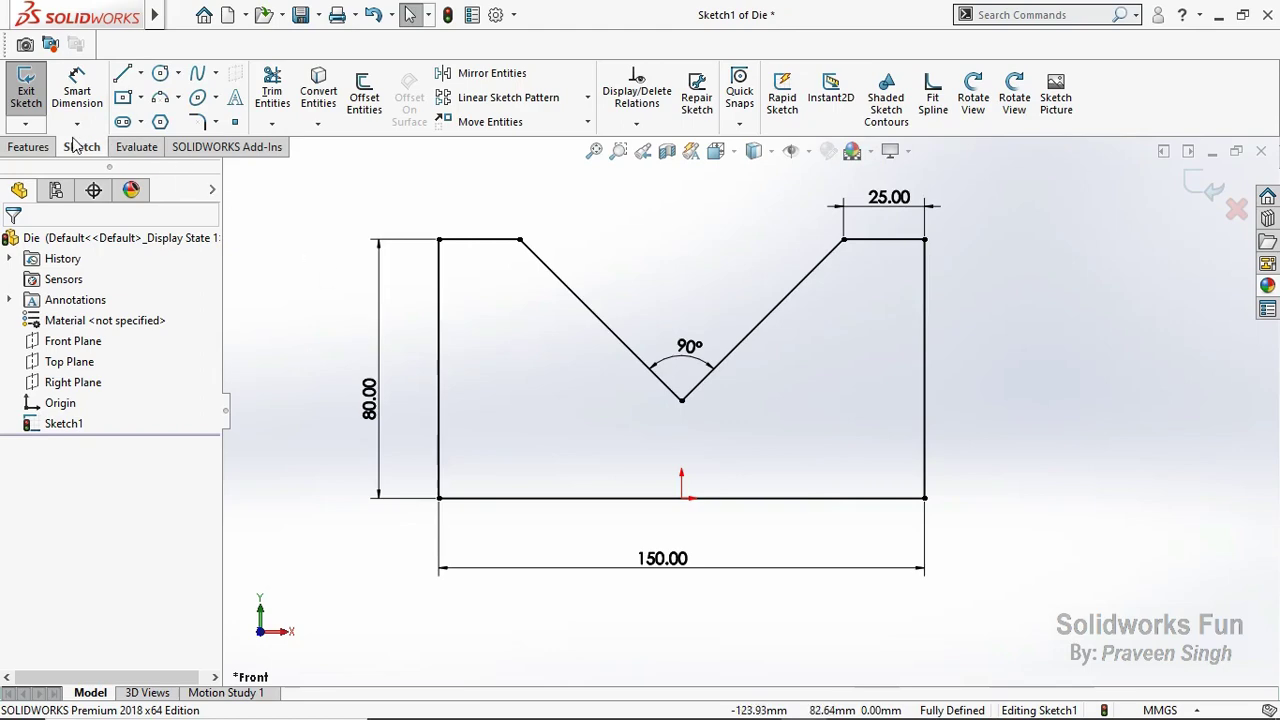
{"action": "left_click", "coordinate": [28, 147]}
Step: Extrude the die profile 40 mm with a Mid Plane end condition
{"action": "left_click", "coordinate": [33, 90]}
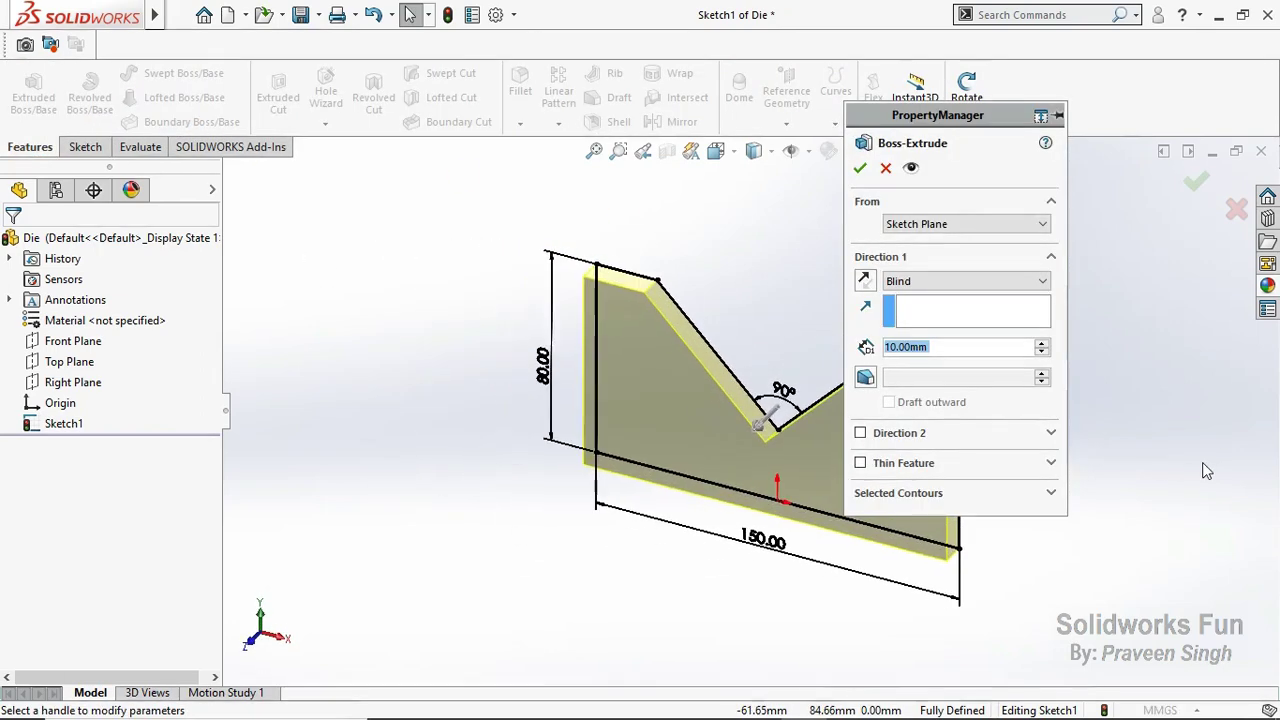
{"action": "left_click", "coordinate": [1010, 282]}
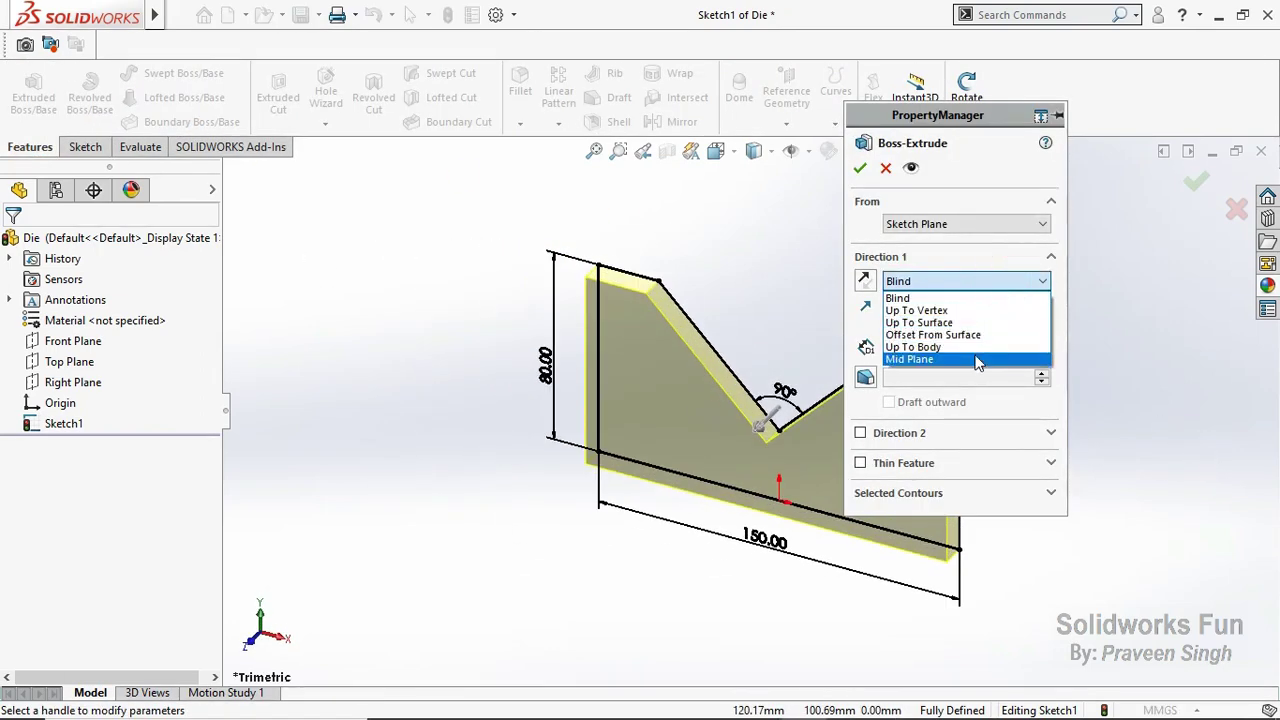
{"action": "left_click", "coordinate": [990, 357]}
{"action": "scroll", "coordinate": [1150, 390], "scroll_direction": "down", "scroll_amount": 2}
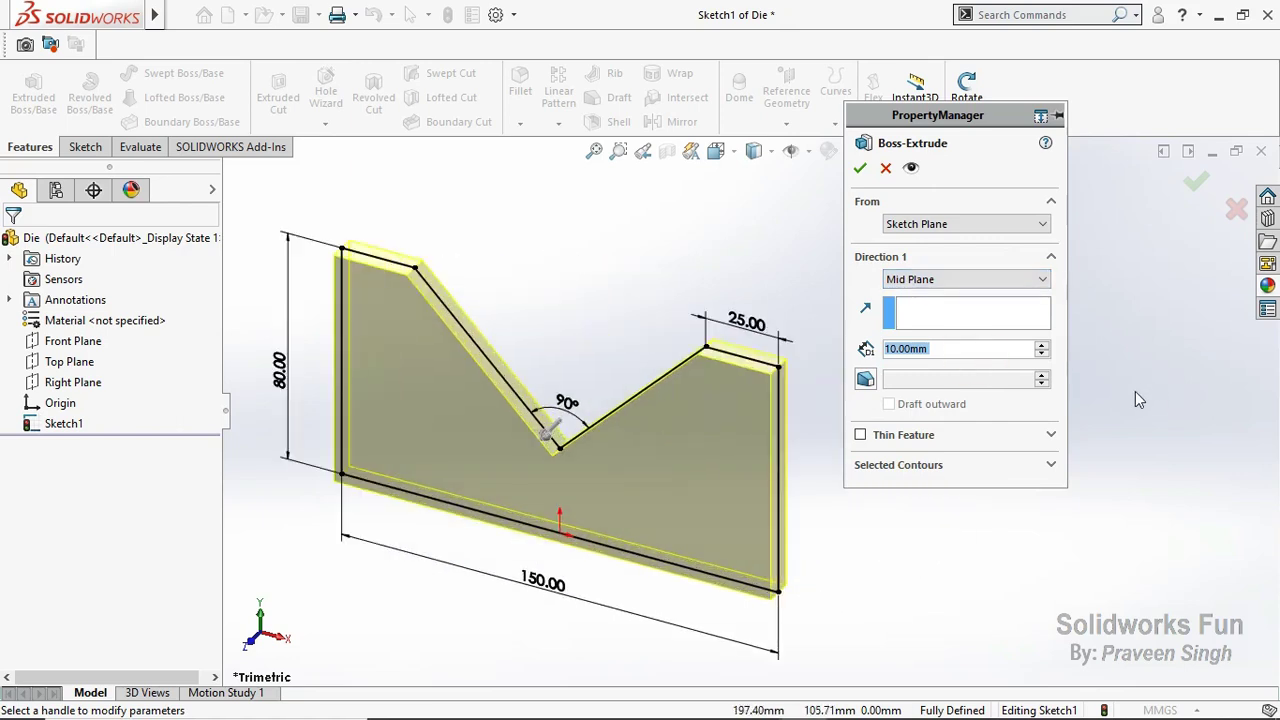
{"action": "left_click", "coordinate": [1041, 344]}
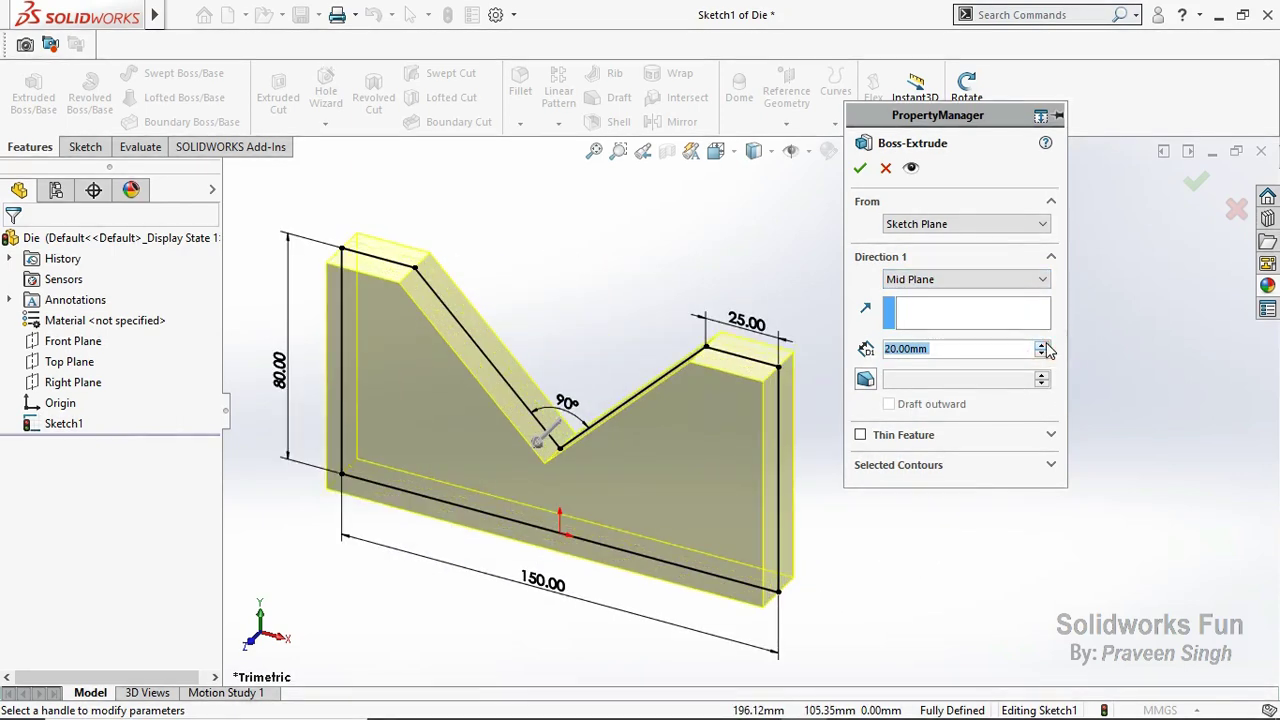
{"action": "left_click", "coordinate": [1041, 344]}
{"action": "left_click", "coordinate": [1041, 344]}
{"action": "left_click", "coordinate": [860, 167]}
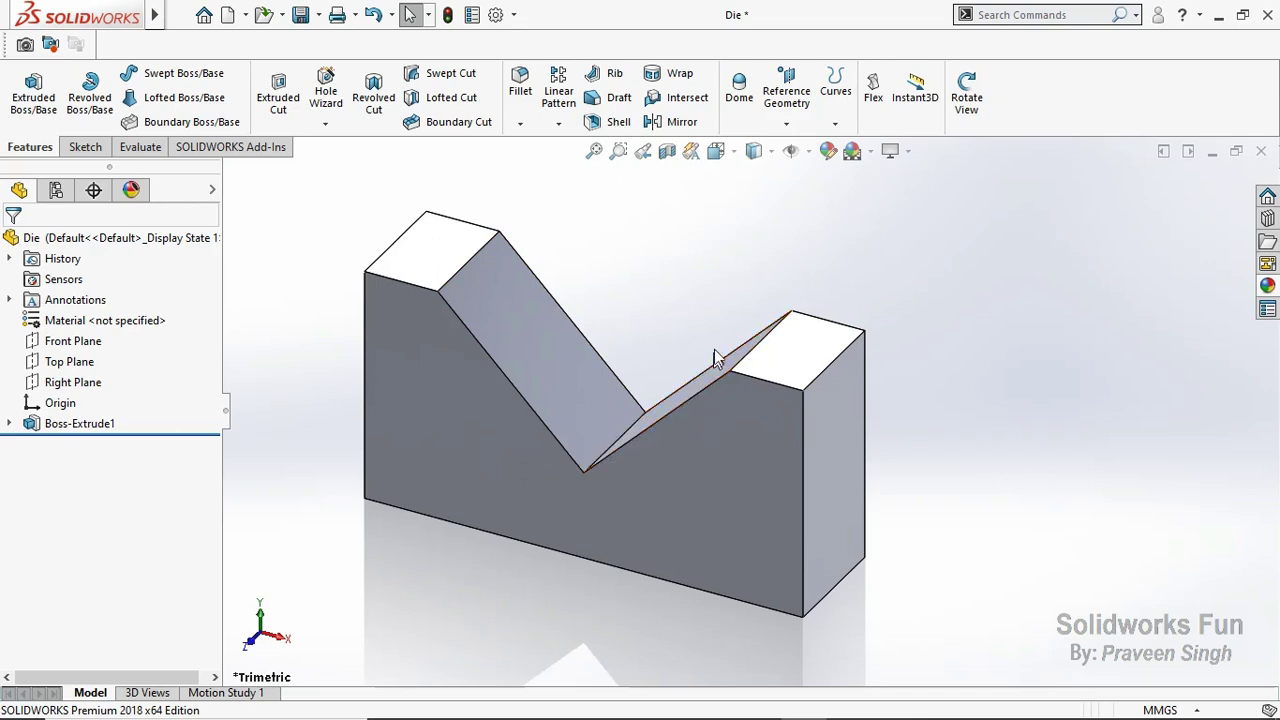
Step: Set up a 10 mm fillet on the two upper edges of the V
{"action": "left_click", "coordinate": [520, 125]}
{"action": "left_click", "coordinate": [530, 143]}
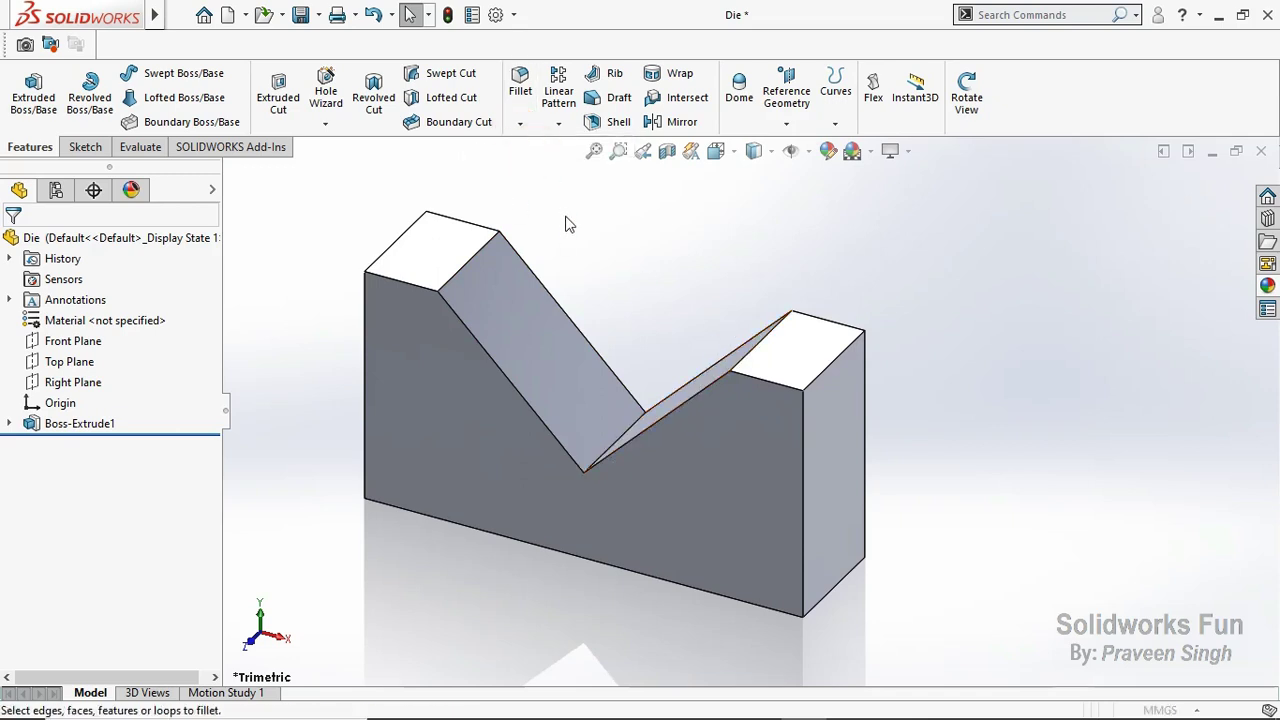
{"action": "left_click", "coordinate": [459, 280]}
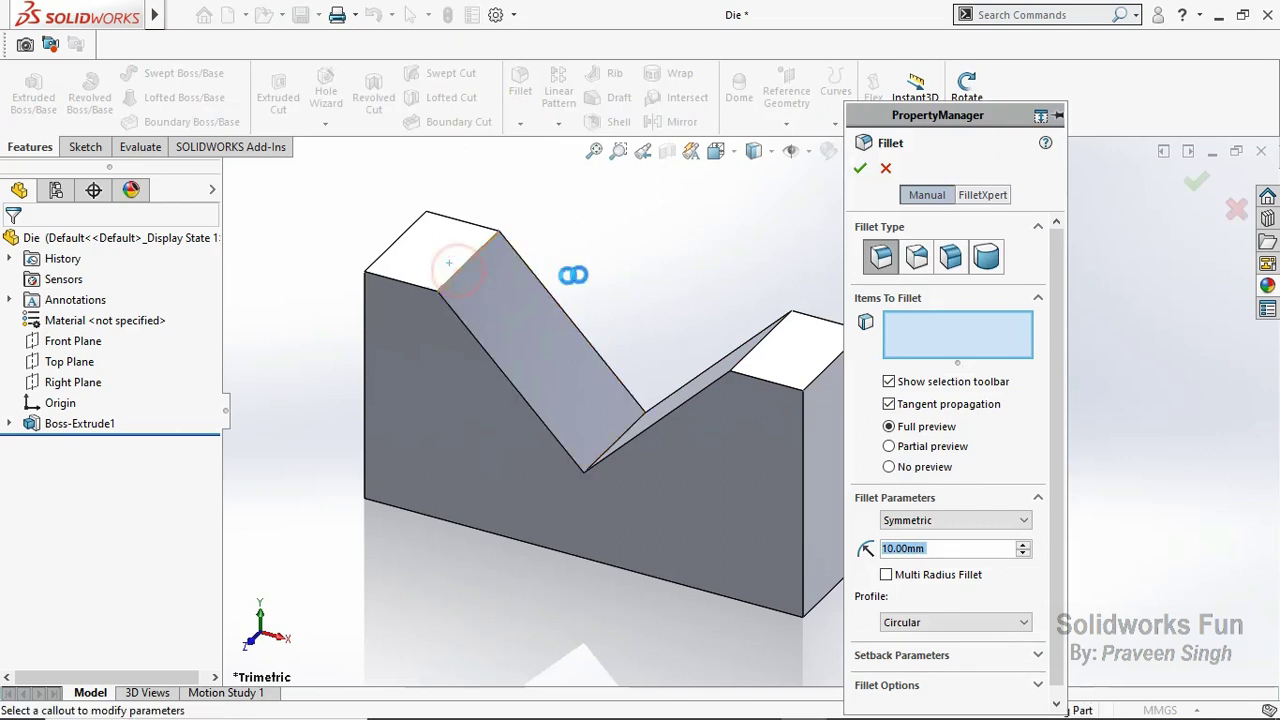
{"action": "left_click", "coordinate": [755, 360]}
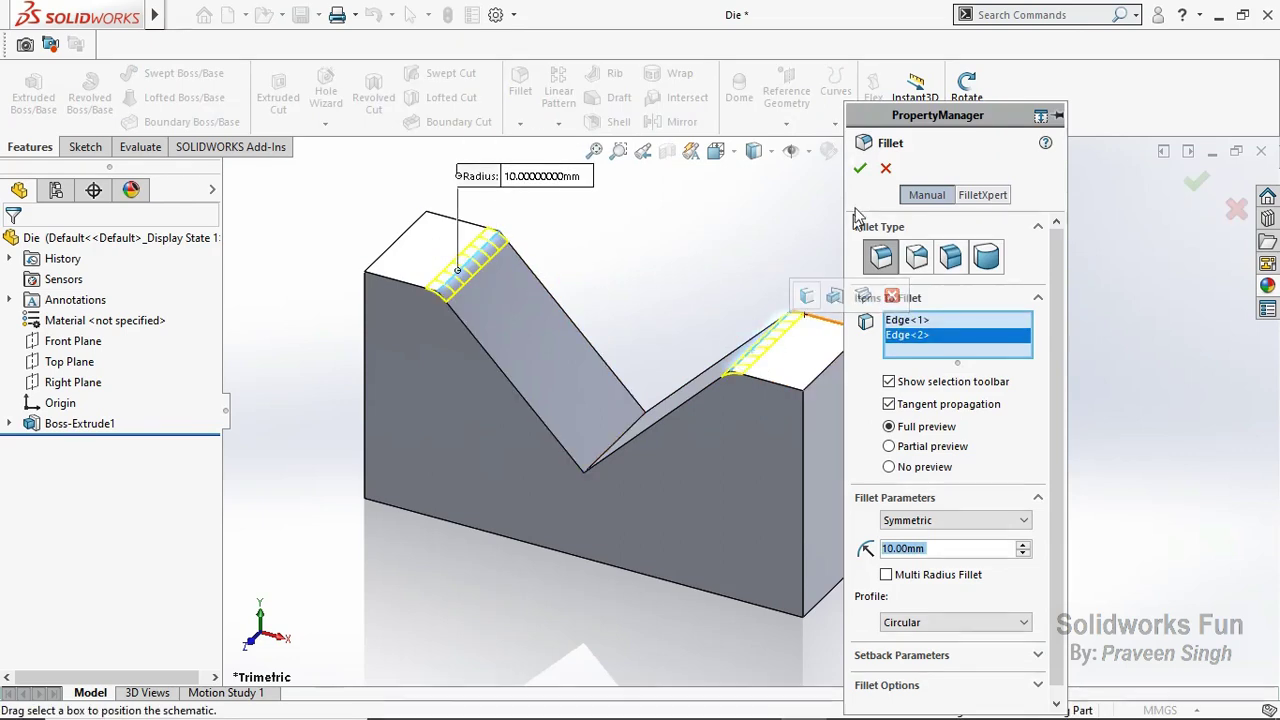
Step: Apply the 10 mm upper fillets, fillet the V bottom edge at 5 mm, and save Die
{"action": "left_click", "coordinate": [856, 168]}
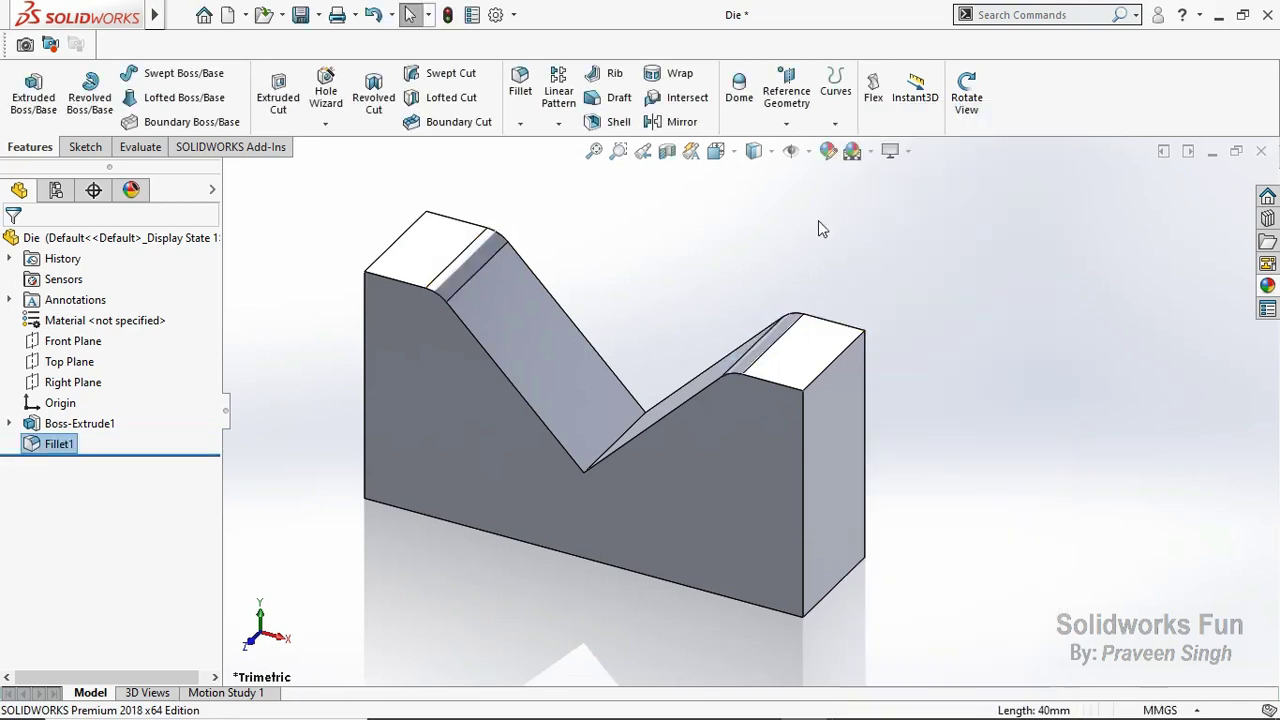
{"action": "left_click", "coordinate": [520, 122]}
{"action": "left_click", "coordinate": [545, 151]}
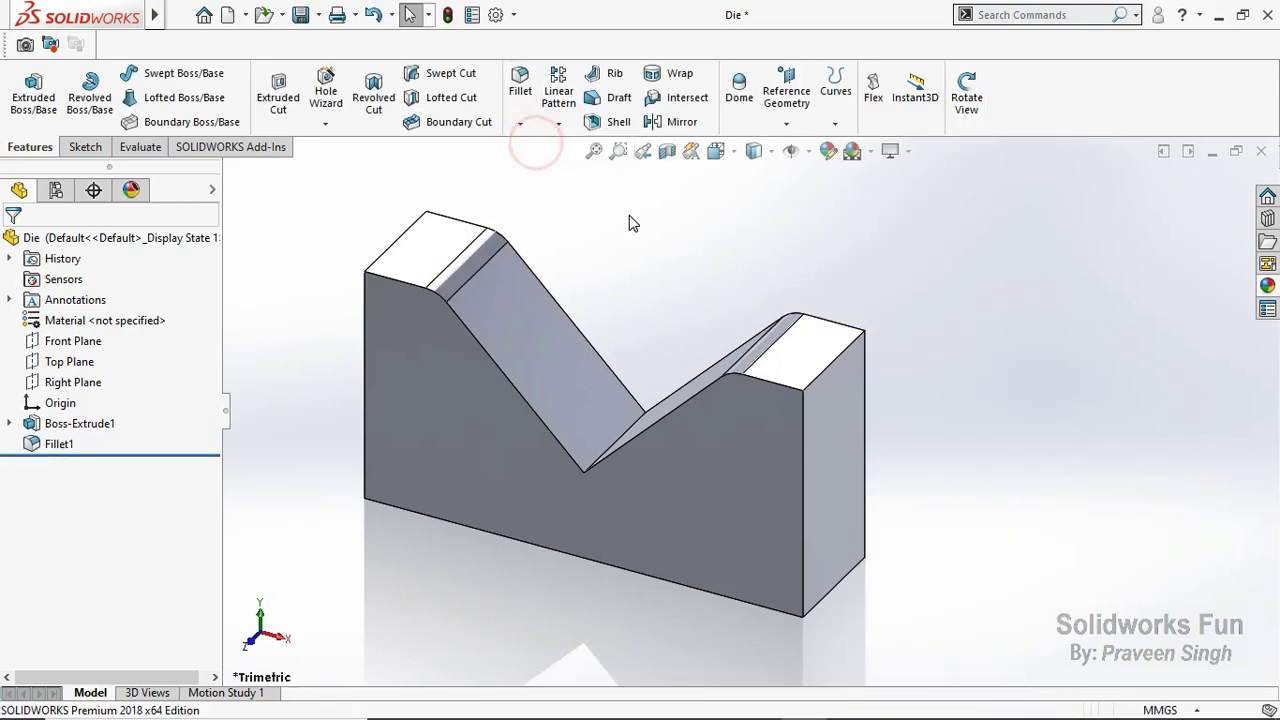
{"action": "type", "text": "5"}
{"action": "left_click", "coordinate": [684, 254]}
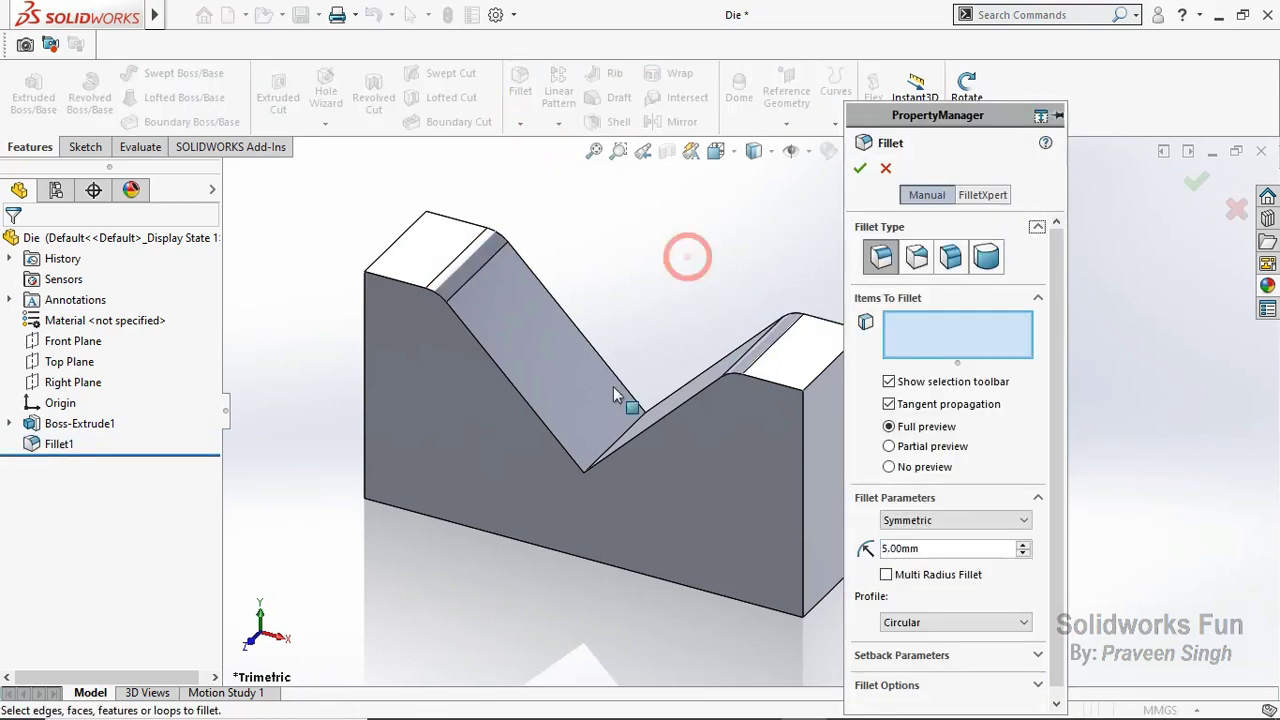
{"action": "left_click", "coordinate": [615, 444]}
{"action": "left_click", "coordinate": [860, 168]}
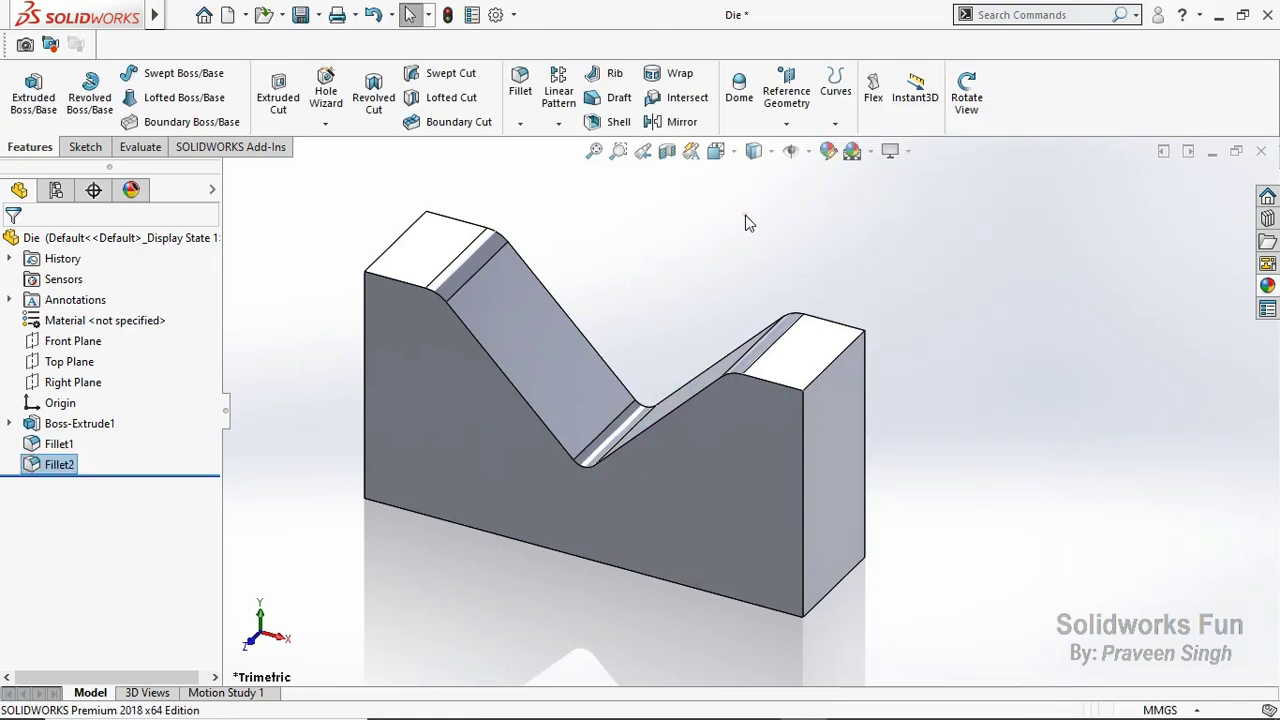
{"action": "key", "text": "ctrl+s"}
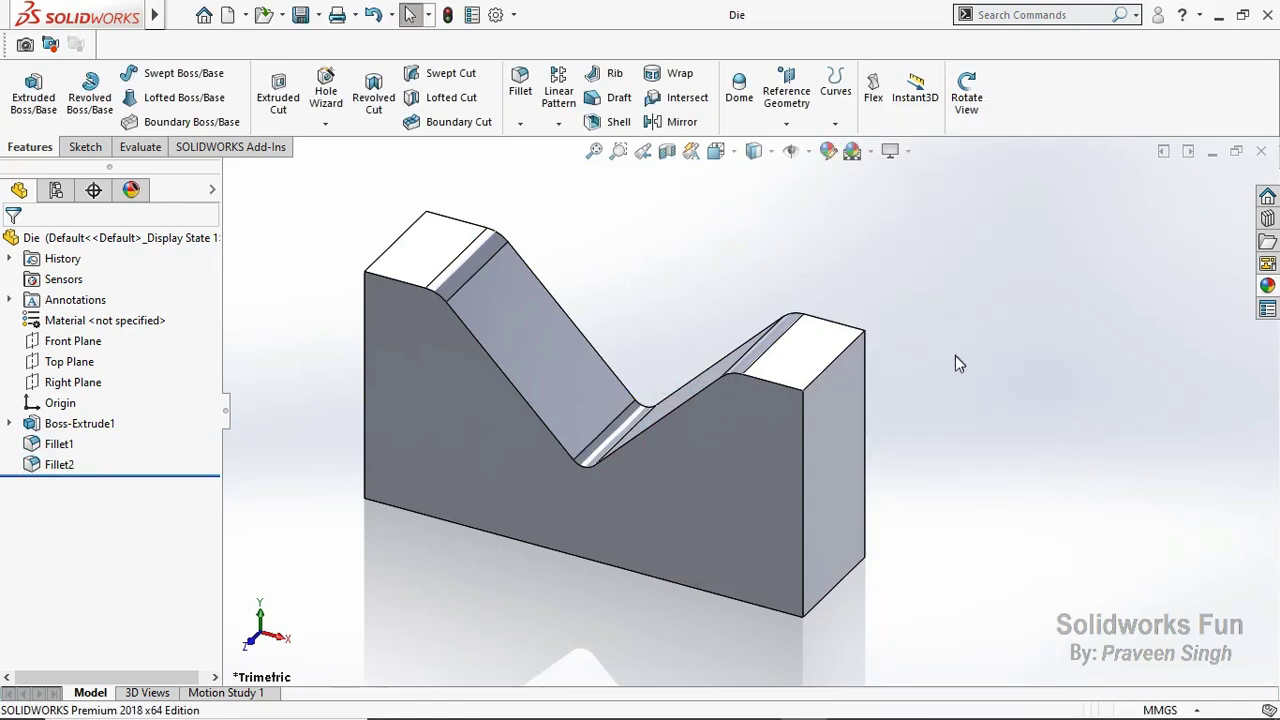
{"action": "left_click", "coordinate": [459, 443]}
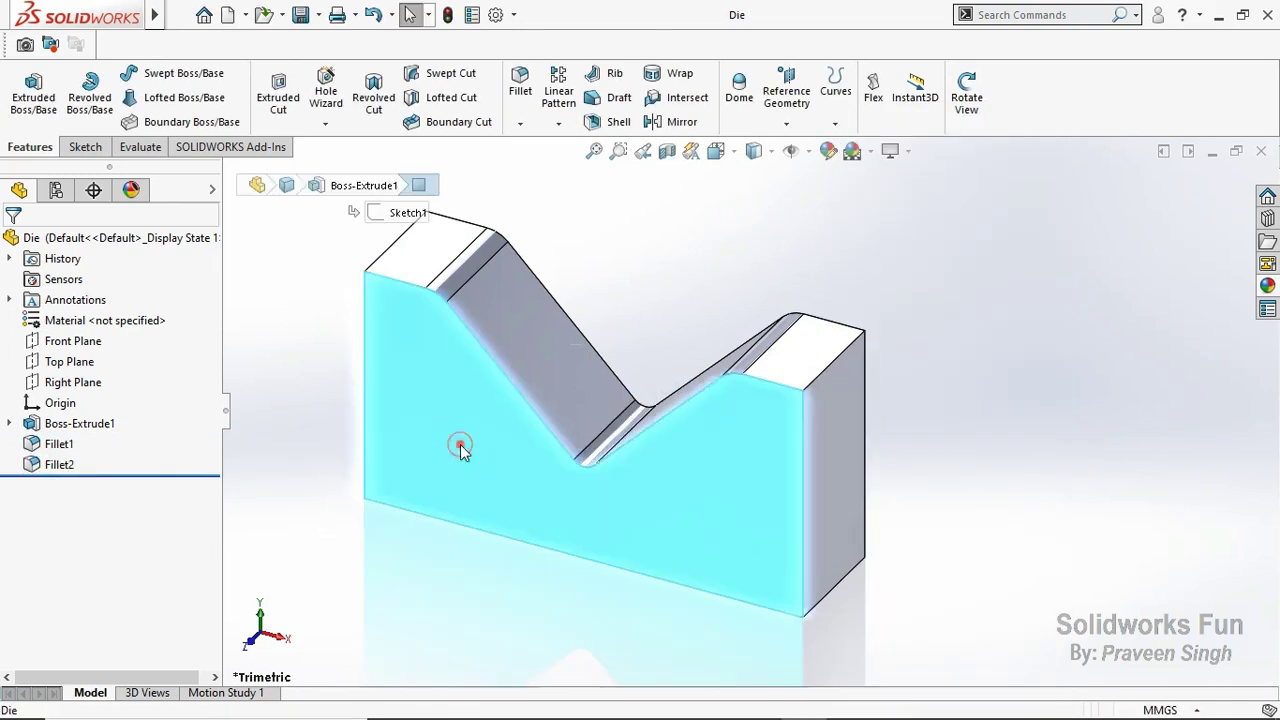
Step: Place 'Solidworks Fun' sketch text in a new Front Plane sketch on the die
{"action": "left_click", "coordinate": [307, 438]}
{"action": "left_click", "coordinate": [73, 341]}
{"action": "left_click", "coordinate": [100, 310]}
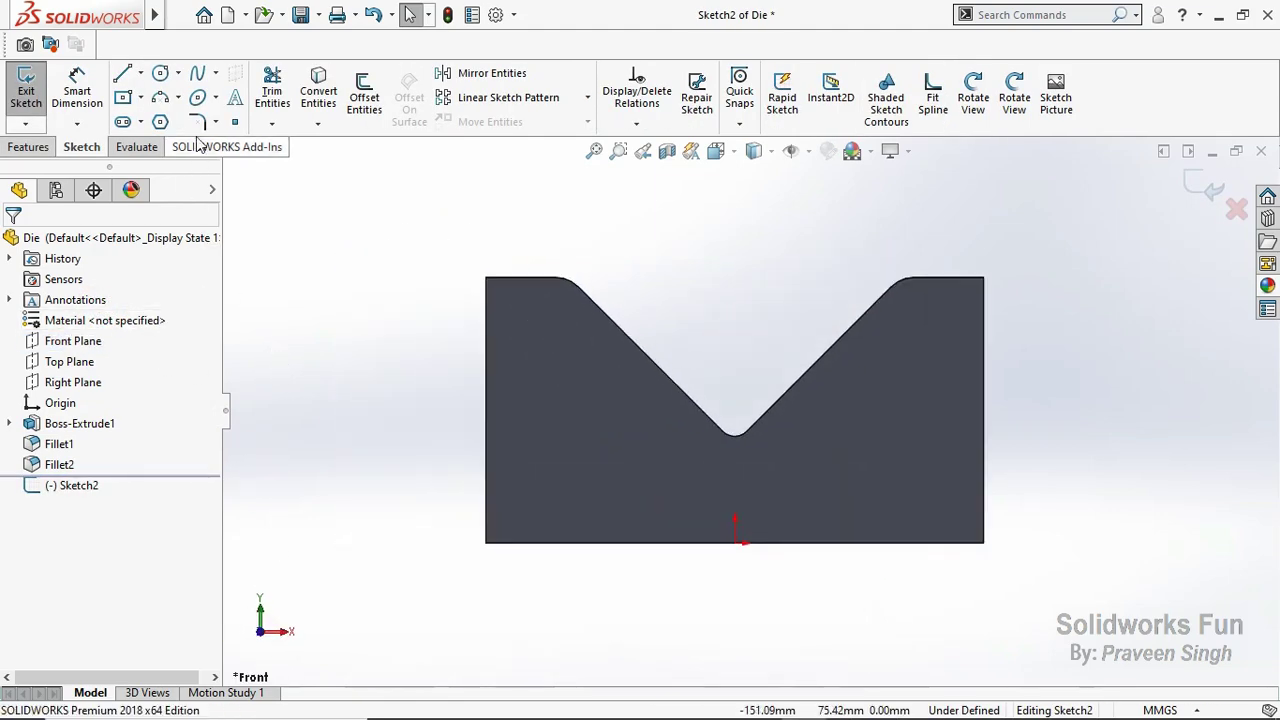
{"action": "left_click", "coordinate": [235, 97]}
{"action": "type", "text": "Solidworks Fun"}
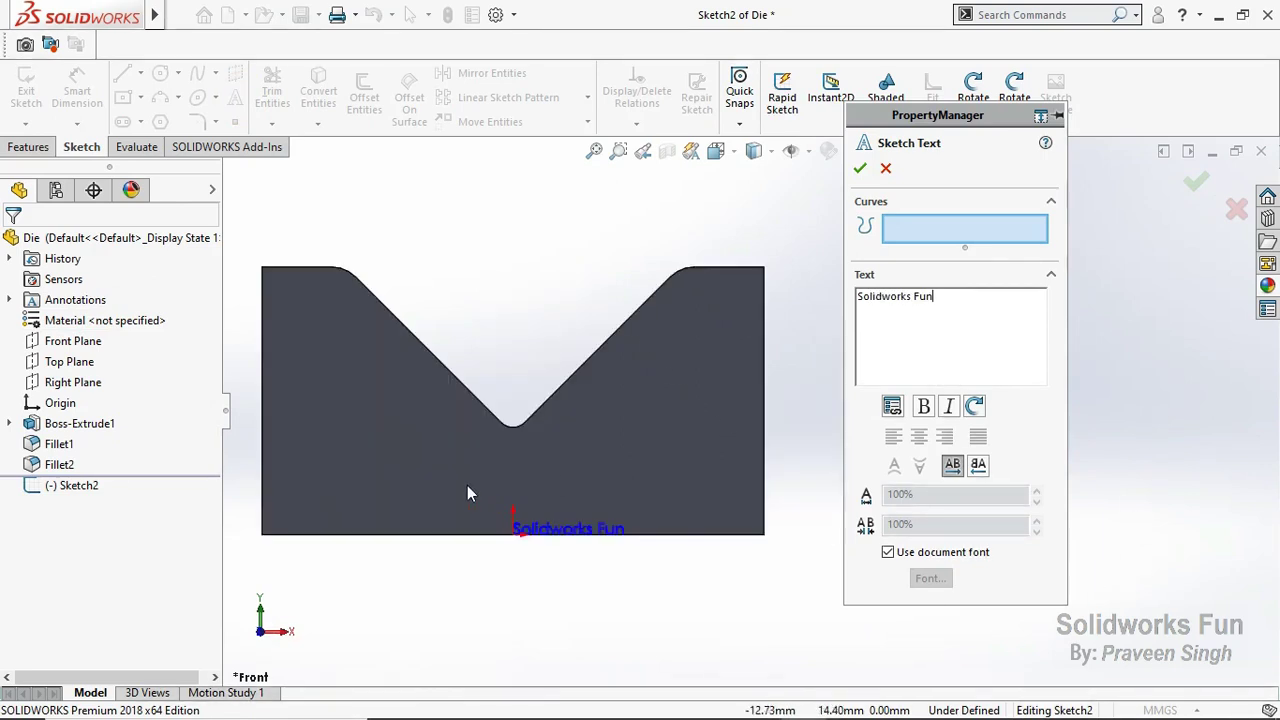
{"action": "left_click", "coordinate": [467, 485]}
Step: Give the 'Solidworks Fun' text a Kozuka Gothic font and close the sketch
{"action": "left_click", "coordinate": [888, 552]}
{"action": "left_click", "coordinate": [930, 577]}
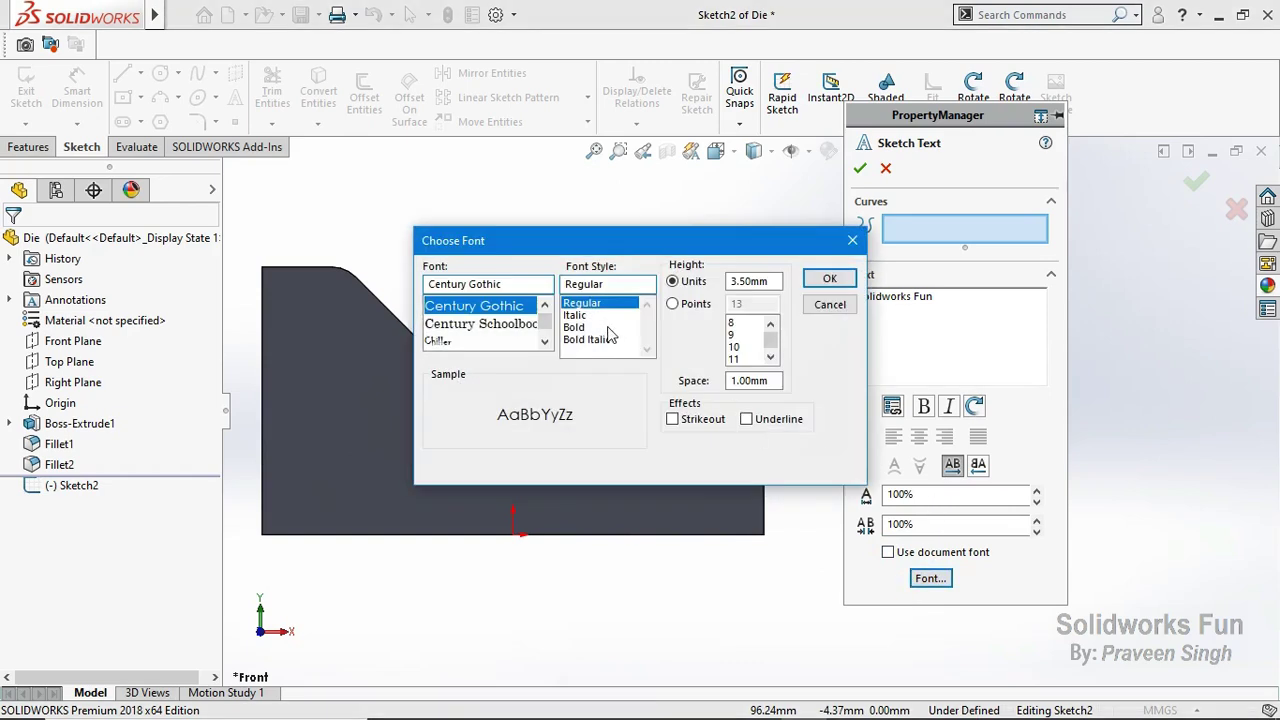
{"action": "left_click_drag", "start_coordinate": [557, 330], "coordinate": [544, 312]}
{"action": "left_click", "coordinate": [545, 342]}
{"action": "scroll", "coordinate": [490, 322], "scroll_direction": "down", "scroll_amount": 5}
{"action": "scroll", "coordinate": [490, 322], "scroll_direction": "up", "scroll_amount": 2}
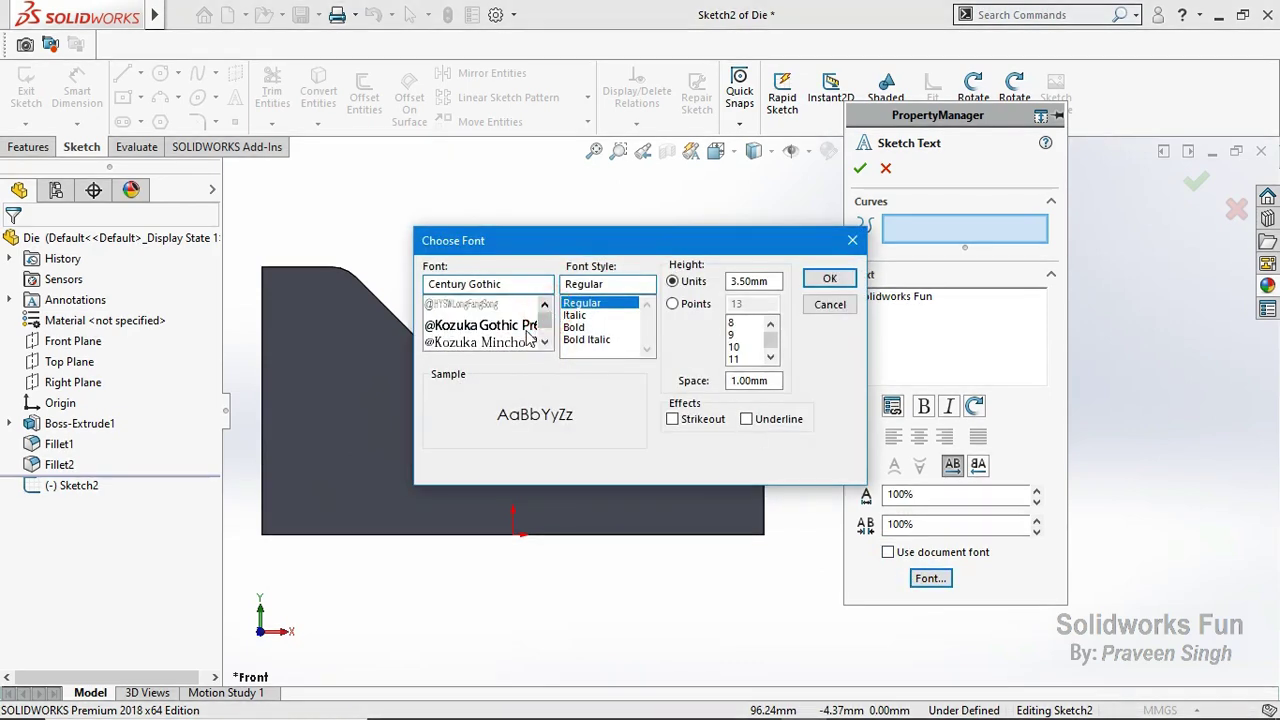
{"action": "left_click", "coordinate": [480, 325]}
{"action": "left_click", "coordinate": [834, 280]}
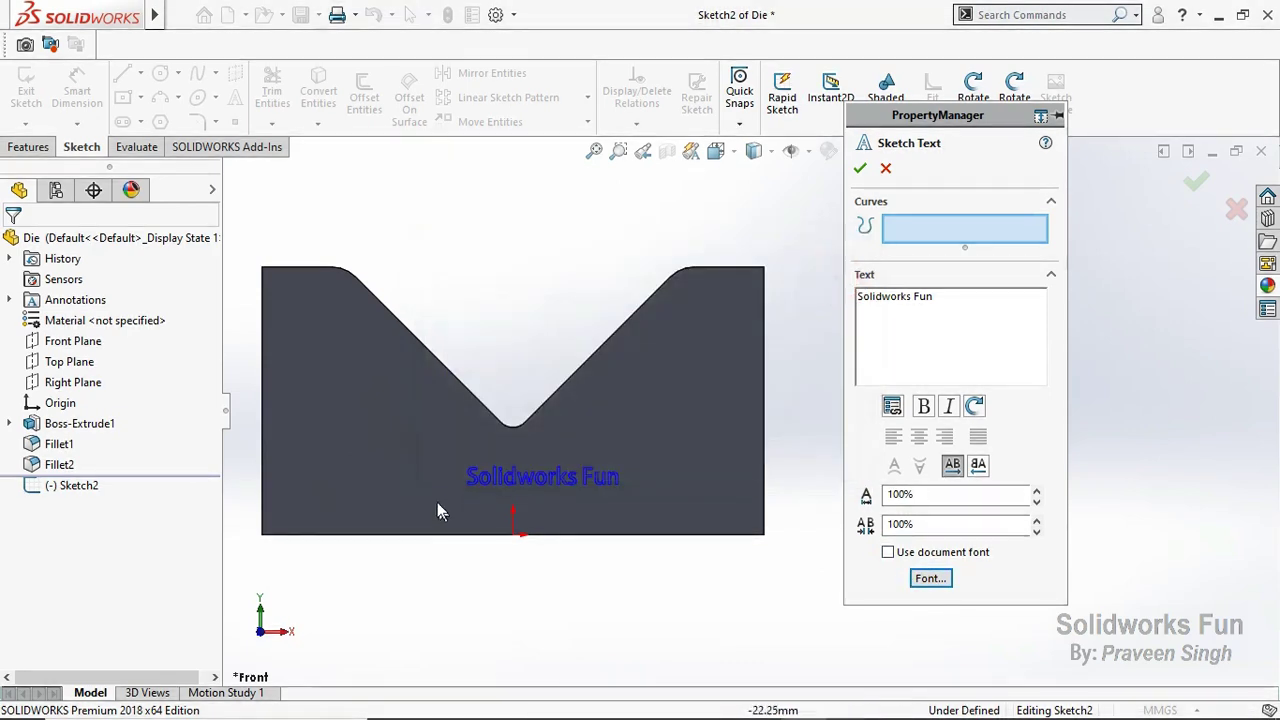
{"action": "left_click", "coordinate": [860, 172]}
{"action": "left_click", "coordinate": [1213, 190]}
{"action": "key", "text": "f"}
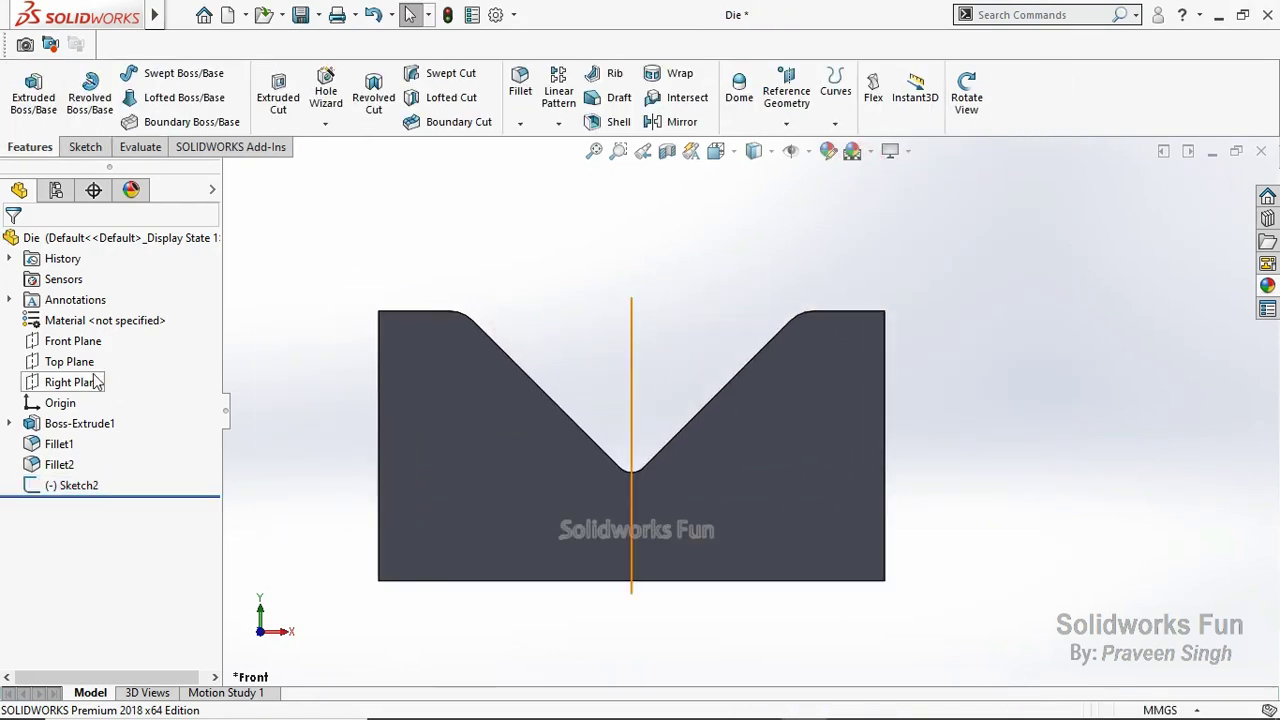
{"action": "left_click", "coordinate": [72, 341]}
{"action": "left_click", "coordinate": [104, 322]}
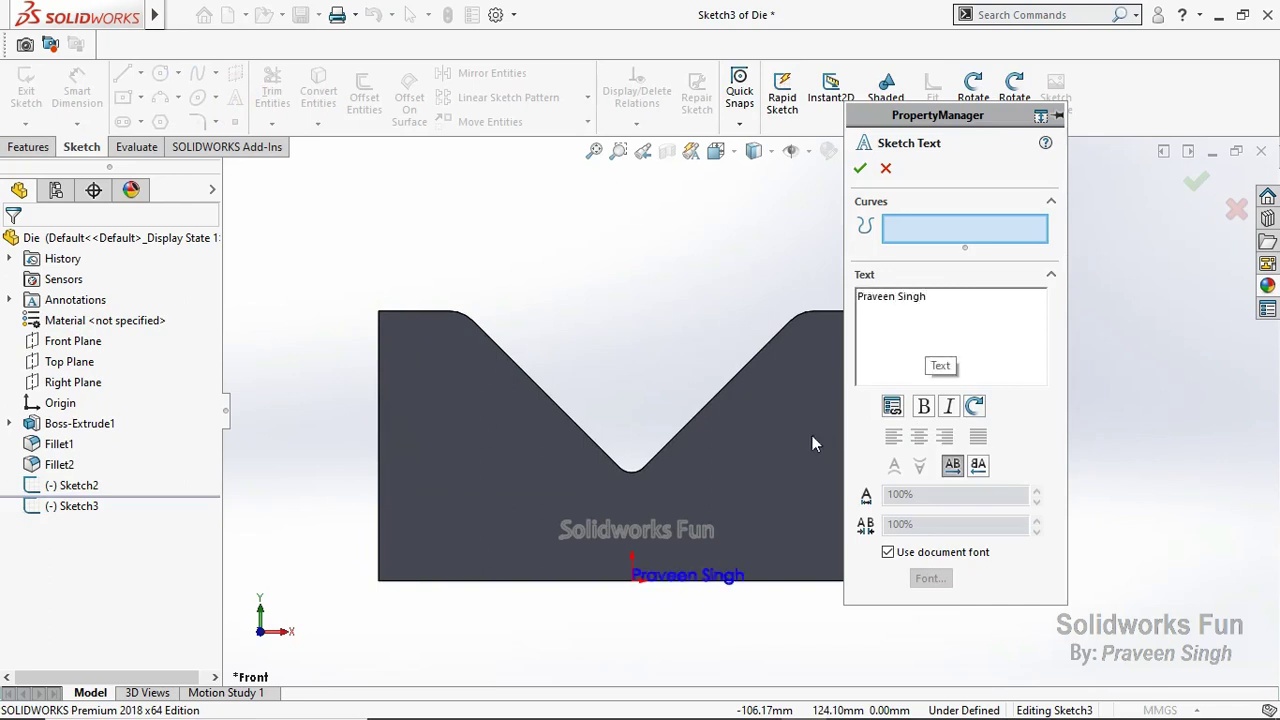
{"action": "left_click", "coordinate": [888, 552]}
{"action": "left_click", "coordinate": [930, 578]}
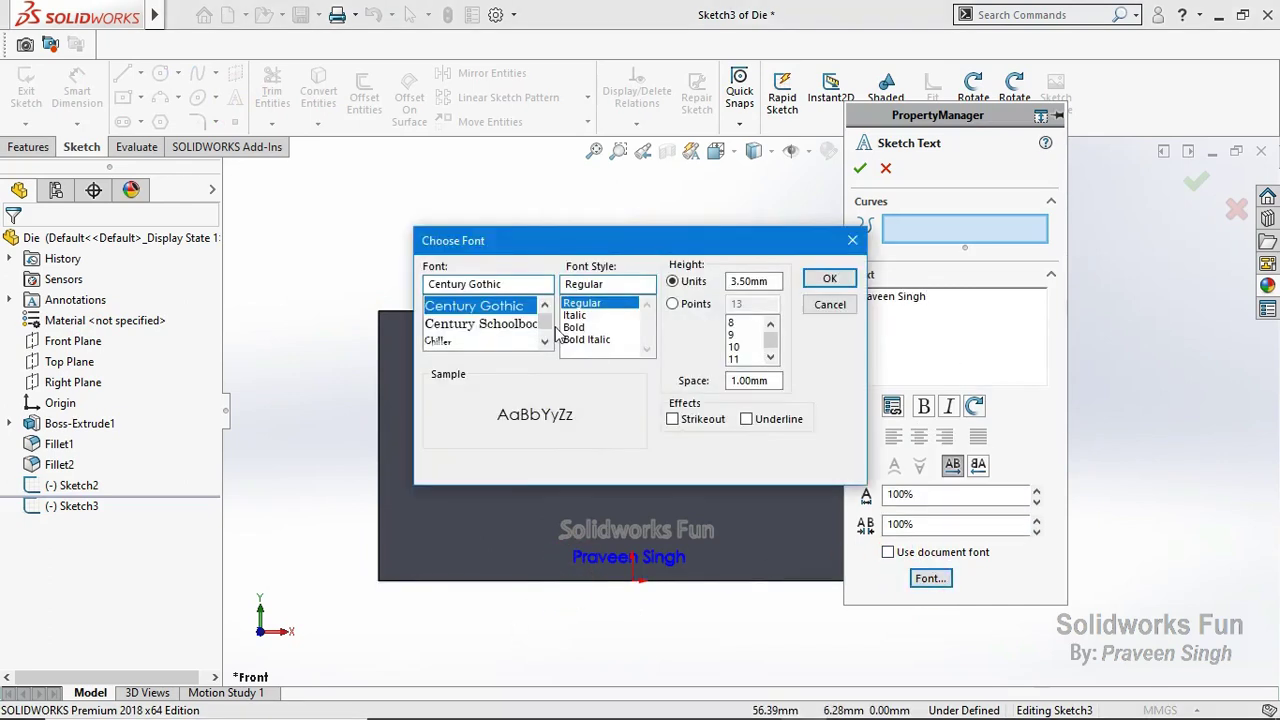
{"action": "left_click_drag", "start_coordinate": [545, 322], "coordinate": [545, 300]}
{"action": "scroll", "coordinate": [480, 325], "scroll_direction": "down", "scroll_amount": 2}
{"action": "left_click", "coordinate": [480, 325]}
{"action": "double_click", "coordinate": [753, 281]}
{"action": "type", "text": "4.5"}
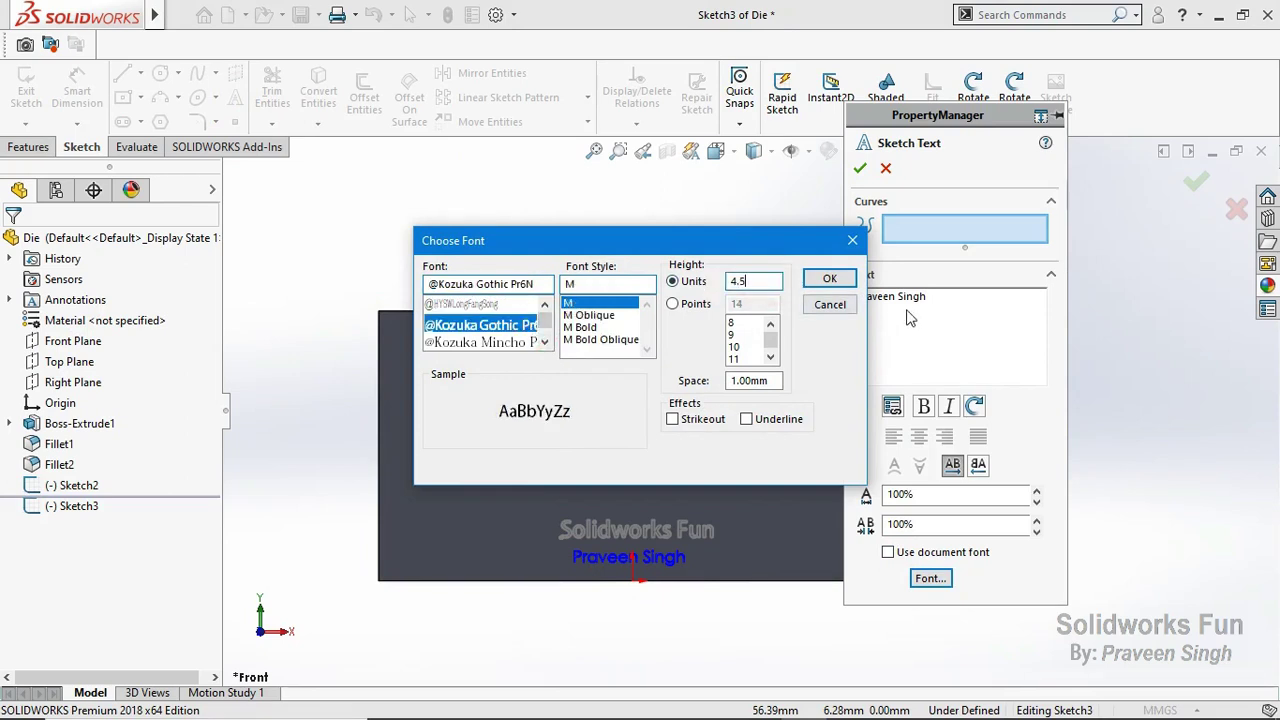
{"action": "left_click", "coordinate": [829, 278]}
Step: Commit the name-line text, exit the sketch, and rotate the die into a 3D view
{"action": "scroll", "coordinate": [548, 558], "scroll_direction": "down", "scroll_amount": 2}
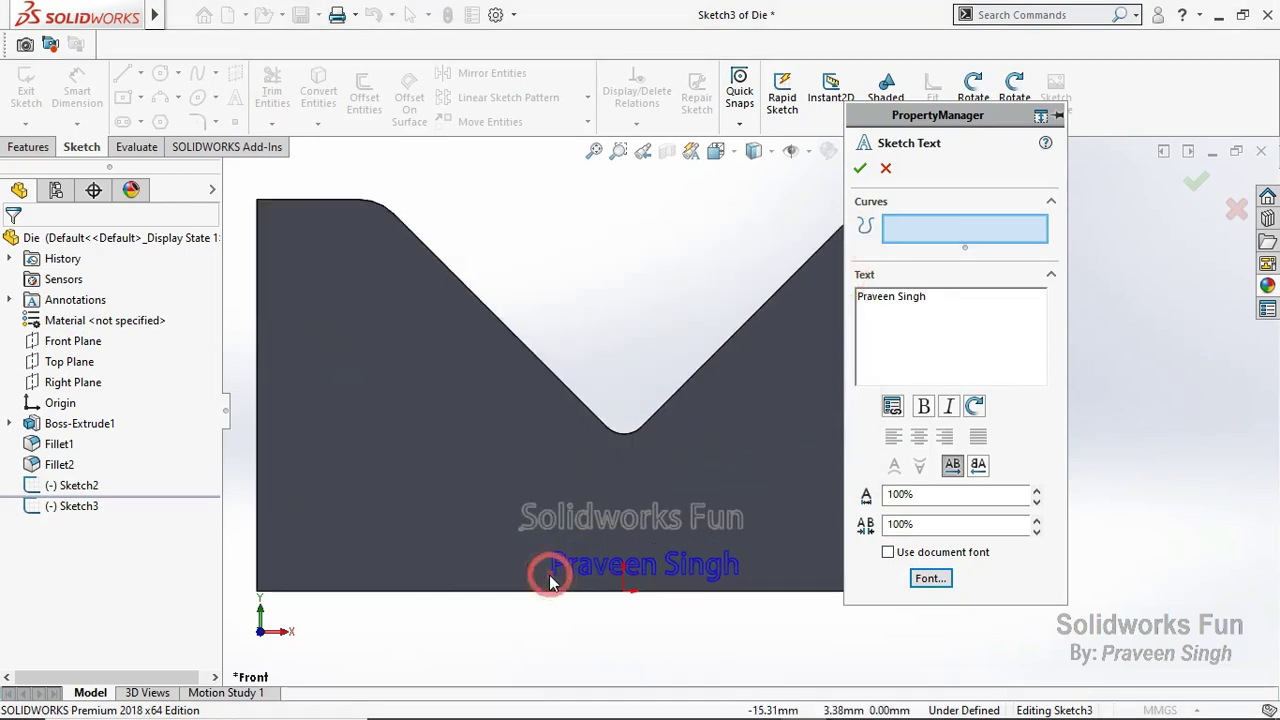
{"action": "left_click", "coordinate": [860, 168]}
{"action": "left_click", "coordinate": [960, 100]}
{"action": "mouse_move", "coordinate": [955, 150]}
{"action": "left_mouse_down"}
{"action": "mouse_move", "coordinate": [914, 329]}
{"action": "mouse_move", "coordinate": [953, 143]}
{"action": "left_mouse_up"}
{"action": "left_click", "coordinate": [962, 108]}
Step: Wrap the Sketch2 'Solidworks Fun' text onto the die's front face
{"action": "left_click", "coordinate": [72, 485]}
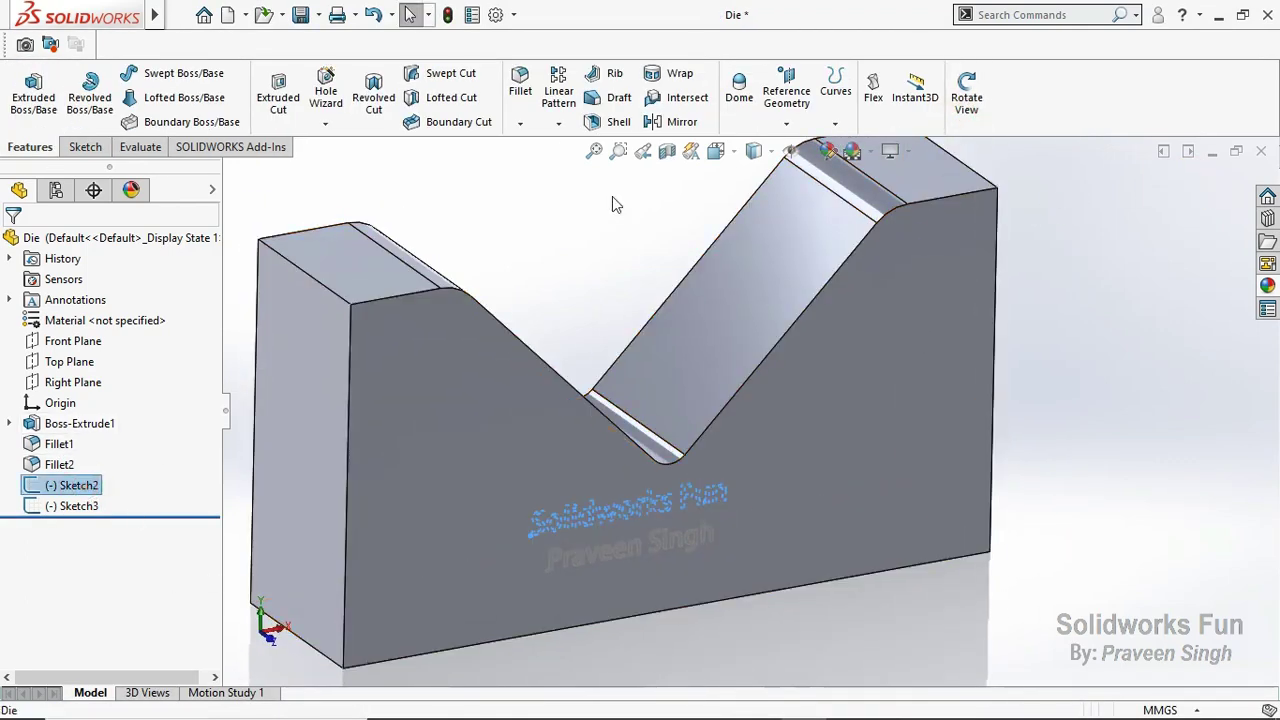
{"action": "left_click", "coordinate": [680, 74]}
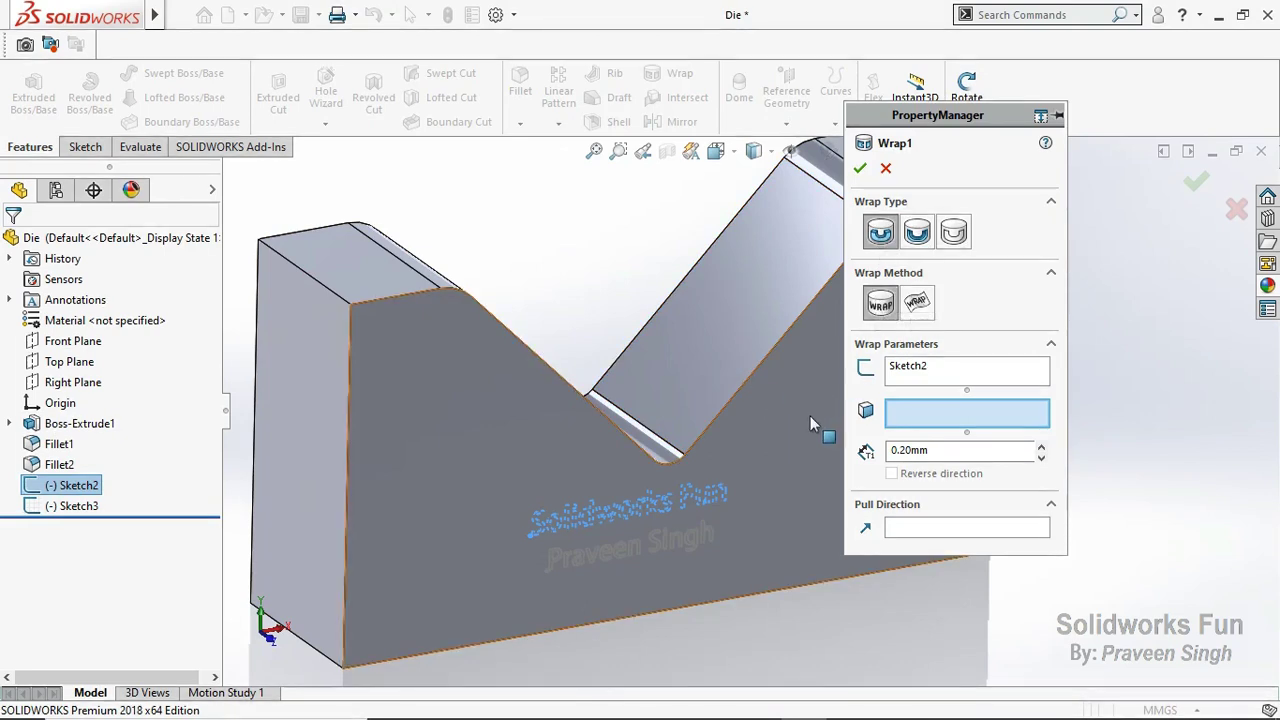
{"action": "left_click", "coordinate": [729, 430]}
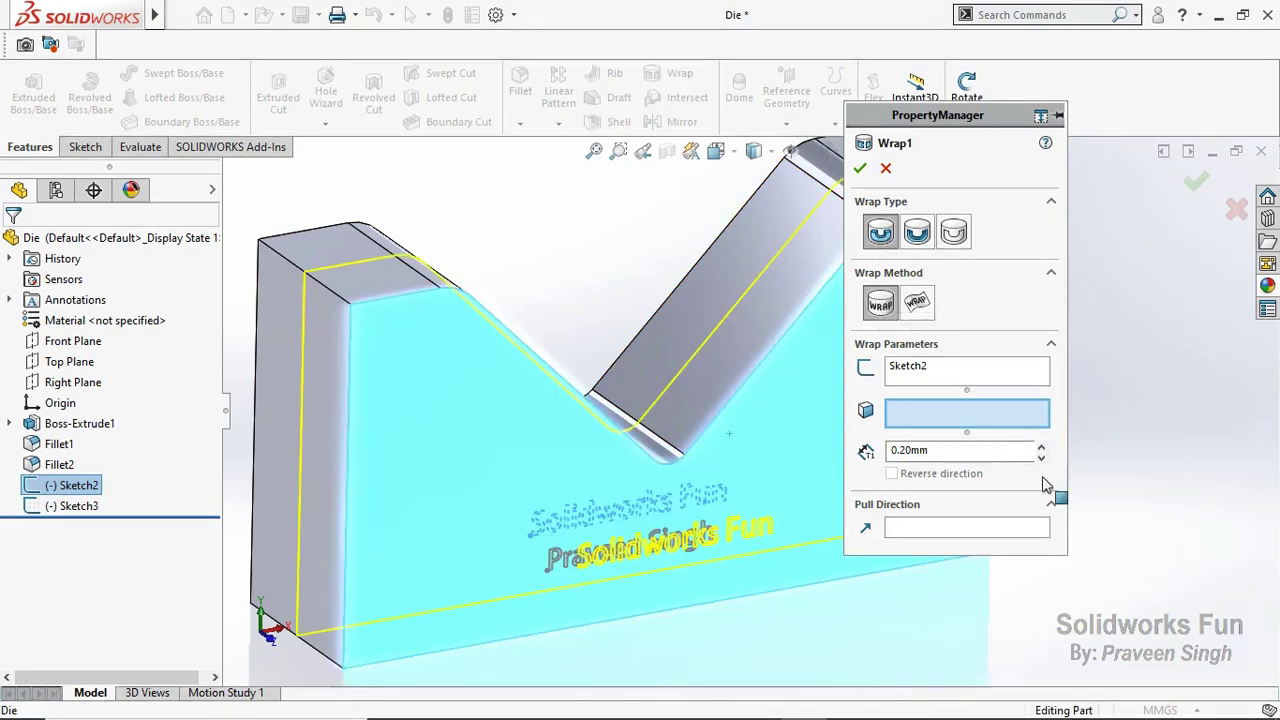
{"action": "left_click", "coordinate": [941, 455]}
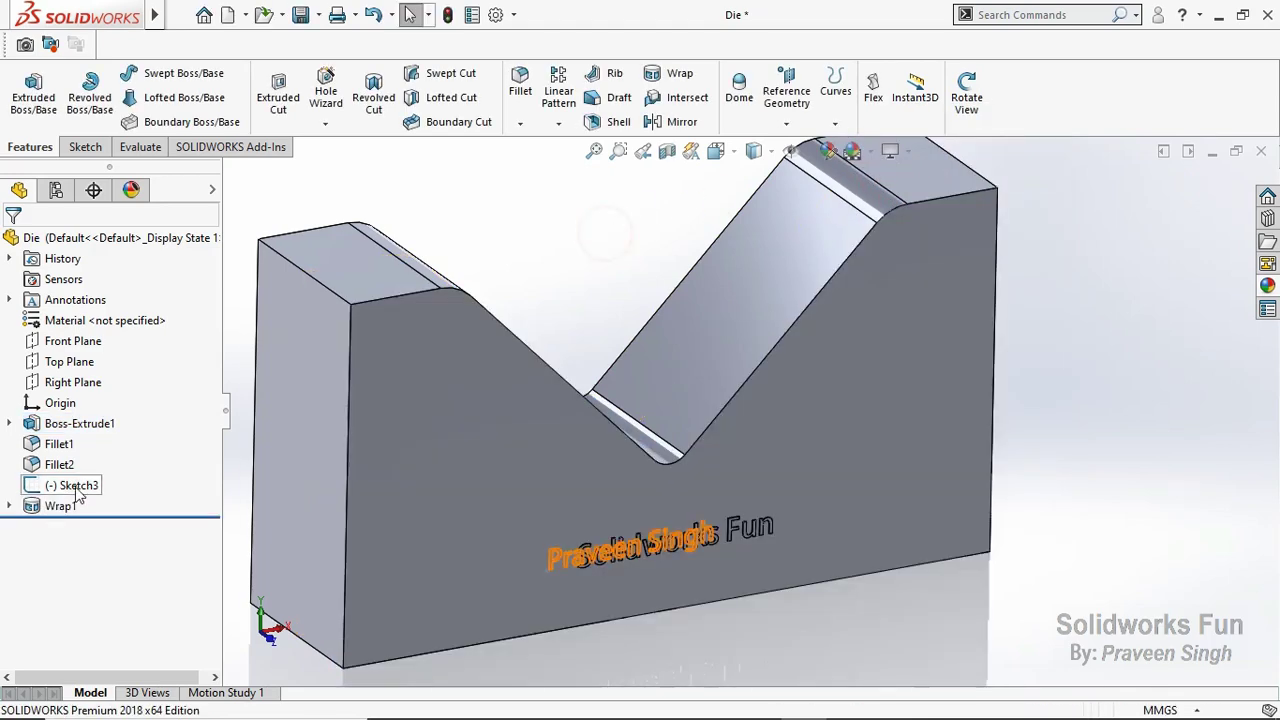
Step: Wrap the Sketch3 name-line text onto the same front face
{"action": "left_click", "coordinate": [72, 485]}
{"action": "left_click", "coordinate": [680, 80]}
{"action": "left_click", "coordinate": [754, 440]}
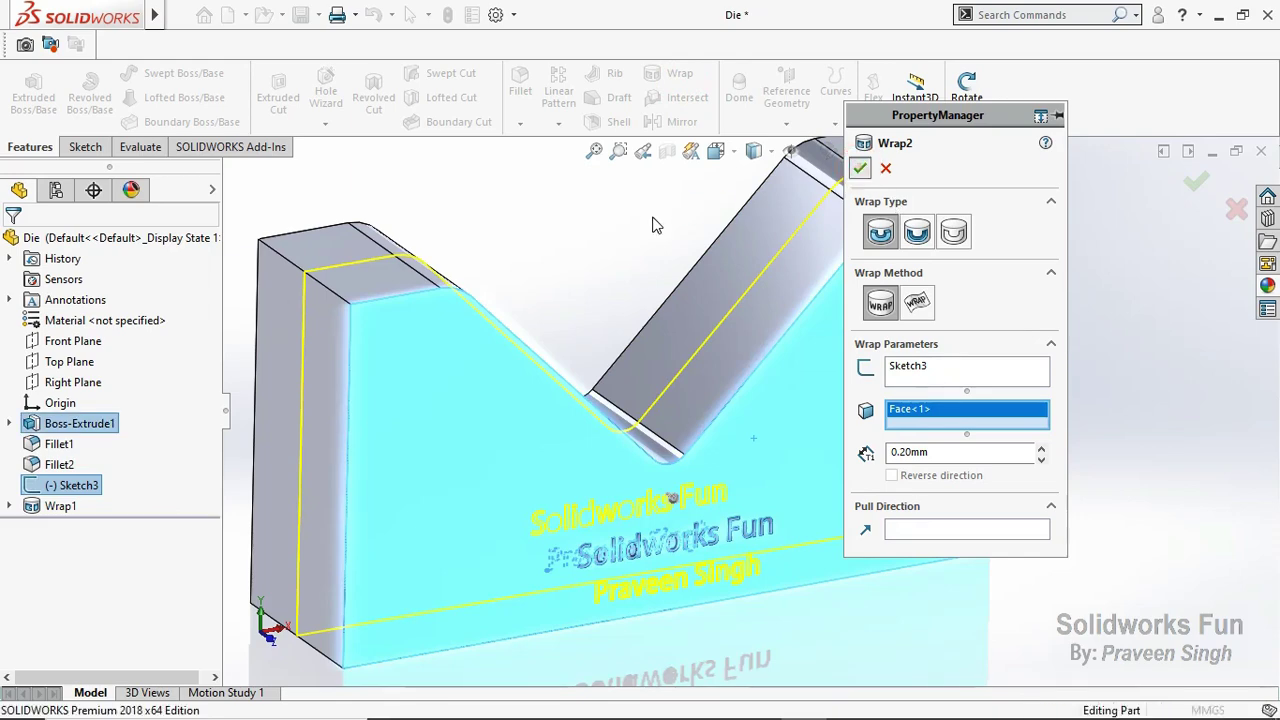
{"action": "scroll", "coordinate": [588, 533], "scroll_direction": "down", "scroll_amount": 4}
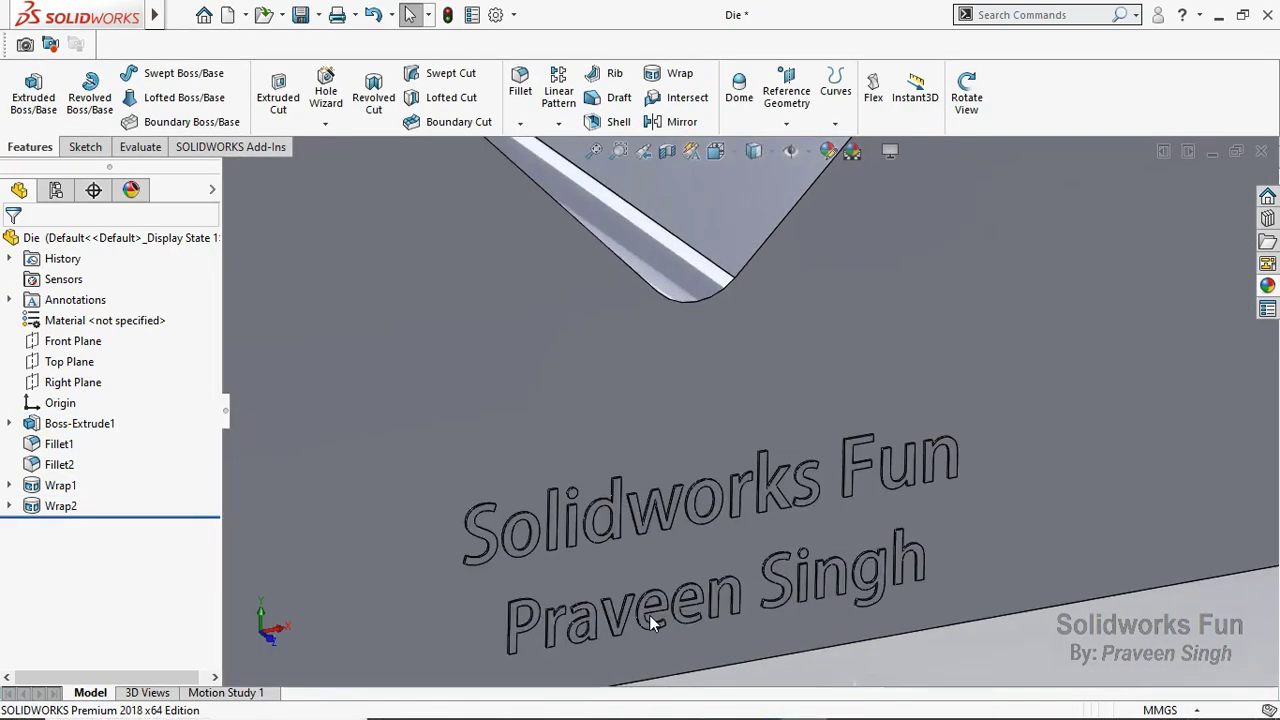
{"action": "scroll", "coordinate": [649, 615], "scroll_direction": "down", "scroll_amount": 3}
{"action": "scroll", "coordinate": [652, 603], "scroll_direction": "up", "scroll_amount": 10}
{"action": "scroll", "coordinate": [803, 283], "scroll_direction": "down", "scroll_amount": 2}
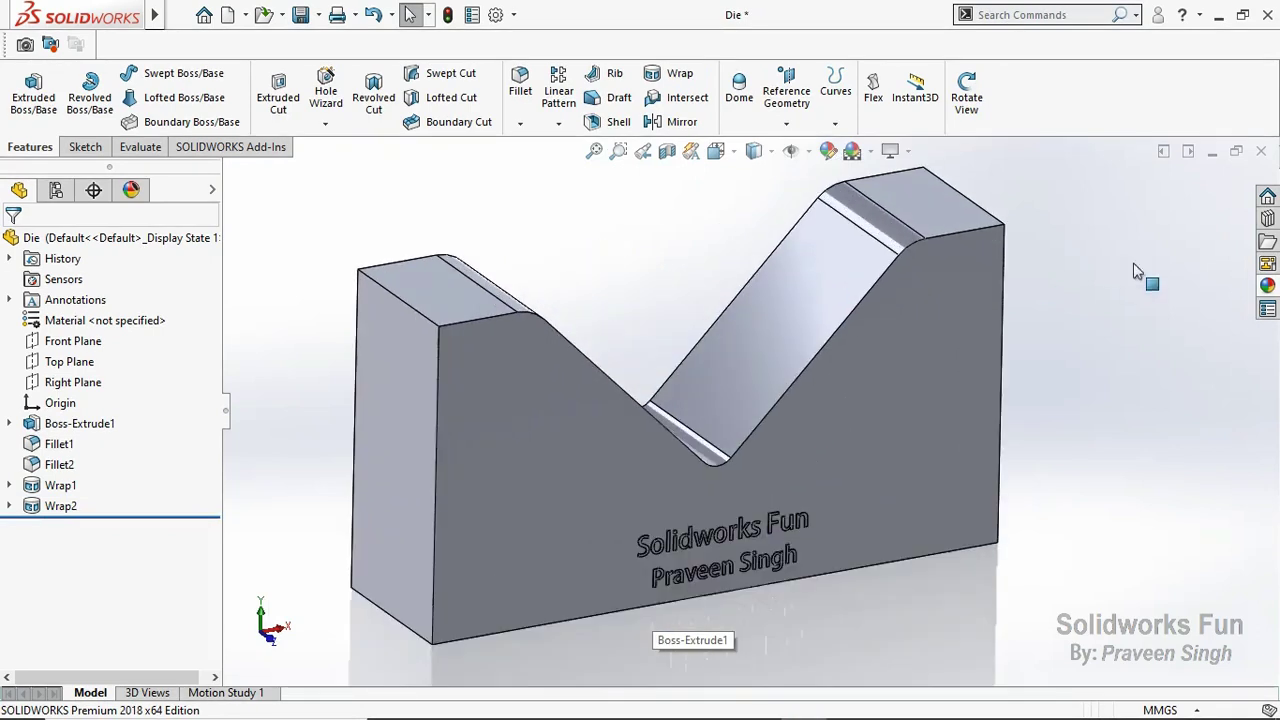
Step: Apply a blue colour appearance to Boss-Extrude1, Fillet1 and Fillet2 instead of the whole part
{"action": "left_click", "coordinate": [1267, 285]}
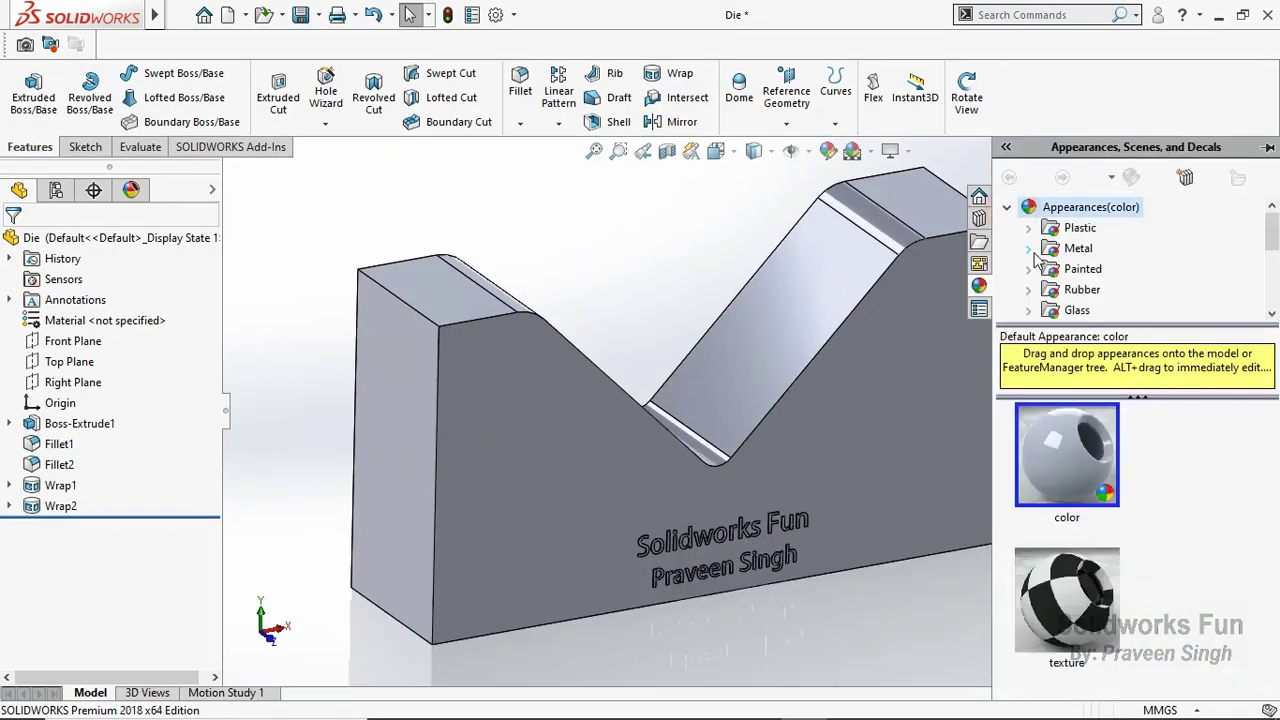
{"action": "left_click", "coordinate": [1029, 269]}
{"action": "left_click", "coordinate": [1076, 266]}
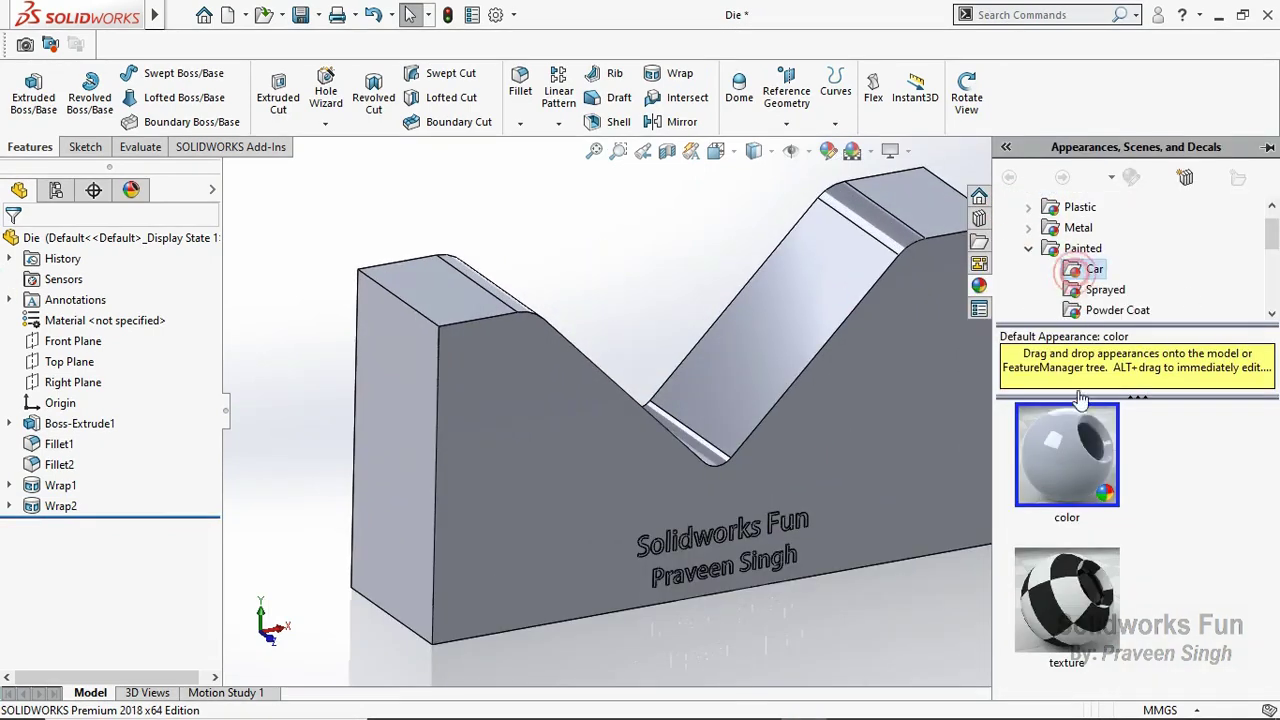
{"action": "left_click", "coordinate": [1027, 249]}
{"action": "left_click", "coordinate": [131, 190]}
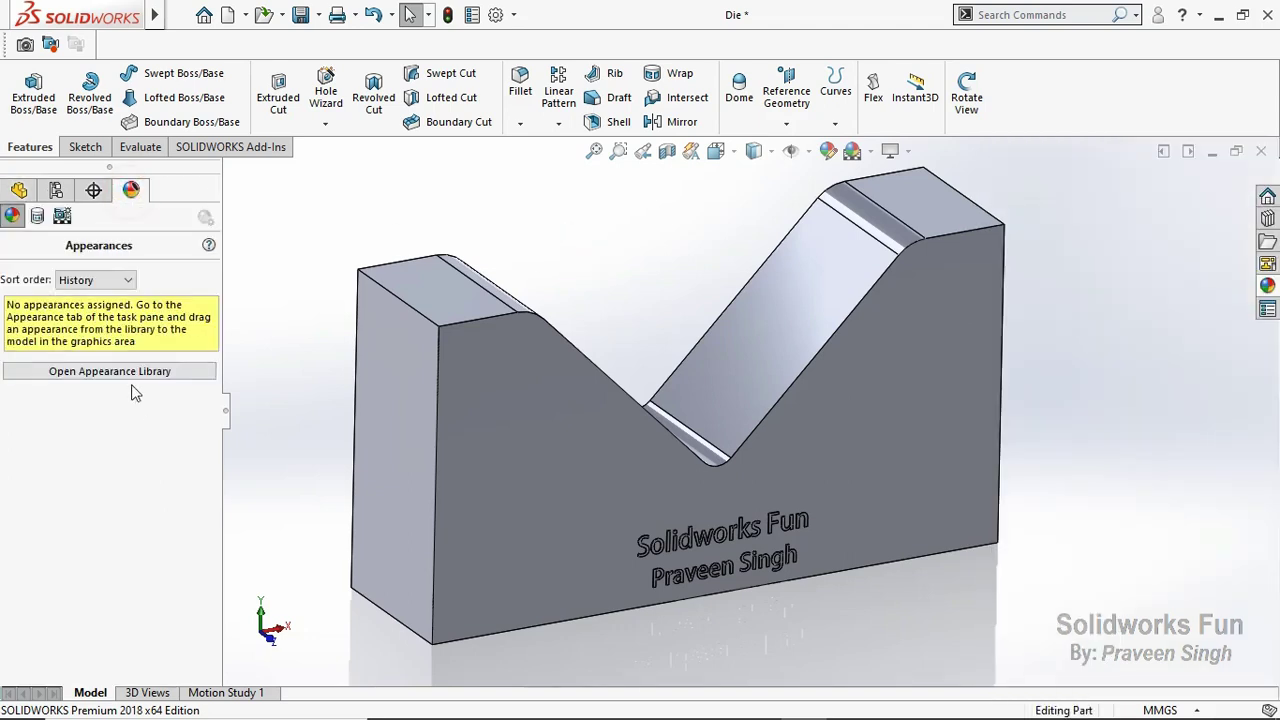
{"action": "right_click", "coordinate": [124, 386]}
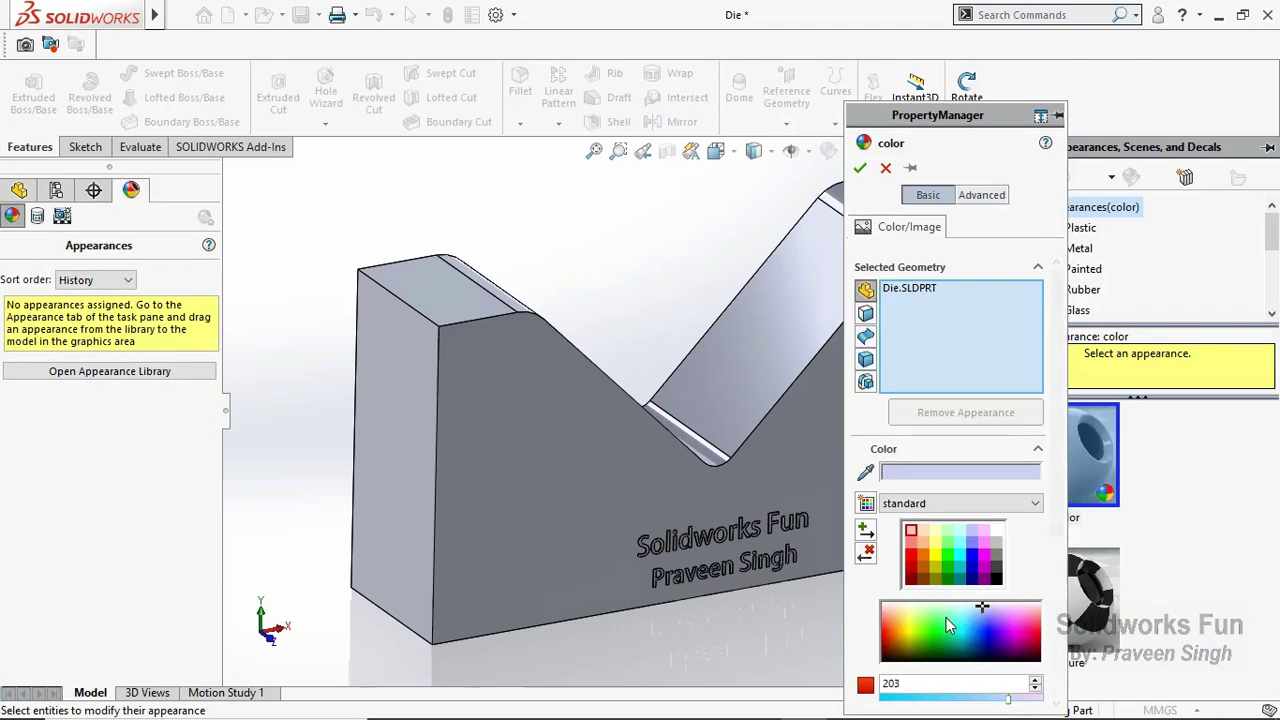
{"action": "left_click", "coordinate": [972, 553]}
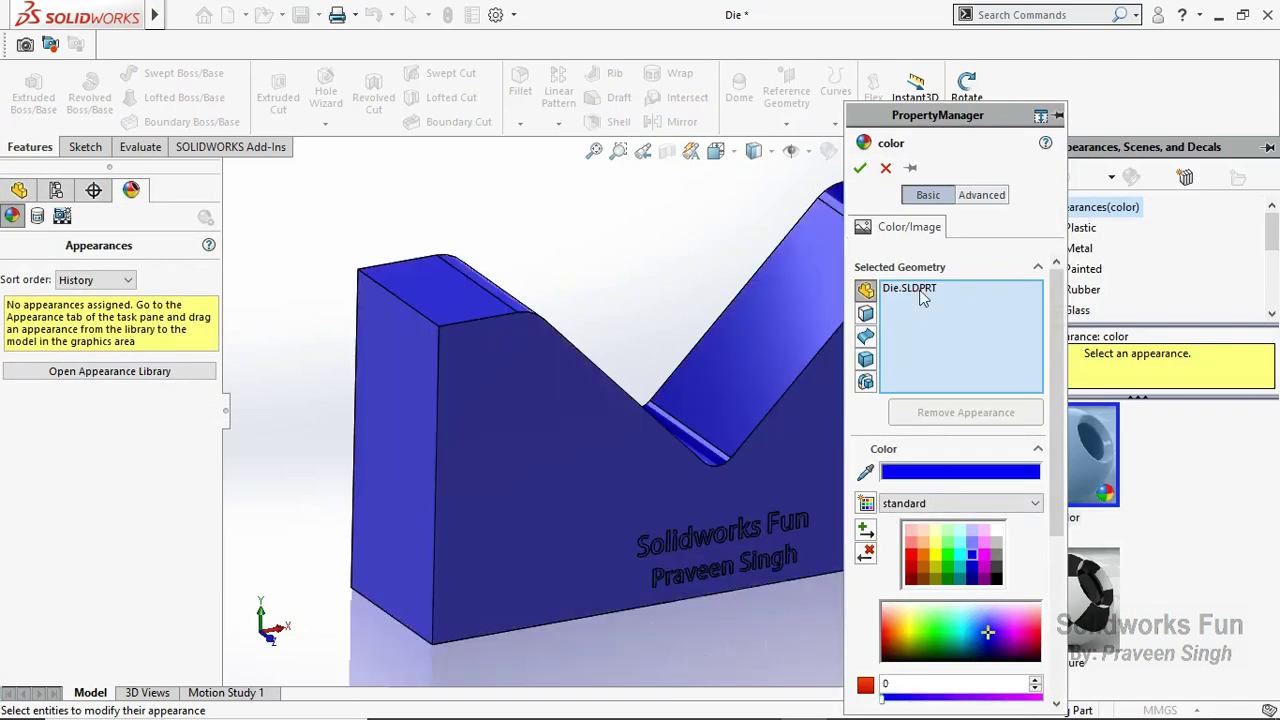
{"action": "left_click", "coordinate": [955, 297]}
{"action": "key", "text": "Delete"}
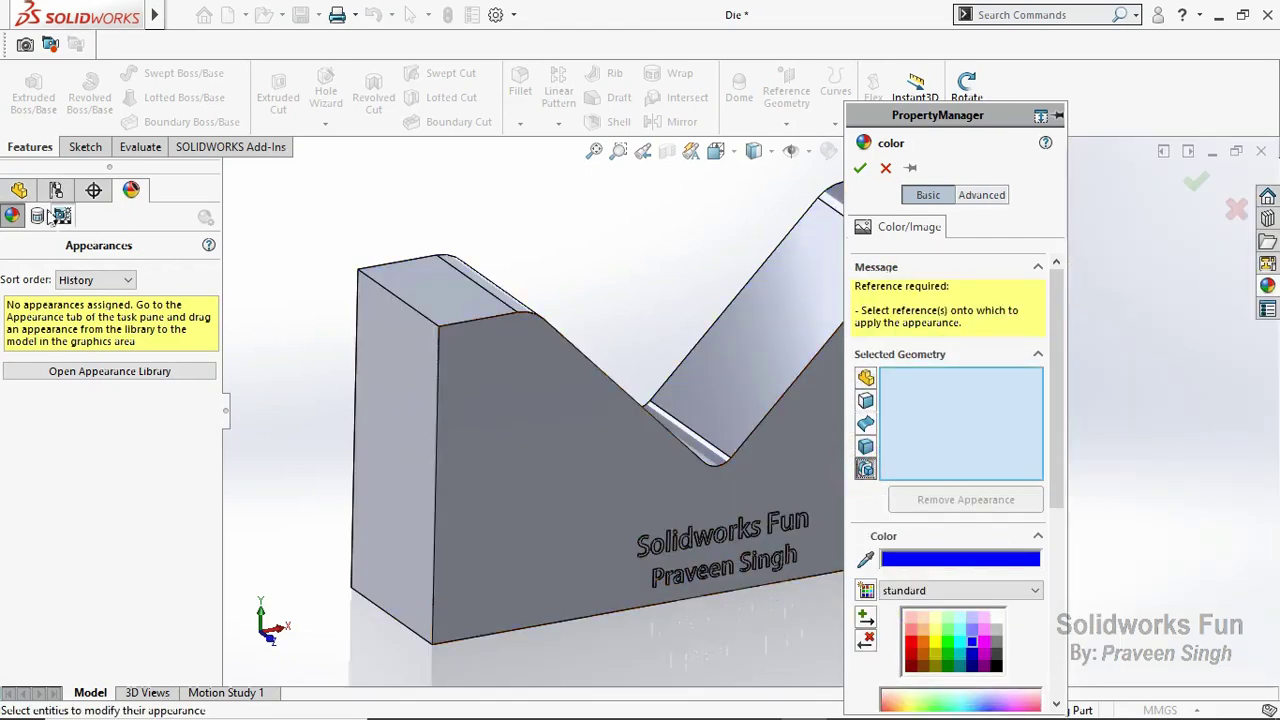
{"action": "left_click", "coordinate": [19, 190]}
{"action": "left_click_drag", "start_coordinate": [60, 474], "coordinate": [60, 478]}
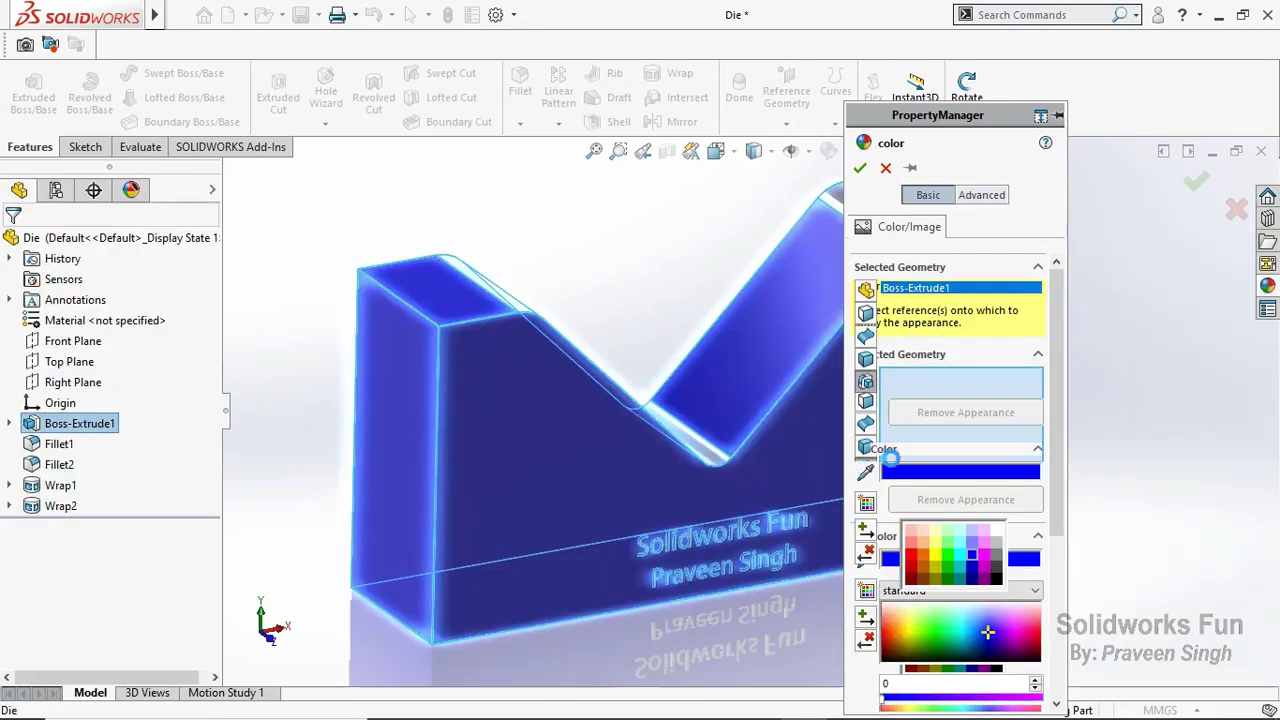
{"action": "left_click", "coordinate": [860, 168]}
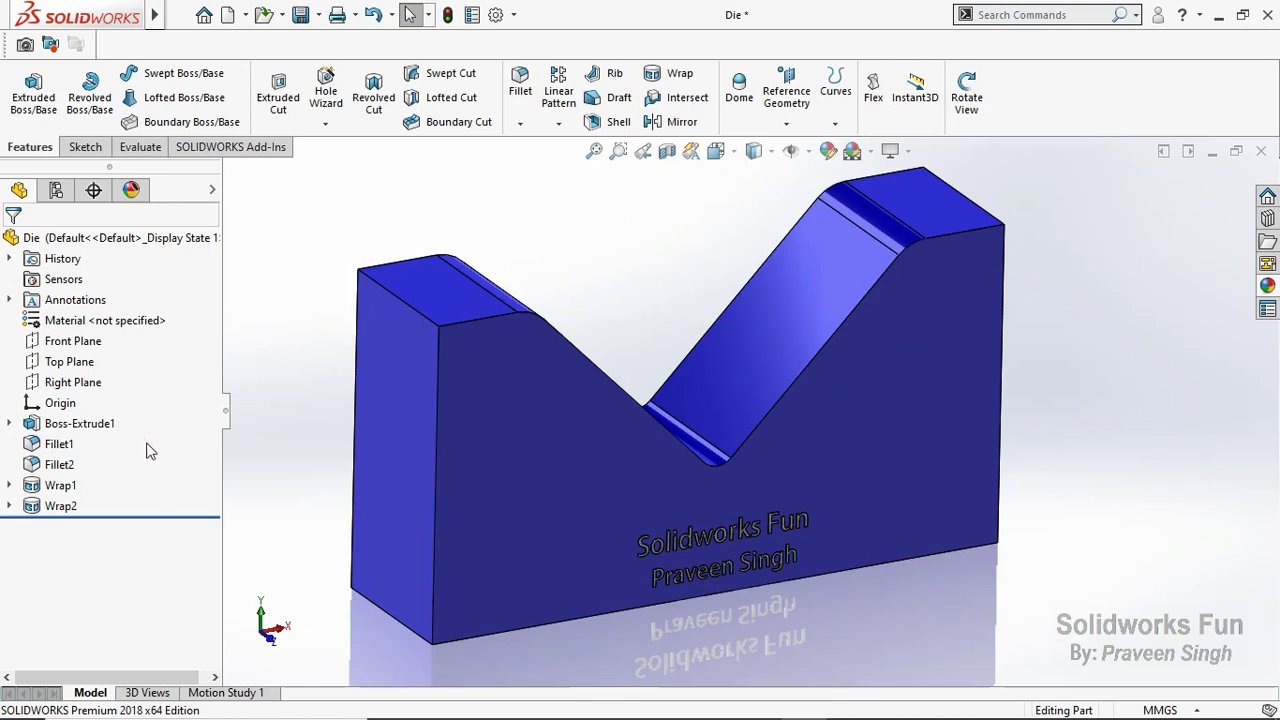
Step: Edit the colour appearance to a new colour applied only to Wrap1 and Wrap2
{"action": "left_click", "coordinate": [131, 190]}
{"action": "right_click", "coordinate": [118, 398]}
{"action": "left_click", "coordinate": [166, 414]}
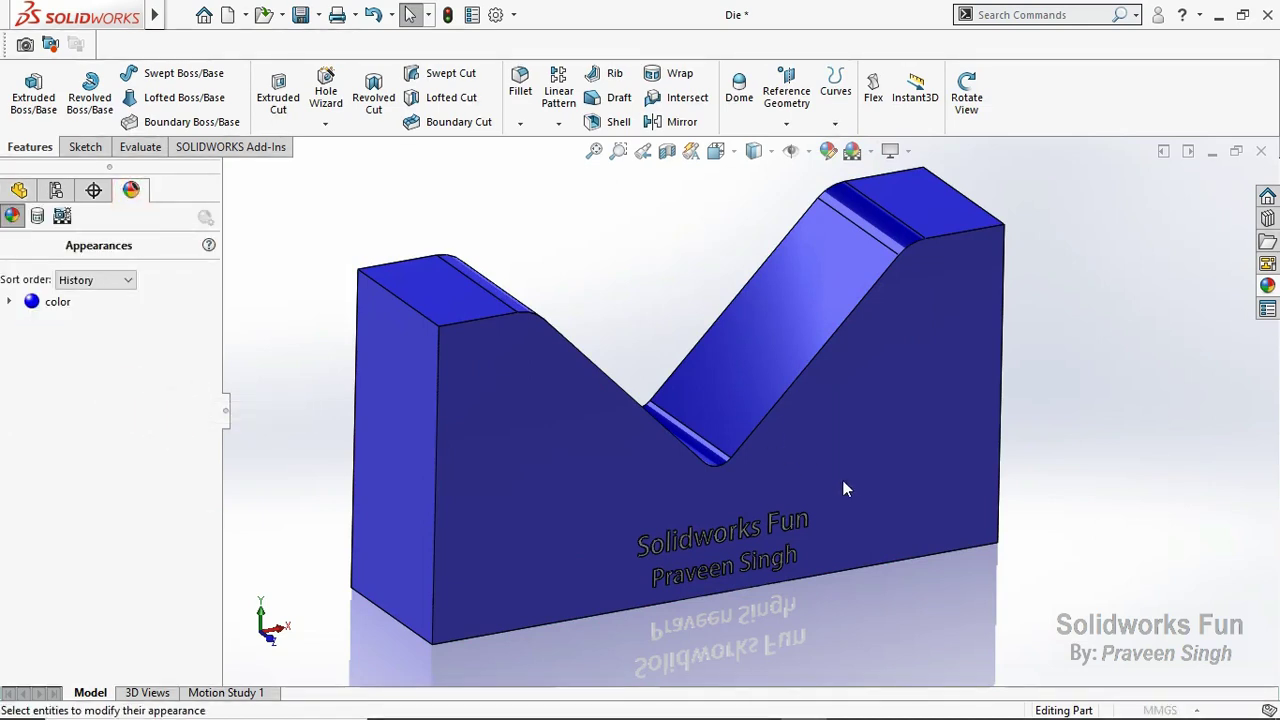
{"action": "left_click", "coordinate": [996, 530]}
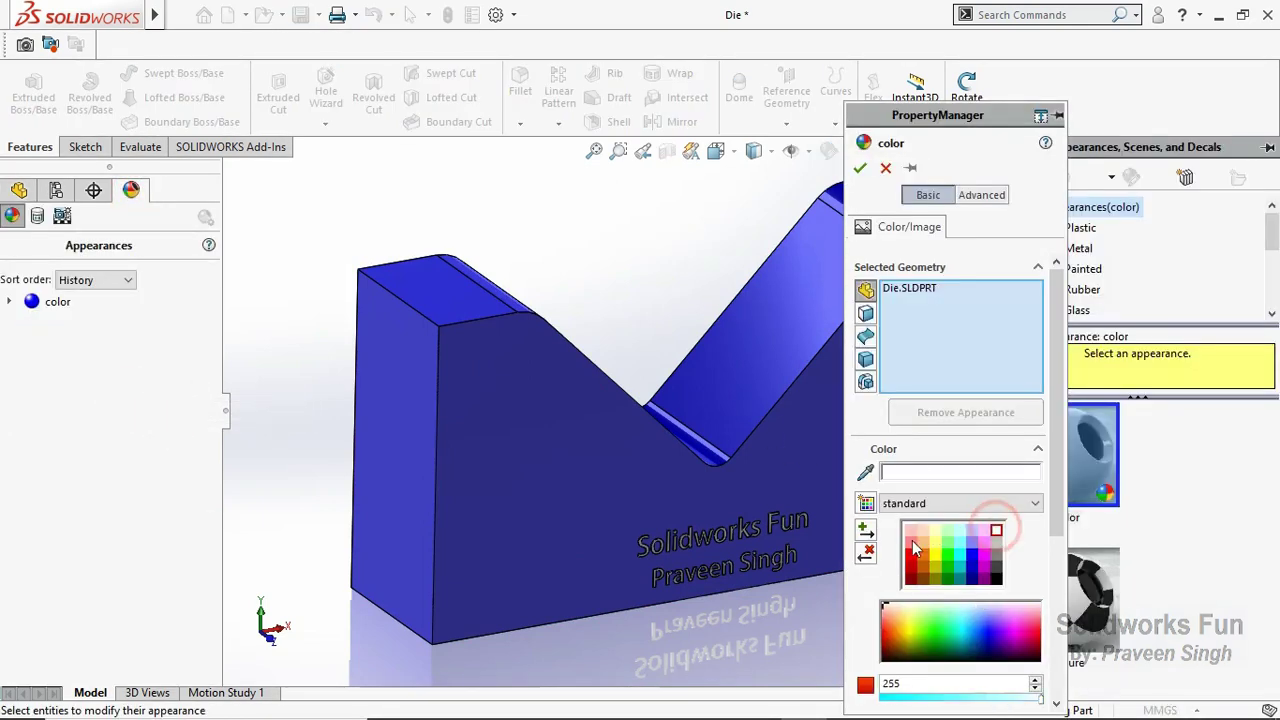
{"action": "right_click", "coordinate": [906, 288]}
{"action": "left_click", "coordinate": [960, 298]}
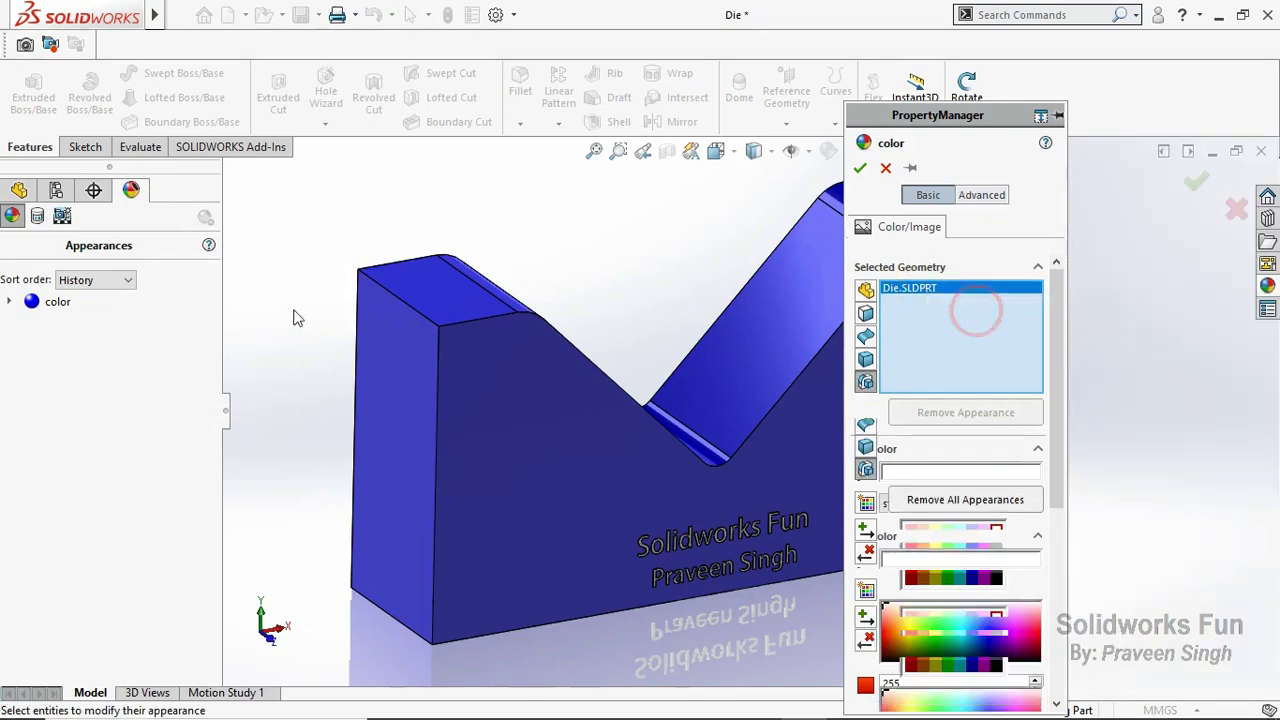
{"action": "left_click", "coordinate": [19, 190]}
{"action": "left_click", "coordinate": [88, 487]}
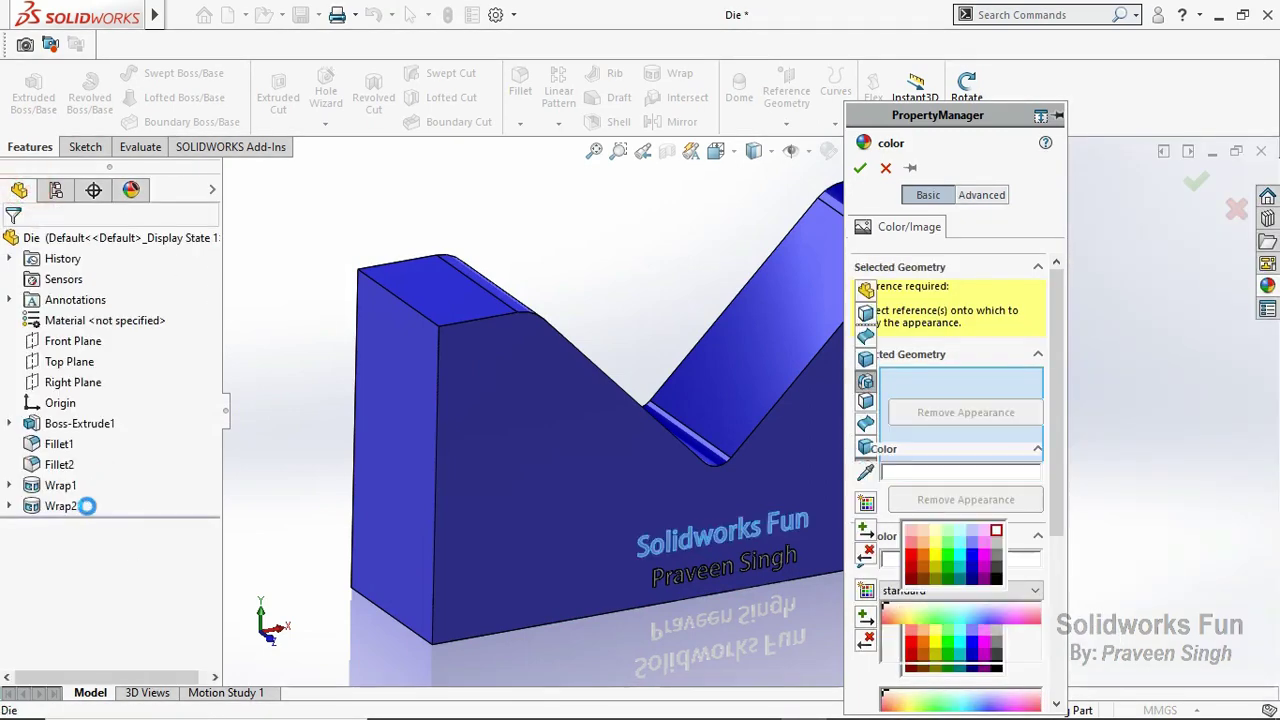
{"action": "left_click", "coordinate": [86, 505]}
{"action": "left_click", "coordinate": [860, 168]}
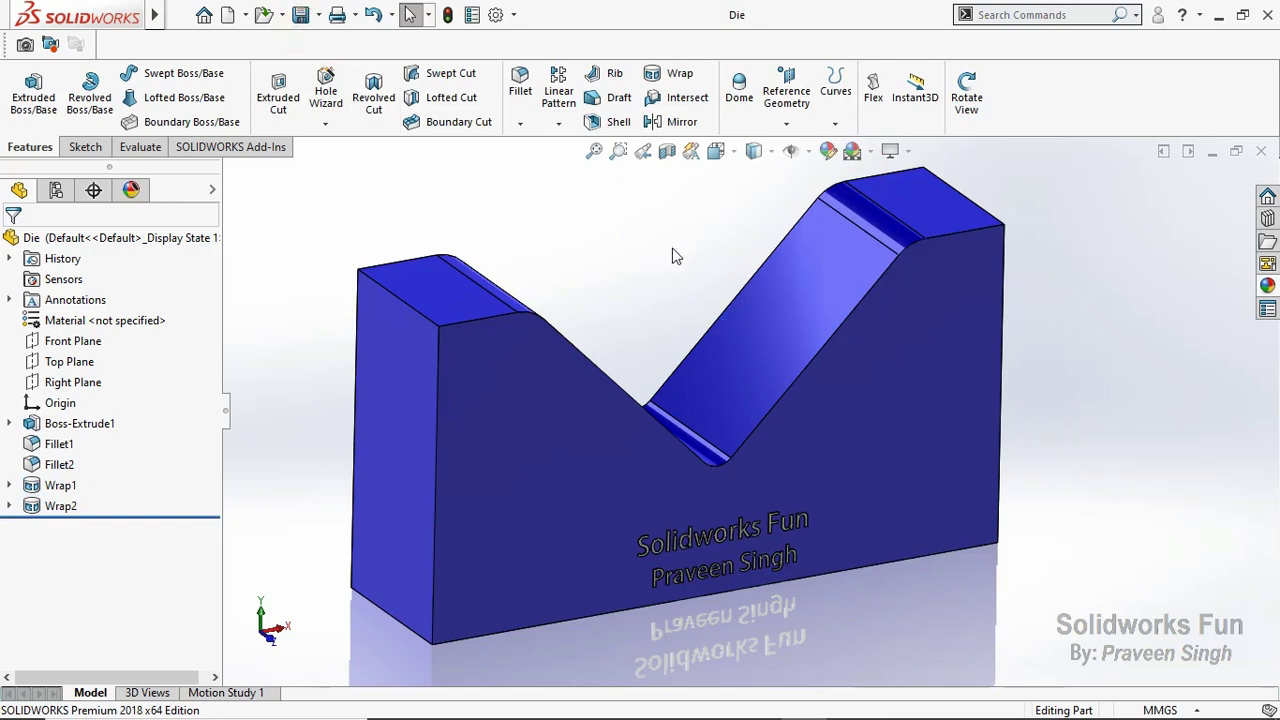
Step: Create a new part file named 'Punch' in the Sheet Metal Bending folder beside Die
{"action": "left_click", "coordinate": [520, 123]}
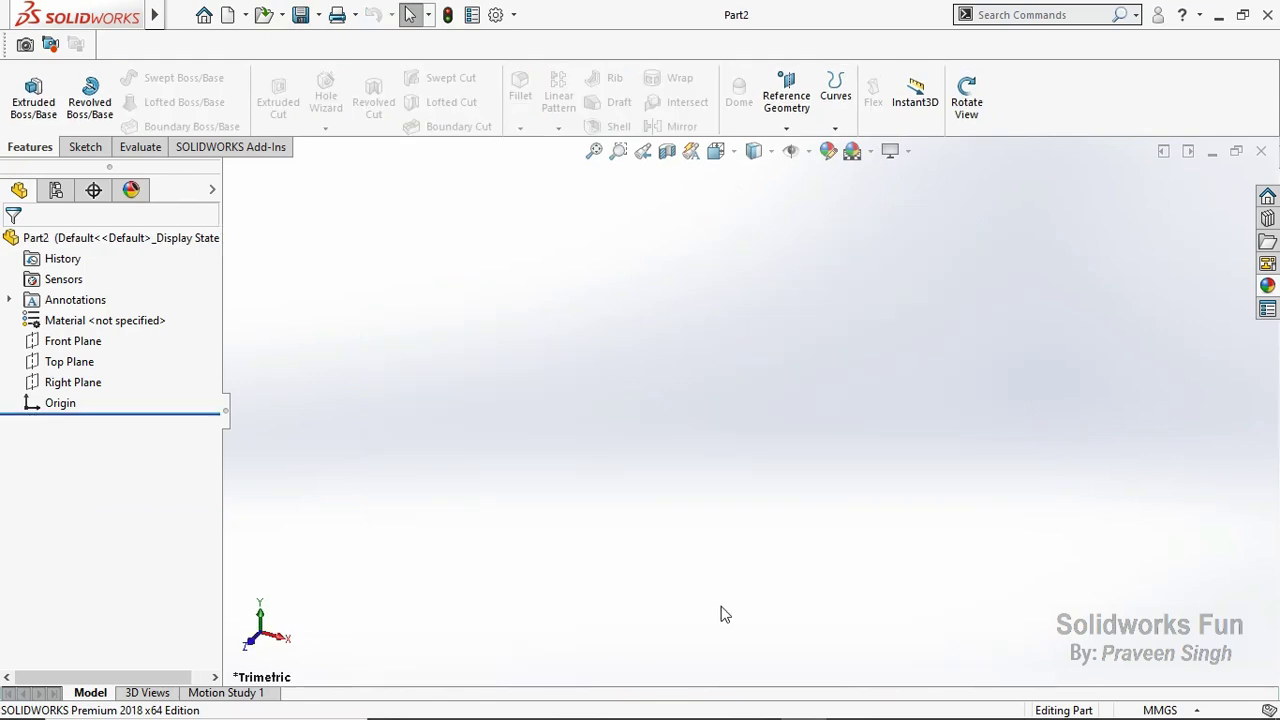
{"action": "key", "text": "ctrl+s"}
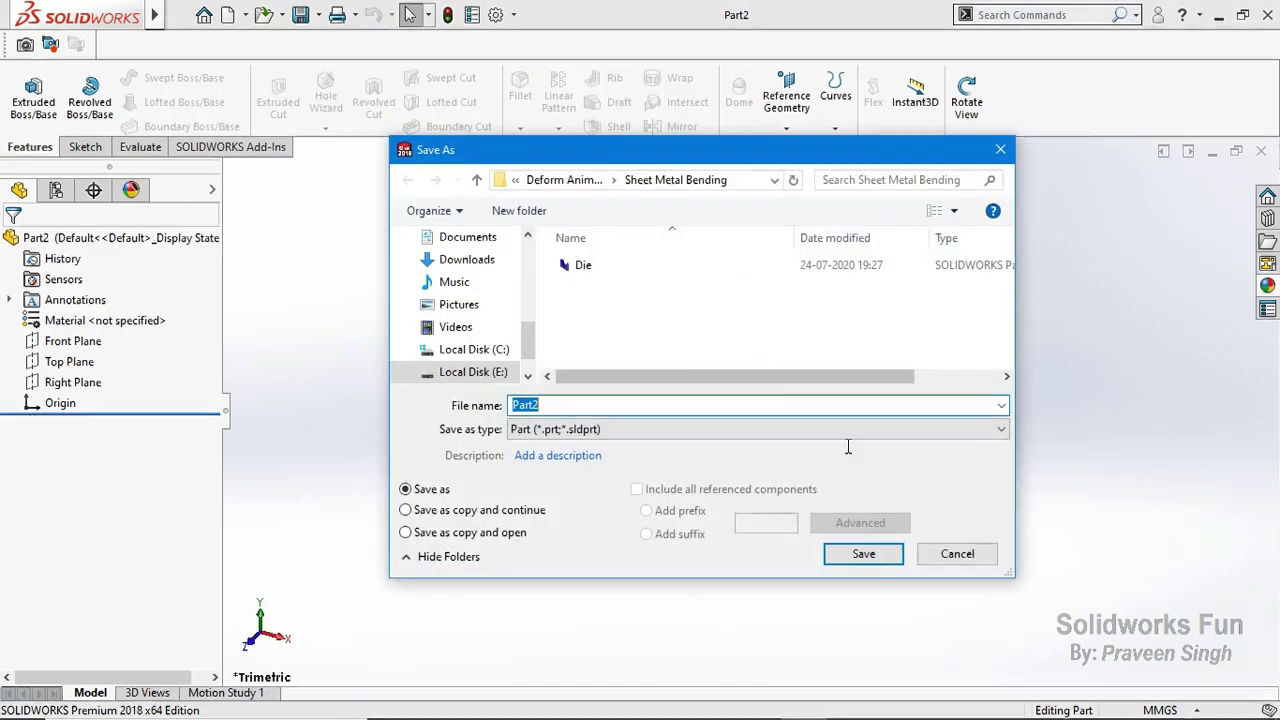
{"action": "left_click", "coordinate": [950, 210]}
{"action": "left_click", "coordinate": [1030, 111]}
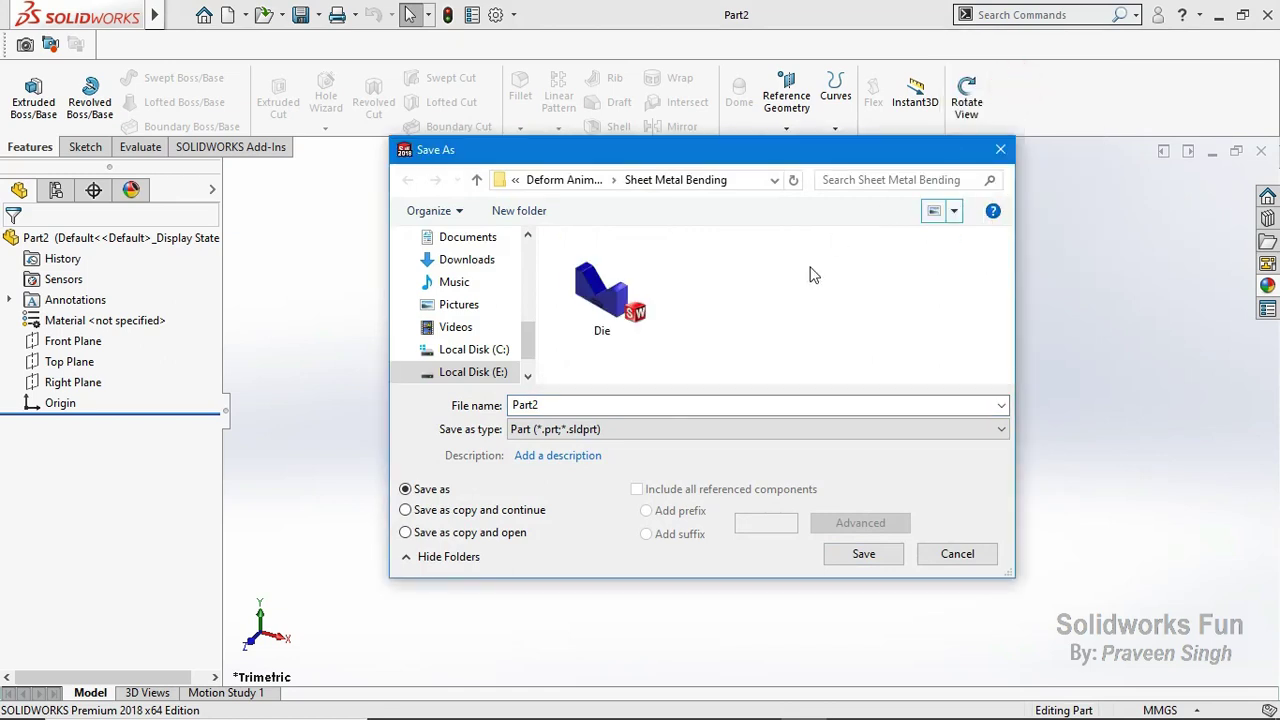
{"action": "double_click", "coordinate": [668, 403]}
{"action": "type", "text": "Punch"}
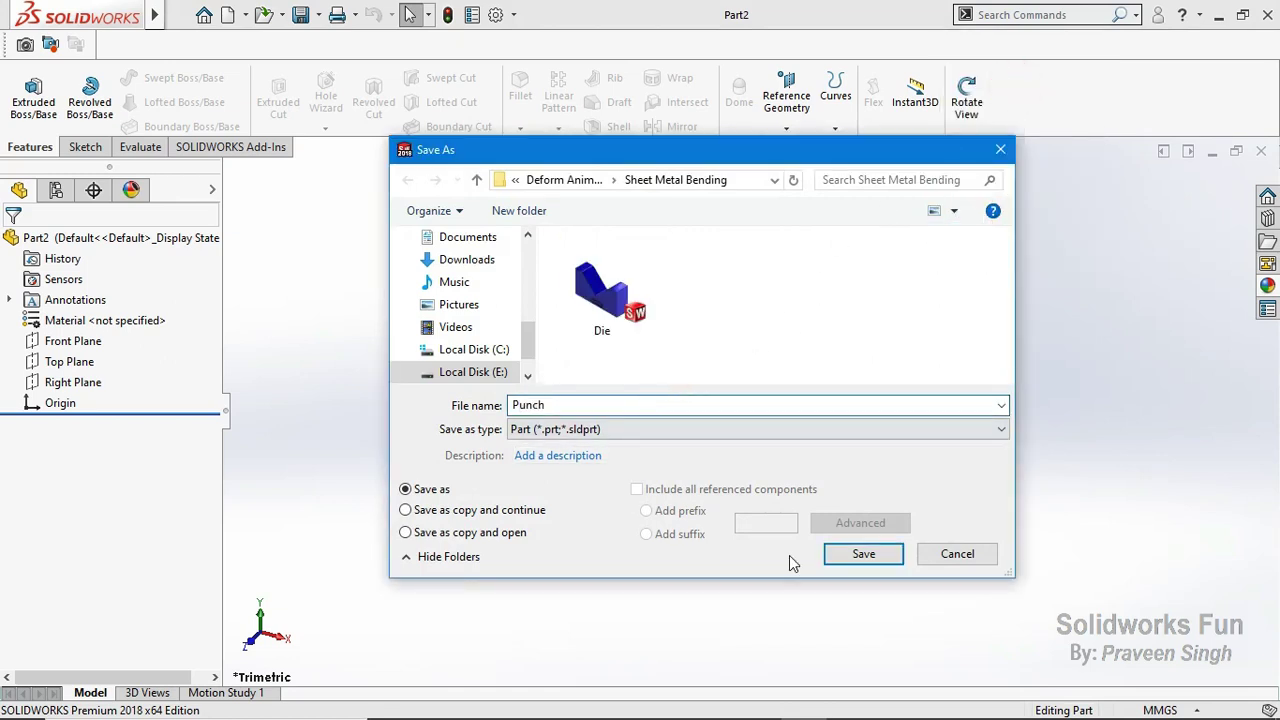
{"action": "left_click", "coordinate": [829, 551]}
Step: On the Front Plane, draw a closed five-line outline starting and ending at the origin
{"action": "left_click", "coordinate": [104, 345]}
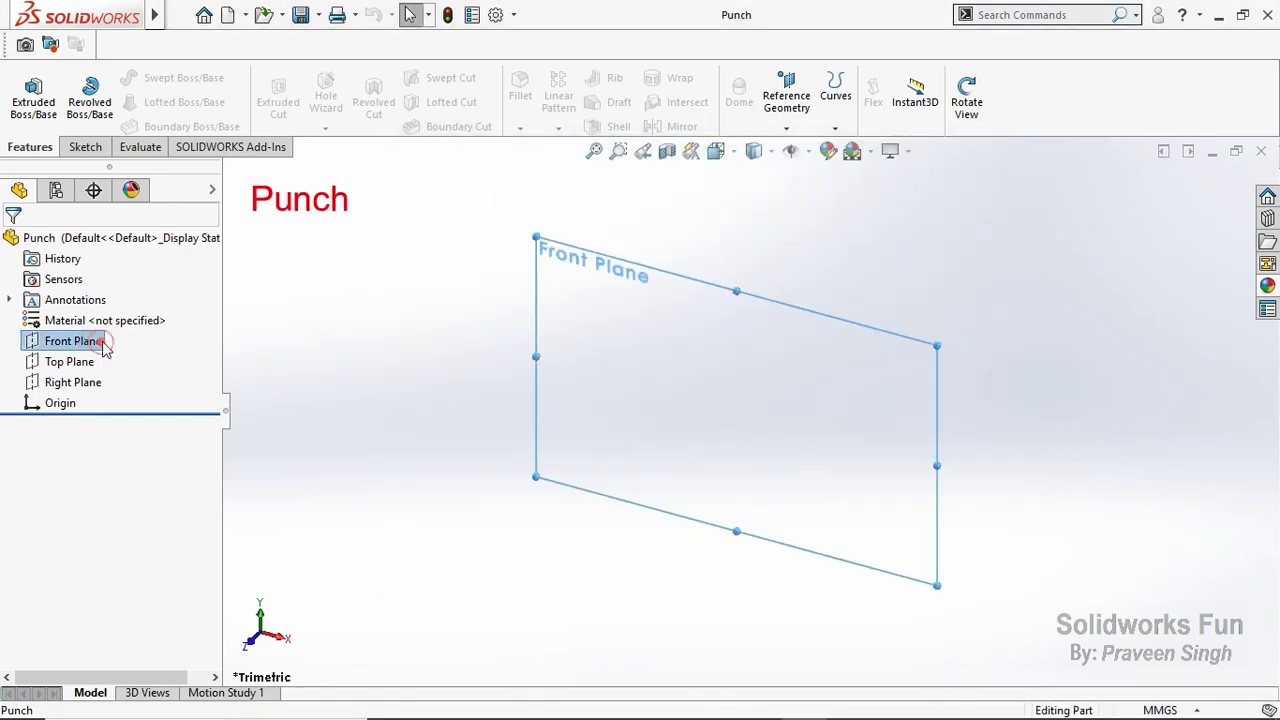
{"action": "left_click", "coordinate": [120, 320]}
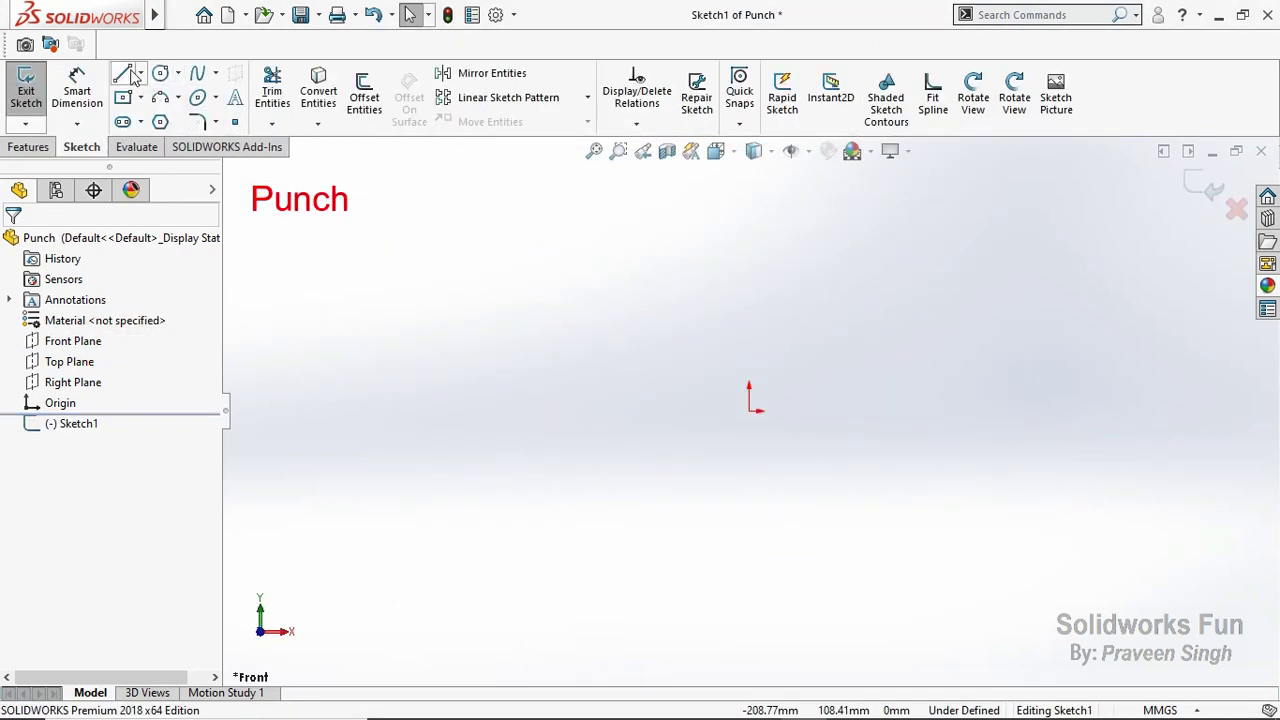
{"action": "left_click", "coordinate": [123, 75]}
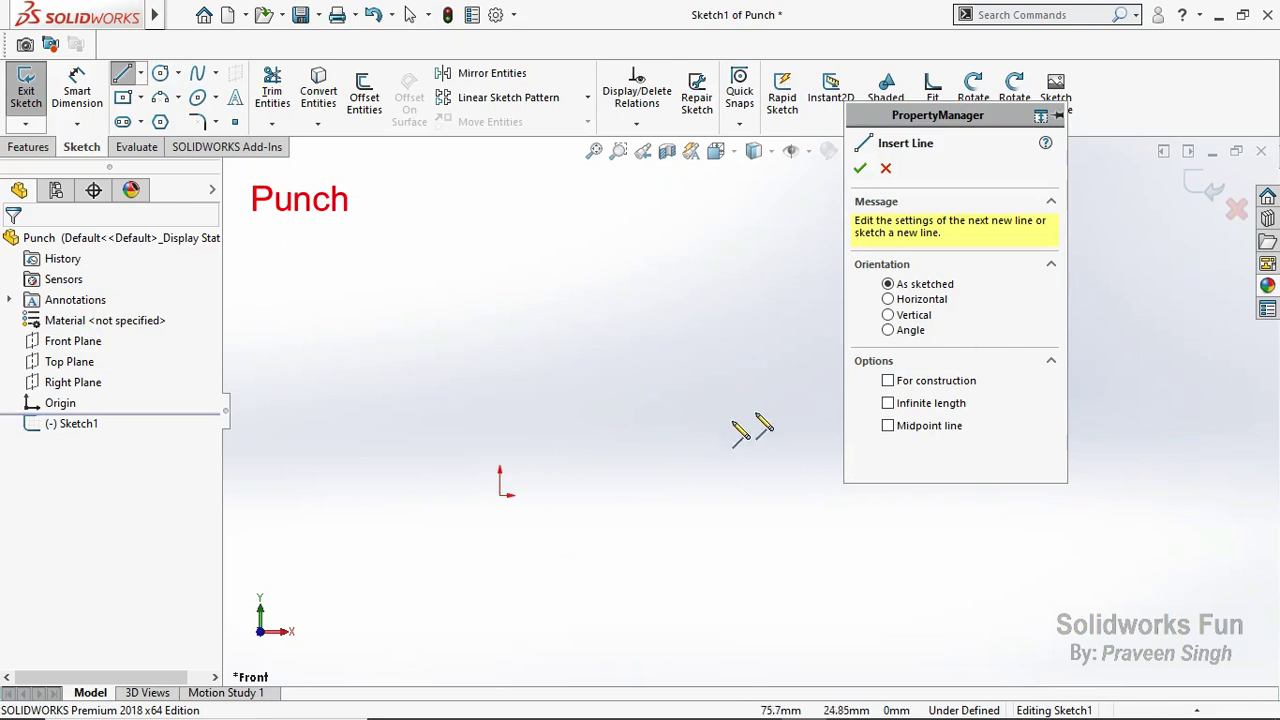
{"action": "left_click", "coordinate": [500, 494]}
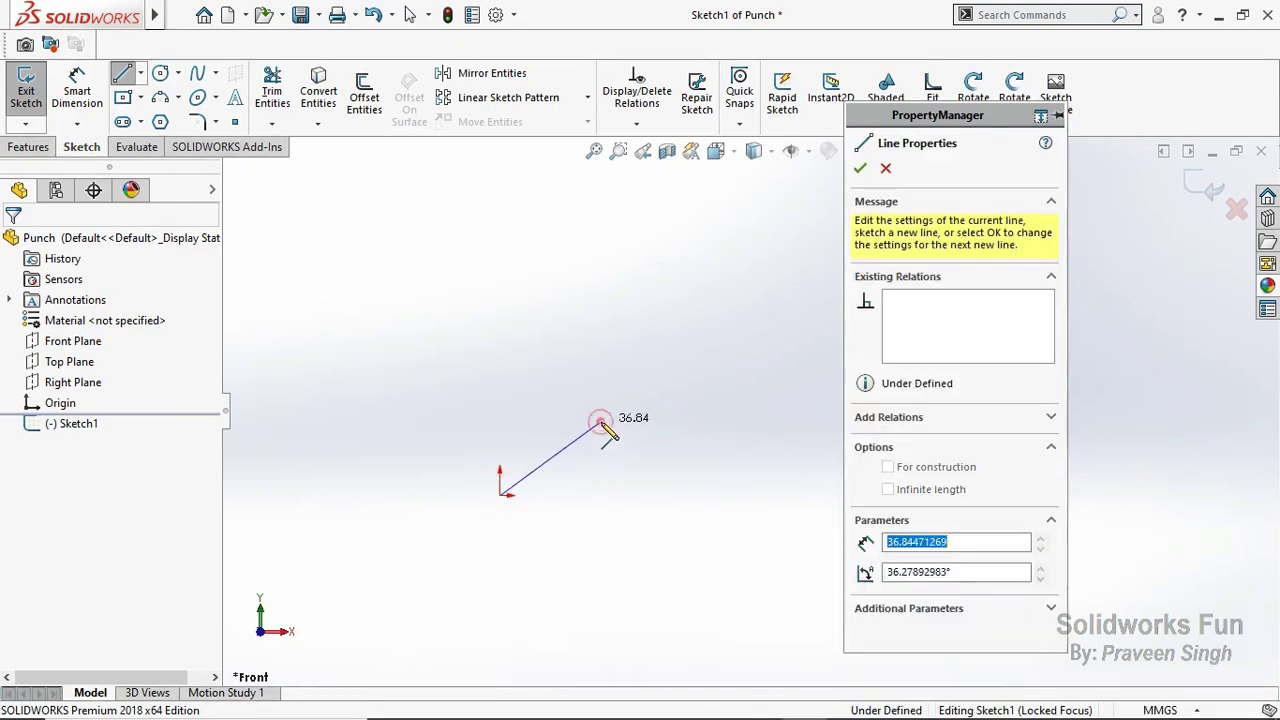
{"action": "left_click", "coordinate": [600, 420]}
{"action": "left_click", "coordinate": [600, 285]}
{"action": "left_click", "coordinate": [412, 286]}
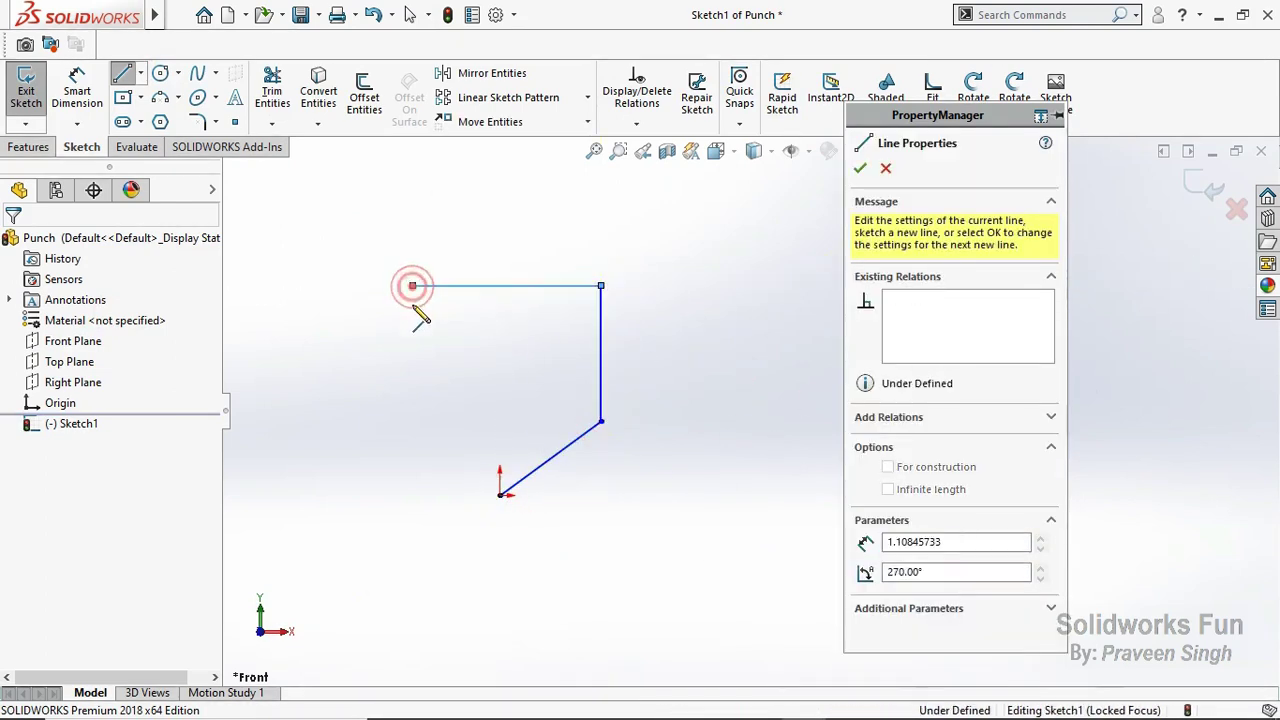
{"action": "left_click", "coordinate": [412, 405]}
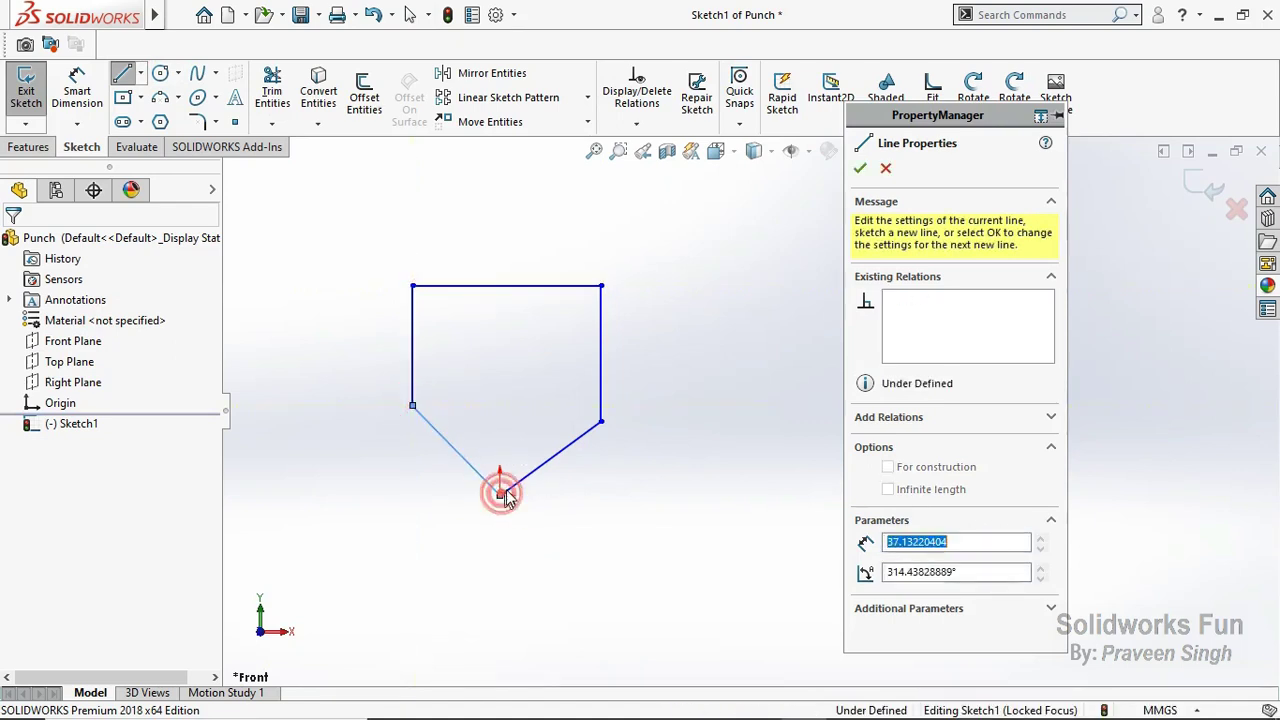
{"action": "left_click", "coordinate": [500, 494]}
{"action": "key", "text": "Escape"}
Step: Make the two lower corners horizontal and align the top edge midpoint vertically over the V tip
{"action": "left_click", "coordinate": [600, 420]}
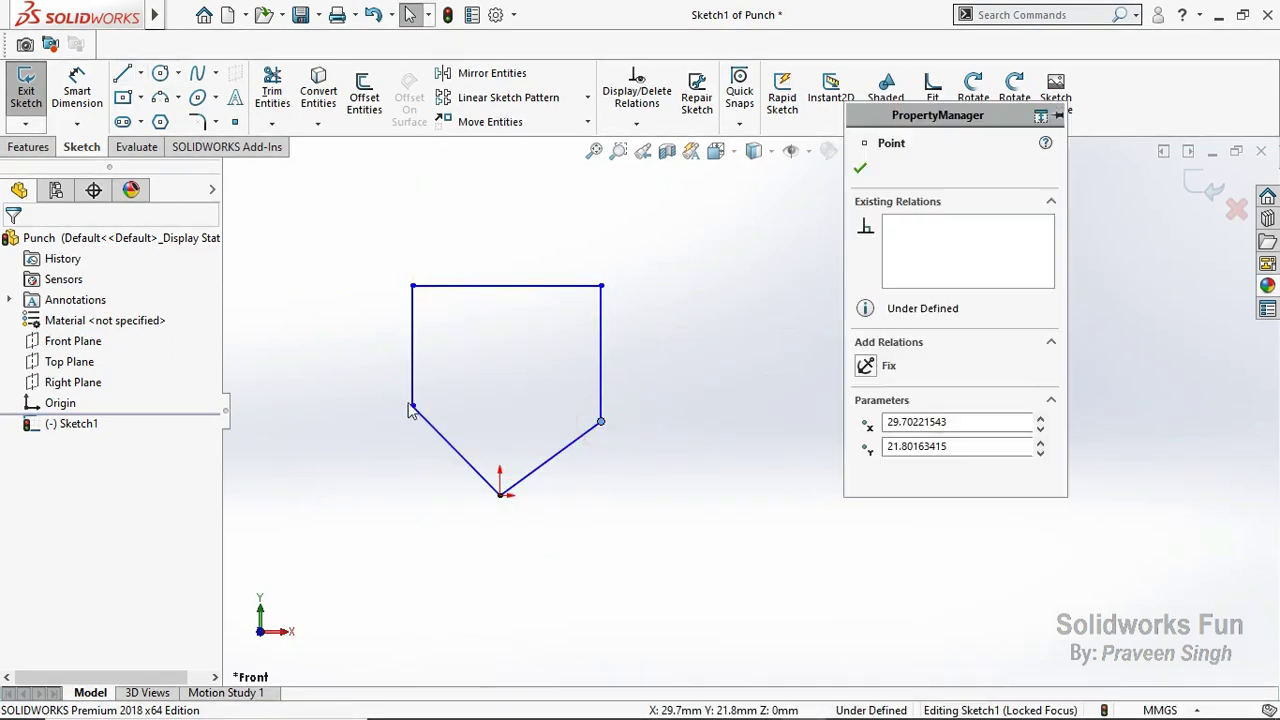
{"action": "left_click", "coordinate": [412, 405], "text": "ctrl"}
{"action": "left_click", "coordinate": [470, 313]}
{"action": "left_click", "coordinate": [335, 373]}
{"action": "scroll", "coordinate": [330, 379], "scroll_direction": "down", "scroll_amount": 1}
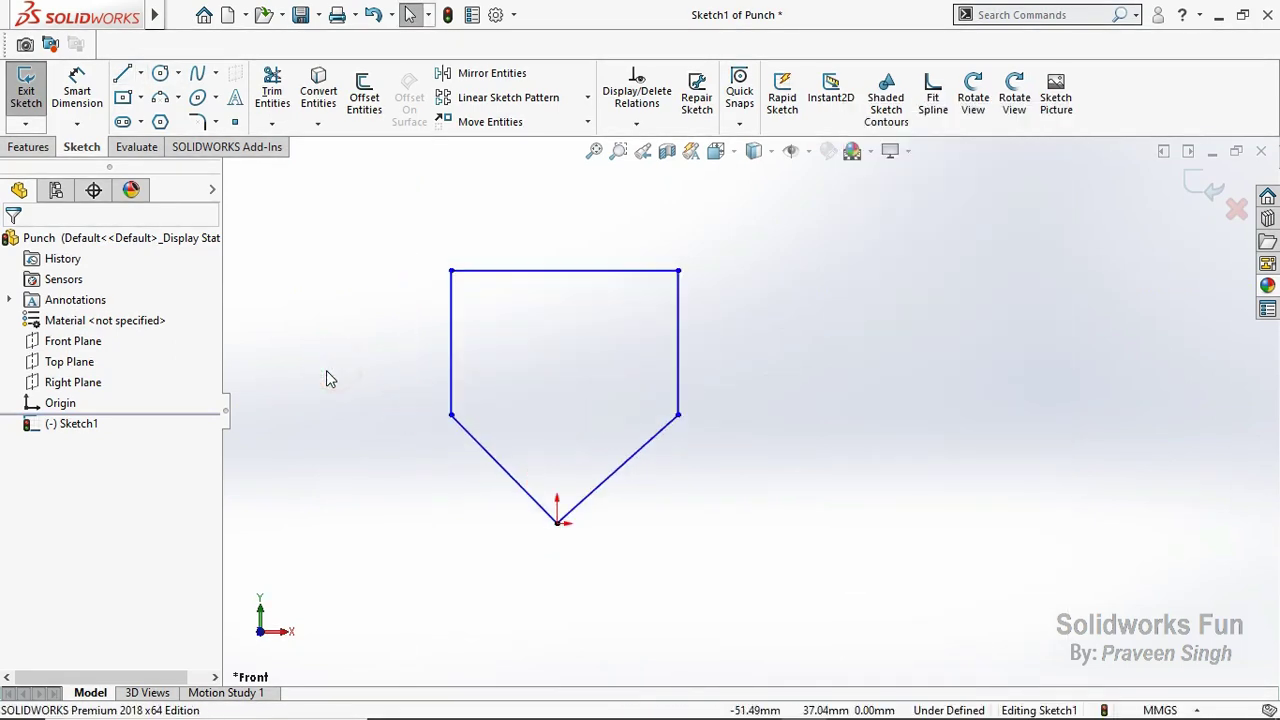
{"action": "left_click", "coordinate": [564, 270]}
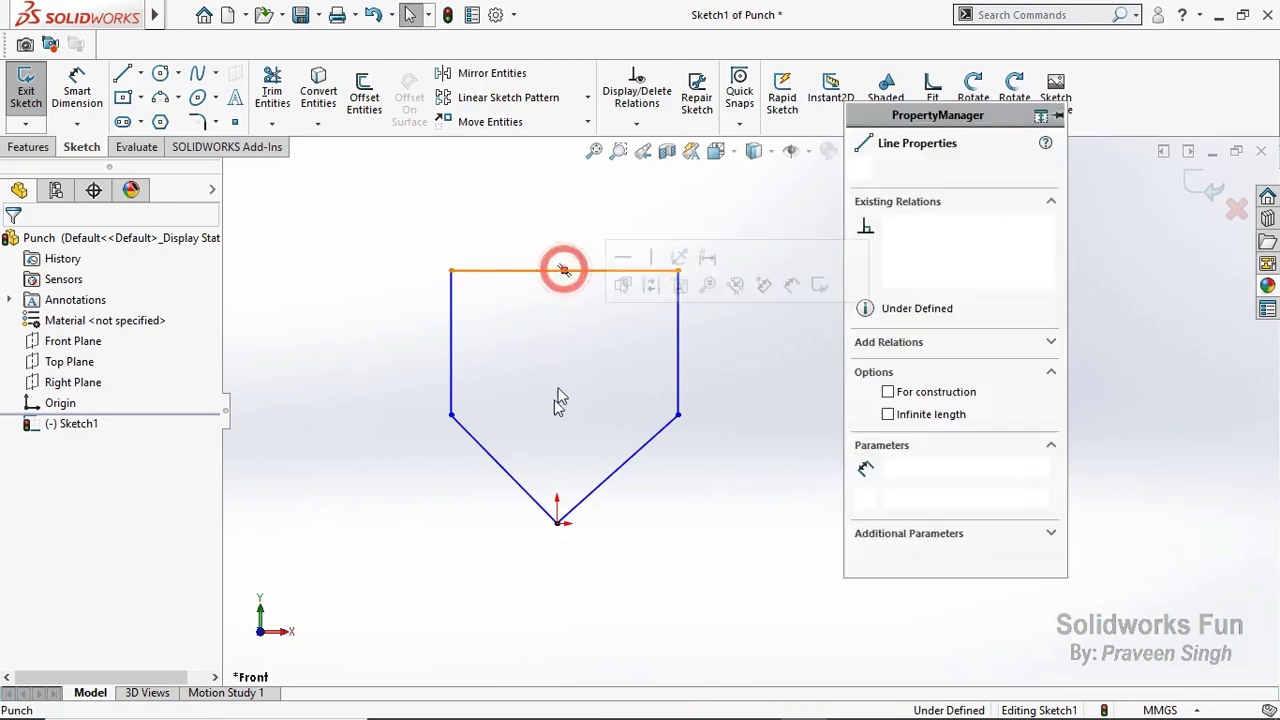
{"action": "left_click", "coordinate": [557, 523], "text": "ctrl"}
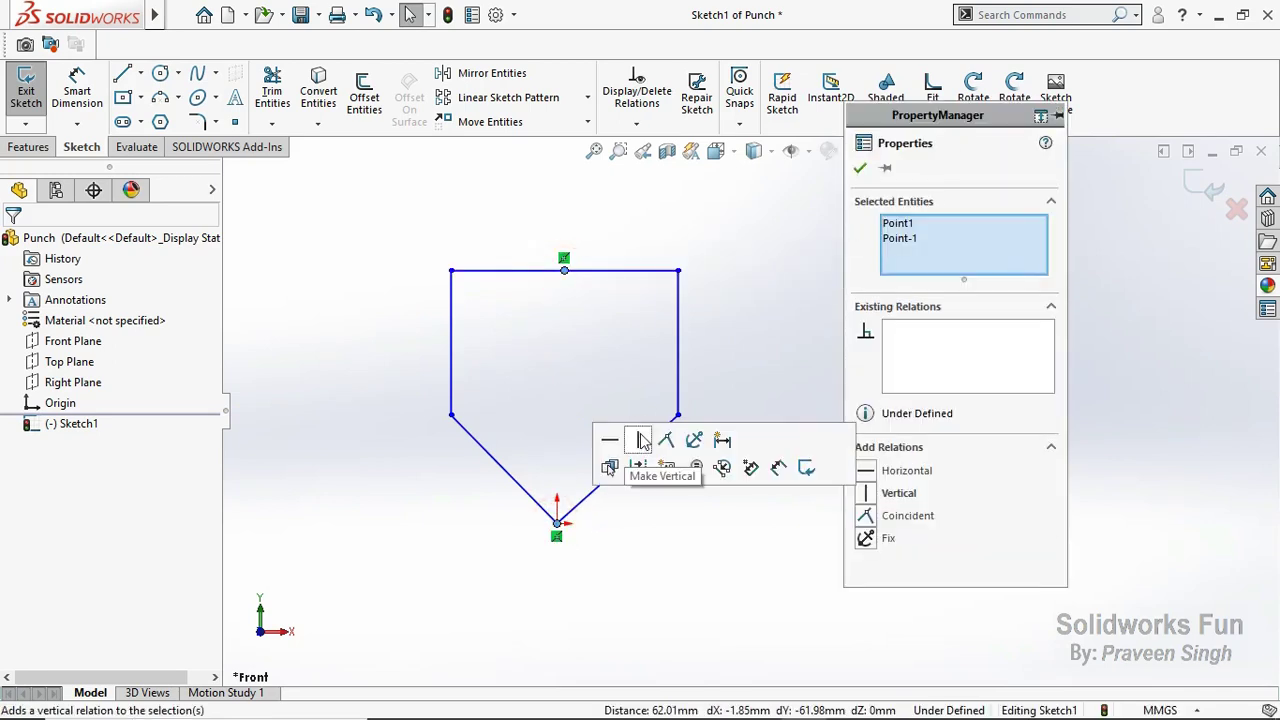
{"action": "left_click", "coordinate": [645, 440]}
{"action": "left_click", "coordinate": [552, 383]}
Step: Dimension the top width to 100 mm, the left side to 80 mm and the V depth to 50 mm
{"action": "left_click", "coordinate": [77, 88]}
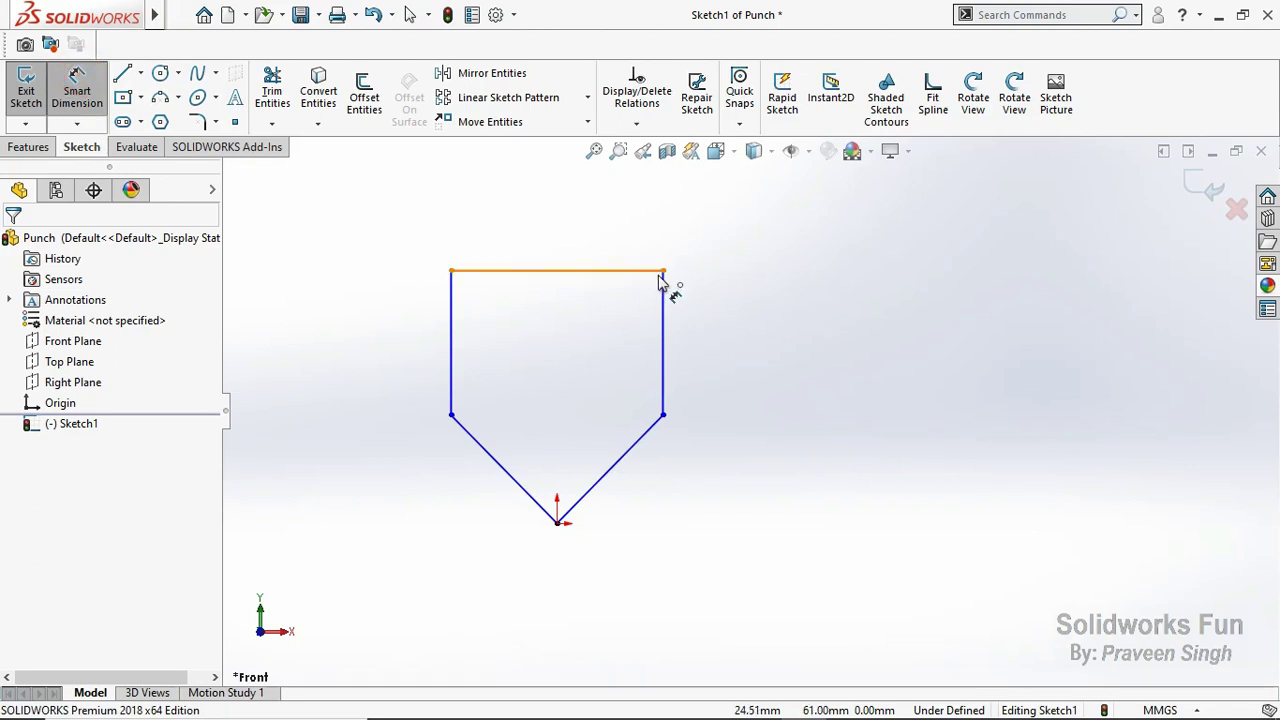
{"action": "left_click", "coordinate": [590, 272]}
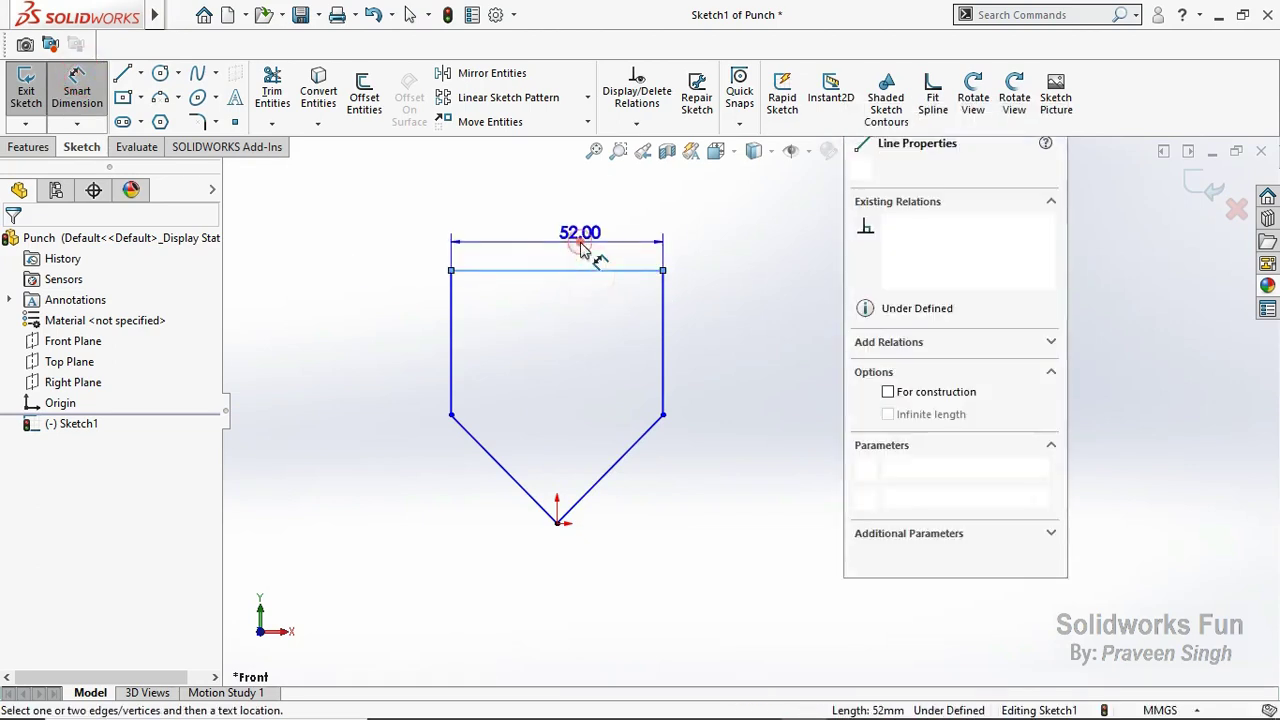
{"action": "left_click", "coordinate": [588, 250]}
{"action": "type", "text": "100"}
{"action": "left_click", "coordinate": [478, 240]}
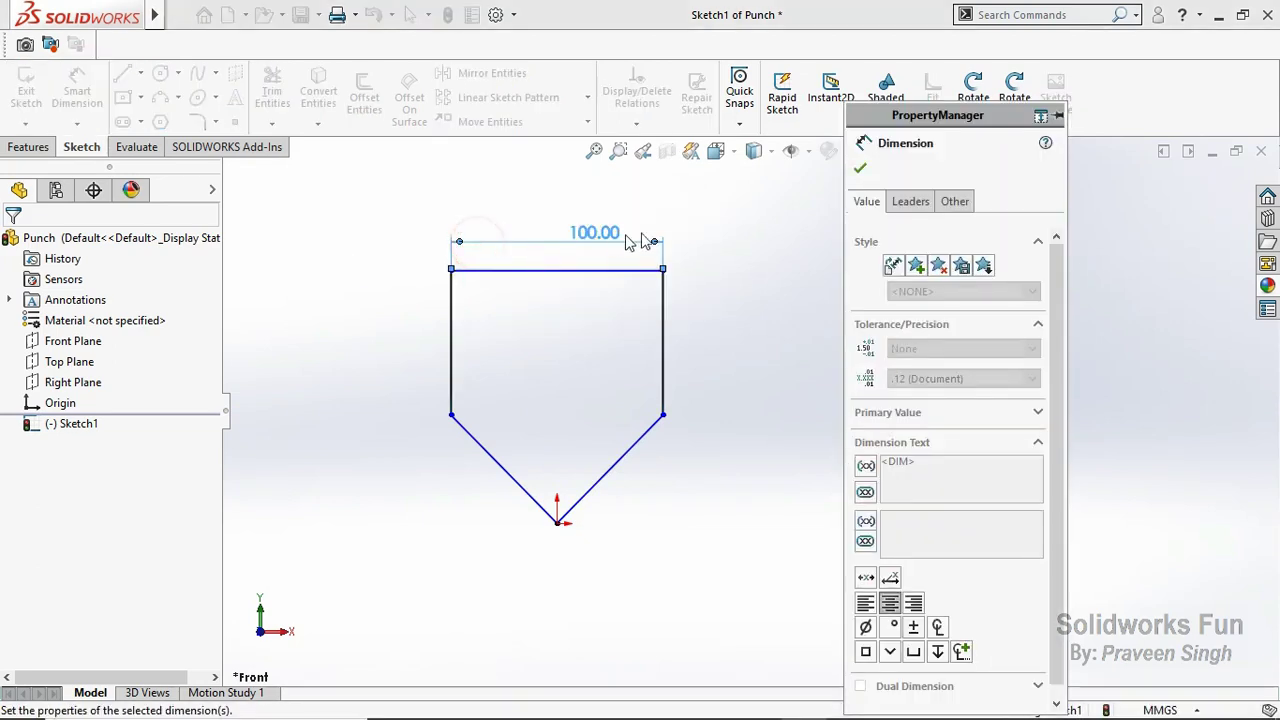
{"action": "left_click", "coordinate": [451, 335]}
{"action": "left_click", "coordinate": [420, 335]}
{"action": "type", "text": "80"}
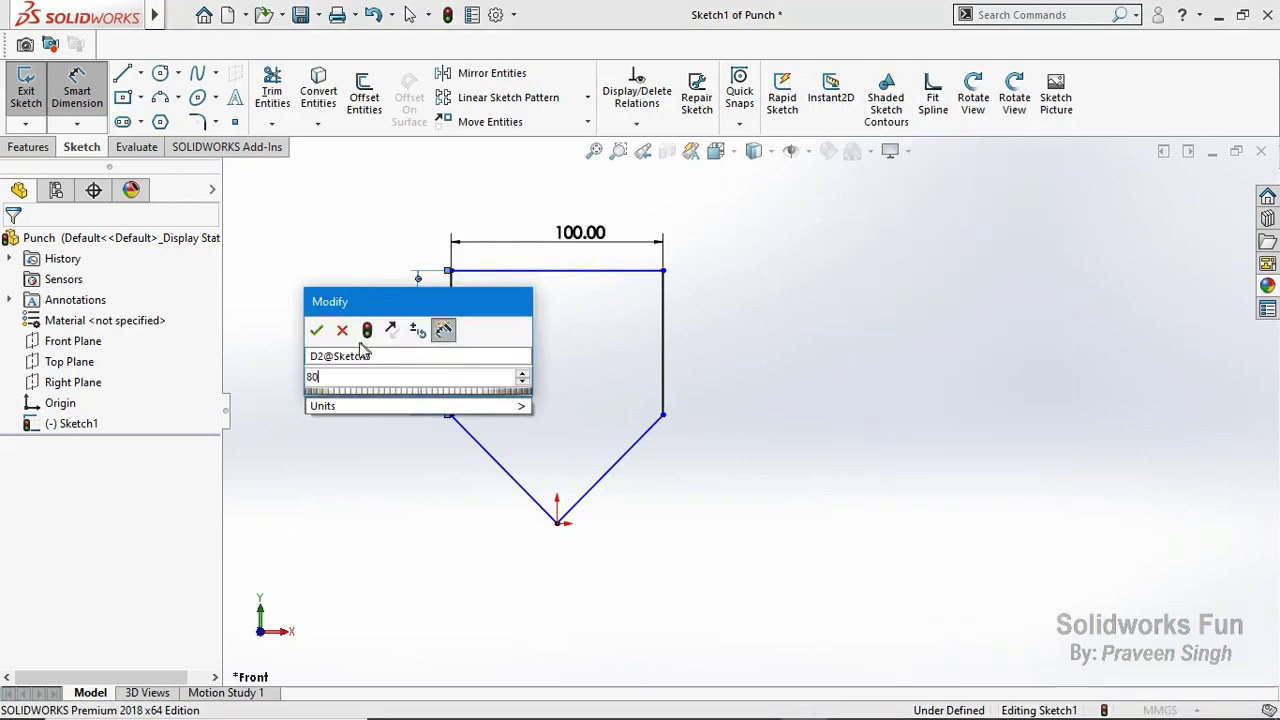
{"action": "left_click", "coordinate": [318, 330]}
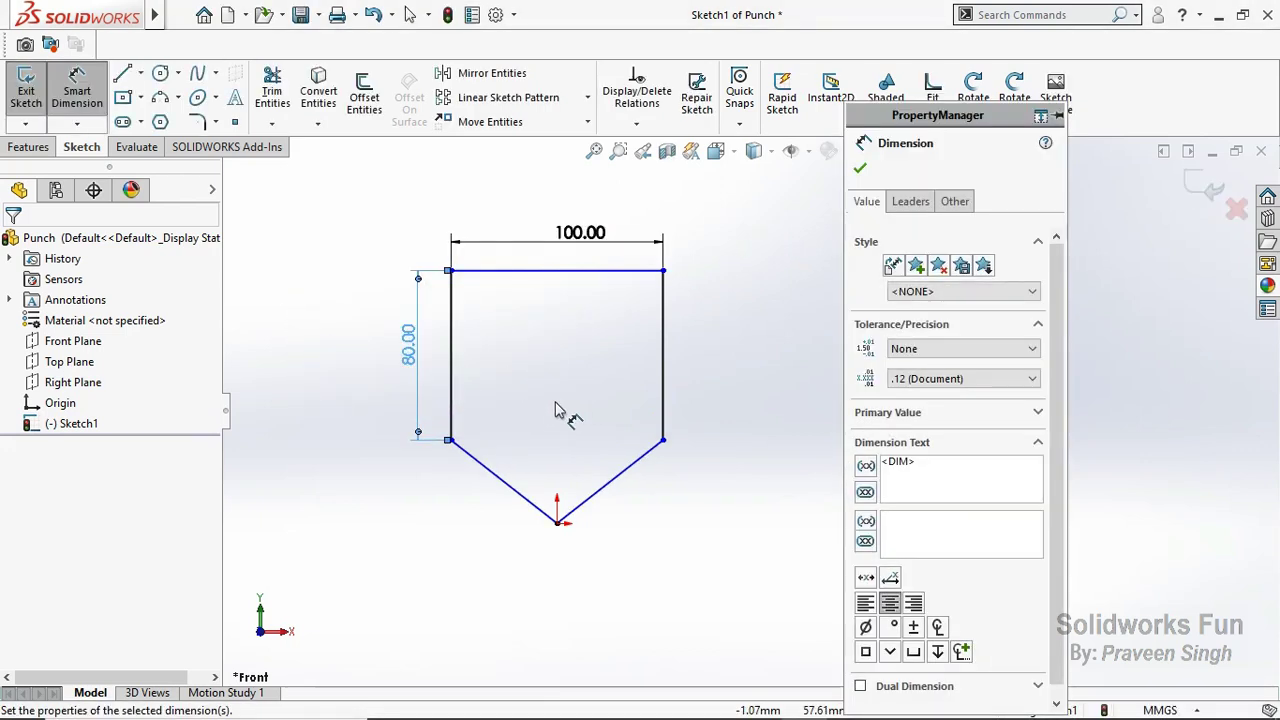
{"action": "left_click", "coordinate": [557, 522]}
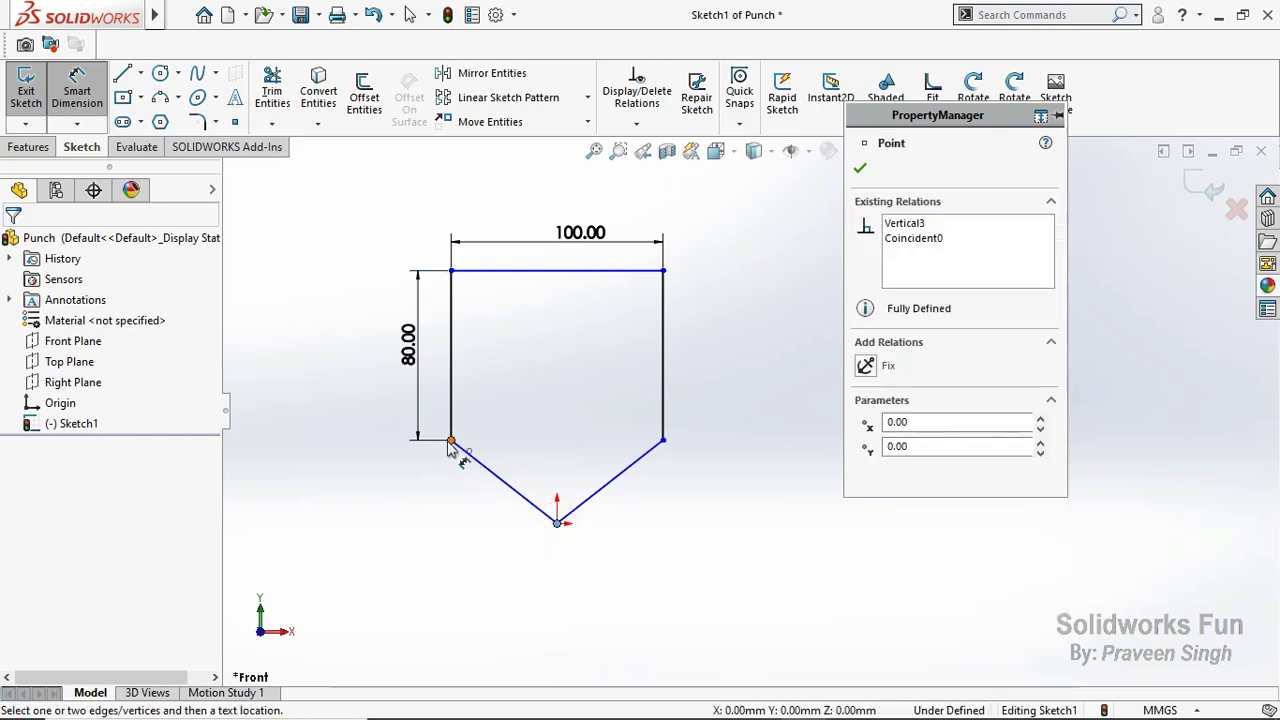
{"action": "left_click", "coordinate": [451, 440]}
{"action": "left_click", "coordinate": [378, 483]}
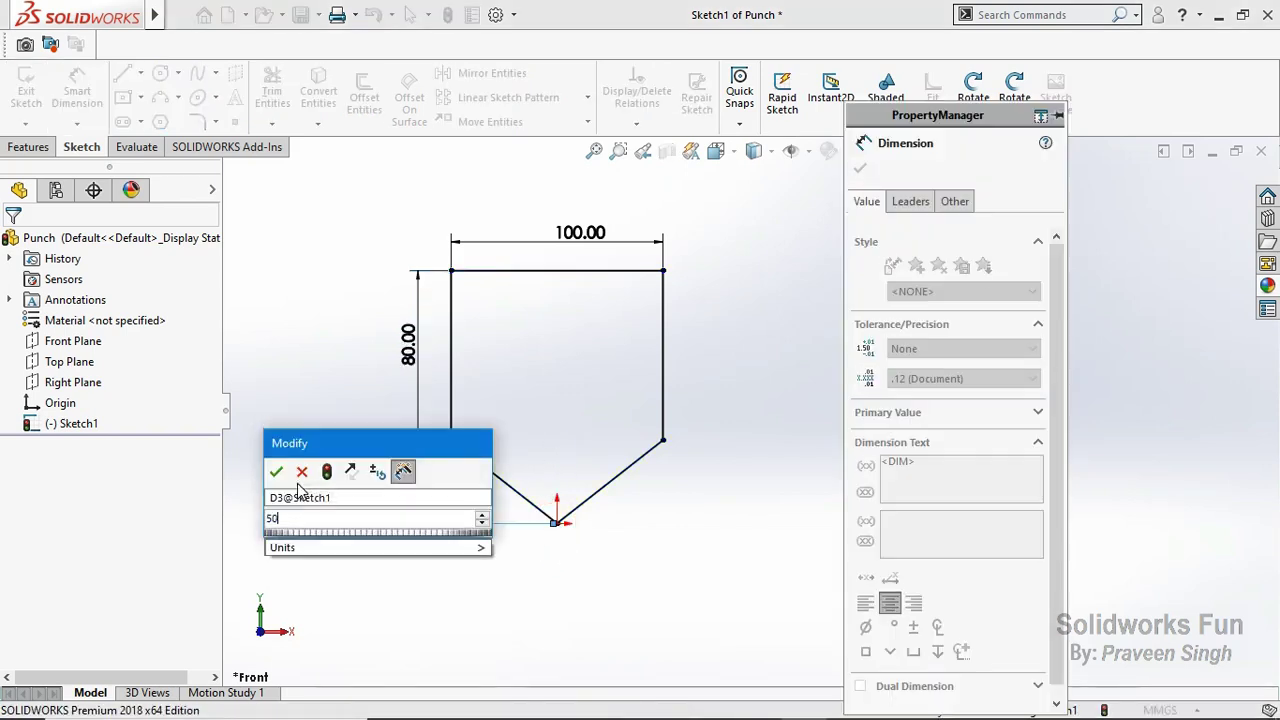
{"action": "type", "text": "50"}
{"action": "left_click", "coordinate": [275, 463]}
{"action": "left_click", "coordinate": [860, 168]}
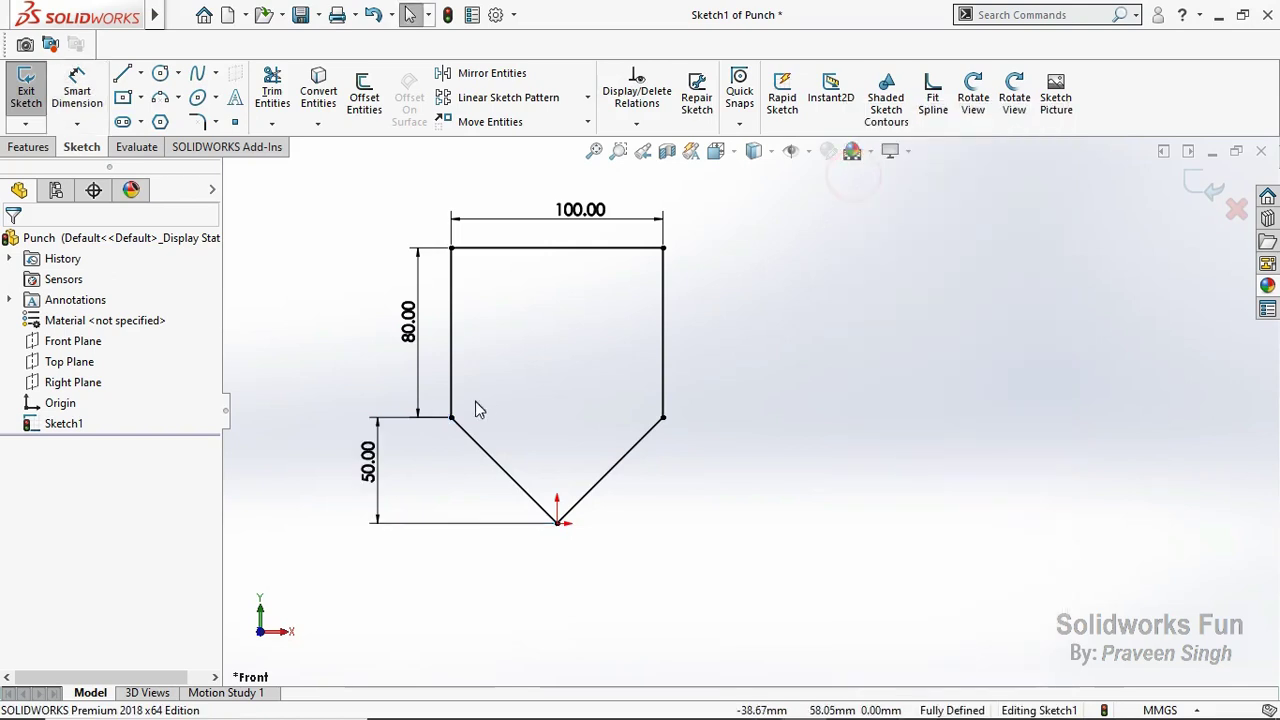
{"action": "scroll", "coordinate": [480, 398], "scroll_direction": "down", "scroll_amount": 1}
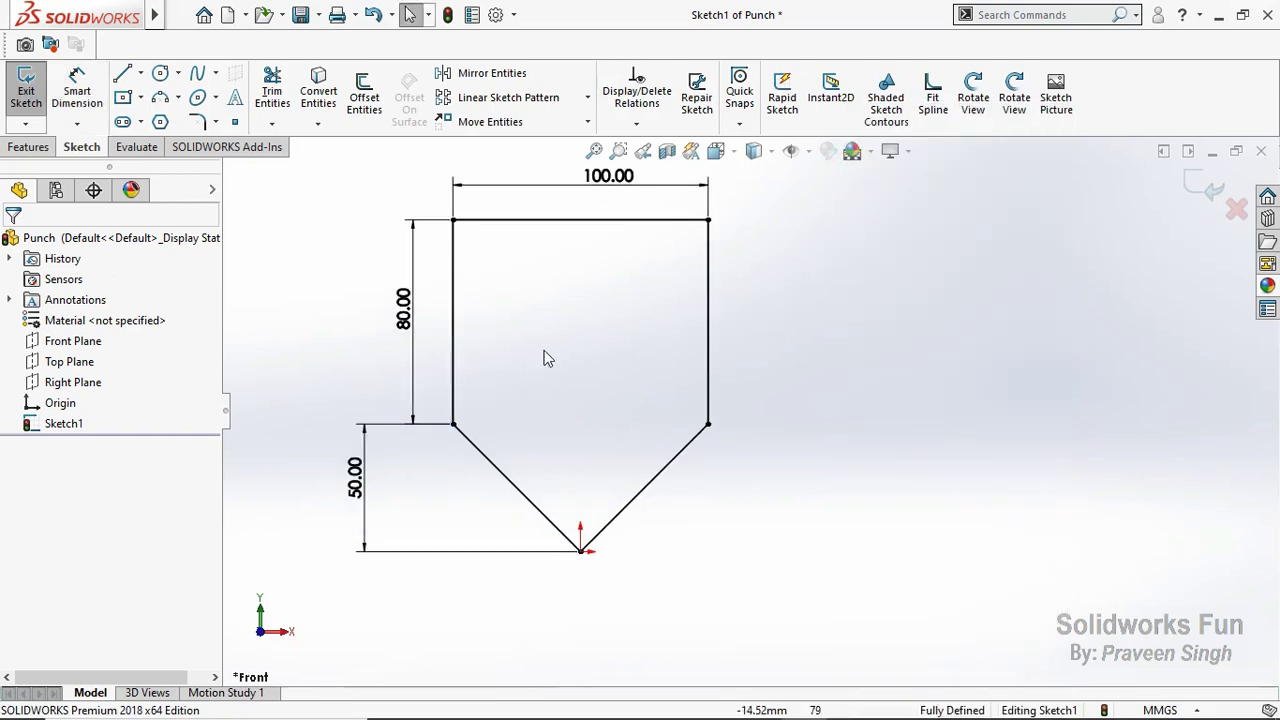
Step: Remove the conflicting 90° V angle dimension and exit the fully defined sketch
{"action": "left_click", "coordinate": [77, 90]}
{"action": "left_click", "coordinate": [545, 517]}
{"action": "left_click", "coordinate": [620, 506]}
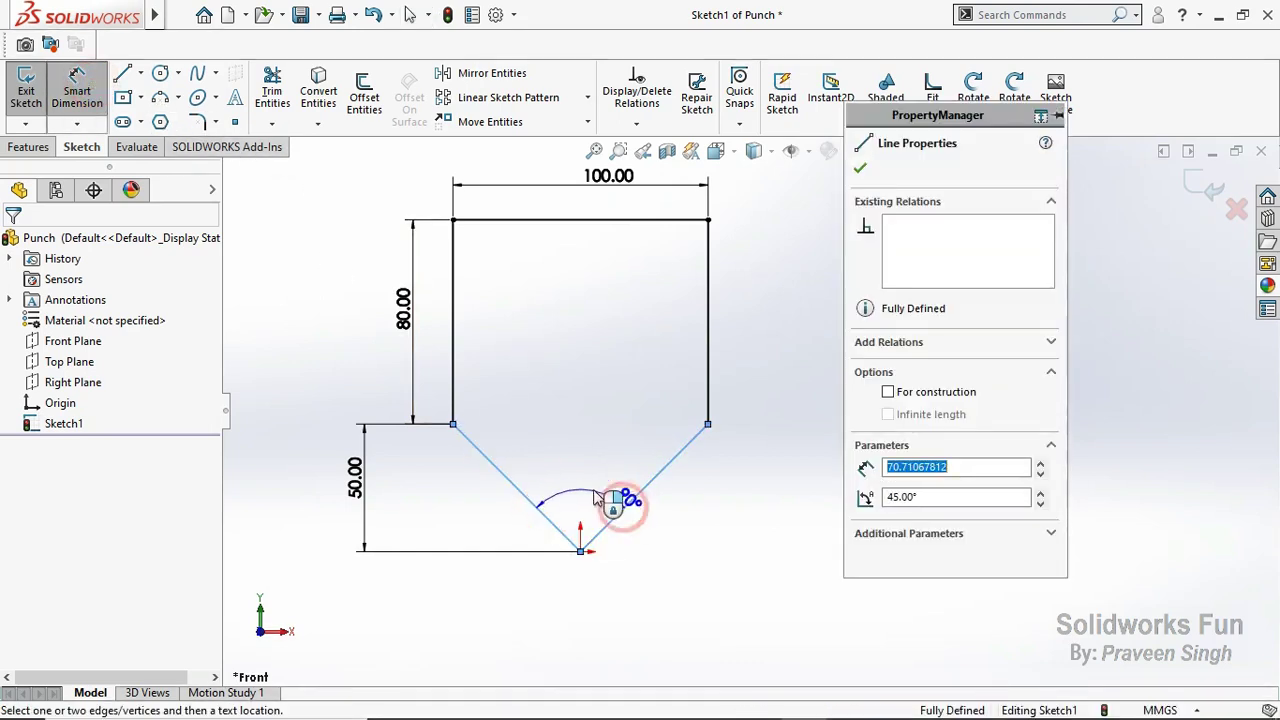
{"action": "left_click", "coordinate": [587, 494]}
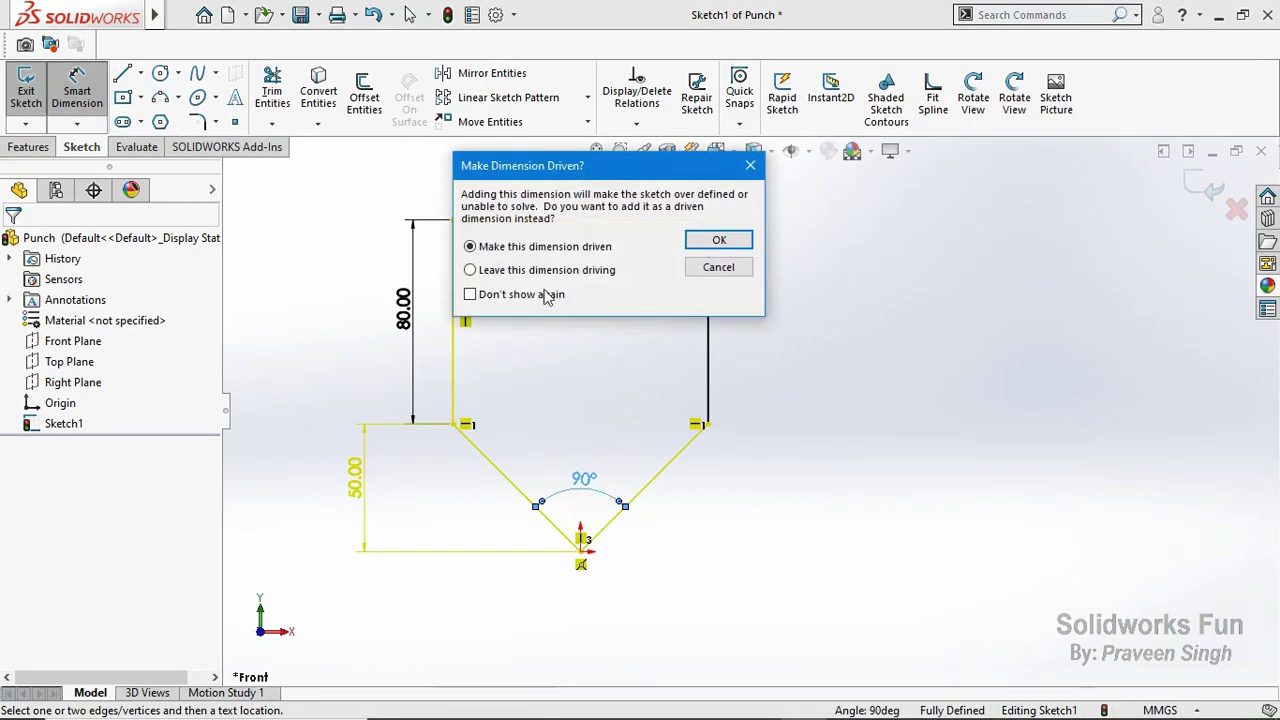
{"action": "left_click", "coordinate": [718, 240]}
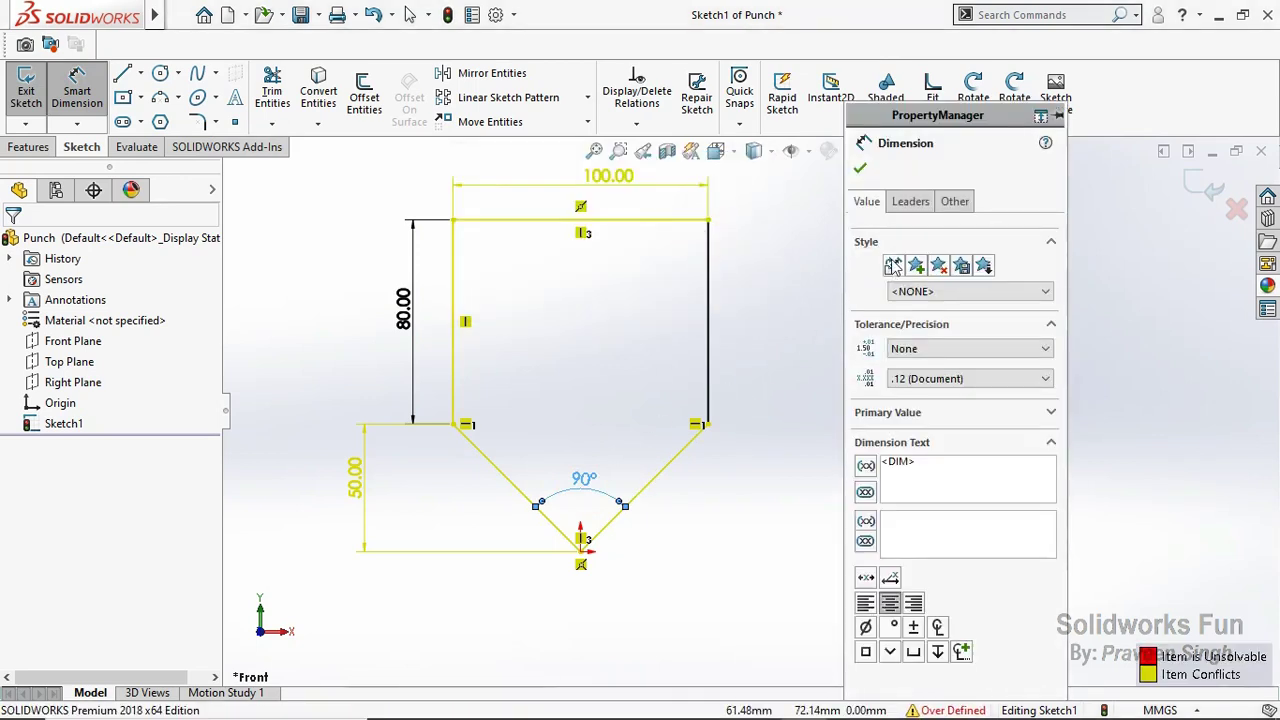
{"action": "left_click", "coordinate": [860, 170]}
{"action": "left_click", "coordinate": [609, 414]}
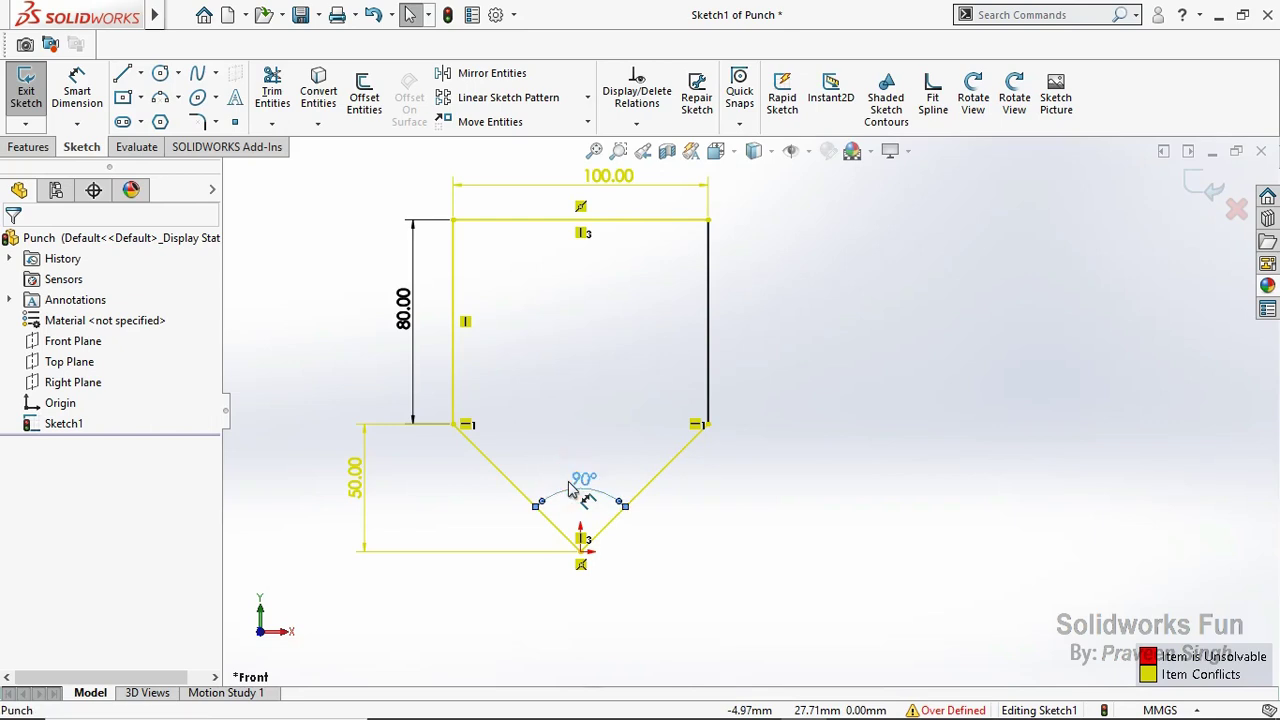
{"action": "right_click", "coordinate": [585, 480]}
{"action": "left_click", "coordinate": [600, 477]}
{"action": "middle_click_drag", "start_coordinate": [581, 303], "coordinate": [648, 334], "text": "ctrl"}
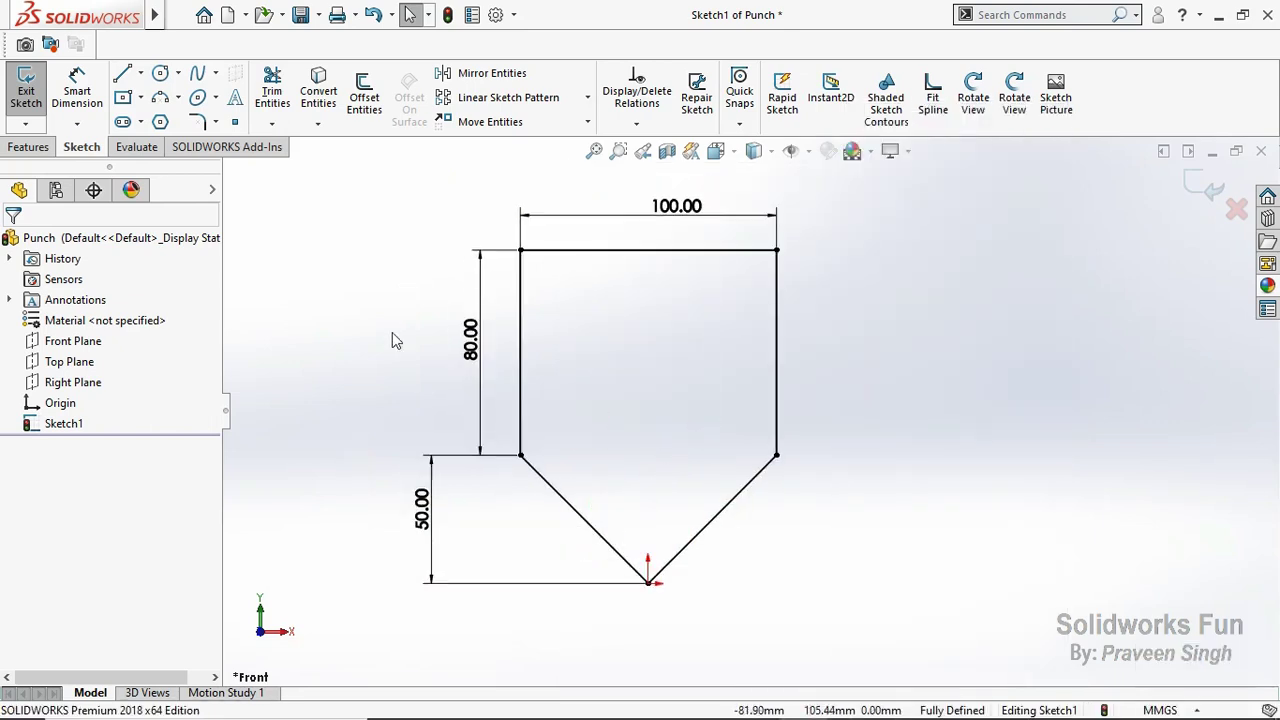
{"action": "left_click", "coordinate": [1203, 188]}
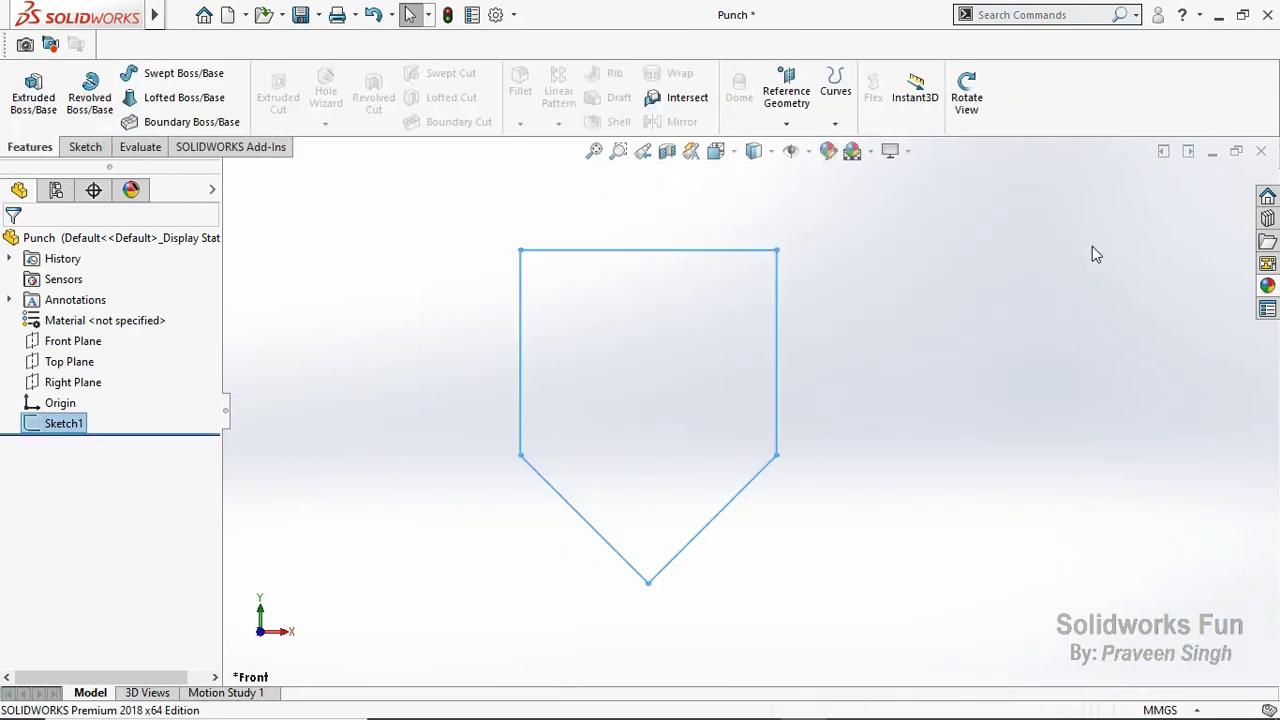
Step: Extrude the punch profile as a mid-plane solid, raising the depth by three increments
{"action": "left_click", "coordinate": [1092, 246]}
{"action": "left_click", "coordinate": [79, 426]}
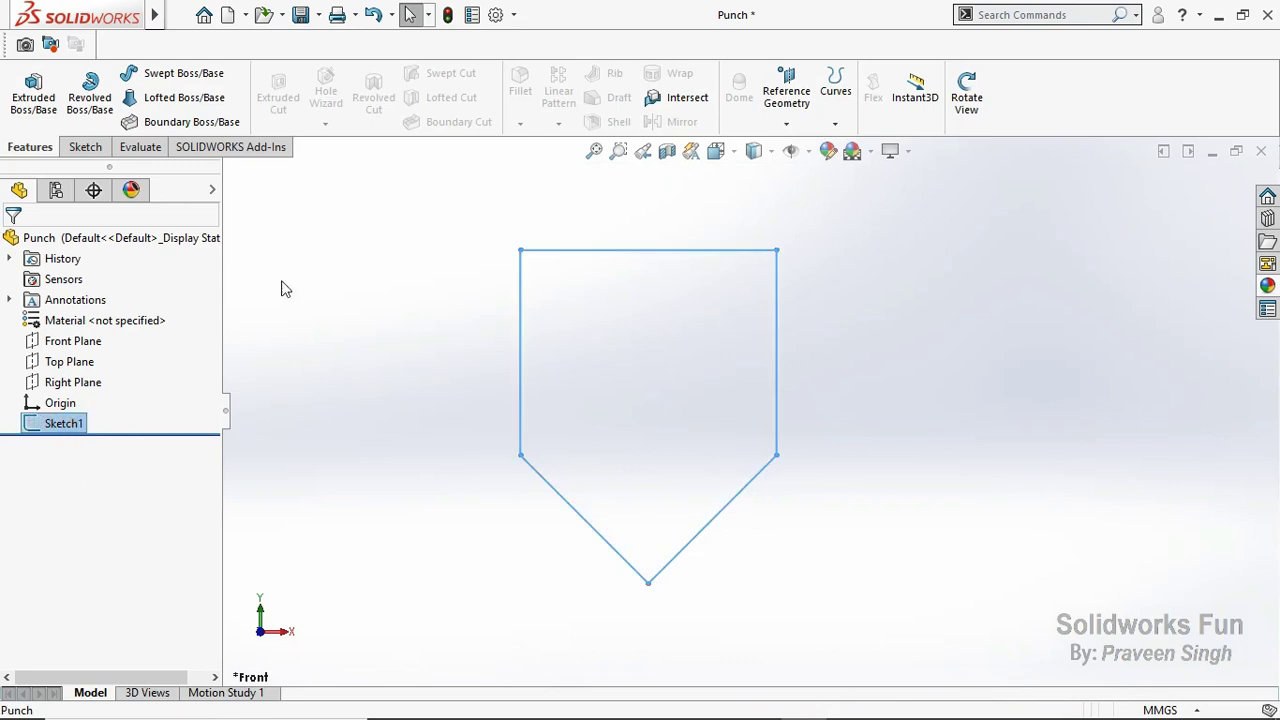
{"action": "left_click", "coordinate": [47, 110]}
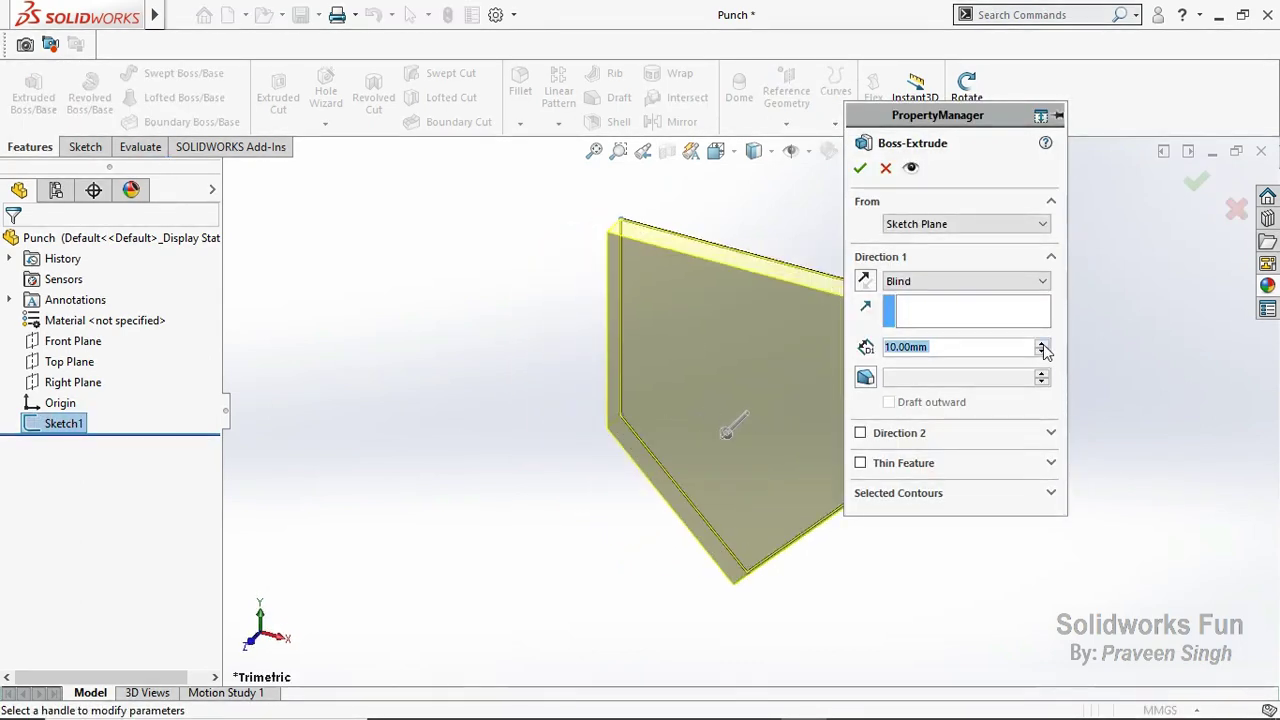
{"action": "left_click", "coordinate": [1033, 281]}
{"action": "left_click", "coordinate": [960, 360]}
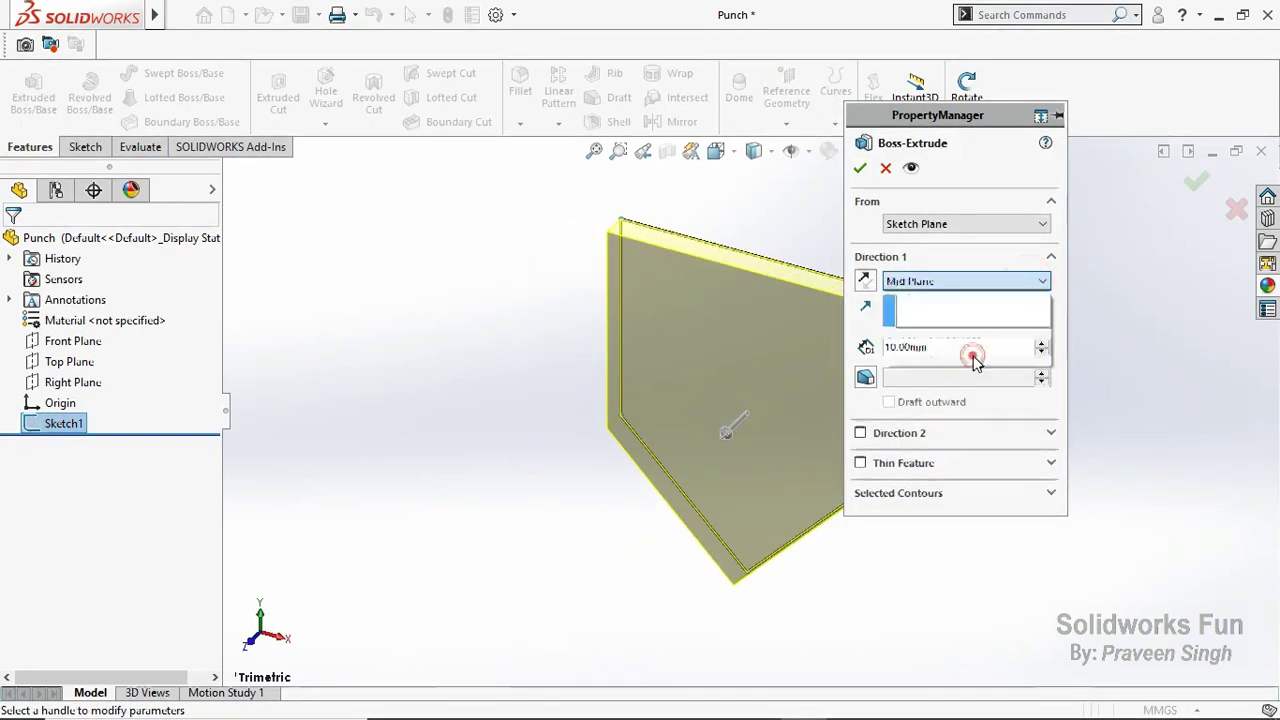
{"action": "left_click", "coordinate": [1041, 344]}
{"action": "left_click", "coordinate": [1041, 344]}
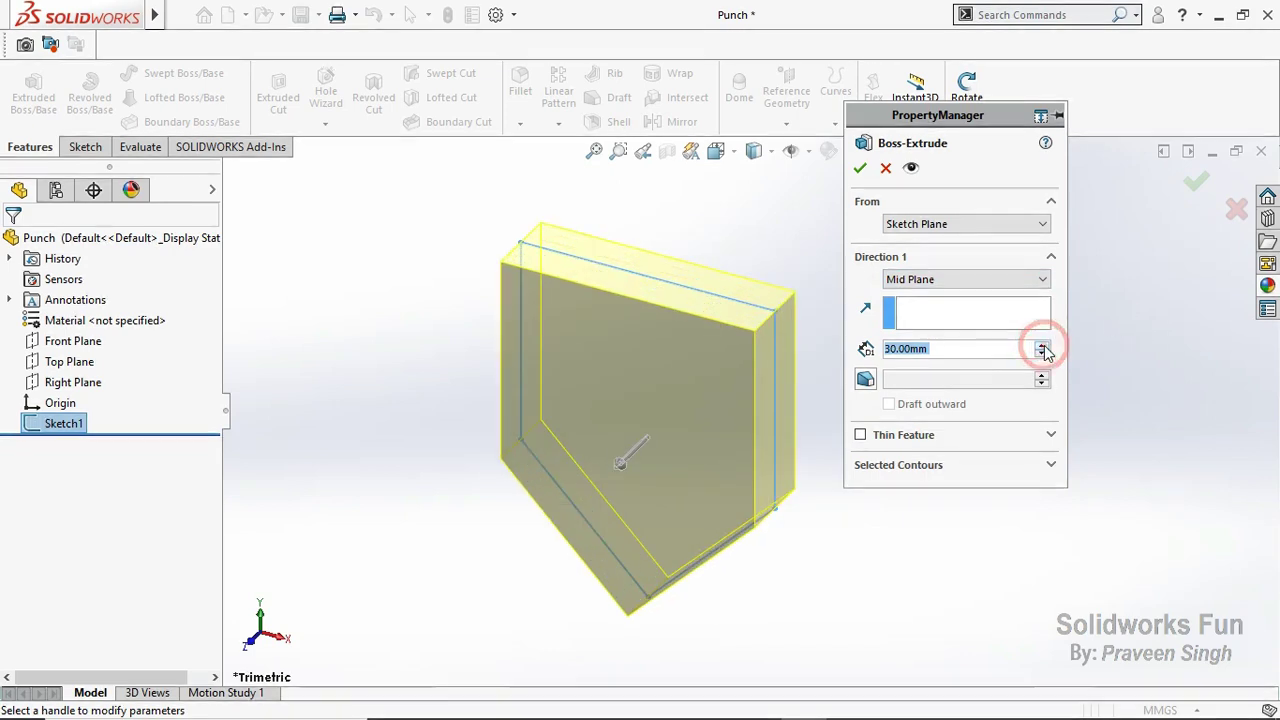
{"action": "left_click", "coordinate": [1041, 344]}
{"action": "left_click", "coordinate": [860, 169]}
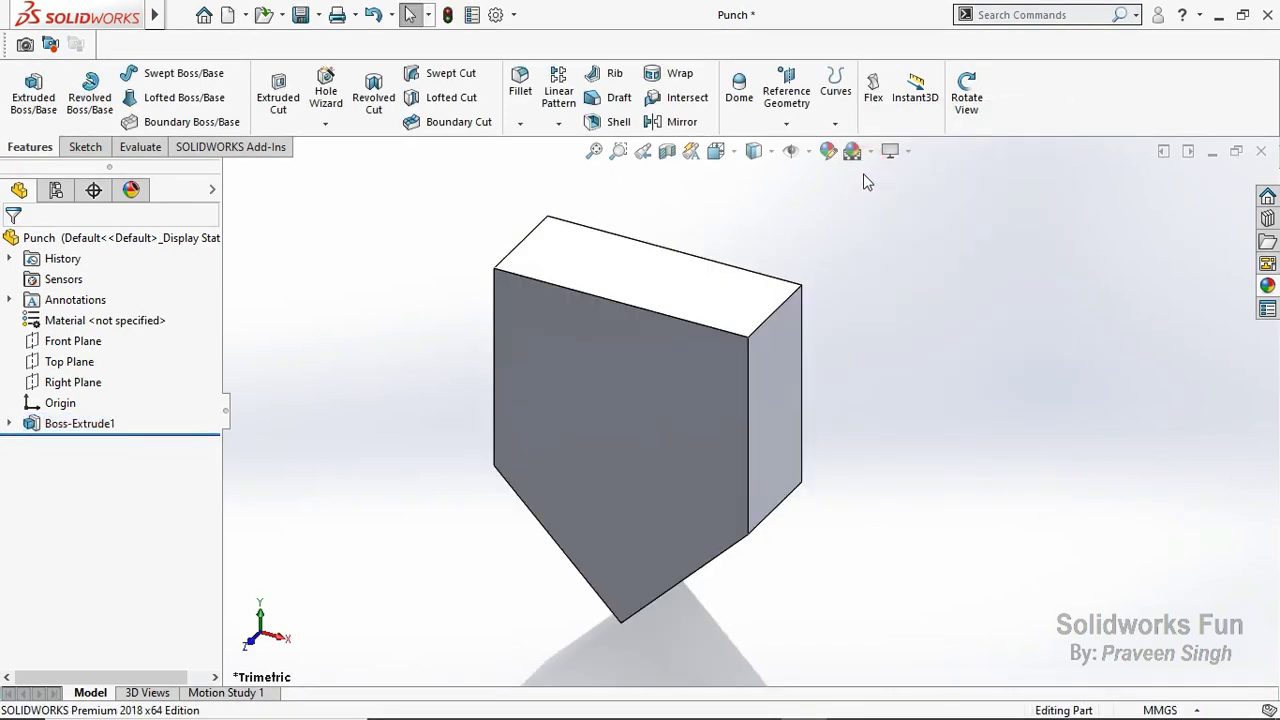
Step: Round the Punch's V tip edge with a 5 mm fillet
{"action": "left_click", "coordinate": [966, 100]}
{"action": "mouse_move", "coordinate": [908, 349]}
{"action": "left_mouse_down"}
{"action": "mouse_move", "coordinate": [997, 237]}
{"action": "mouse_move", "coordinate": [974, 197]}
{"action": "left_mouse_up"}
{"action": "left_click", "coordinate": [520, 122]}
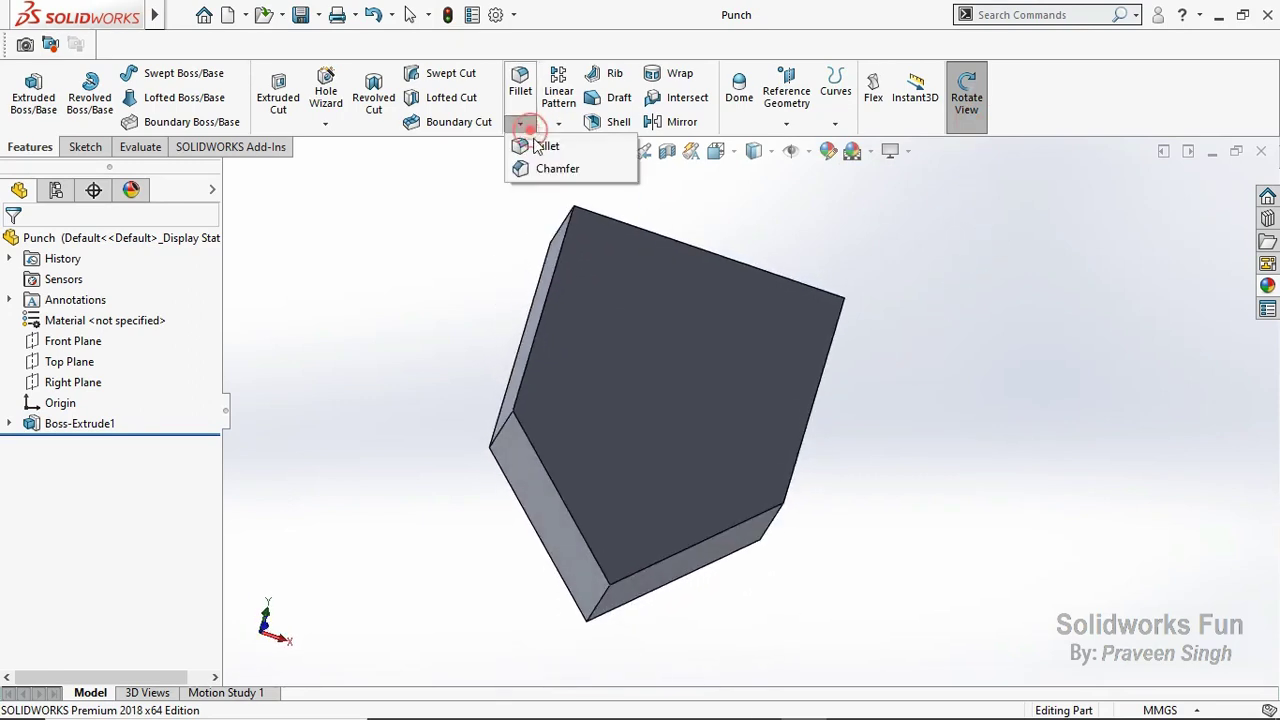
{"action": "left_click", "coordinate": [537, 147]}
{"action": "type", "text": "5.00mm"}
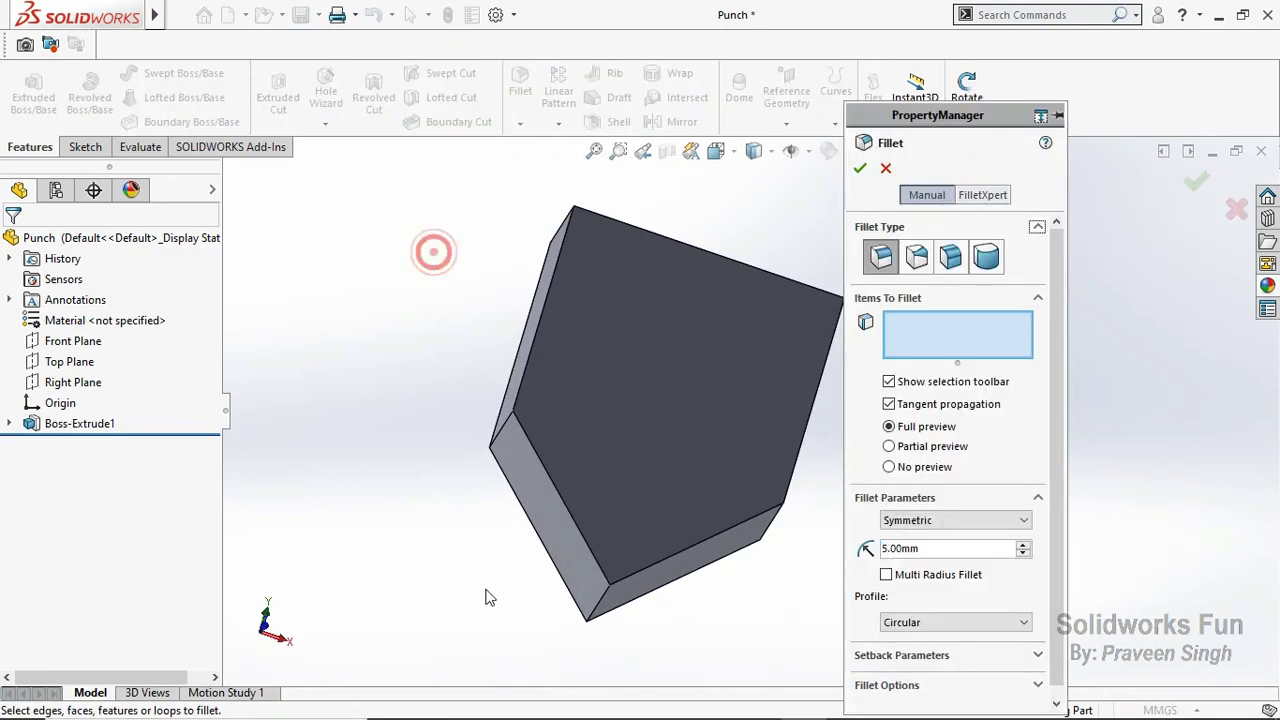
{"action": "left_click", "coordinate": [600, 595]}
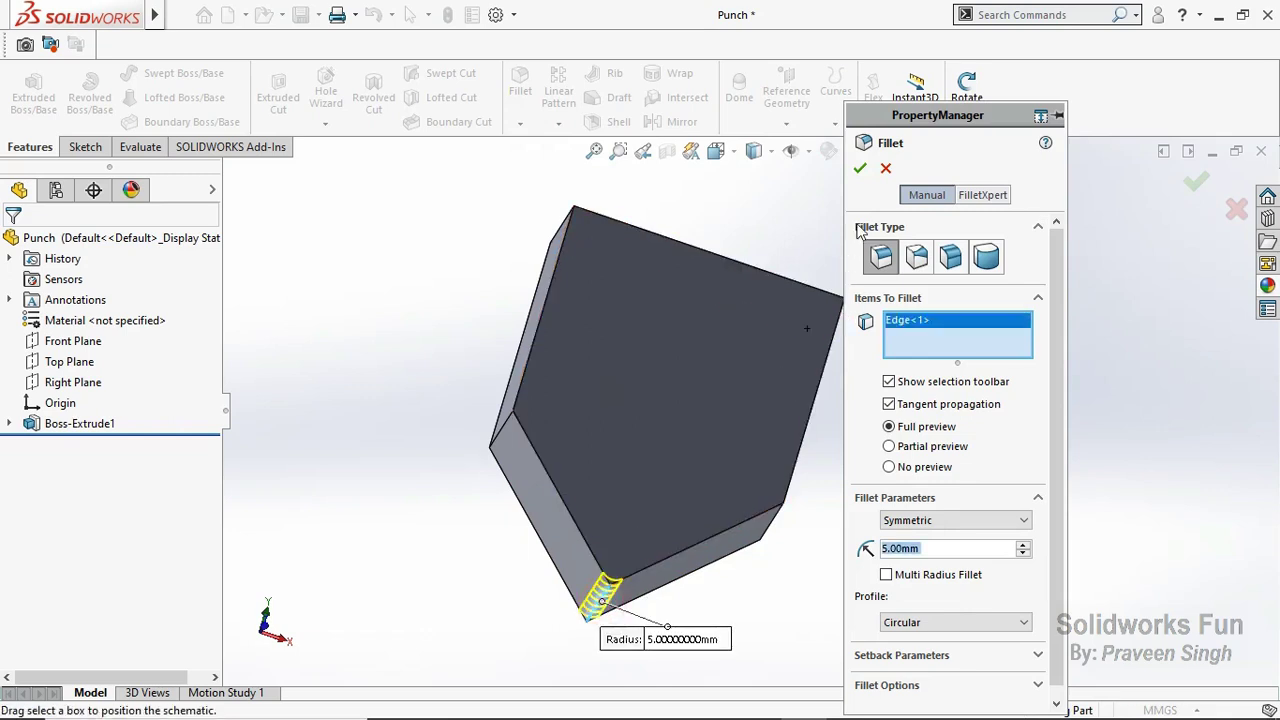
{"action": "left_click", "coordinate": [860, 168]}
{"action": "left_click", "coordinate": [966, 100]}
{"action": "mouse_move", "coordinate": [857, 223]}
{"action": "left_mouse_down"}
{"action": "mouse_move", "coordinate": [843, 368]}
{"action": "mouse_move", "coordinate": [888, 411]}
{"action": "left_mouse_up"}
{"action": "key", "text": "Escape"}
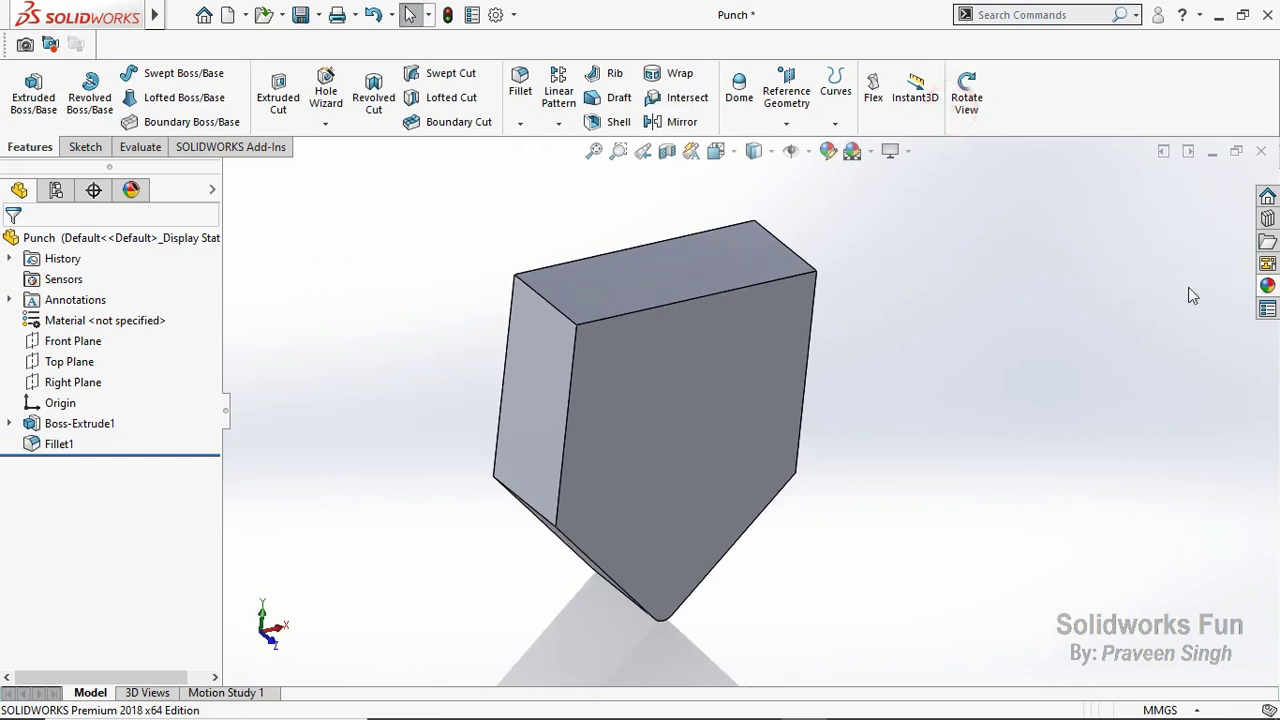
Step: Give the whole Punch part a dark orange appearance and save it
{"action": "left_click", "coordinate": [136, 196]}
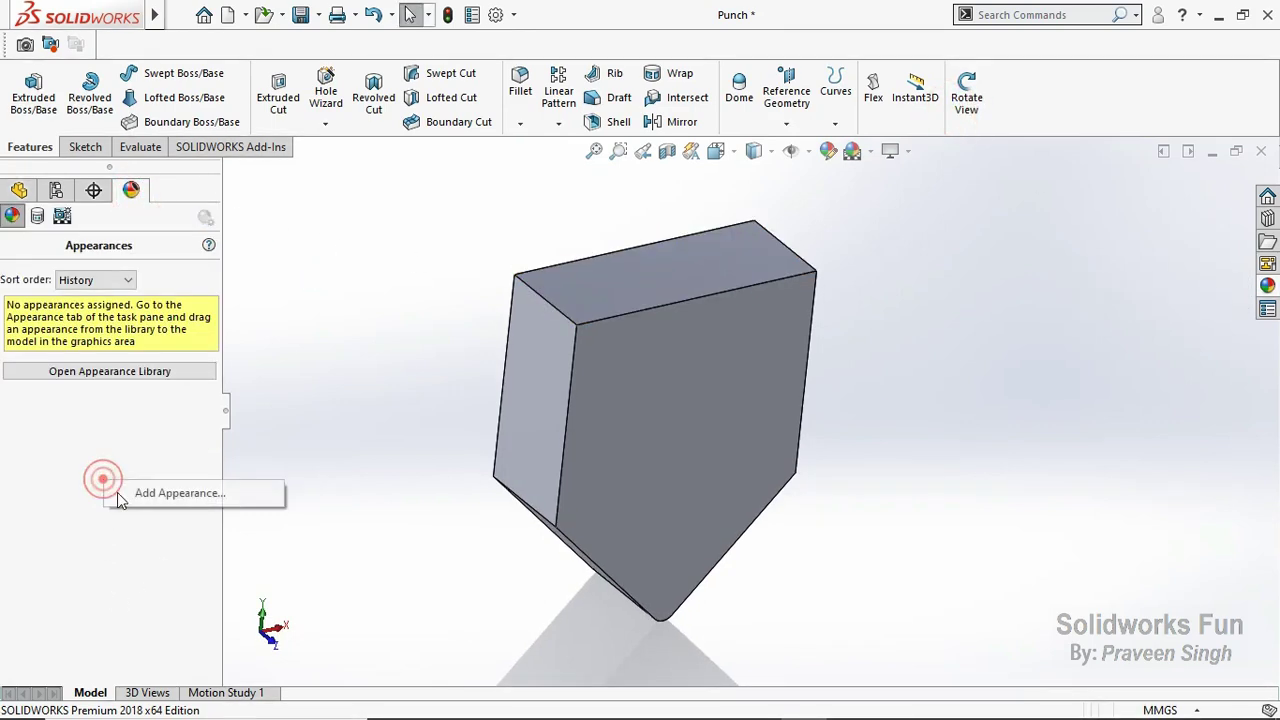
{"action": "left_click", "coordinate": [262, 495]}
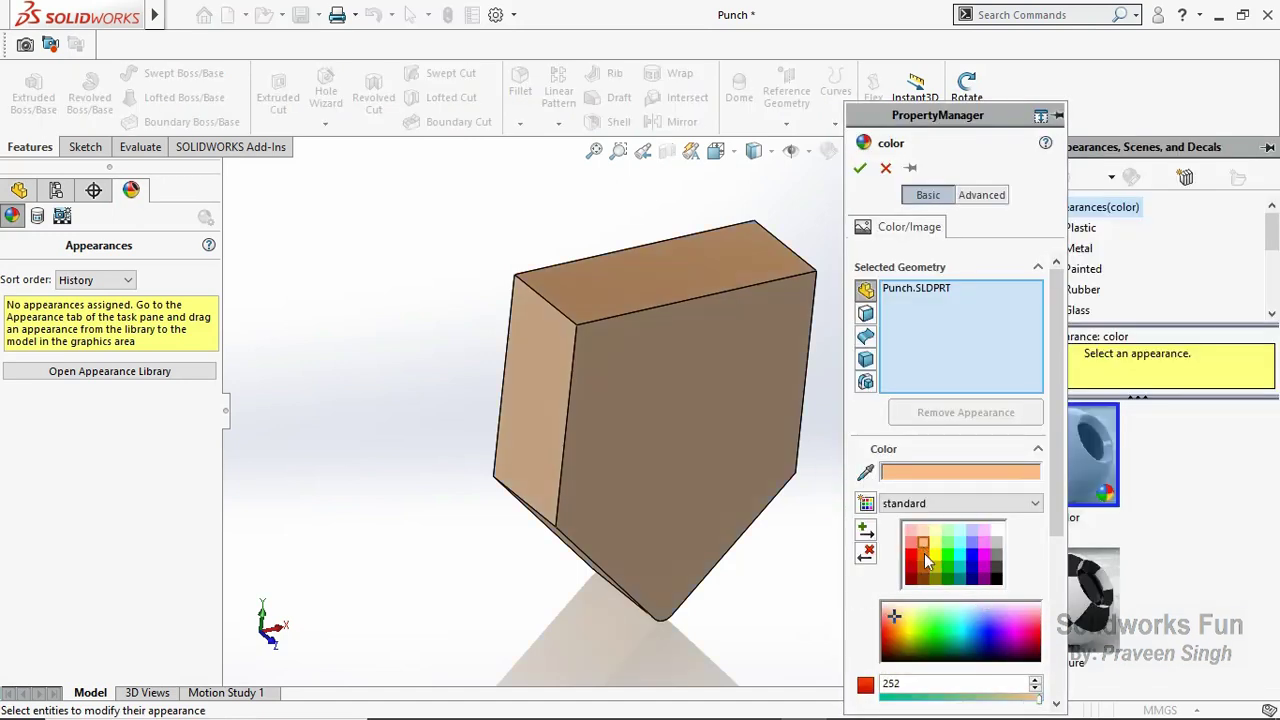
{"action": "left_click", "coordinate": [927, 562]}
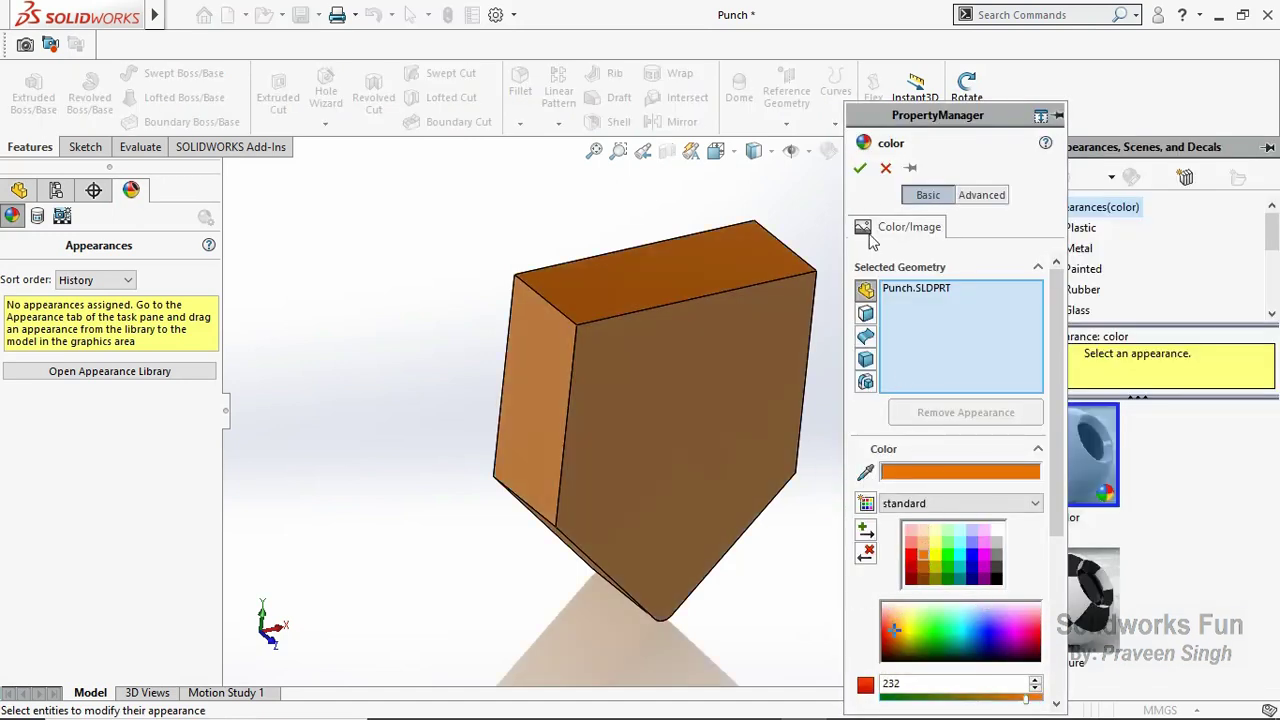
{"action": "left_click", "coordinate": [860, 167]}
{"action": "left_click", "coordinate": [19, 190]}
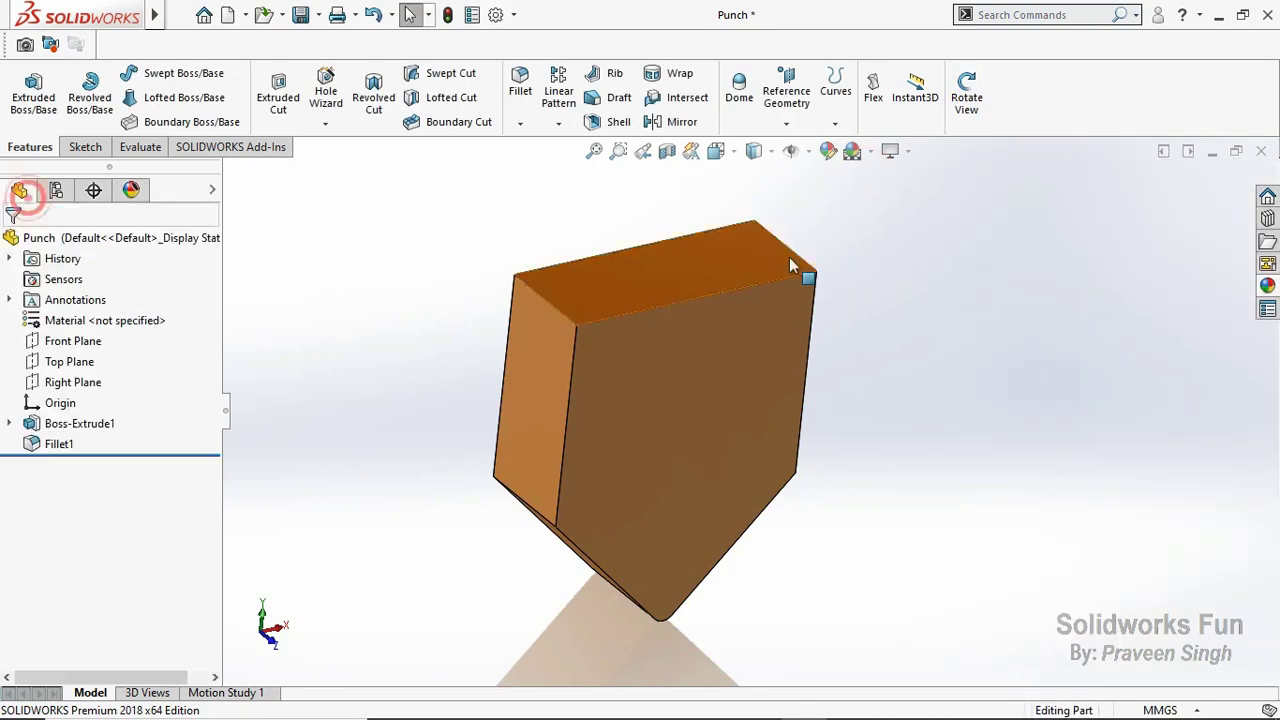
{"action": "left_click", "coordinate": [967, 97]}
{"action": "left_click_drag", "start_coordinate": [945, 251], "coordinate": [945, 220]}
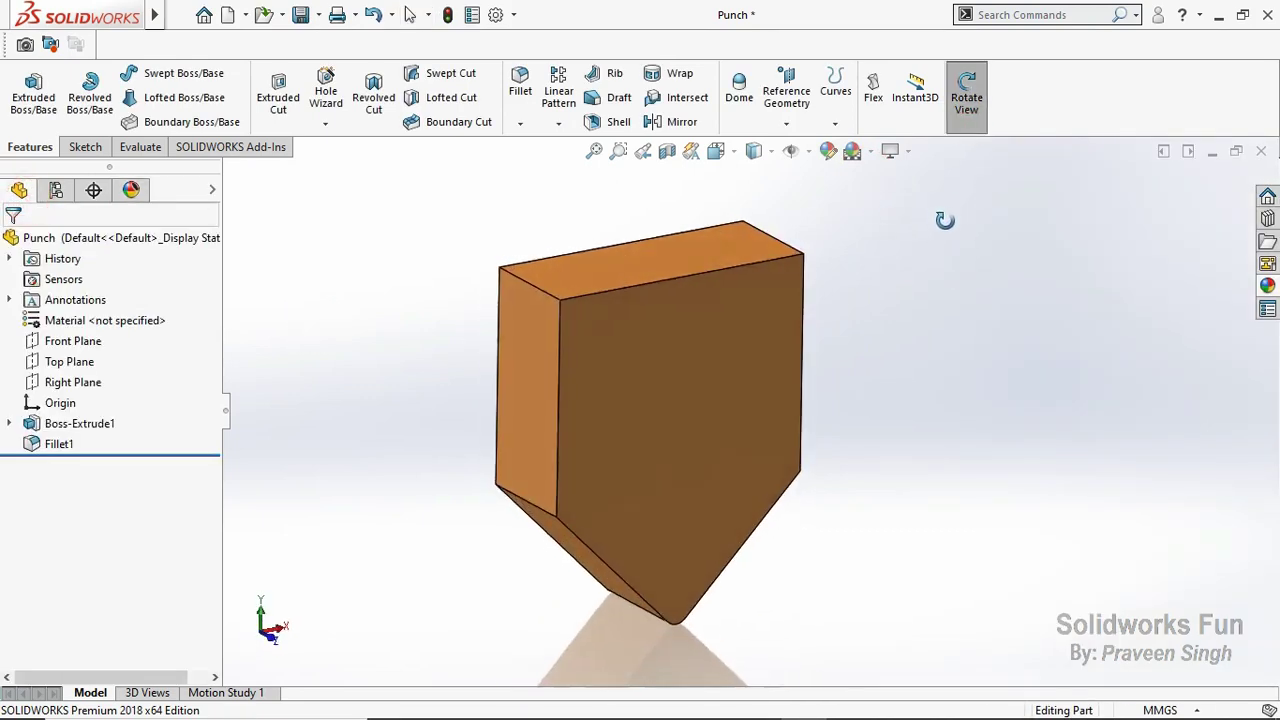
{"action": "left_click", "coordinate": [300, 14]}
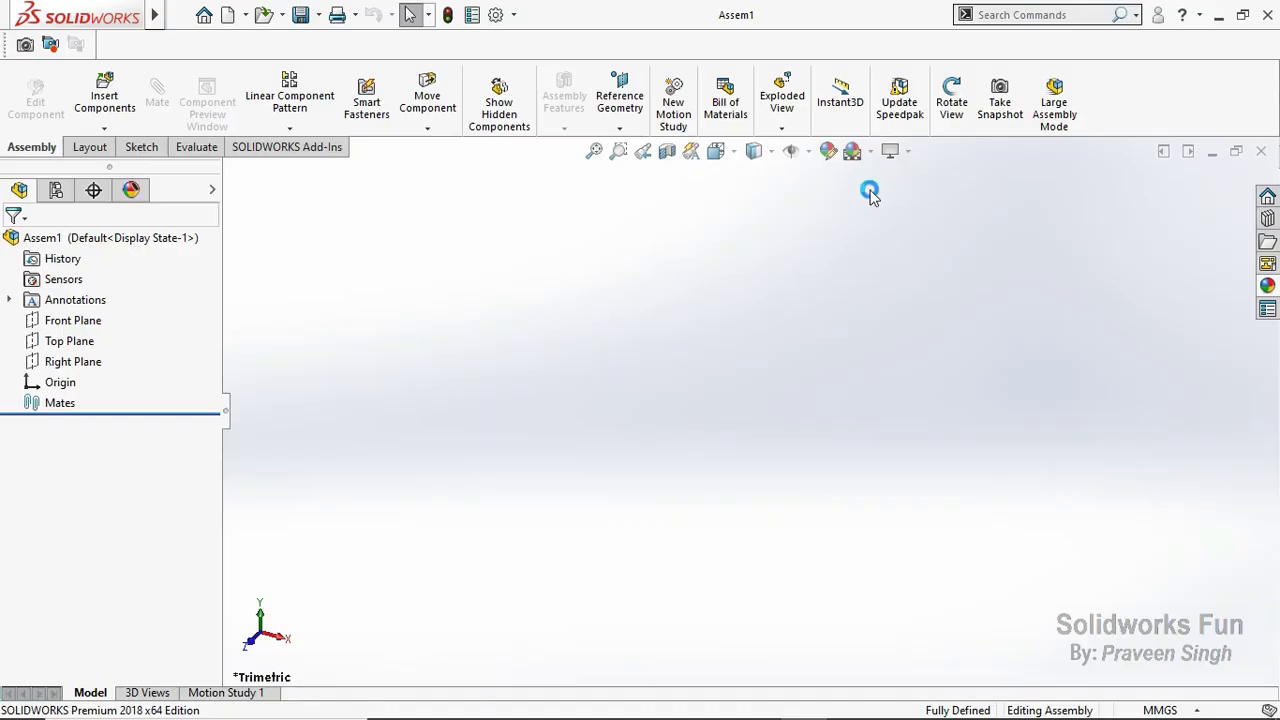
Step: Start saving the new assembly under the name Sheet Metal Bending
{"action": "key", "text": "ctrl+s"}
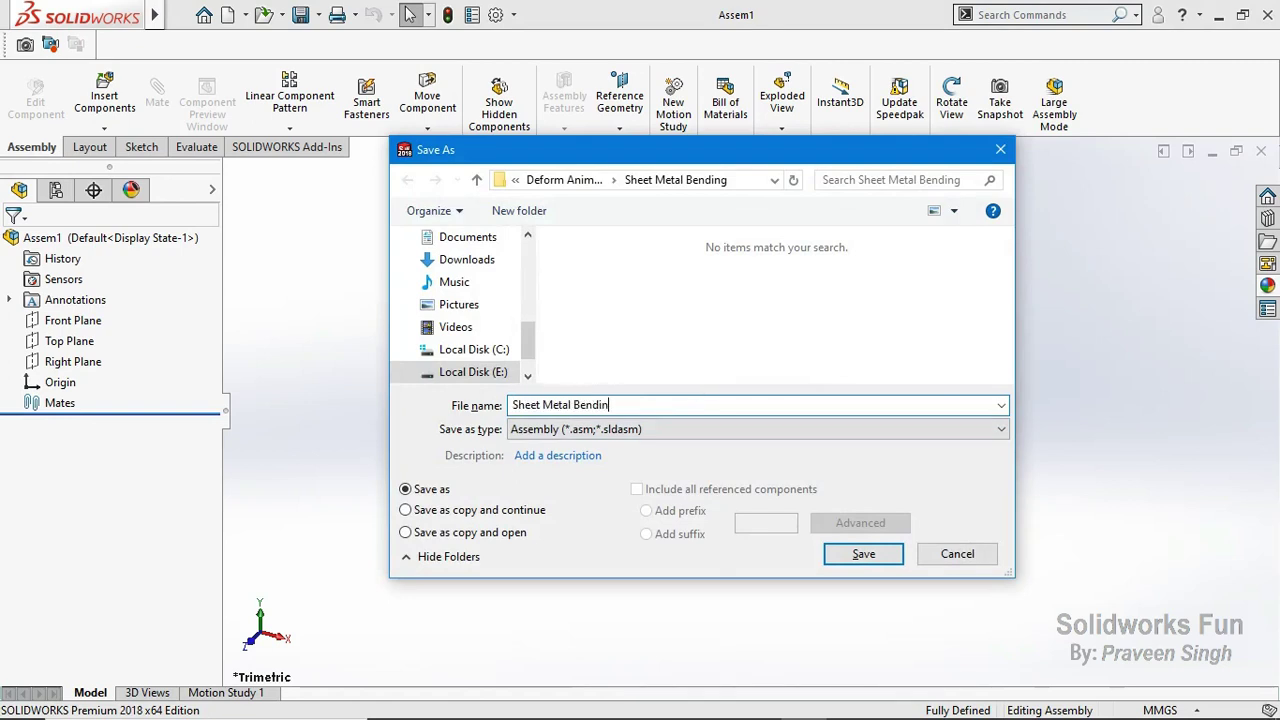
Step: Save the assembly as Sheet Metal Bending and insert Die and Punch, placing Punch above Die
{"action": "left_click", "coordinate": [843, 561]}
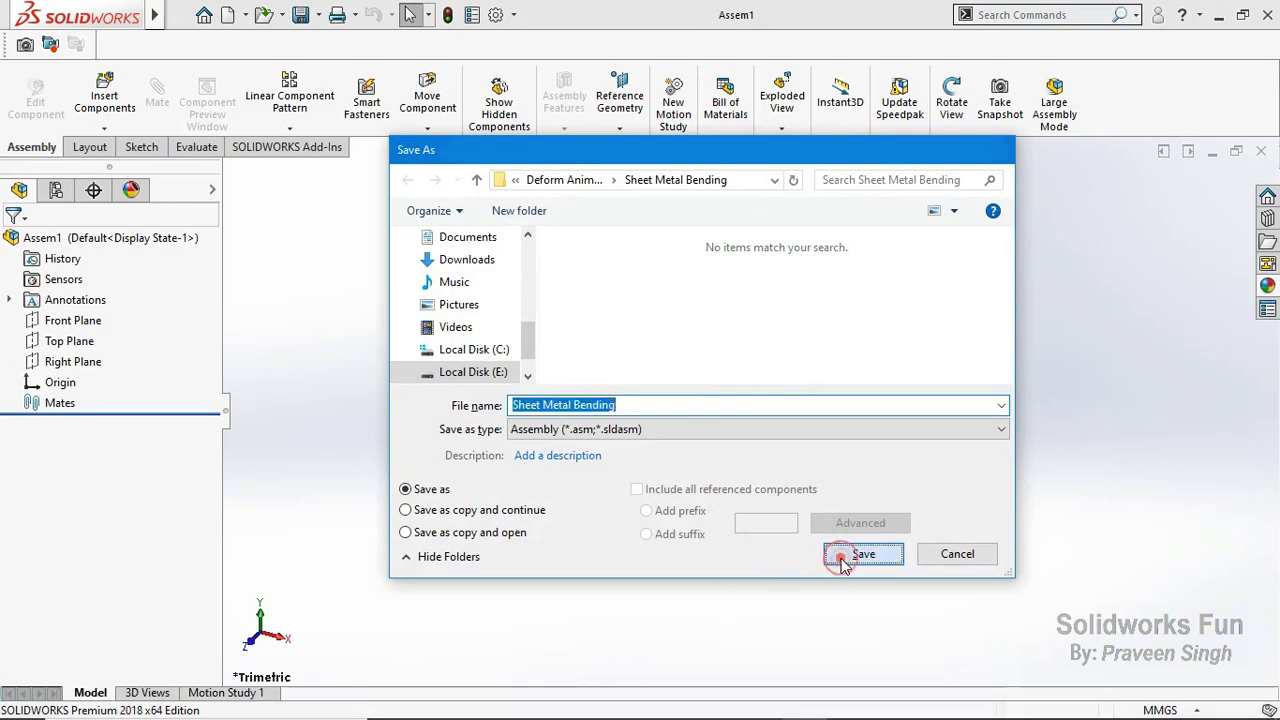
{"action": "left_click", "coordinate": [110, 134]}
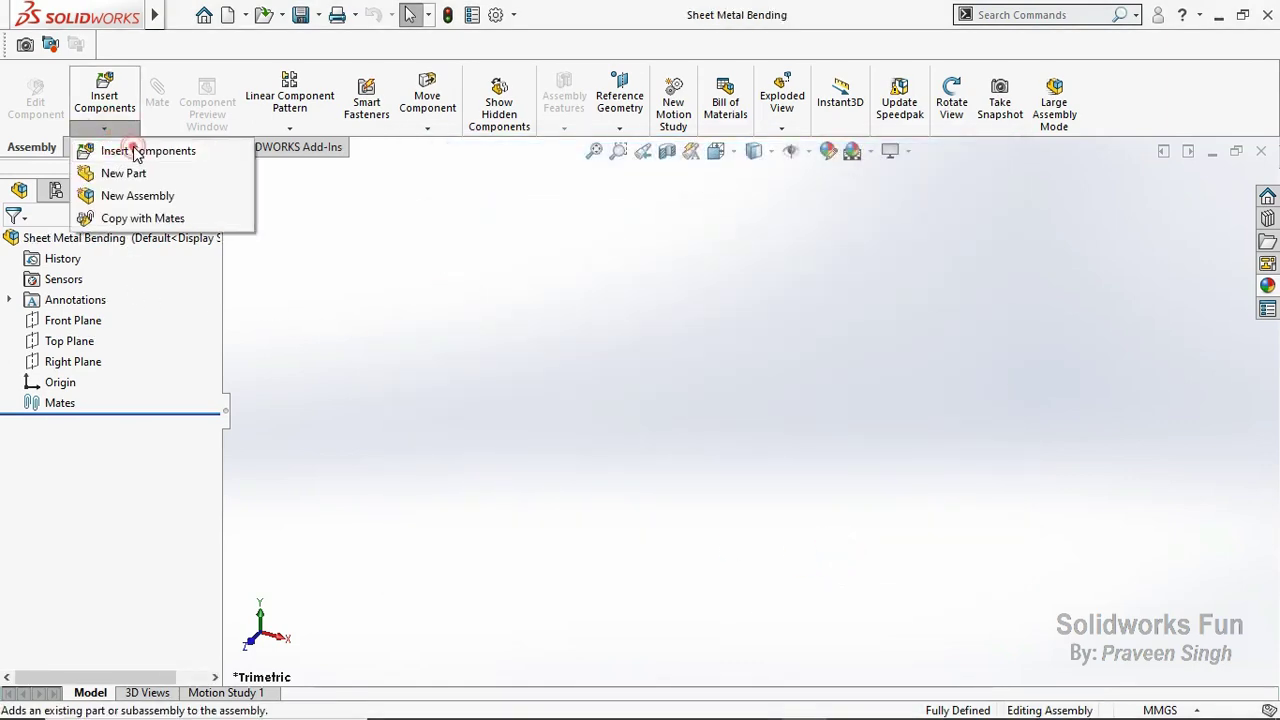
{"action": "left_click", "coordinate": [134, 149]}
{"action": "left_click", "coordinate": [563, 320]}
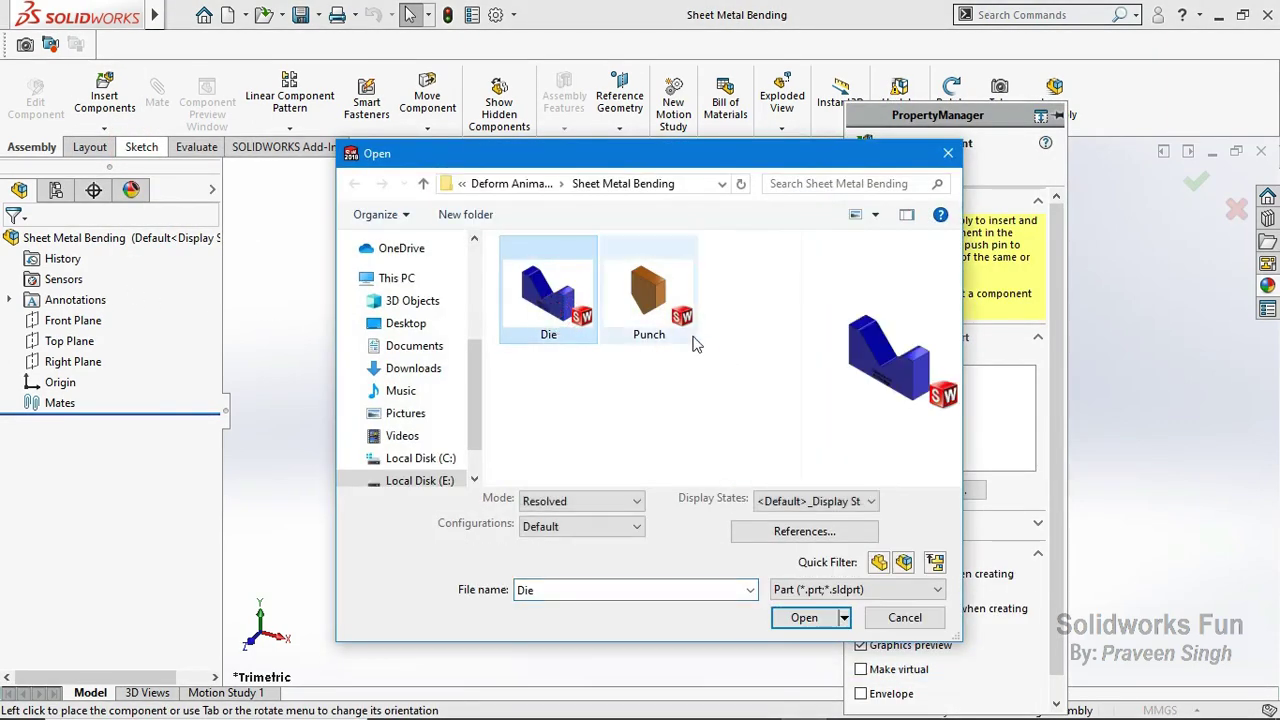
{"action": "left_click", "coordinate": [685, 330], "text": "ctrl"}
{"action": "left_click", "coordinate": [808, 647]}
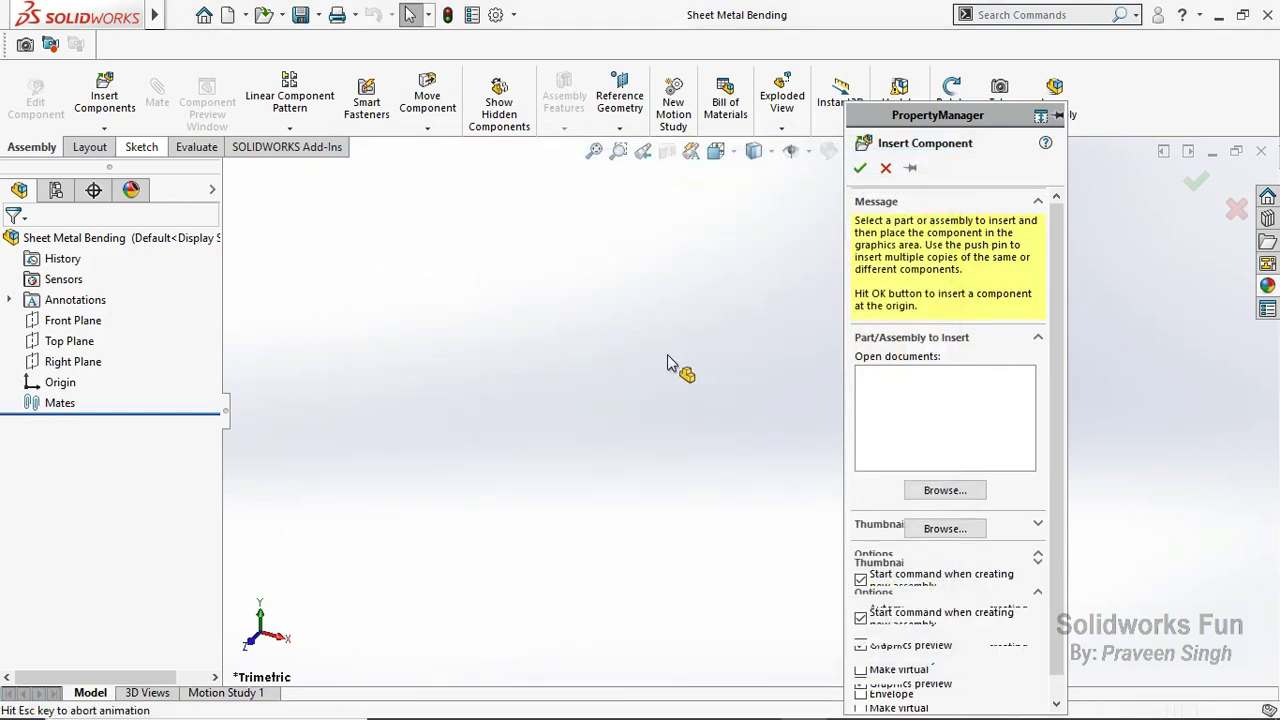
{"action": "left_click", "coordinate": [668, 355]}
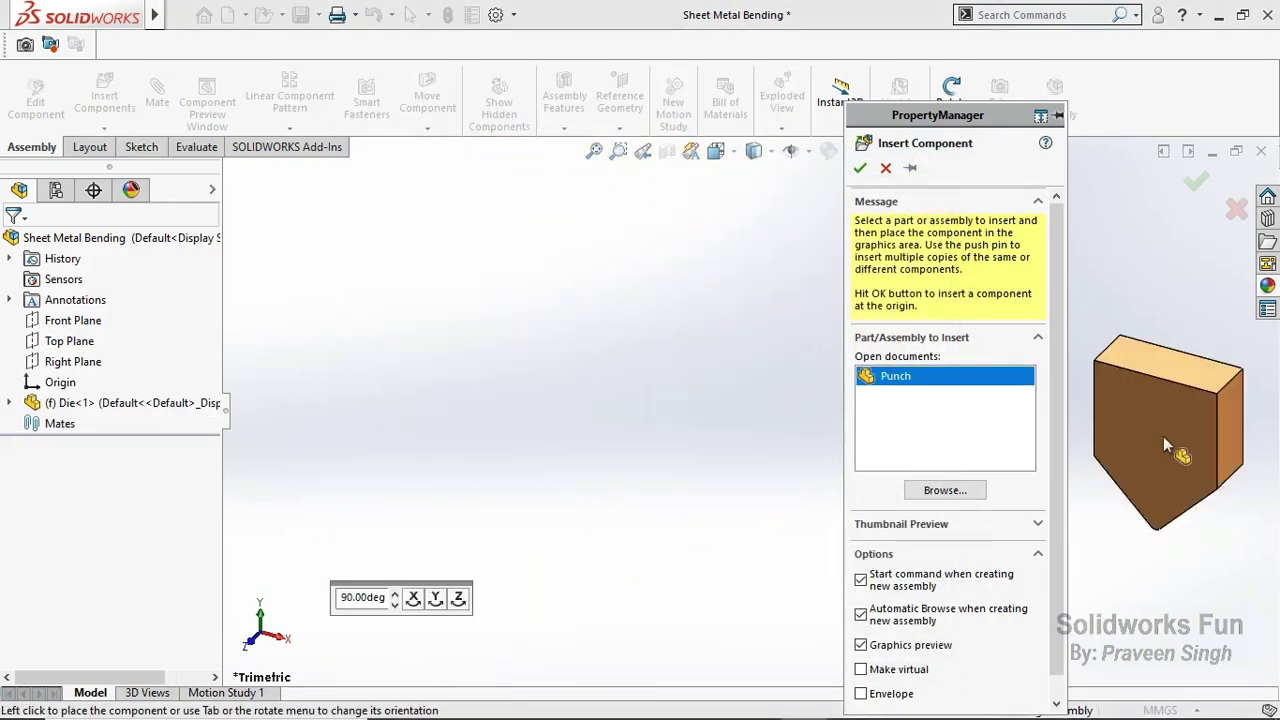
{"action": "left_click", "coordinate": [645, 293]}
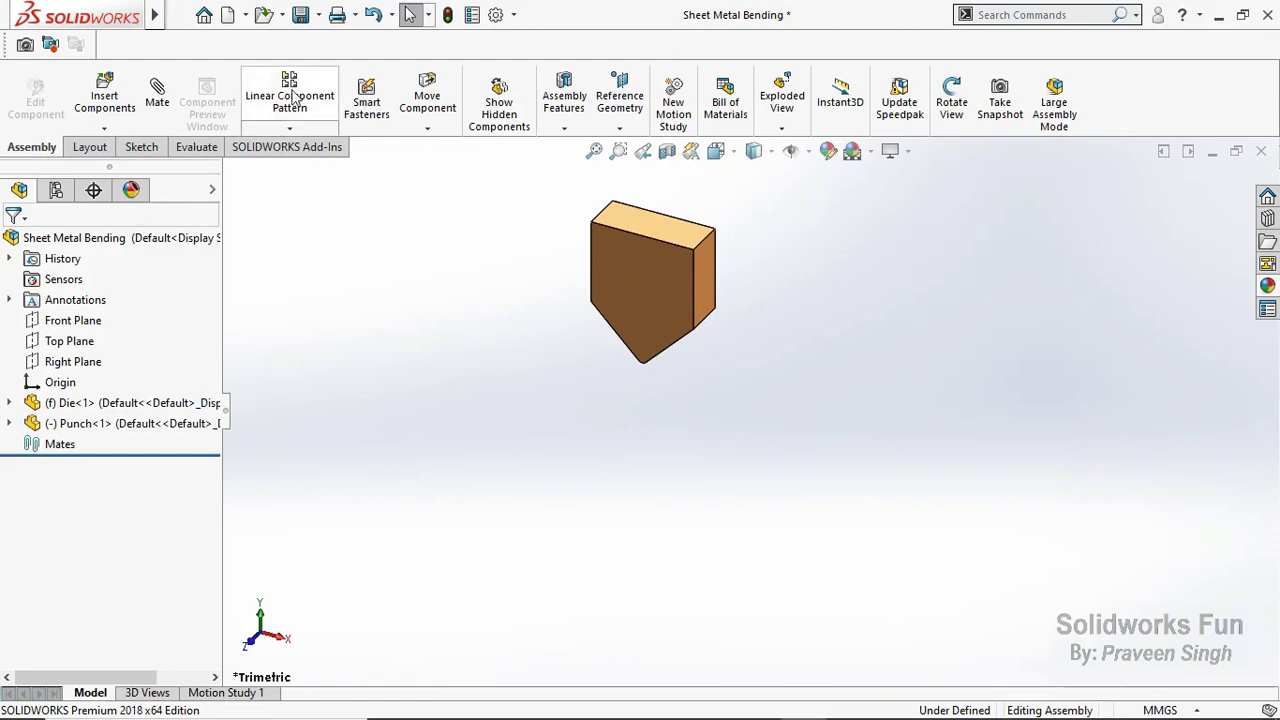
Step: Float Die<1> and mate its Front Plane coincident with the assembly's Front Plane
{"action": "right_click", "coordinate": [115, 402]}
{"action": "left_click", "coordinate": [167, 362]}
{"action": "scroll", "coordinate": [768, 346], "scroll_direction": "down", "scroll_amount": 3}
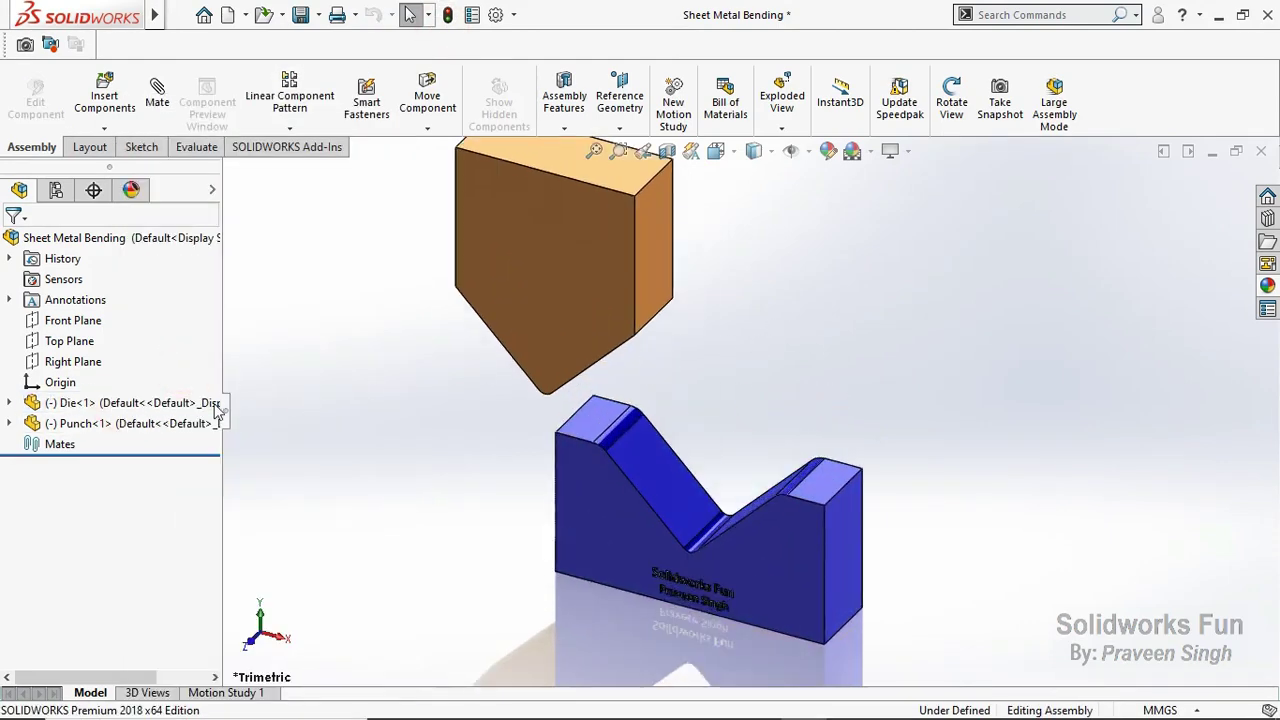
{"action": "right_click", "coordinate": [185, 402]}
{"action": "left_click", "coordinate": [500, 394]}
{"action": "left_click", "coordinate": [9, 402]}
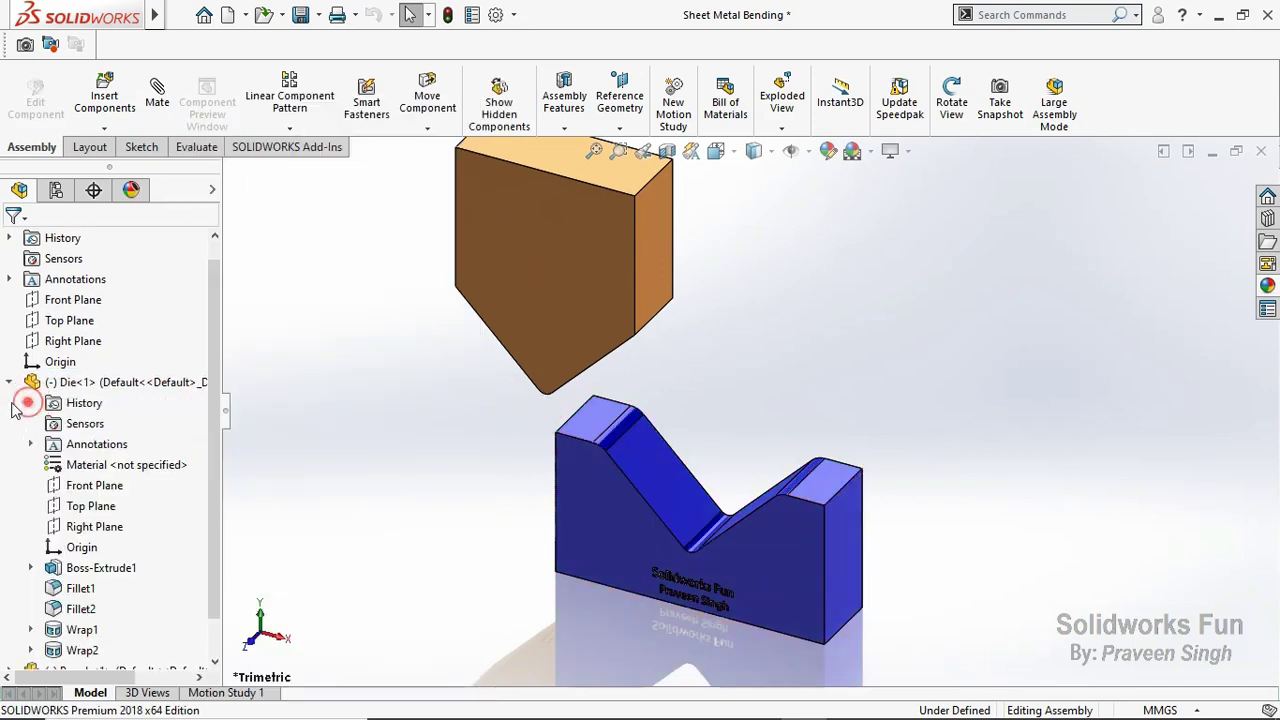
{"action": "left_click", "coordinate": [94, 485]}
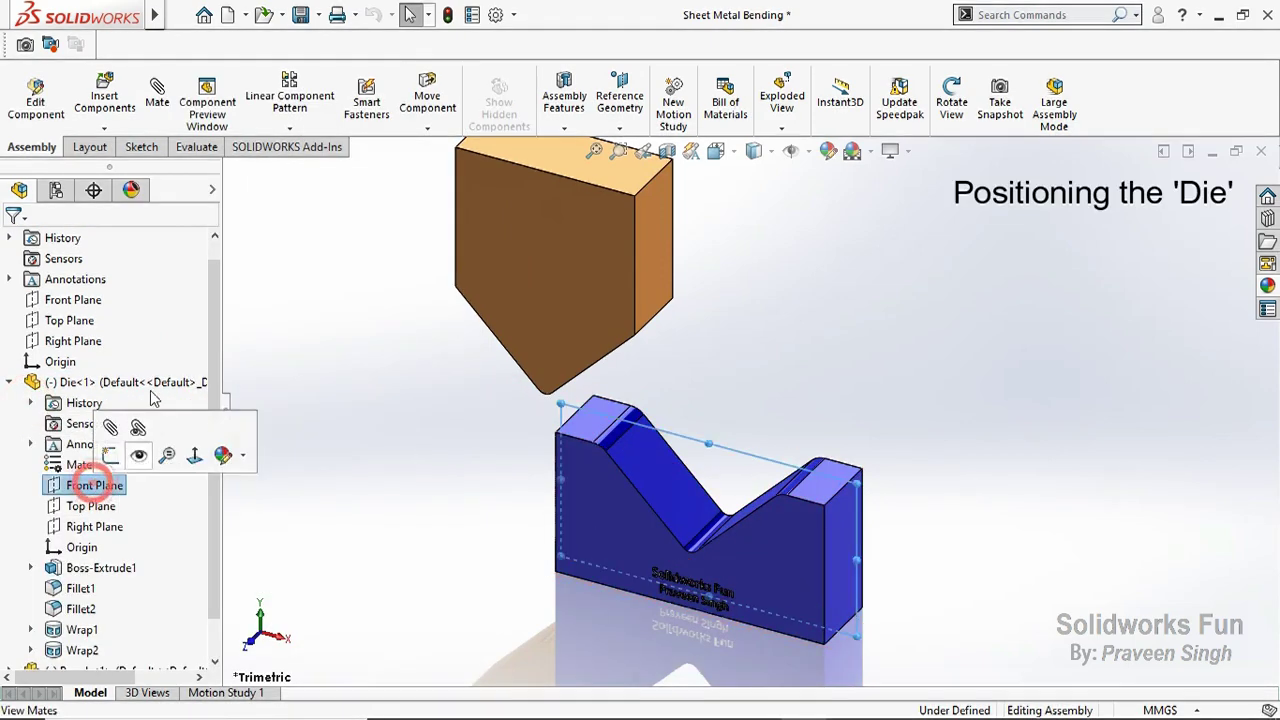
{"action": "left_click", "coordinate": [74, 300], "text": "ctrl"}
{"action": "left_click", "coordinate": [114, 313]}
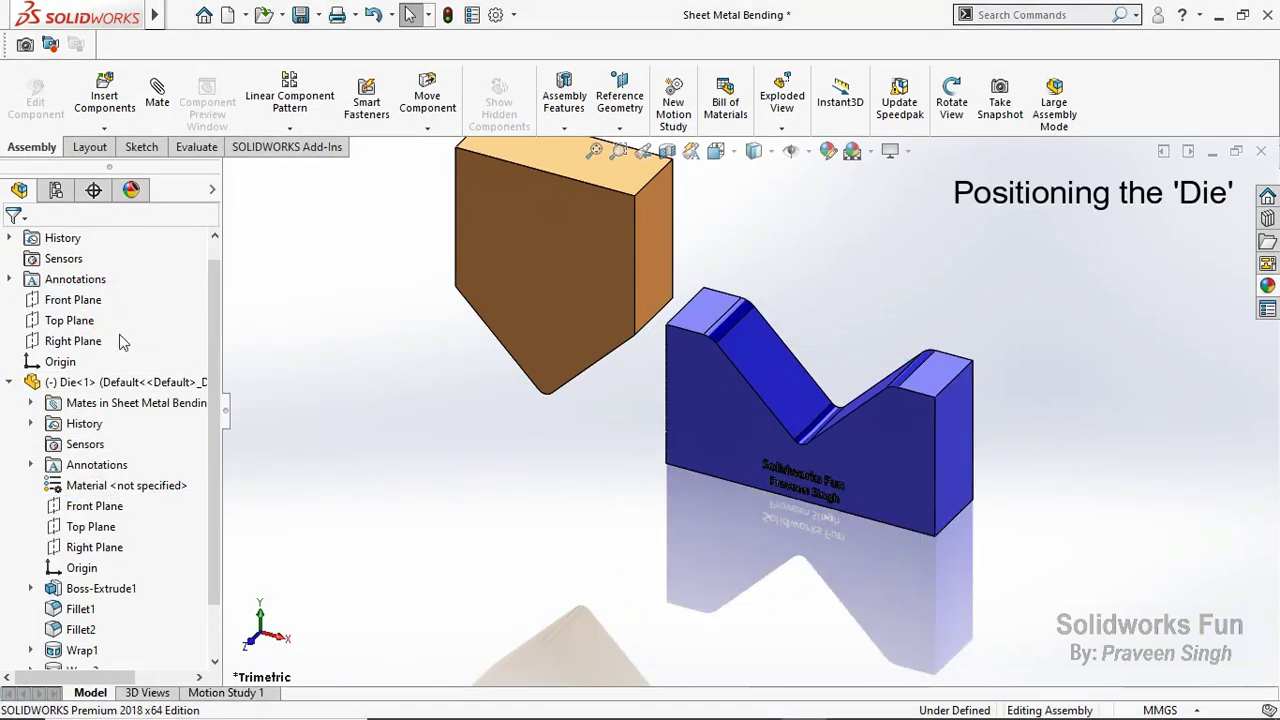
Step: Mate the Right Planes coincident and seat the Die's bottom face on the Top Plane
{"action": "left_click", "coordinate": [73, 341]}
{"action": "left_click", "coordinate": [118, 549], "text": "ctrl"}
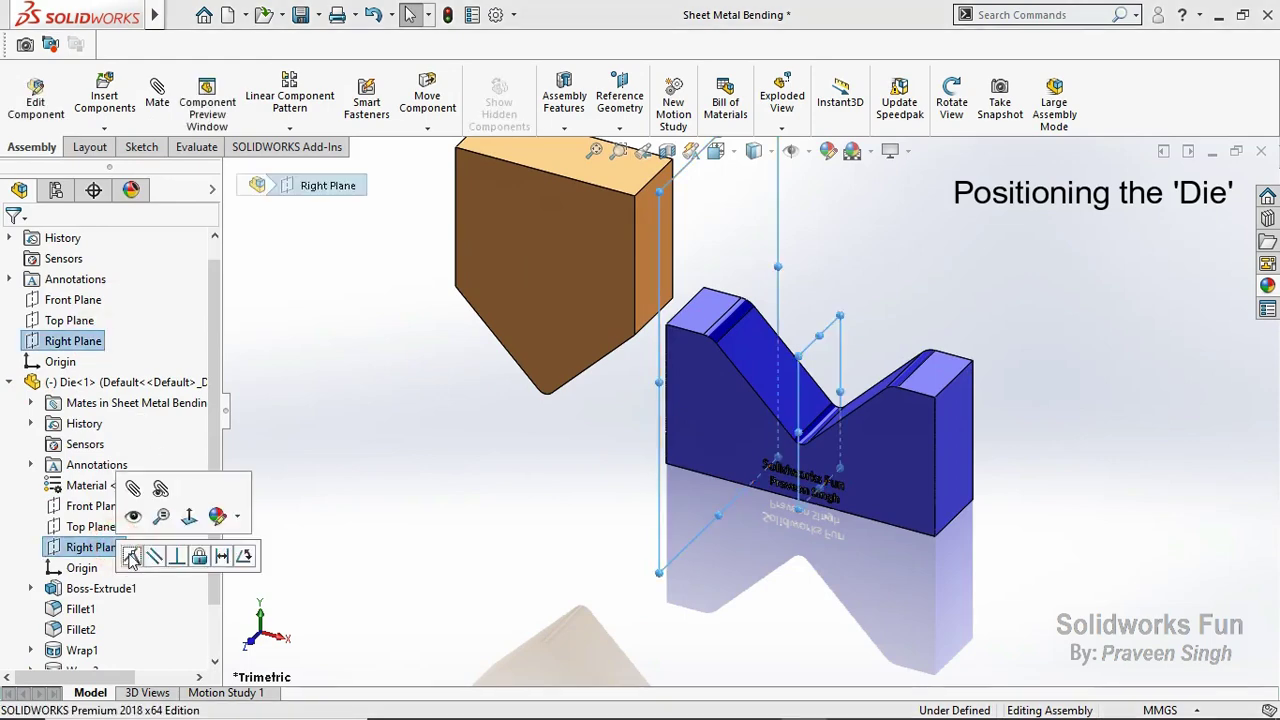
{"action": "left_click", "coordinate": [128, 562]}
{"action": "left_click", "coordinate": [952, 100]}
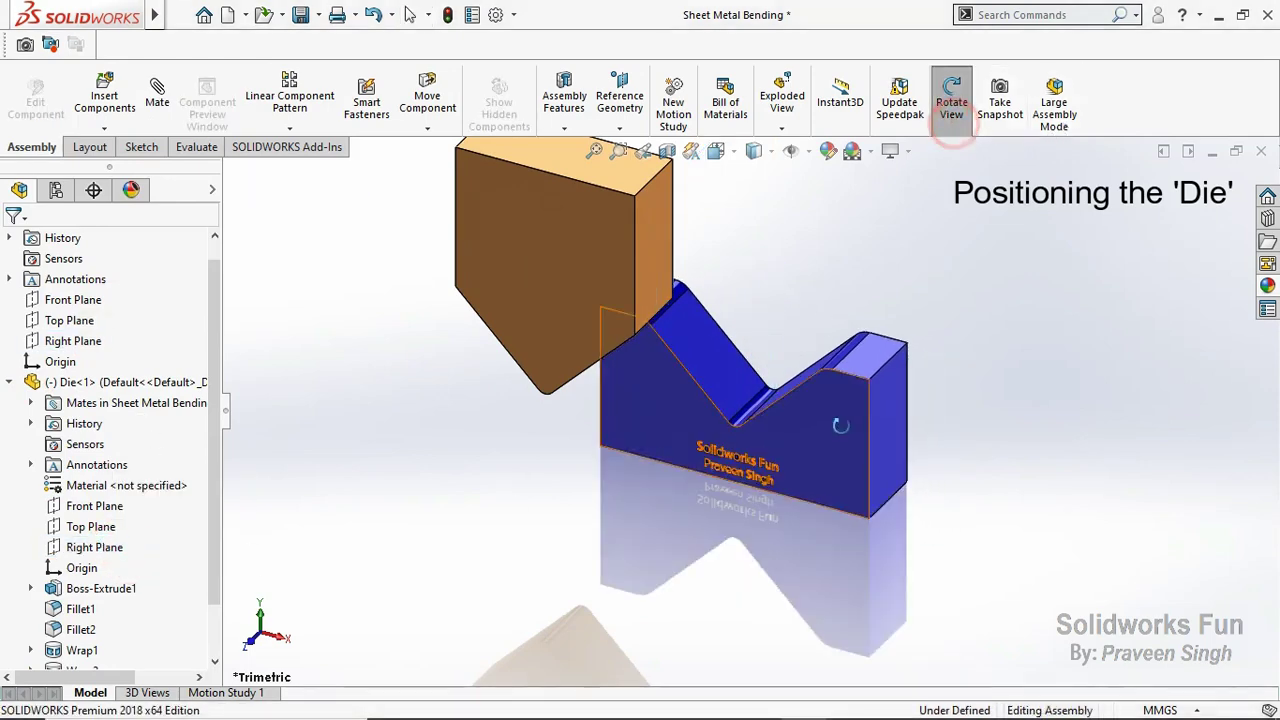
{"action": "left_click_drag", "start_coordinate": [945, 140], "coordinate": [845, 462]}
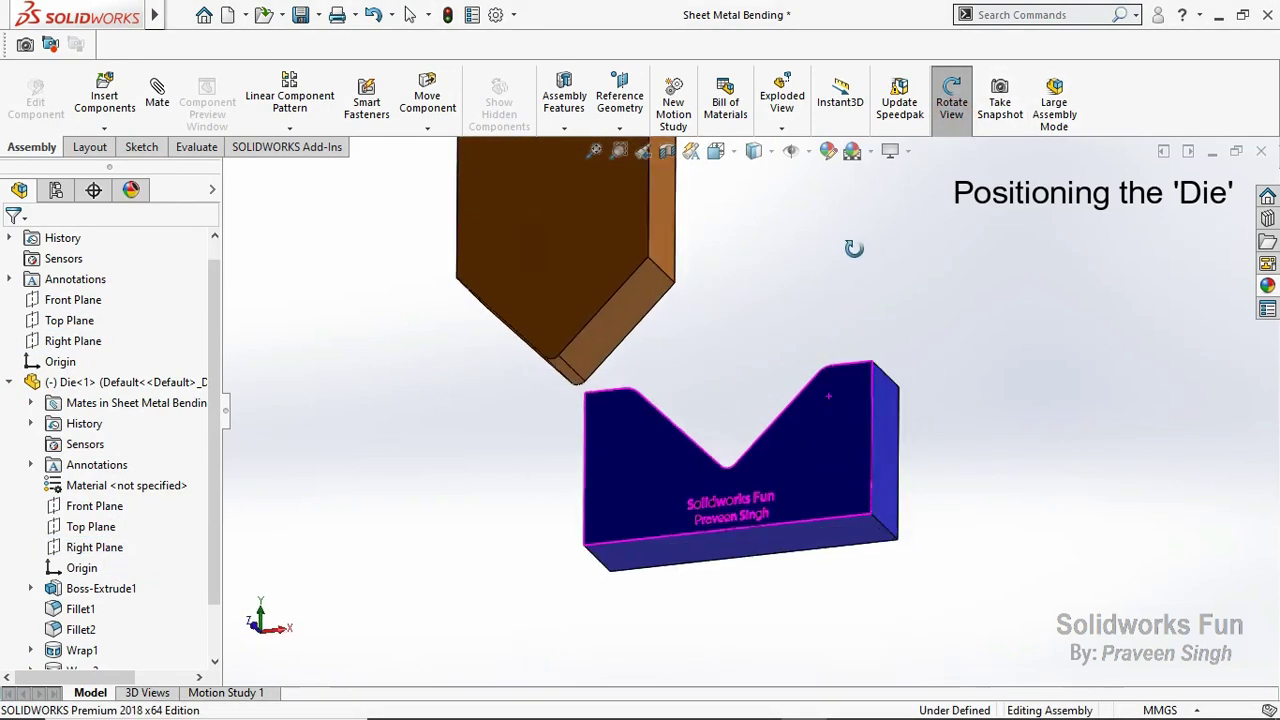
{"action": "left_click", "coordinate": [848, 535]}
{"action": "left_click", "coordinate": [62, 320], "text": "ctrl"}
{"action": "left_click", "coordinate": [86, 331]}
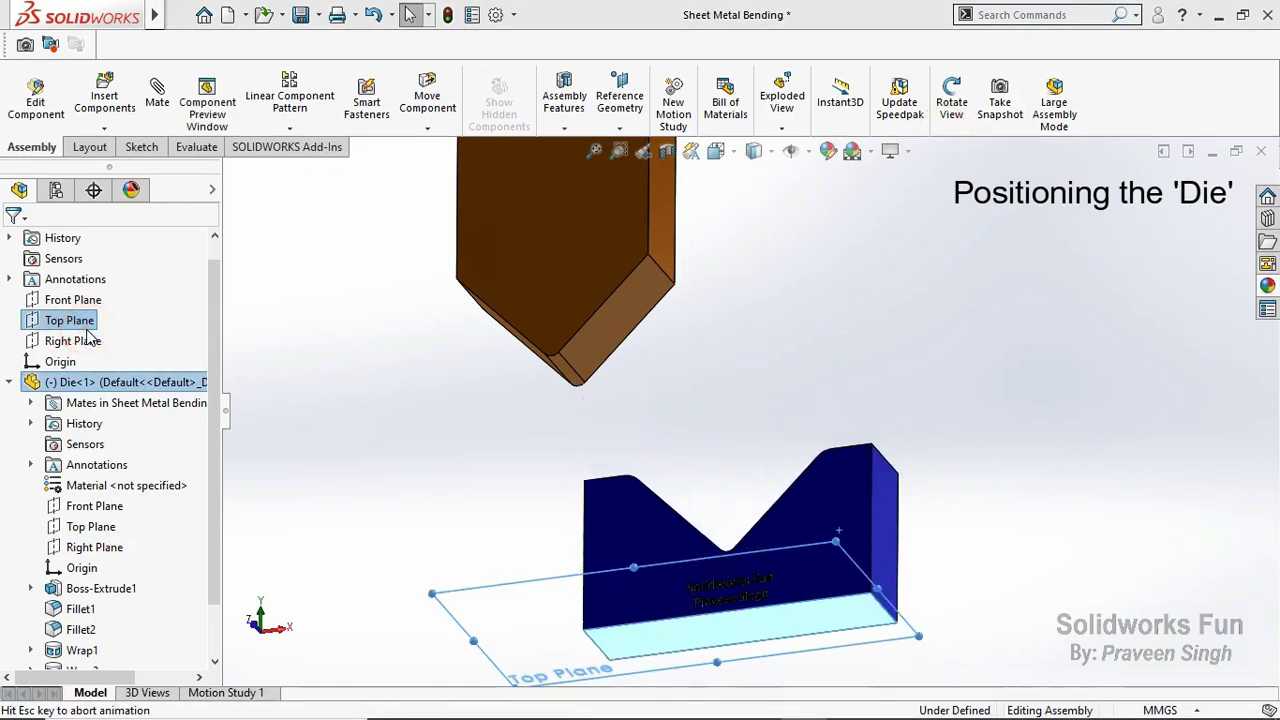
Step: Rebuild the assembly, fix Die<1> in place, and save
{"action": "left_click", "coordinate": [10, 382]}
{"action": "left_click", "coordinate": [448, 14]}
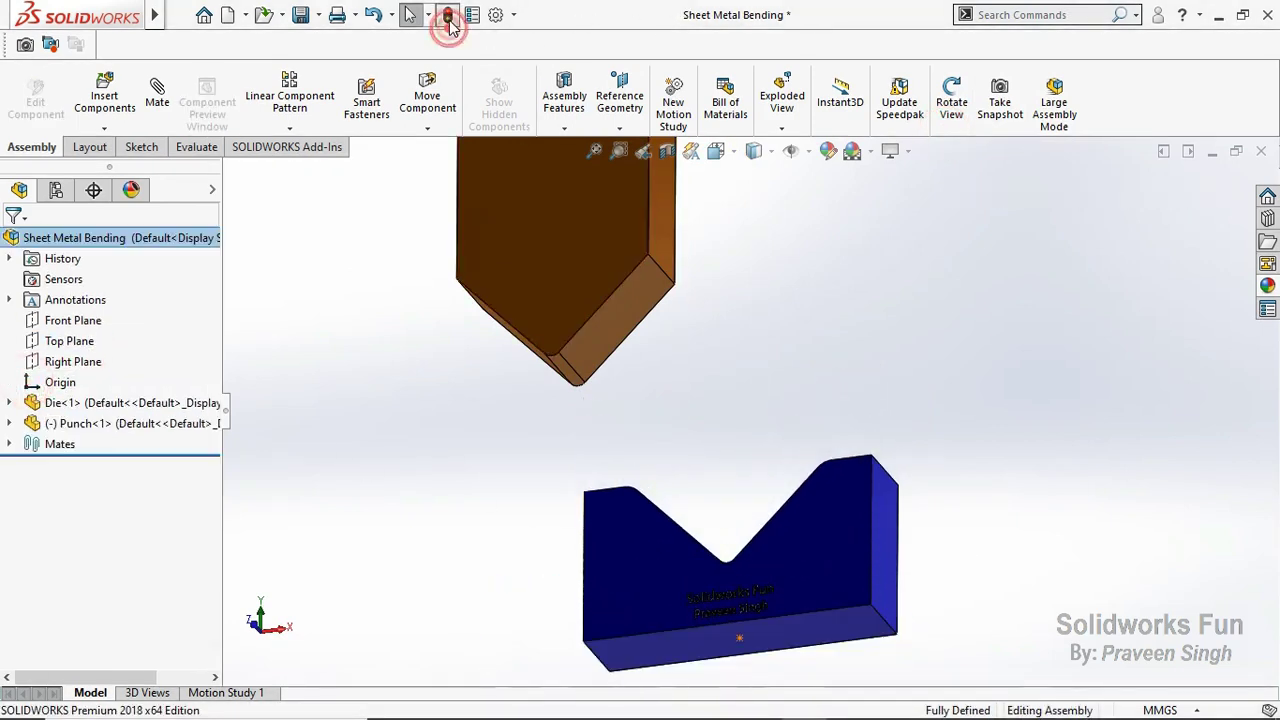
{"action": "right_click", "coordinate": [178, 406]}
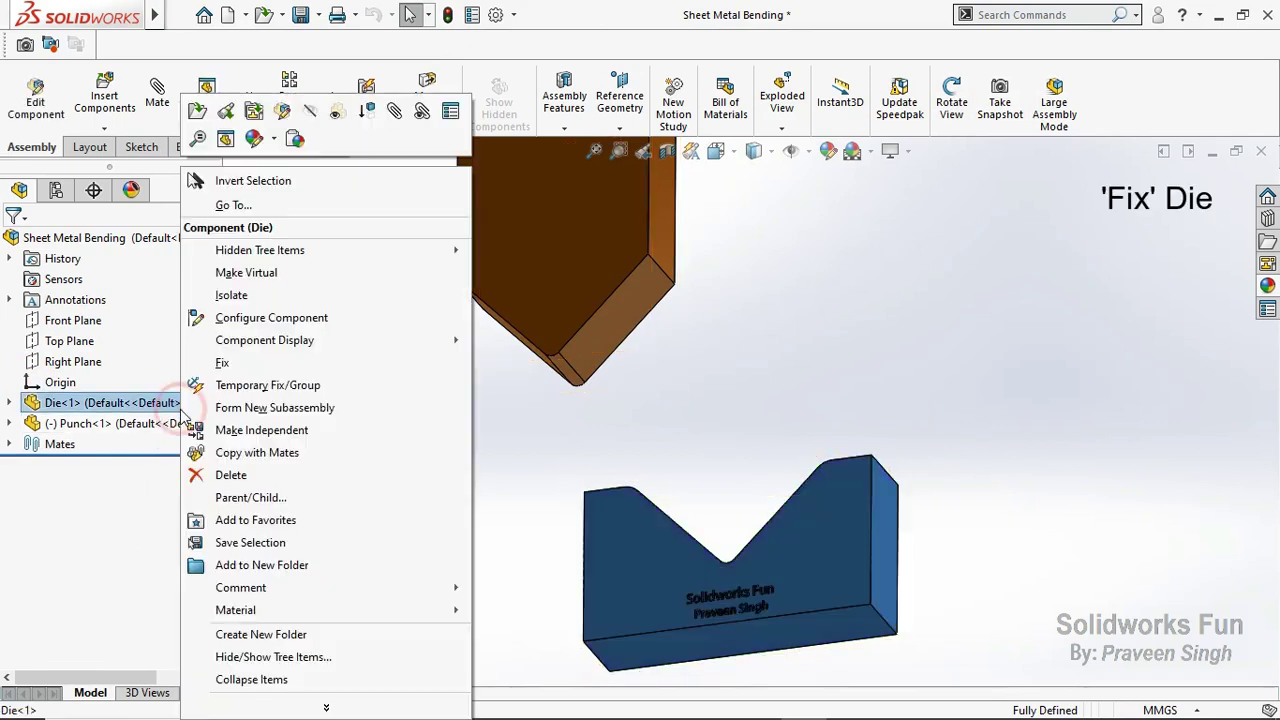
{"action": "left_click", "coordinate": [289, 365]}
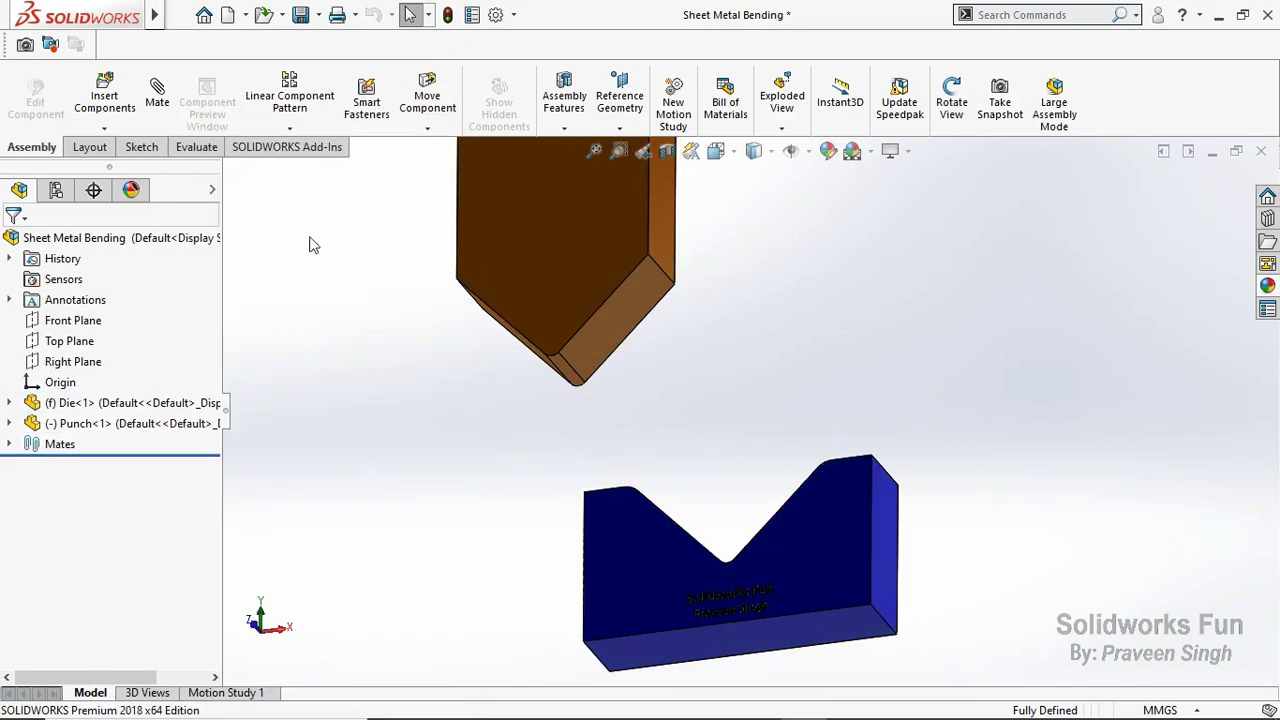
{"action": "left_click", "coordinate": [302, 16]}
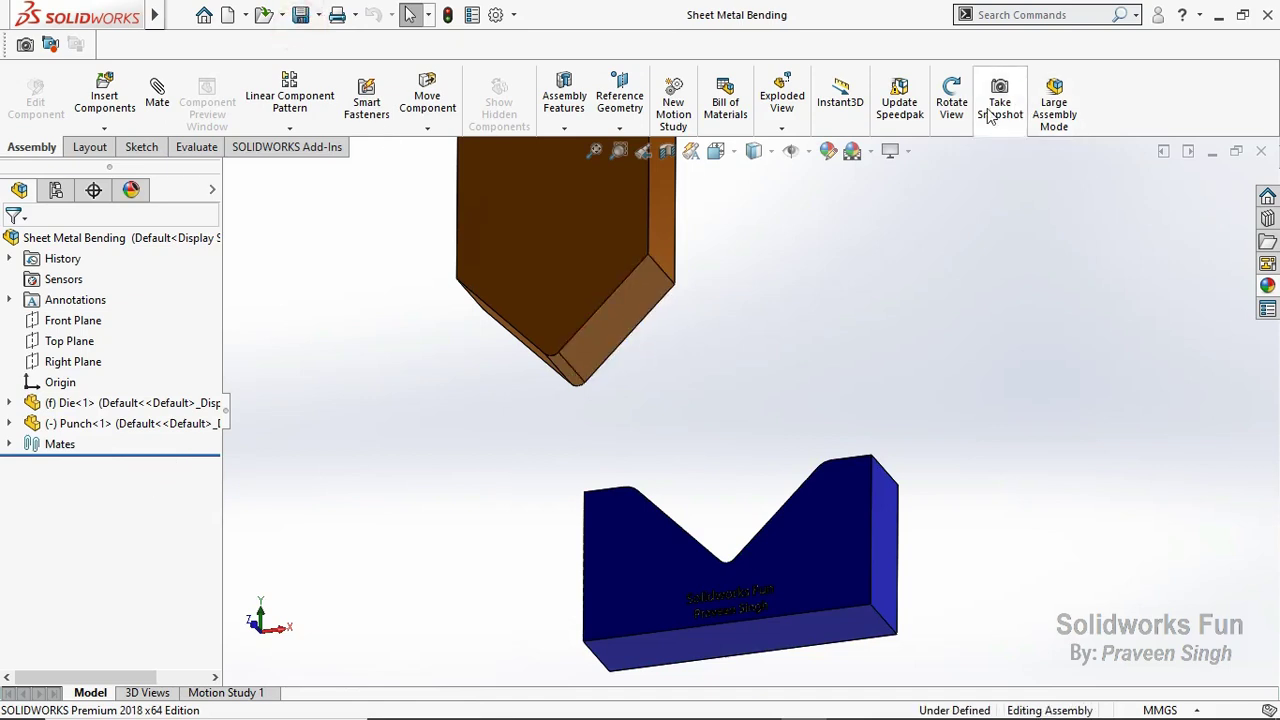
Step: Mate the punch's Front Plane coincident with the assembly's Front Plane
{"action": "left_click", "coordinate": [951, 104]}
{"action": "mouse_move", "coordinate": [894, 257]}
{"action": "left_mouse_down"}
{"action": "mouse_move", "coordinate": [849, 400]}
{"action": "mouse_move", "coordinate": [898, 289]}
{"action": "left_mouse_up"}
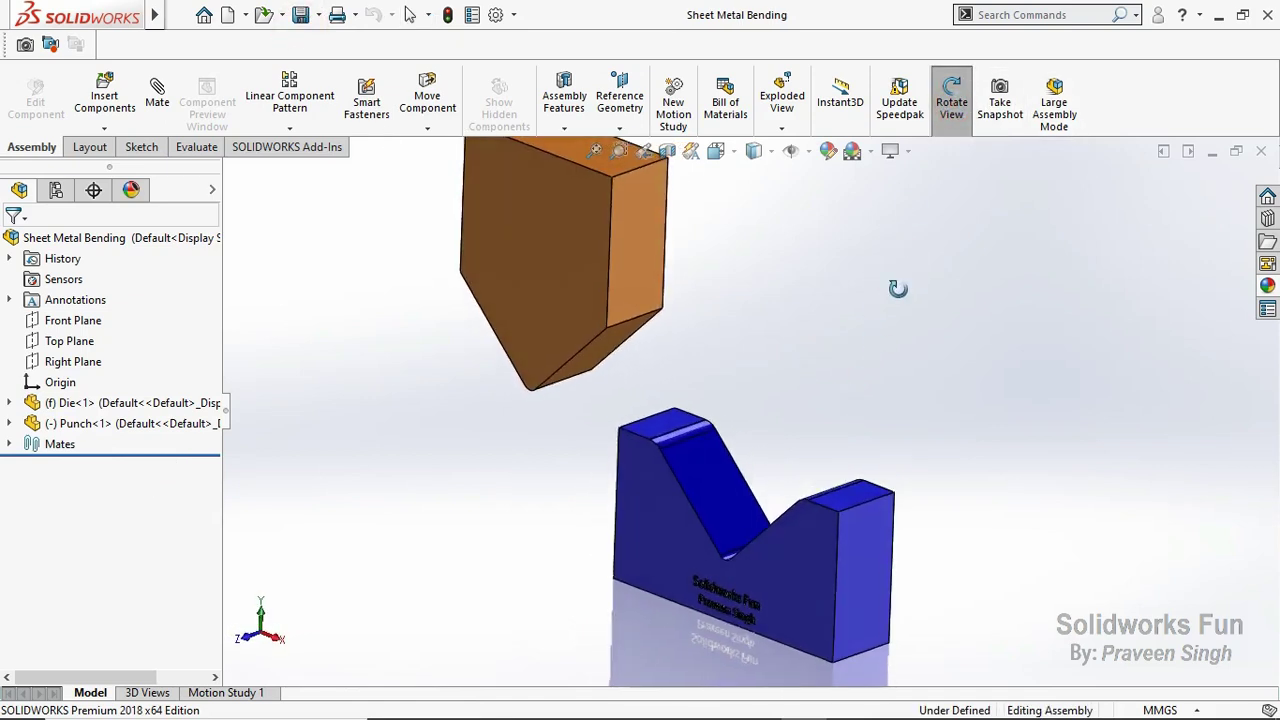
{"action": "left_click", "coordinate": [951, 130]}
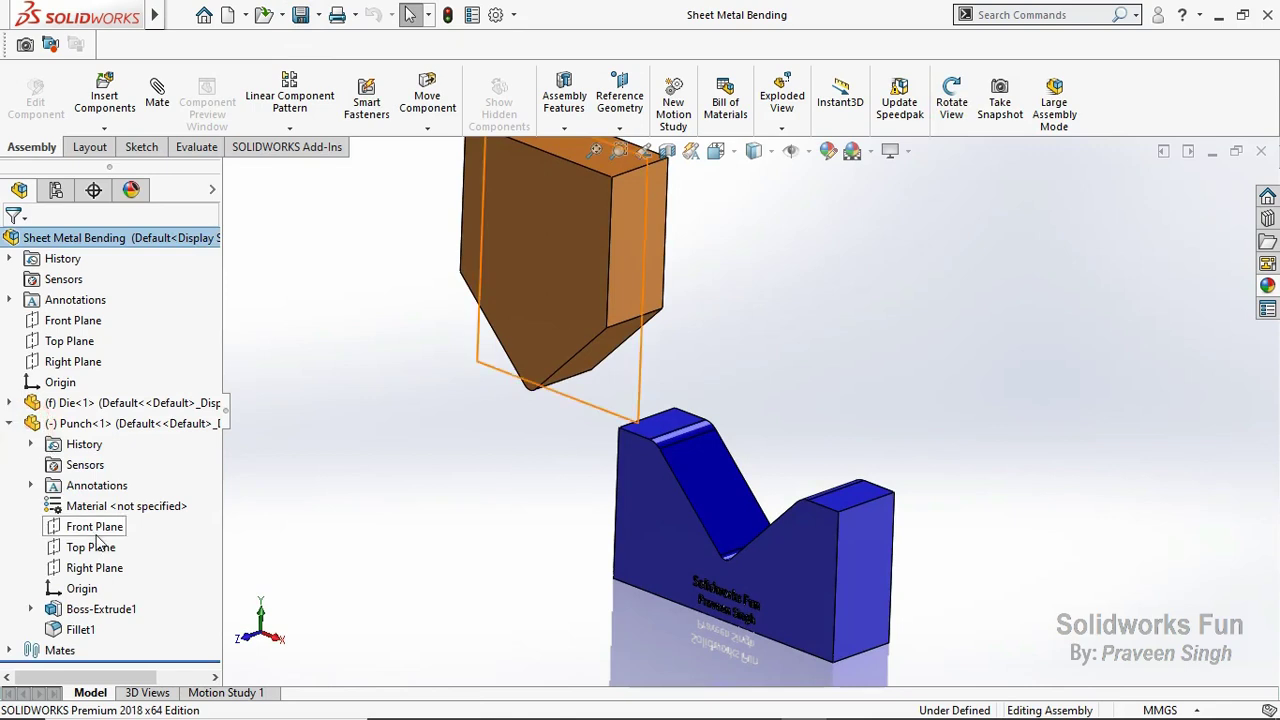
{"action": "left_click", "coordinate": [95, 527]}
{"action": "key", "text": "ctrl+8"}
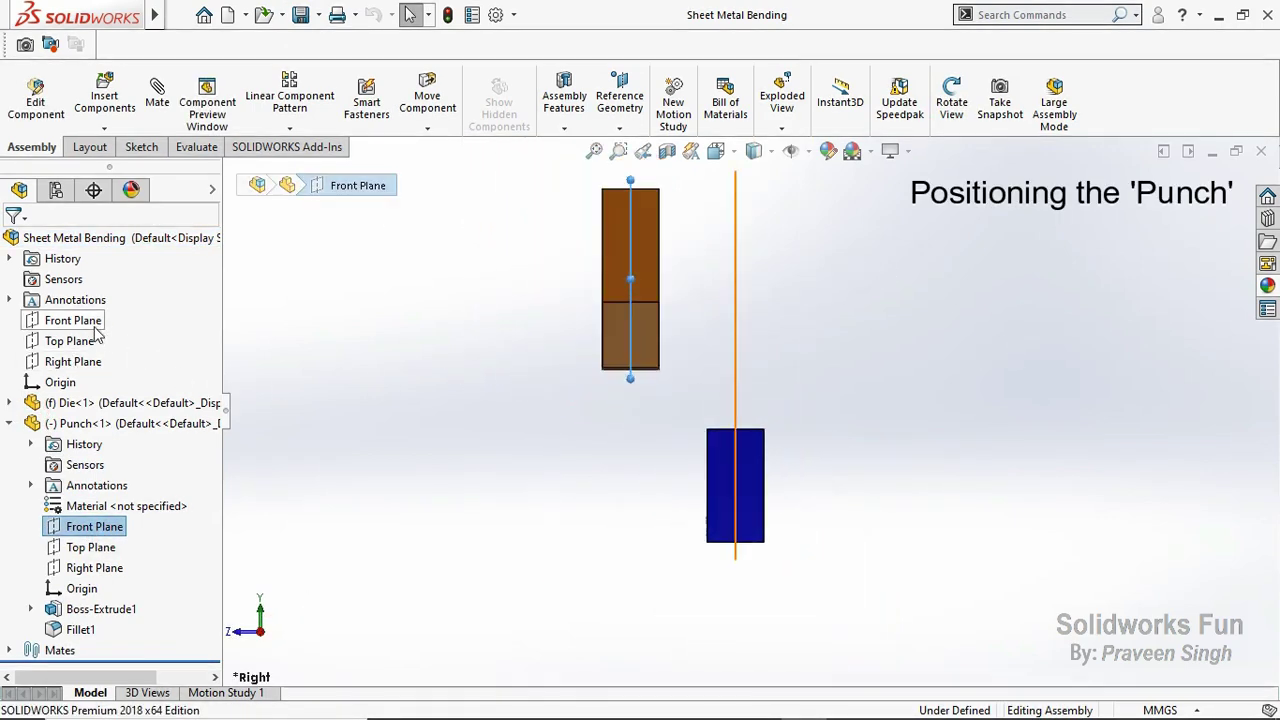
{"action": "left_click", "coordinate": [95, 328], "text": "ctrl"}
{"action": "left_click", "coordinate": [108, 334]}
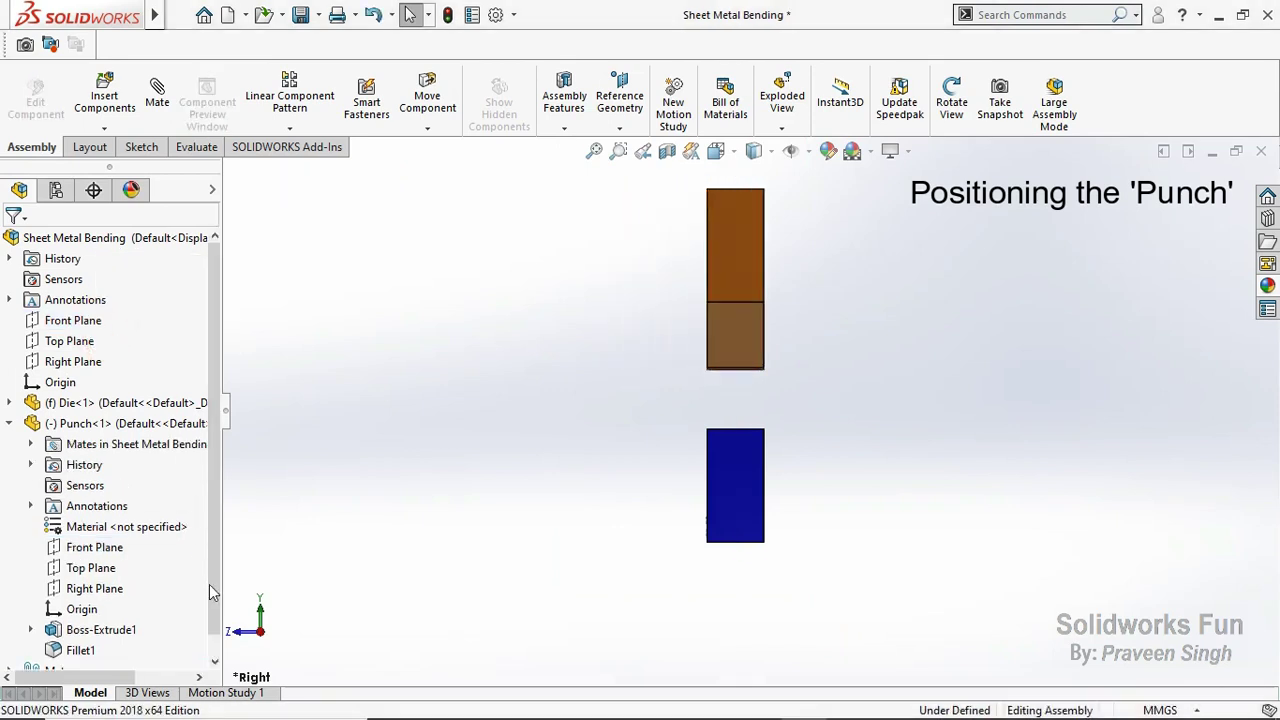
Step: Mate the punch's Right Plane coincident with the assembly's Right Plane to centre it
{"action": "key", "text": "ctrl+1"}
{"action": "left_click", "coordinate": [88, 364]}
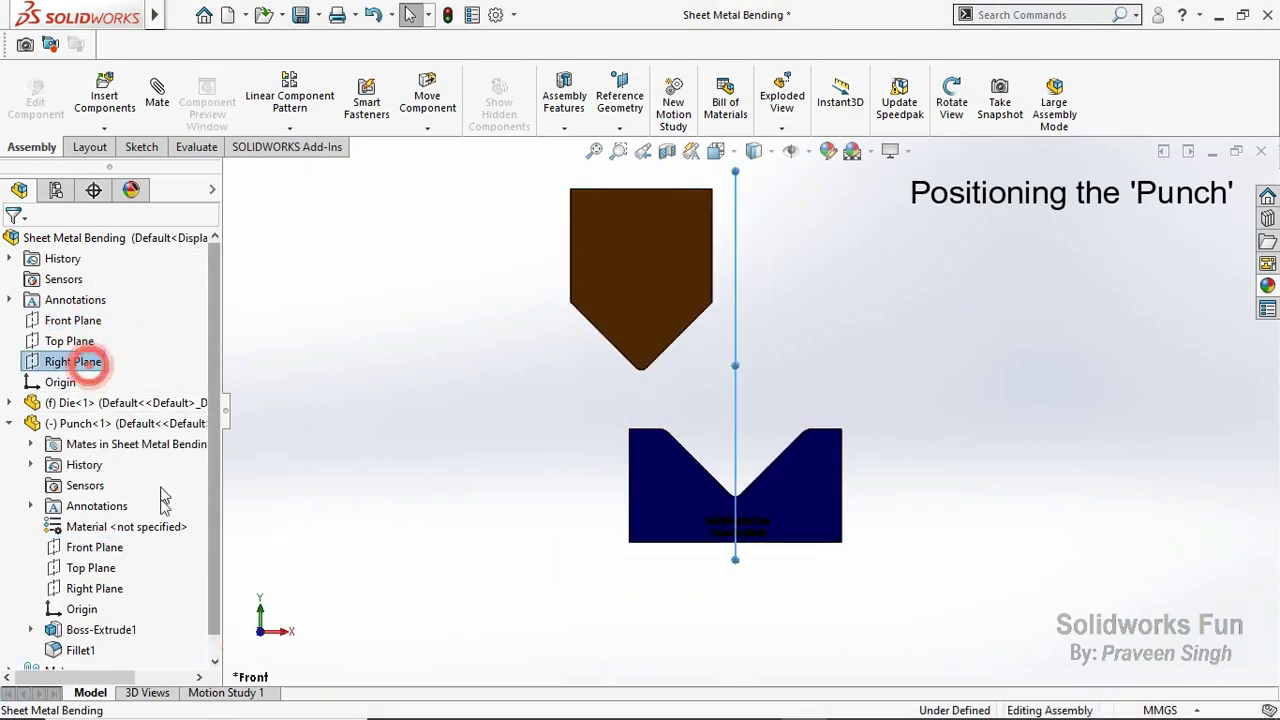
{"action": "left_click", "coordinate": [113, 594], "text": "ctrl"}
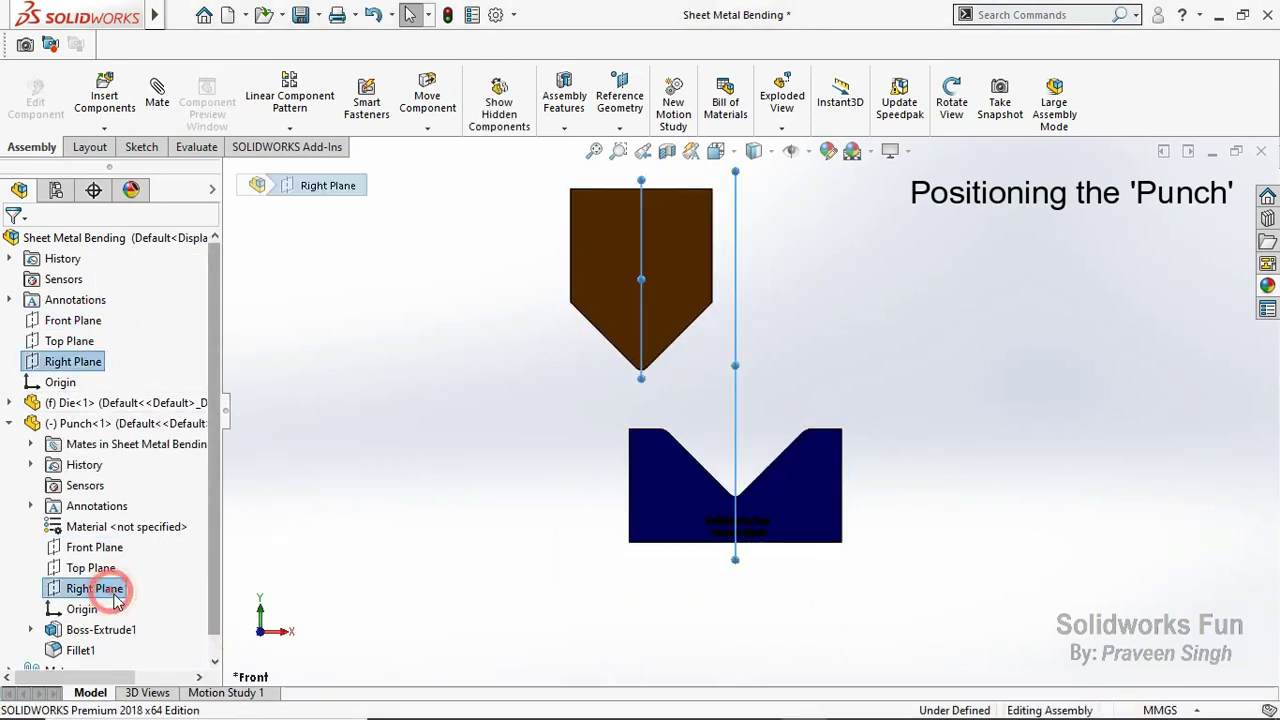
{"action": "left_click", "coordinate": [128, 604]}
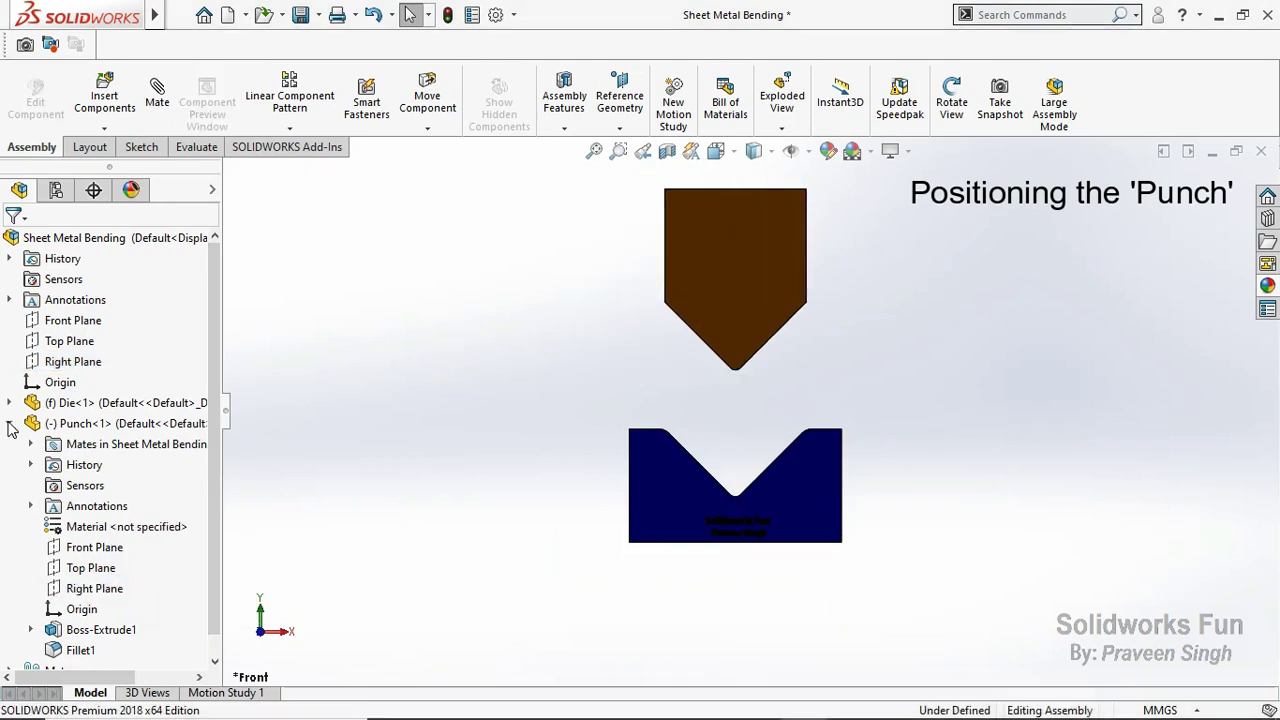
Step: Expand the Mates folder and test-drag the punch down toward the die's V
{"action": "left_click", "coordinate": [9, 424]}
{"action": "left_click", "coordinate": [10, 445]}
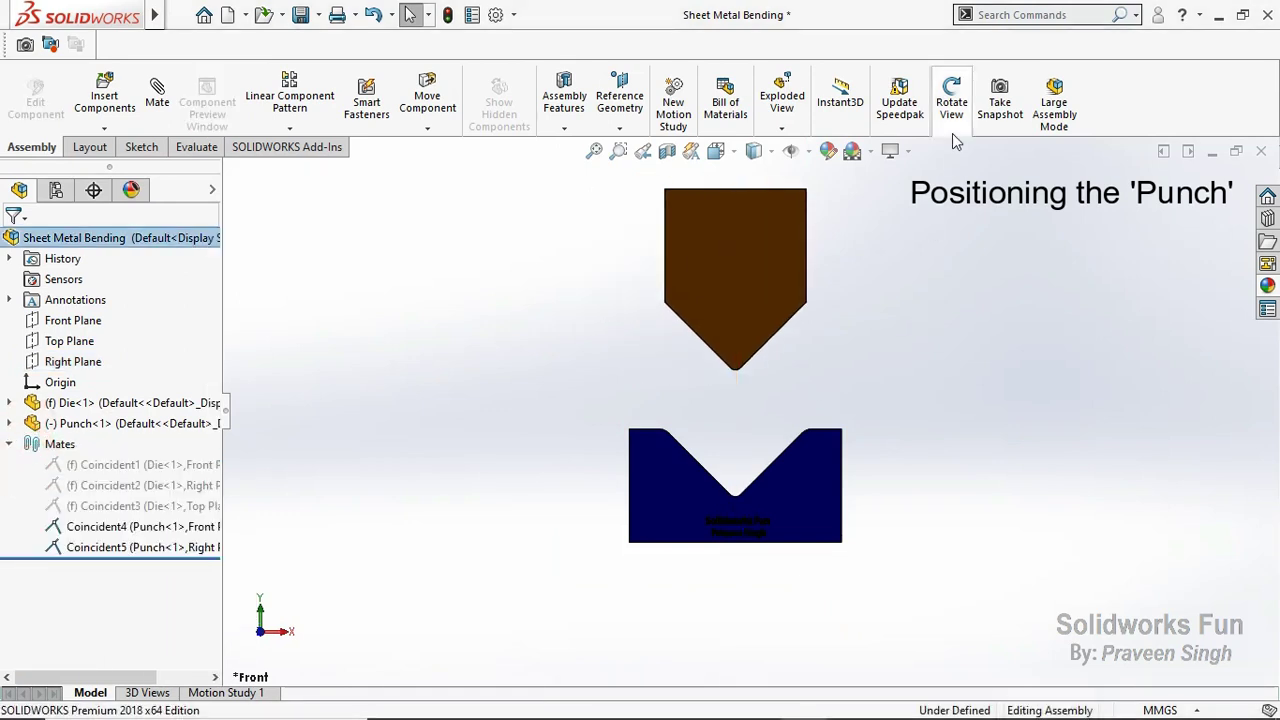
{"action": "left_click", "coordinate": [951, 100]}
{"action": "left_click_drag", "start_coordinate": [960, 140], "coordinate": [930, 218]}
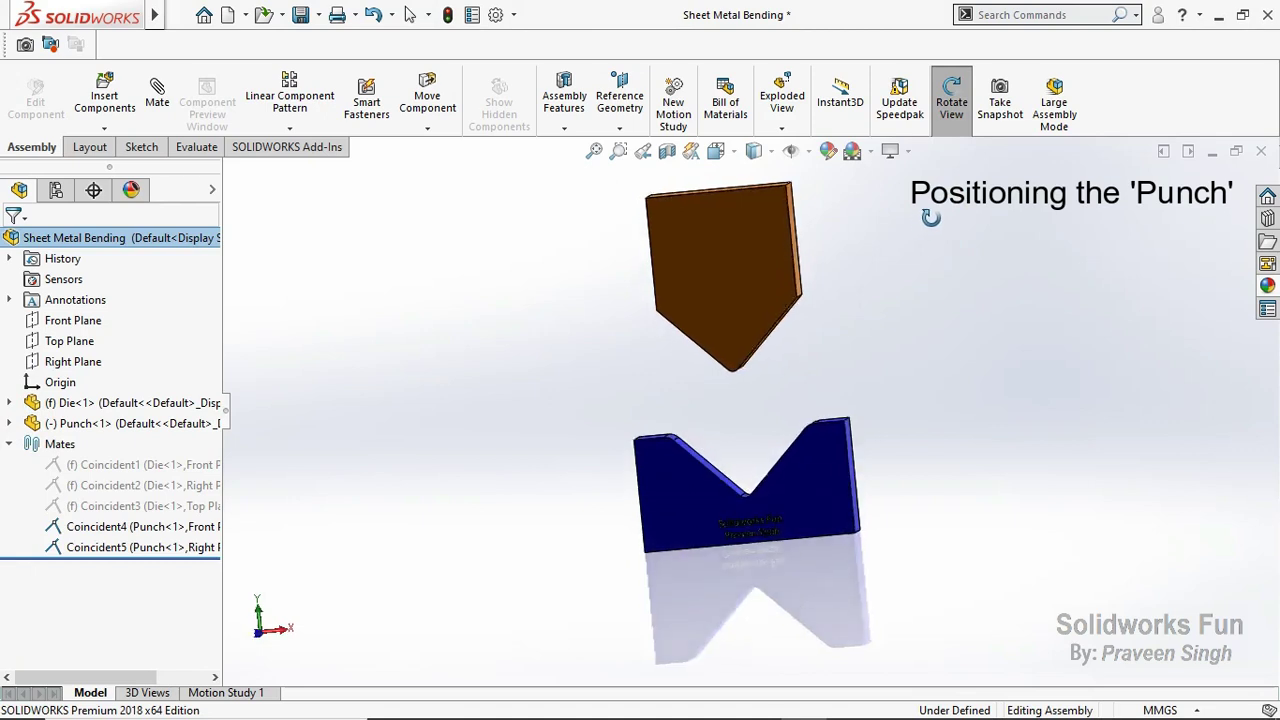
{"action": "left_click", "coordinate": [951, 100]}
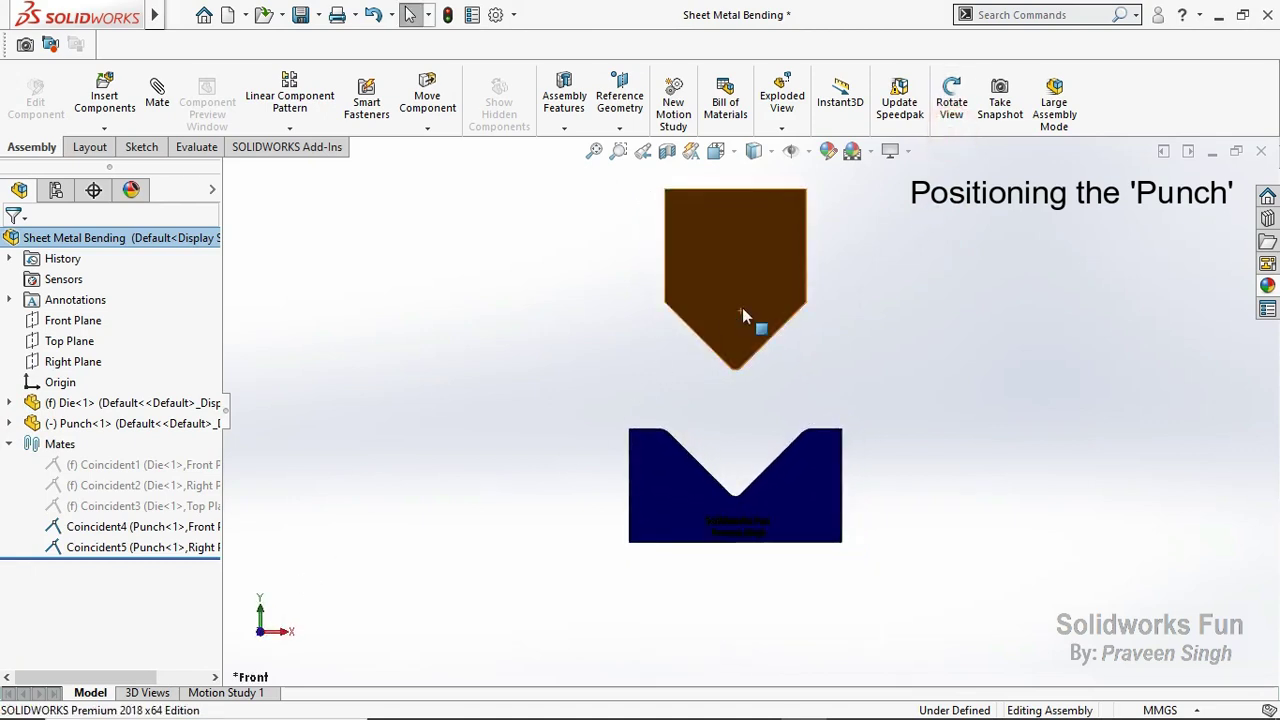
{"action": "mouse_move", "coordinate": [742, 307]}
{"action": "left_mouse_down"}
{"action": "mouse_move", "coordinate": [757, 450]}
{"action": "mouse_move", "coordinate": [829, 423]}
{"action": "left_mouse_up"}
{"action": "scroll", "coordinate": [741, 428], "scroll_direction": "down", "scroll_amount": 3}
Step: Add an 81 mm distance mate between the punch's top face and the die's top face
{"action": "left_click", "coordinate": [951, 100]}
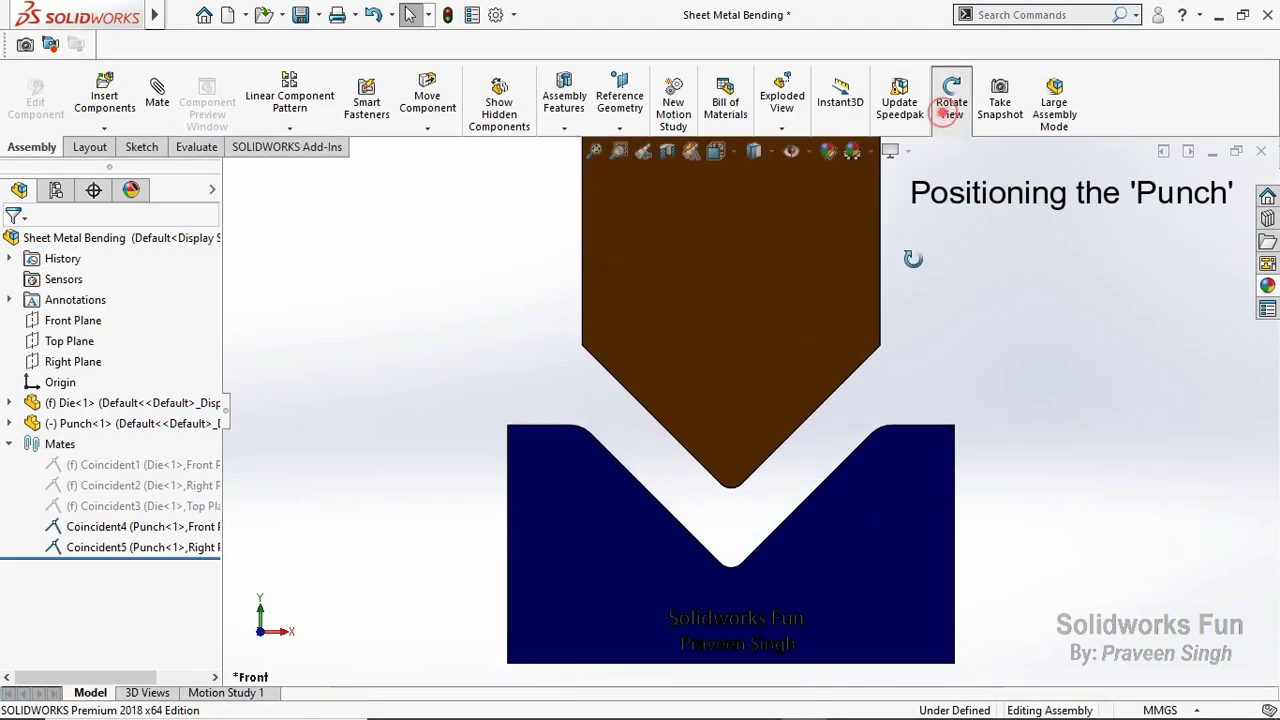
{"action": "mouse_move", "coordinate": [908, 251]}
{"action": "left_mouse_down"}
{"action": "mouse_move", "coordinate": [903, 309]}
{"action": "mouse_move", "coordinate": [940, 326]}
{"action": "left_mouse_up"}
{"action": "left_click", "coordinate": [952, 126]}
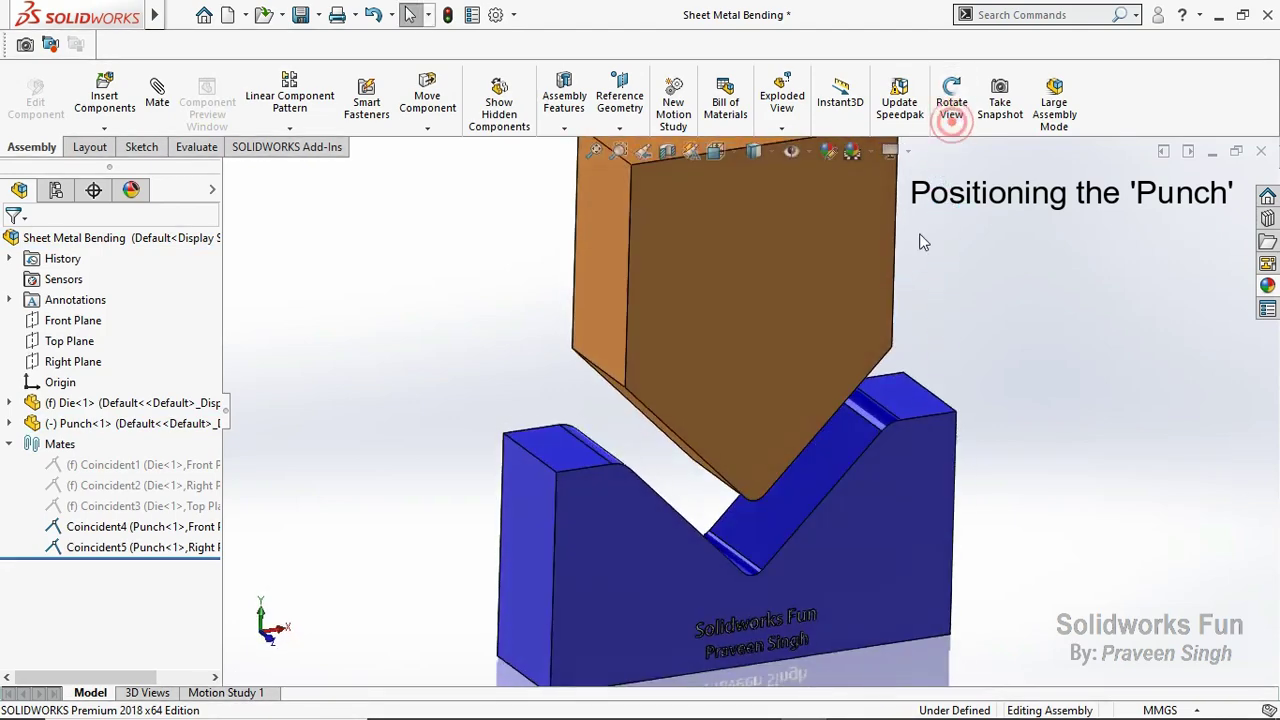
{"action": "middle_click_drag", "start_coordinate": [920, 240], "coordinate": [704, 213]}
{"action": "left_click", "coordinate": [593, 182]}
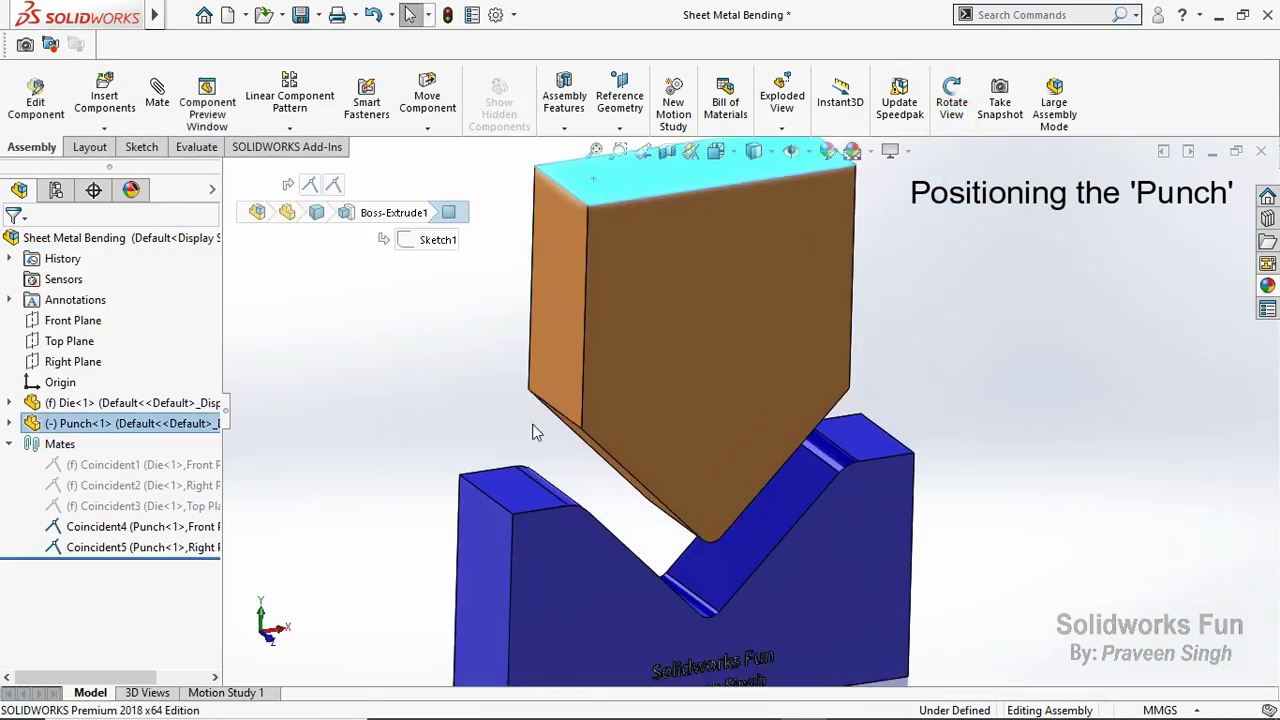
{"action": "left_click", "coordinate": [517, 490], "text": "ctrl"}
{"action": "left_click", "coordinate": [660, 466]}
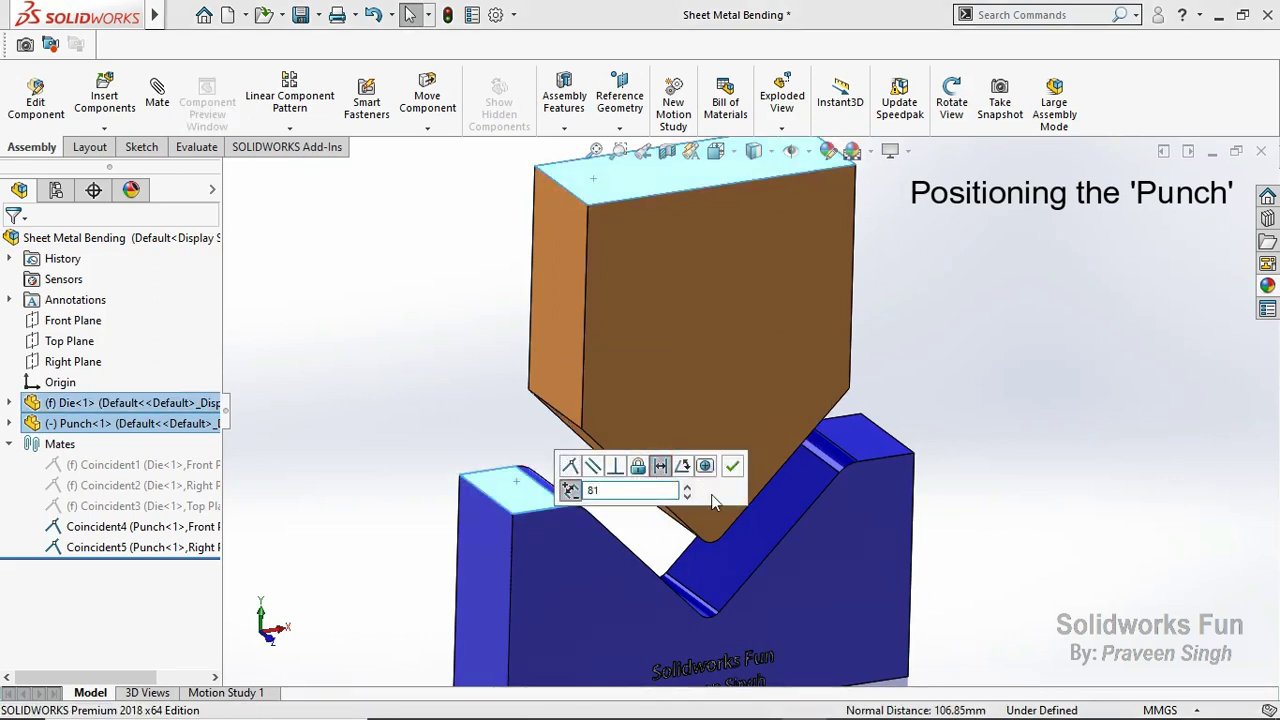
{"action": "left_click", "coordinate": [732, 468]}
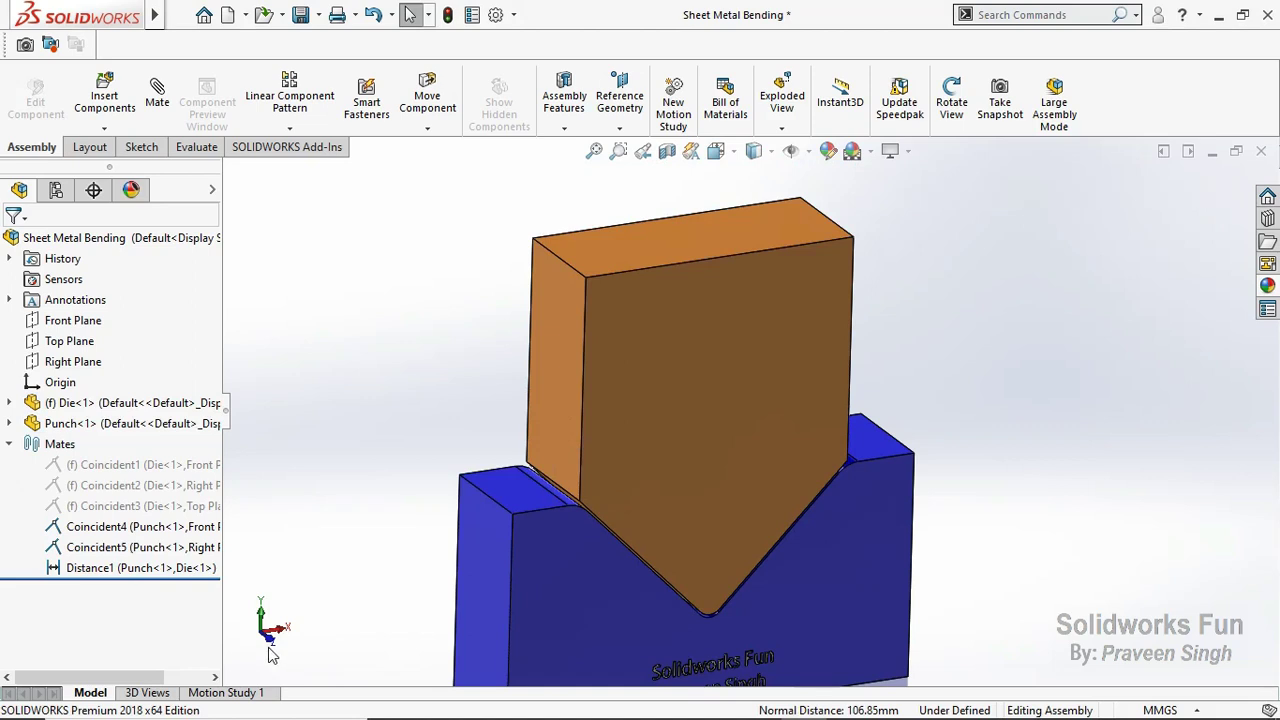
Step: From the front view, select the Distance1 mate and zoom to its mated faces
{"action": "left_click", "coordinate": [286, 646]}
{"action": "scroll", "coordinate": [731, 511], "scroll_direction": "down", "scroll_amount": 2}
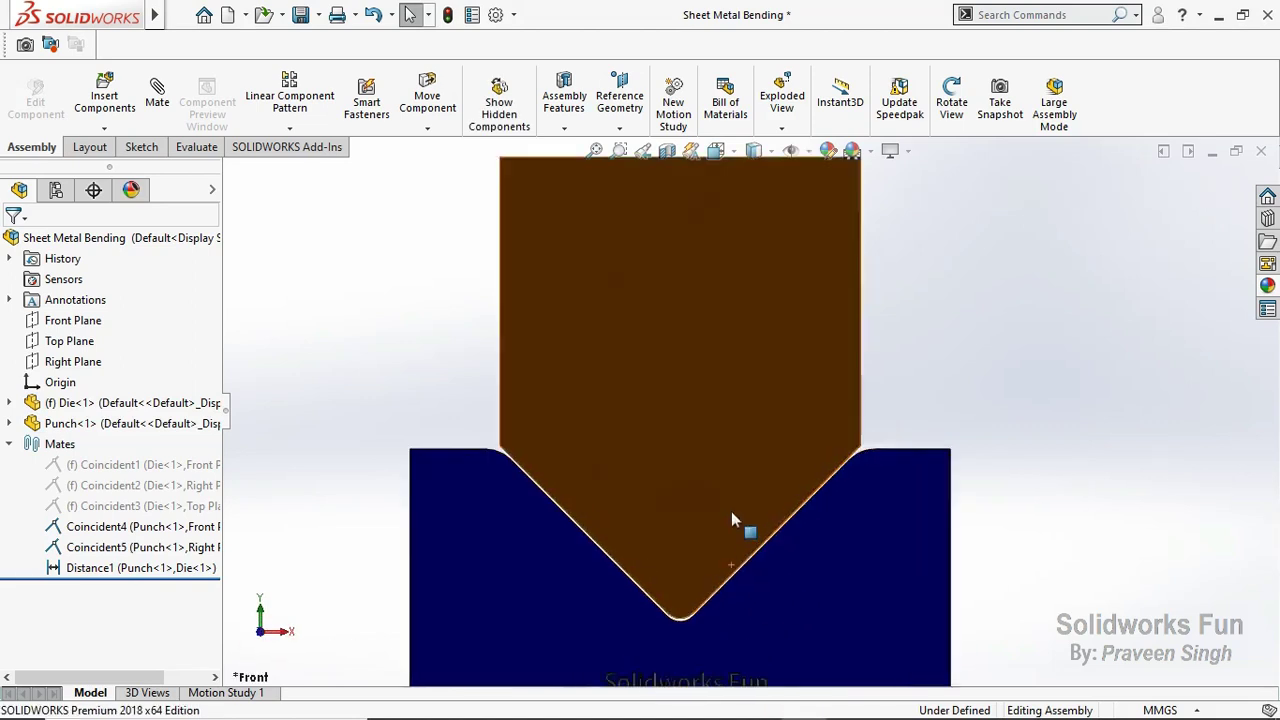
{"action": "scroll", "coordinate": [735, 494], "scroll_direction": "down", "scroll_amount": 2}
{"action": "scroll", "coordinate": [735, 495], "scroll_direction": "up", "scroll_amount": 1}
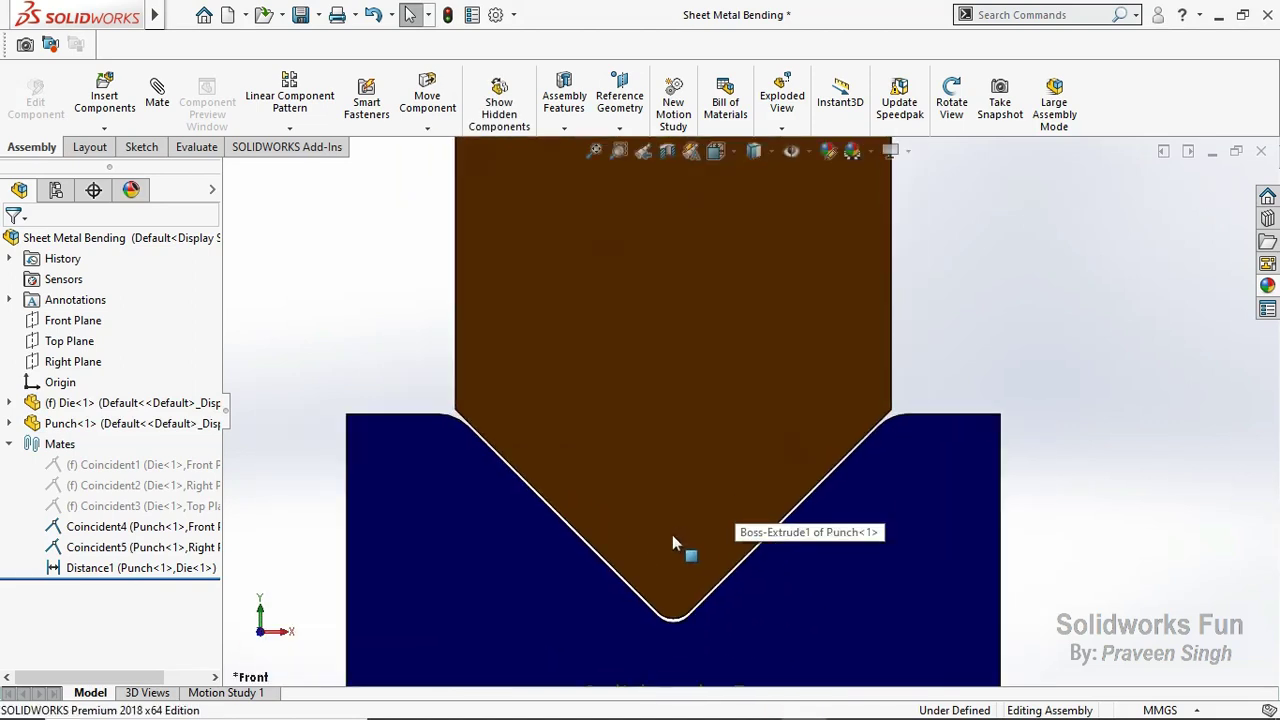
{"action": "left_click", "coordinate": [145, 568]}
{"action": "scroll", "coordinate": [700, 380], "scroll_direction": "up", "scroll_amount": 2}
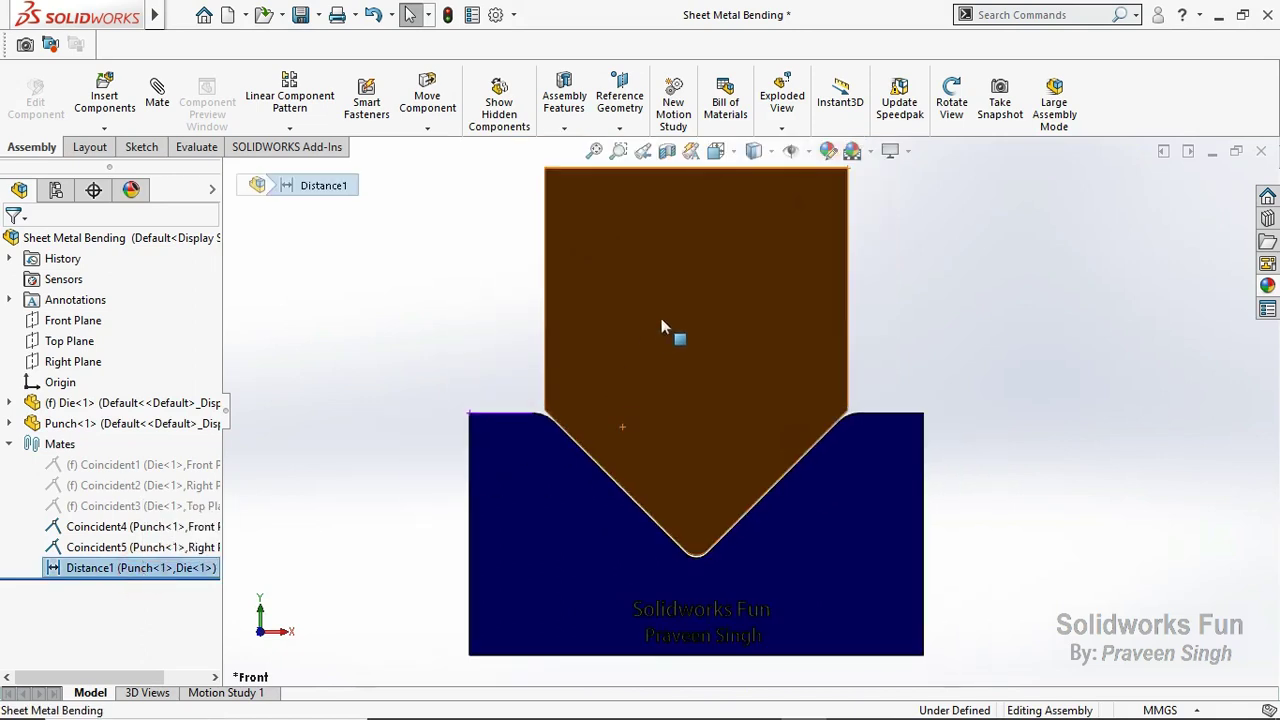
{"action": "scroll", "coordinate": [617, 455], "scroll_direction": "down", "scroll_amount": 2}
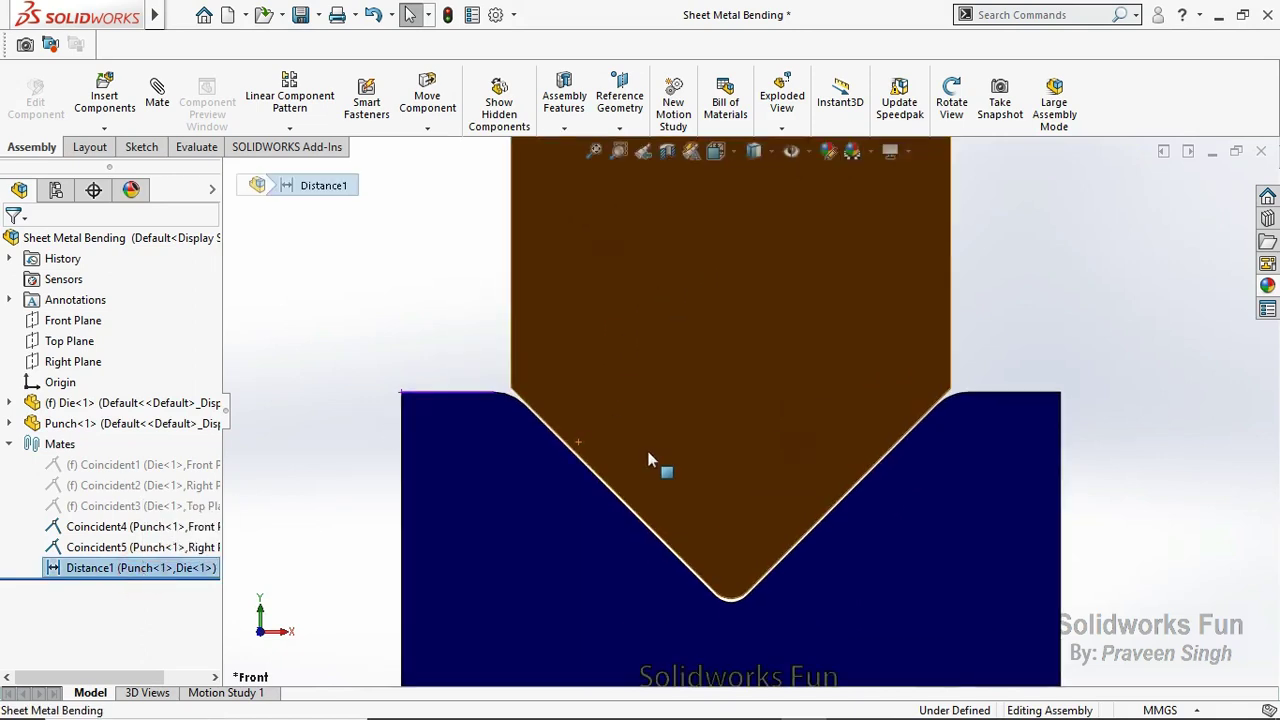
{"action": "left_click", "coordinate": [497, 350]}
{"action": "scroll", "coordinate": [538, 370], "scroll_direction": "up", "scroll_amount": 2}
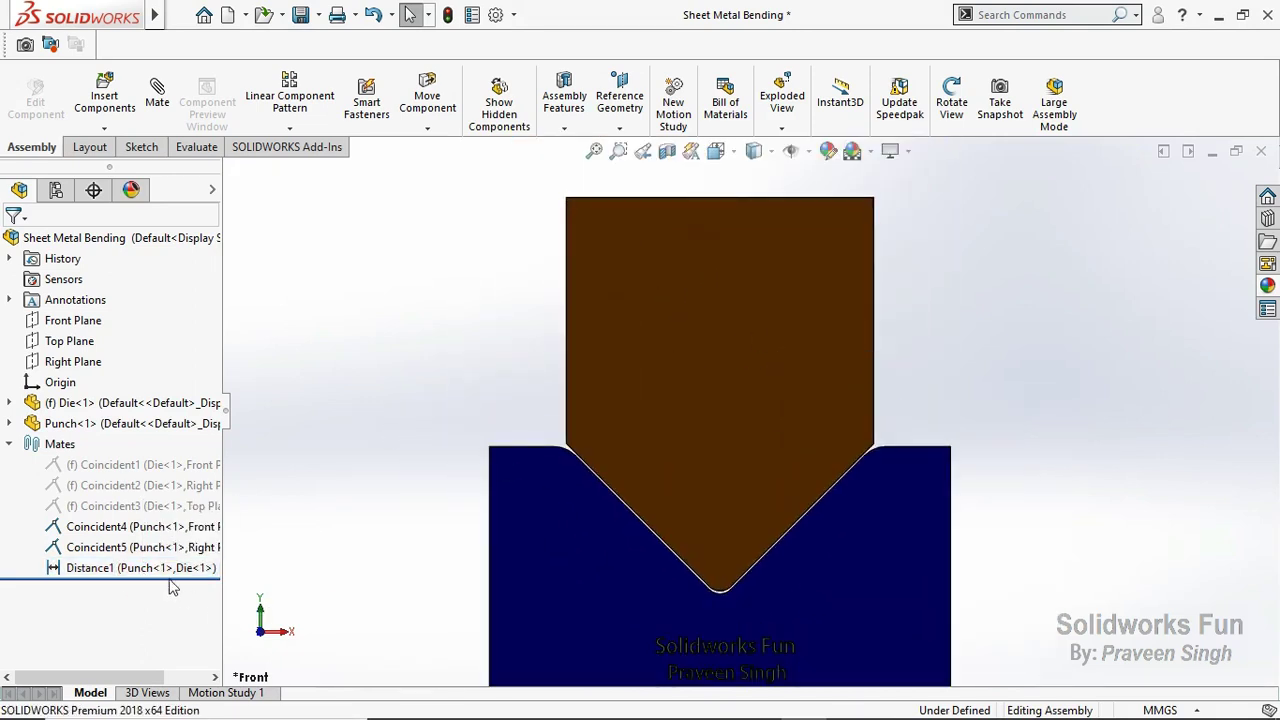
{"action": "left_click", "coordinate": [160, 568]}
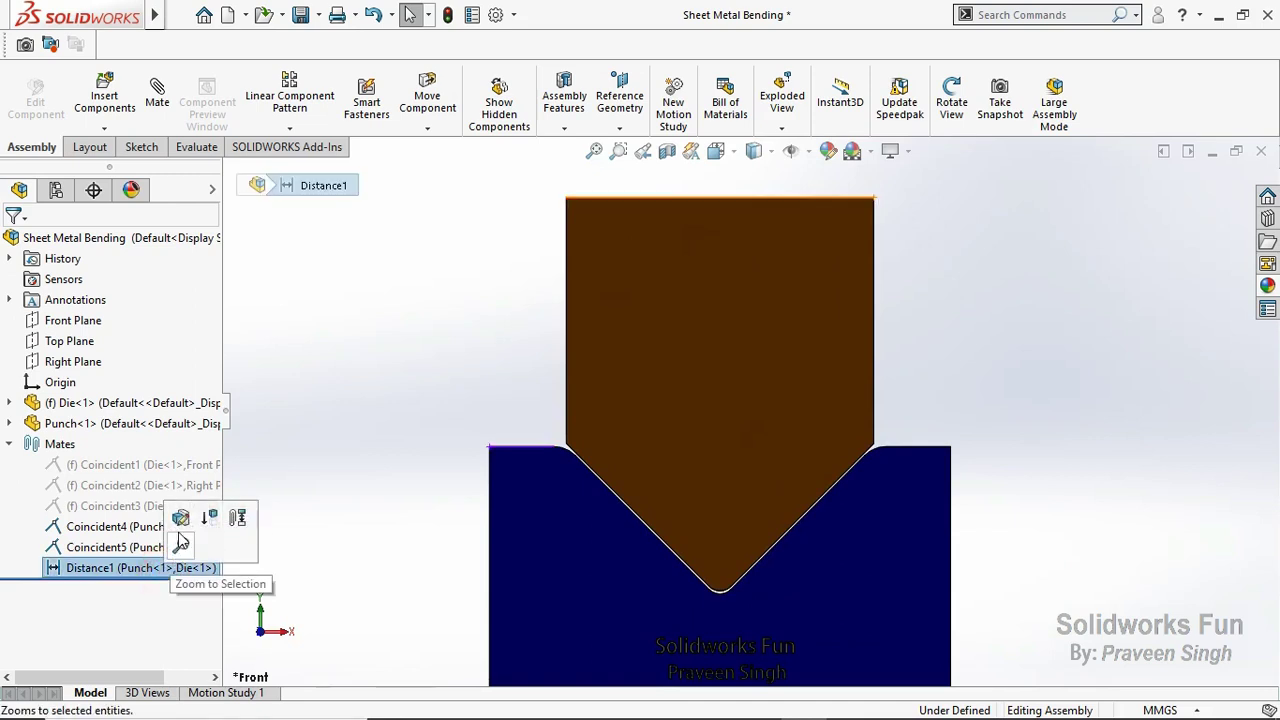
{"action": "left_click", "coordinate": [180, 548]}
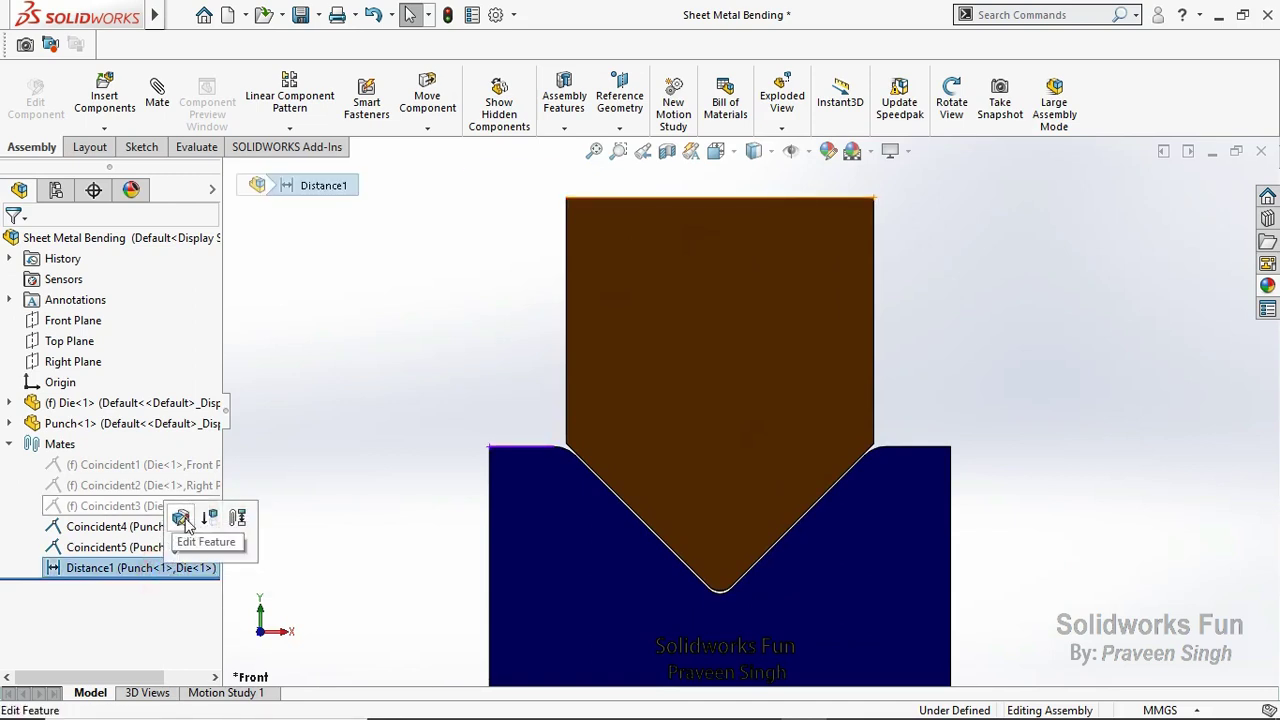
Step: Accept the Distance1 mate unchanged, then suppress it
{"action": "left_click", "coordinate": [183, 522]}
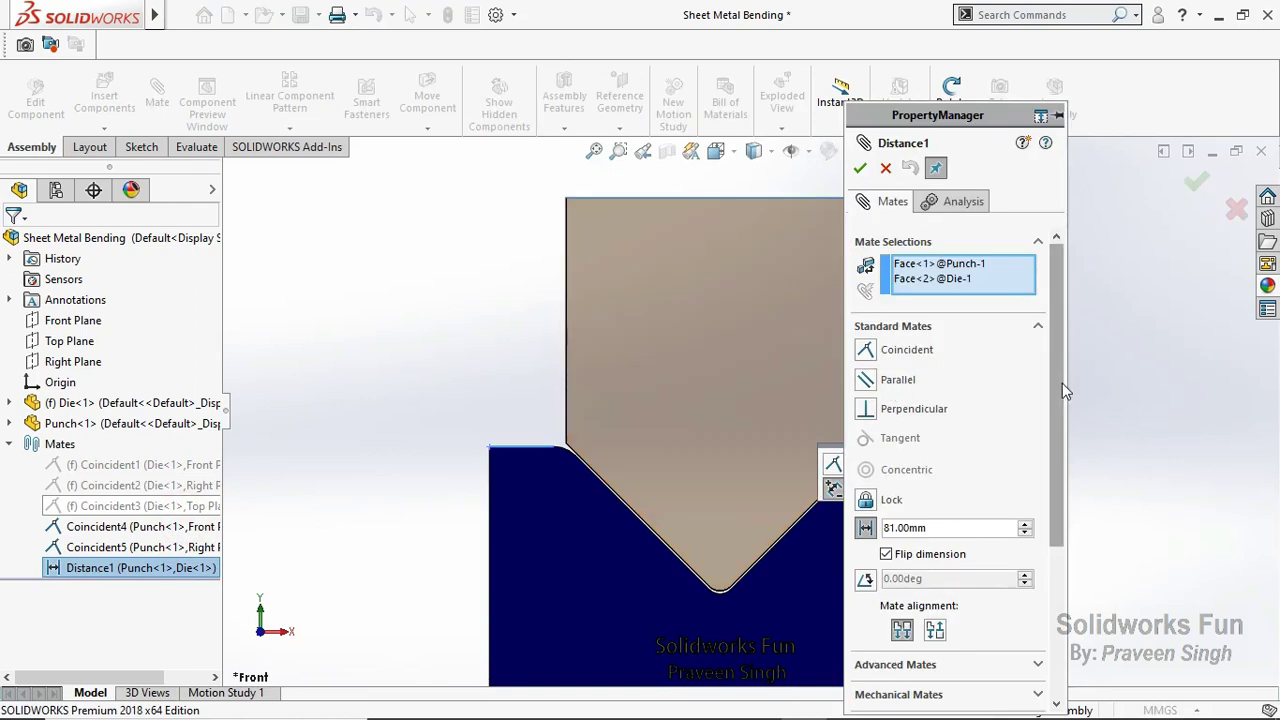
{"action": "left_click_drag", "start_coordinate": [1062, 383], "coordinate": [1059, 431]}
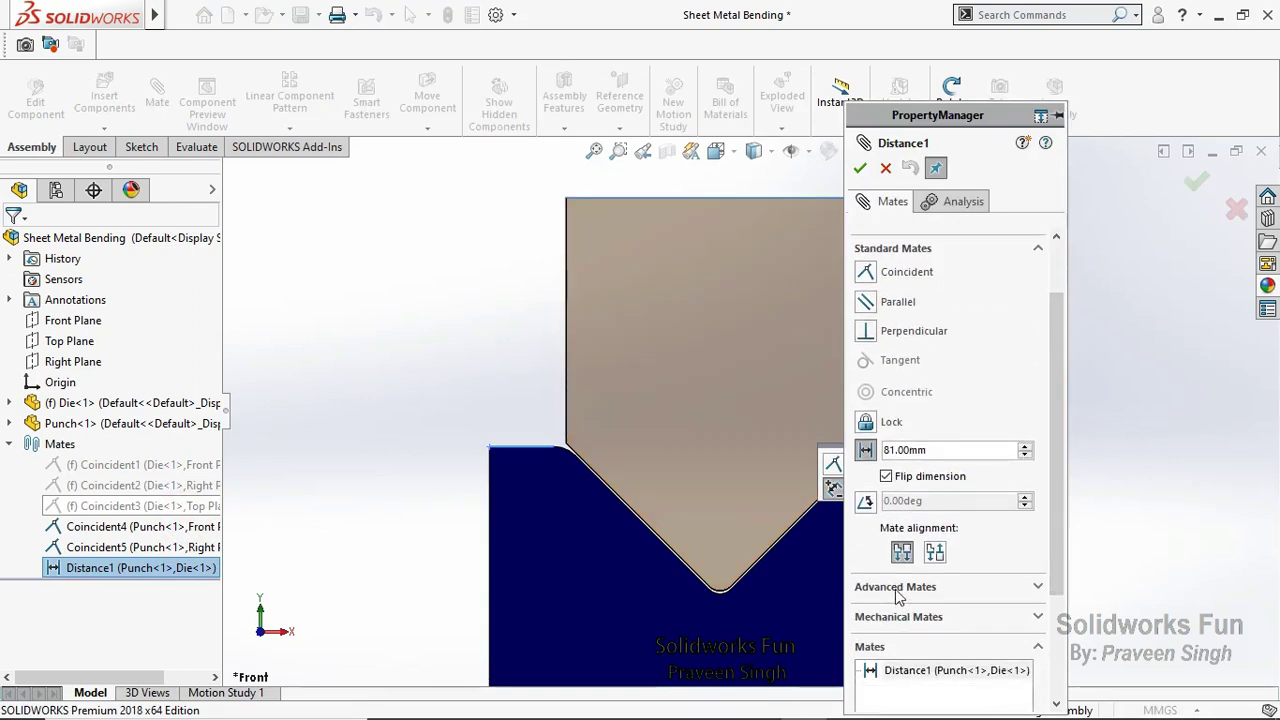
{"action": "left_click", "coordinate": [860, 168]}
{"action": "left_click", "coordinate": [188, 568]}
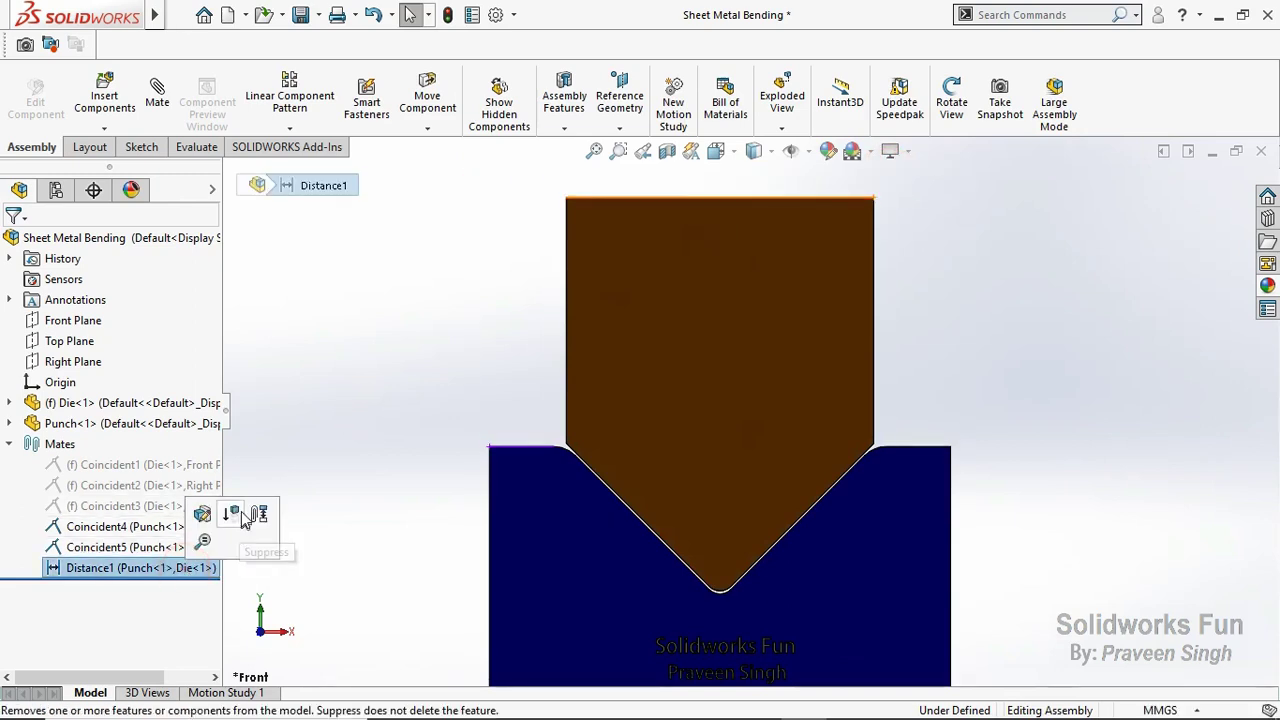
{"action": "left_click", "coordinate": [243, 514]}
Step: Lift the punch clear above the die, rebuild, and save the assembly
{"action": "left_click_drag", "start_coordinate": [703, 486], "coordinate": [716, 390]}
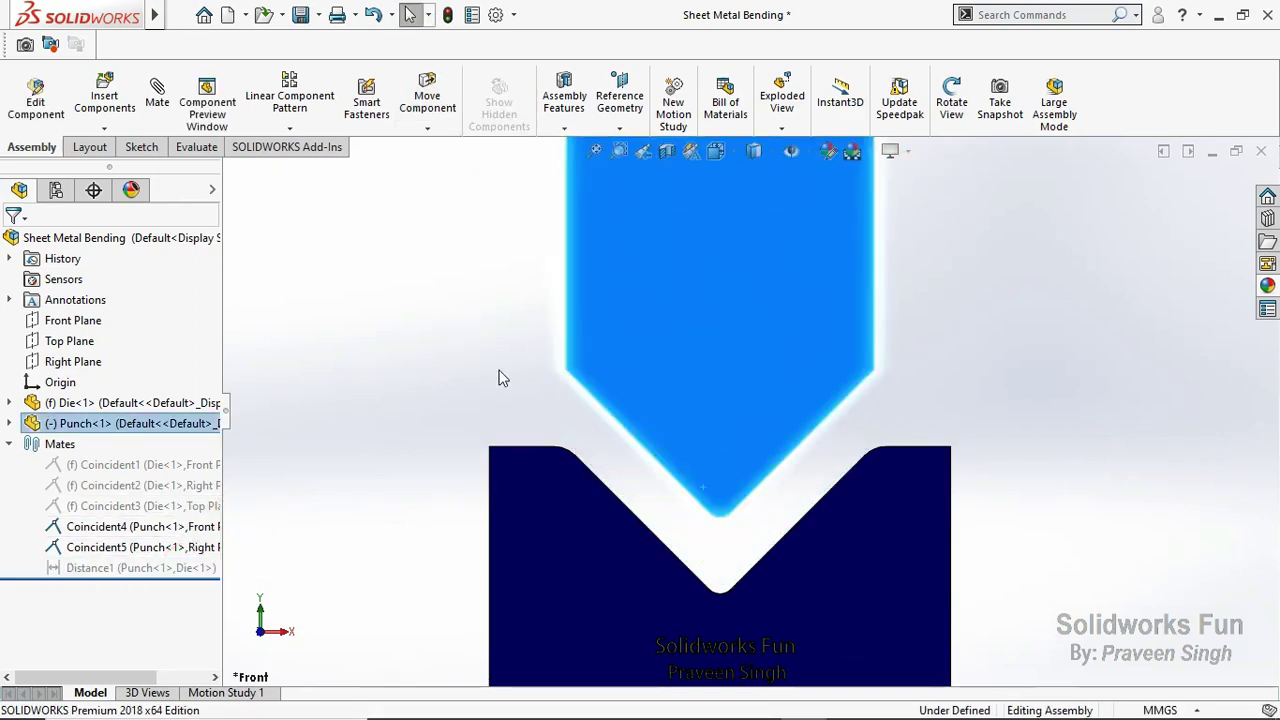
{"action": "left_click", "coordinate": [497, 365]}
{"action": "left_click", "coordinate": [449, 16]}
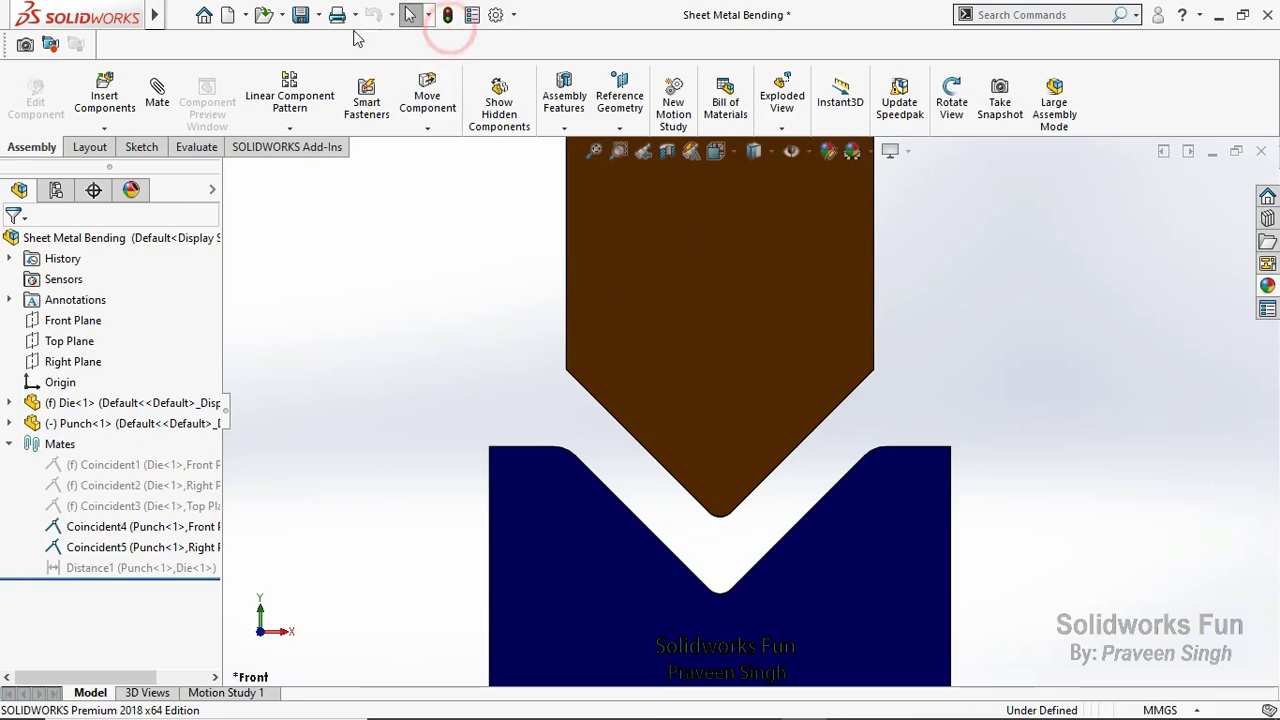
{"action": "left_click", "coordinate": [302, 18]}
{"action": "scroll", "coordinate": [972, 297], "scroll_direction": "up", "scroll_amount": 2}
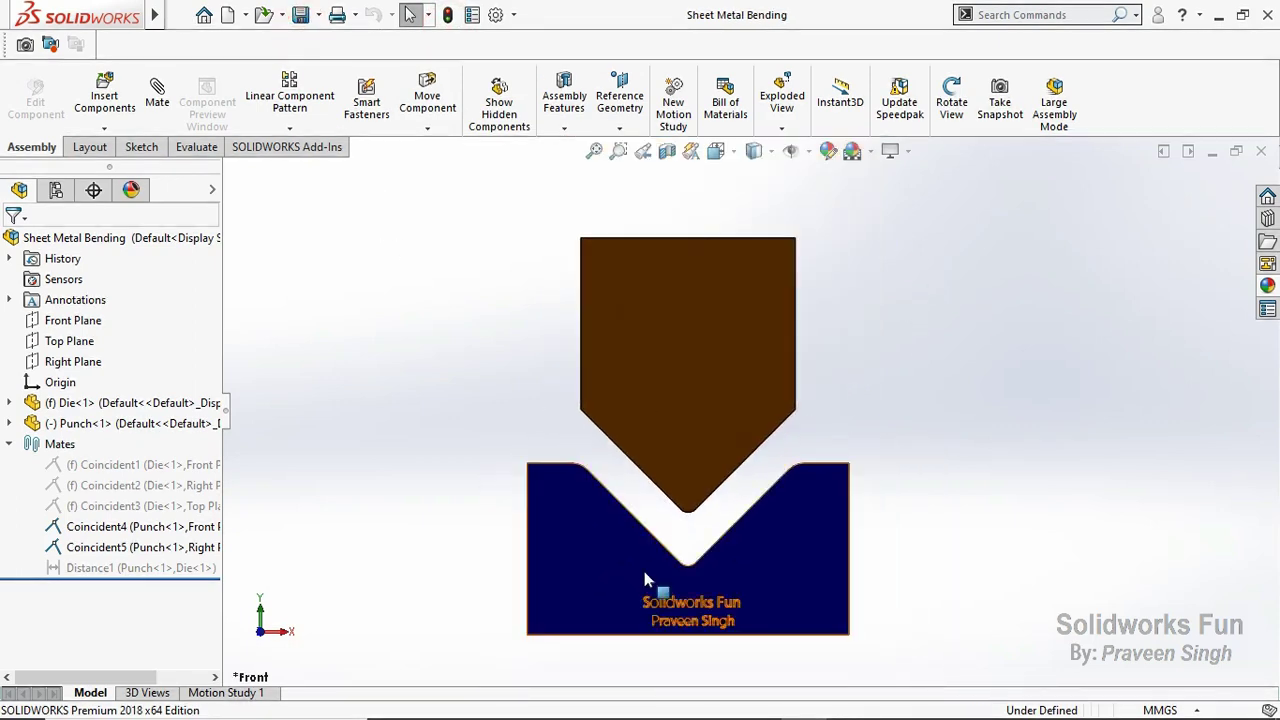
{"action": "scroll", "coordinate": [618, 555], "scroll_direction": "down", "scroll_amount": 2}
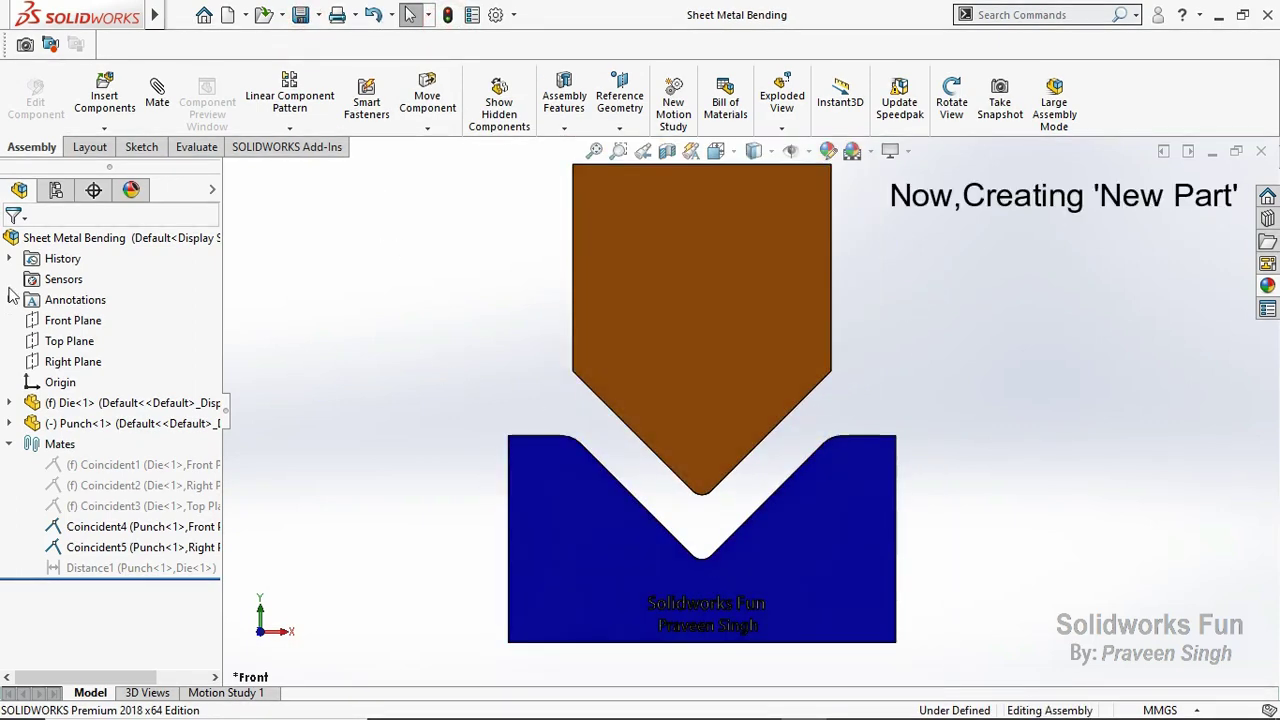
Step: Insert a new part, Part3, into the die-and-punch assembly
{"action": "left_click", "coordinate": [104, 128]}
{"action": "left_click", "coordinate": [120, 171]}
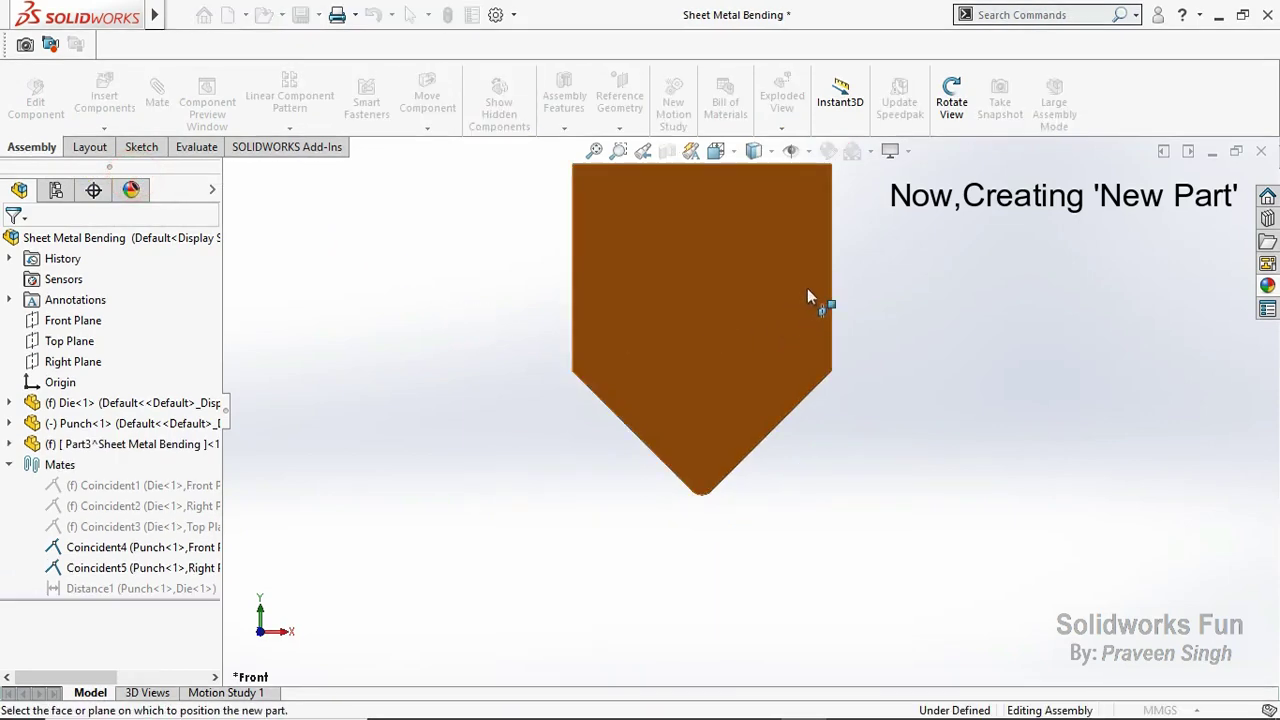
{"action": "left_click", "coordinate": [360, 340]}
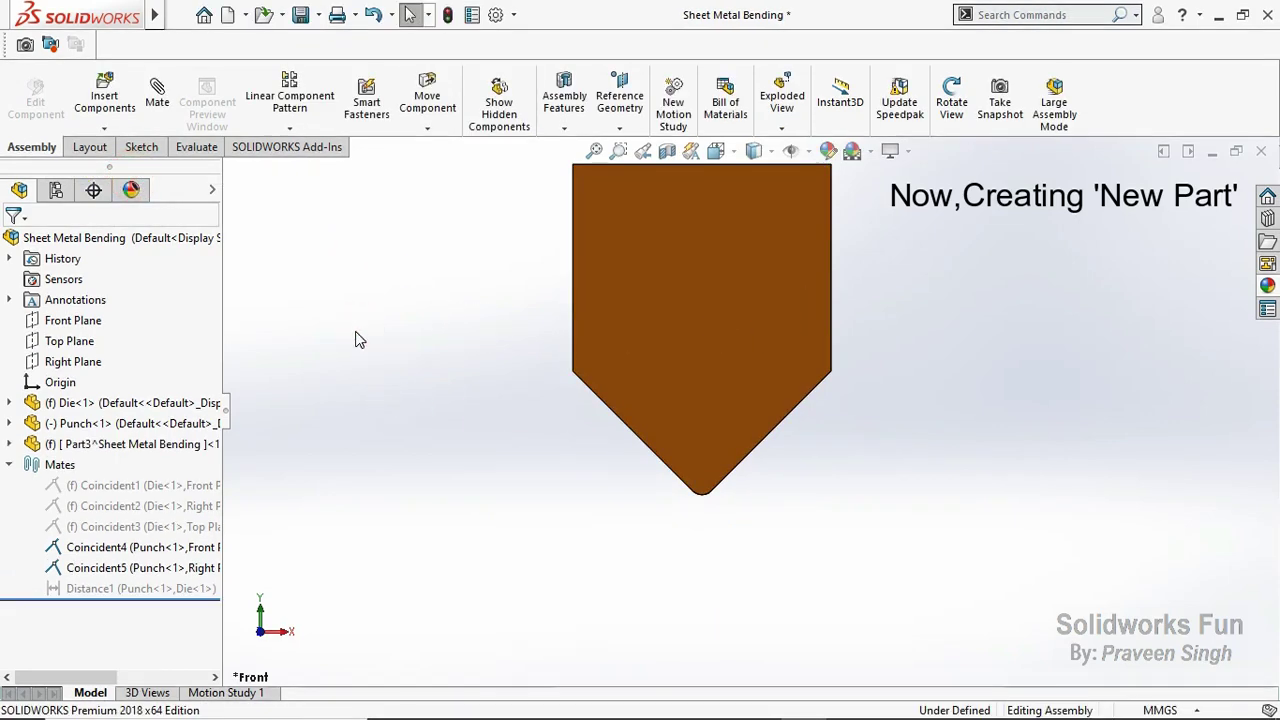
{"action": "left_click", "coordinate": [447, 15]}
{"action": "right_click", "coordinate": [110, 450]}
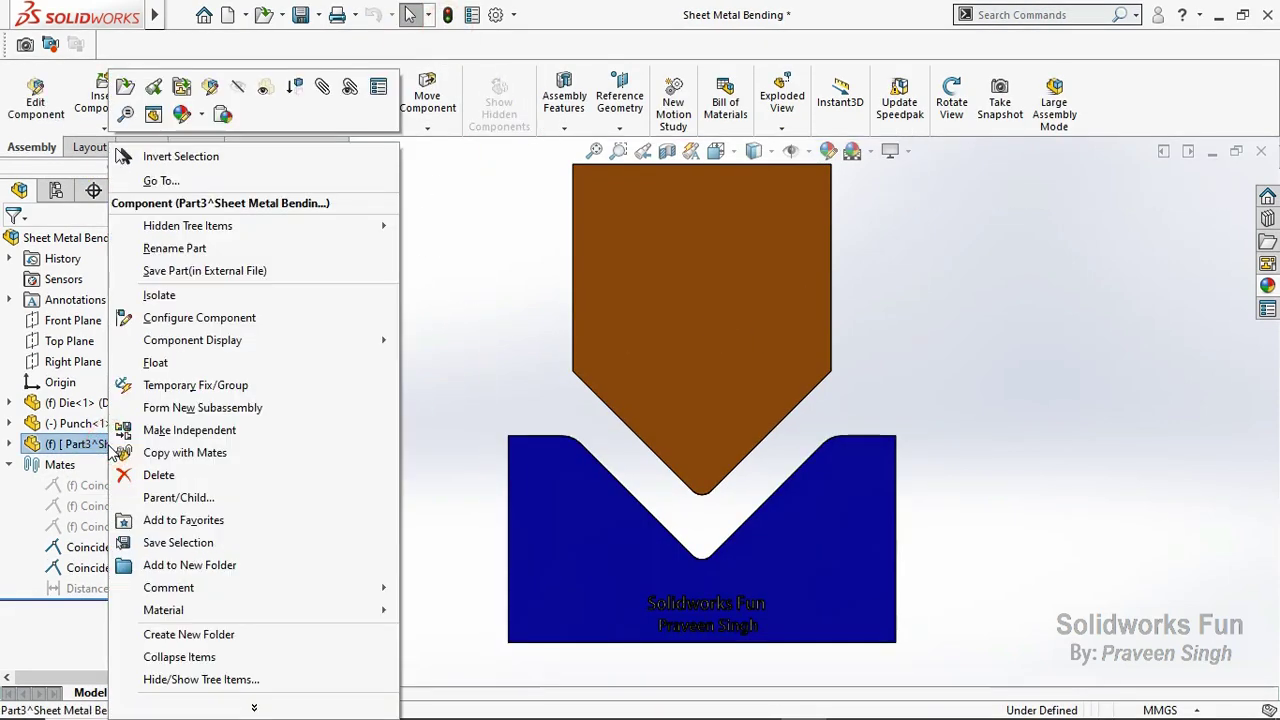
{"action": "left_click", "coordinate": [485, 432]}
Step: Try sketching on Part3's Front Plane, dismiss the warning and exit back to the assembly
{"action": "left_click", "coordinate": [9, 444]}
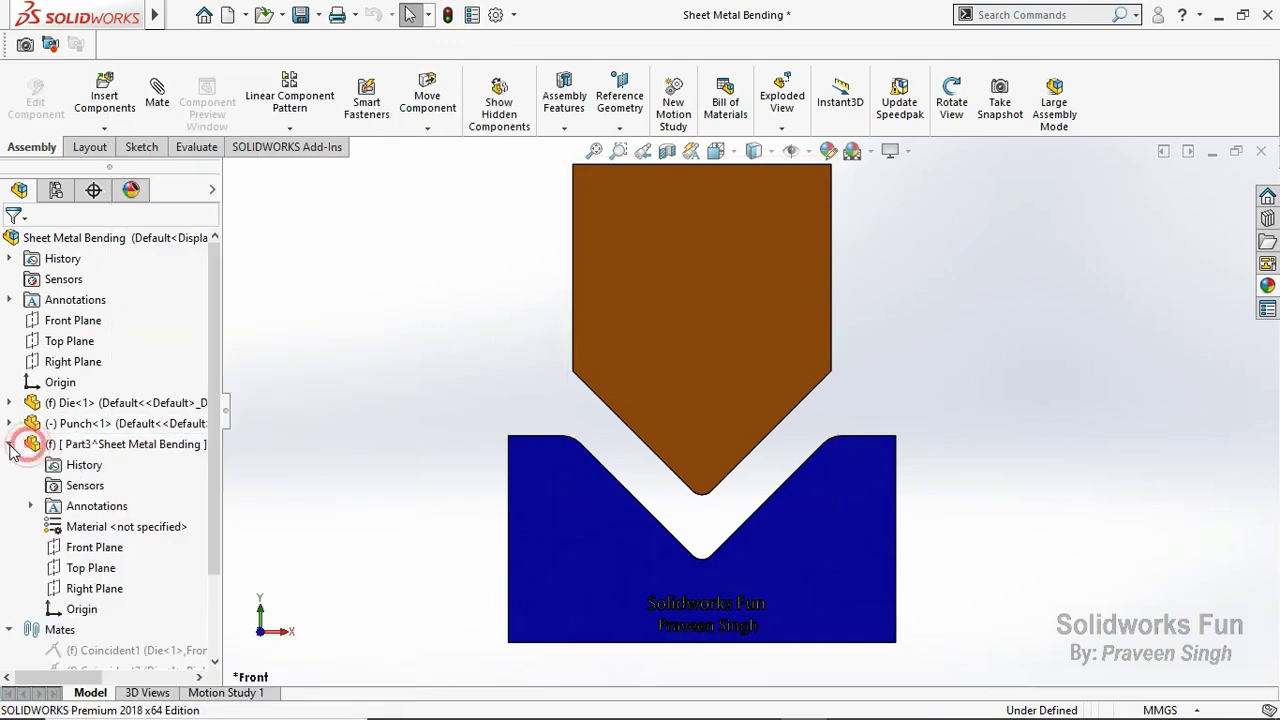
{"action": "left_click", "coordinate": [95, 545]}
{"action": "left_click", "coordinate": [95, 522]}
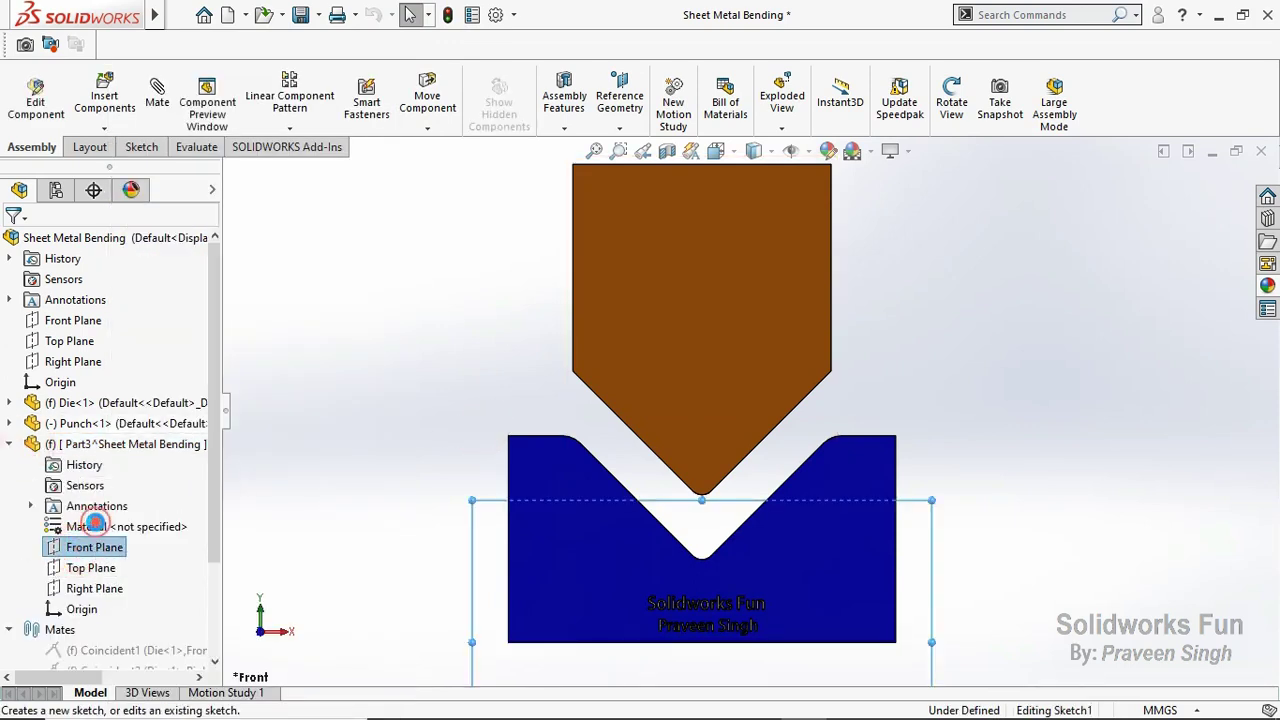
{"action": "left_click", "coordinate": [1150, 175]}
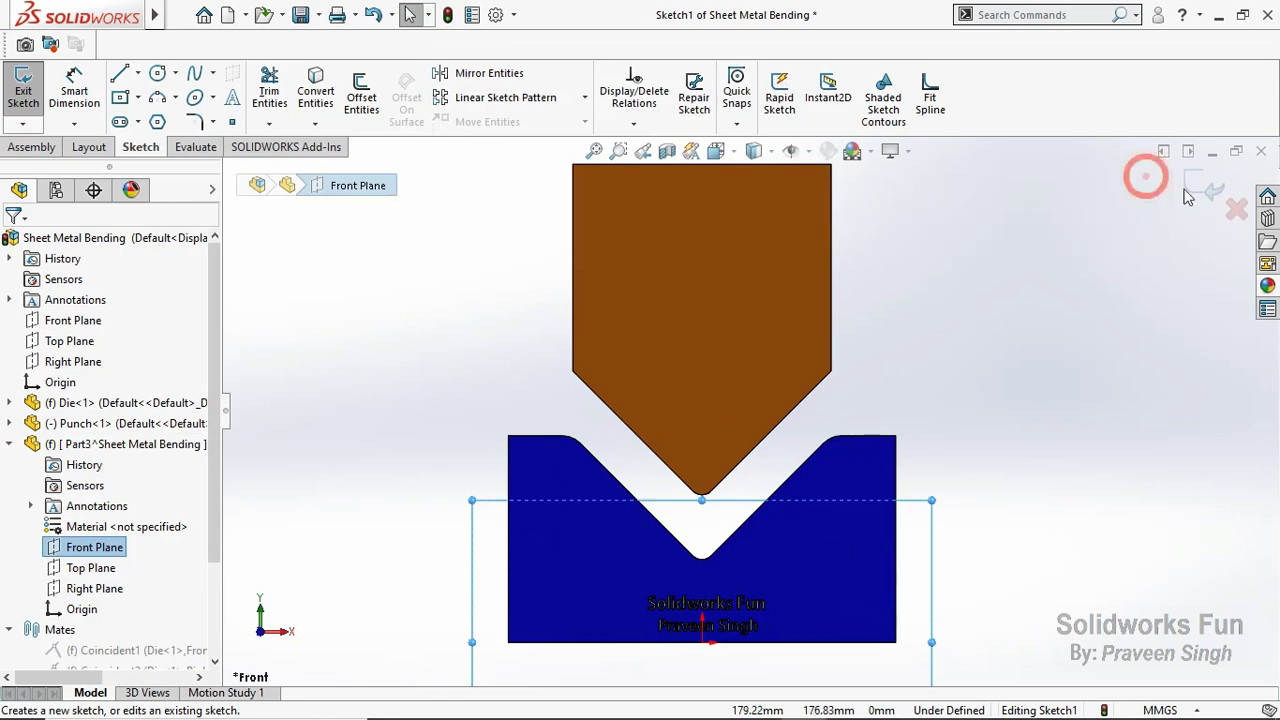
{"action": "left_click", "coordinate": [1200, 181]}
Step: Edit Part3 in context with its Front Plane selected and a front view
{"action": "left_click", "coordinate": [142, 446]}
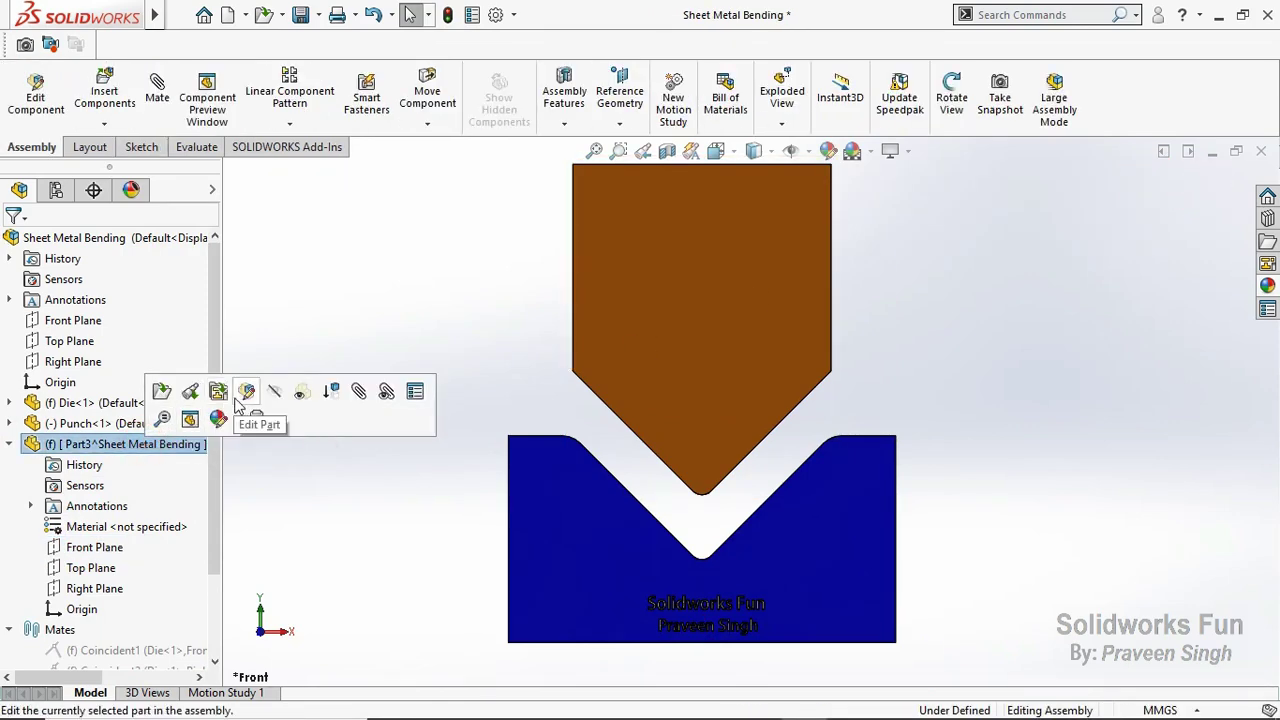
{"action": "left_click", "coordinate": [244, 394]}
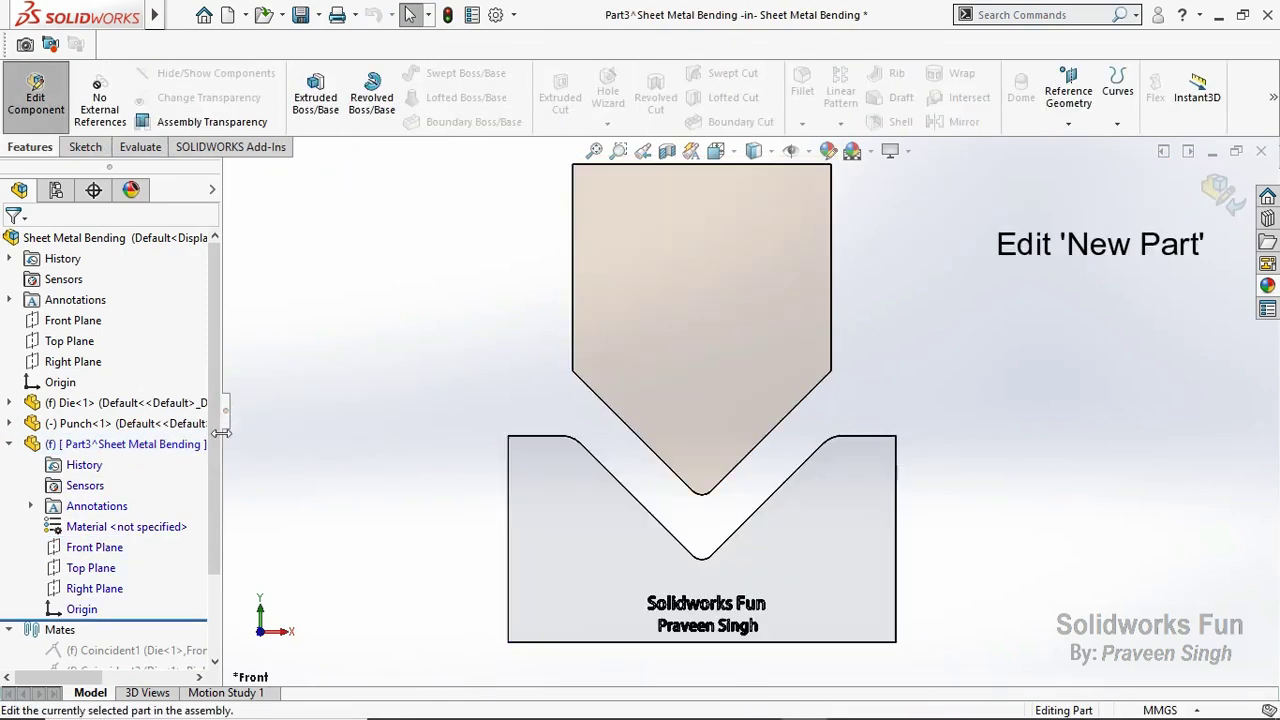
{"action": "left_click", "coordinate": [94, 547]}
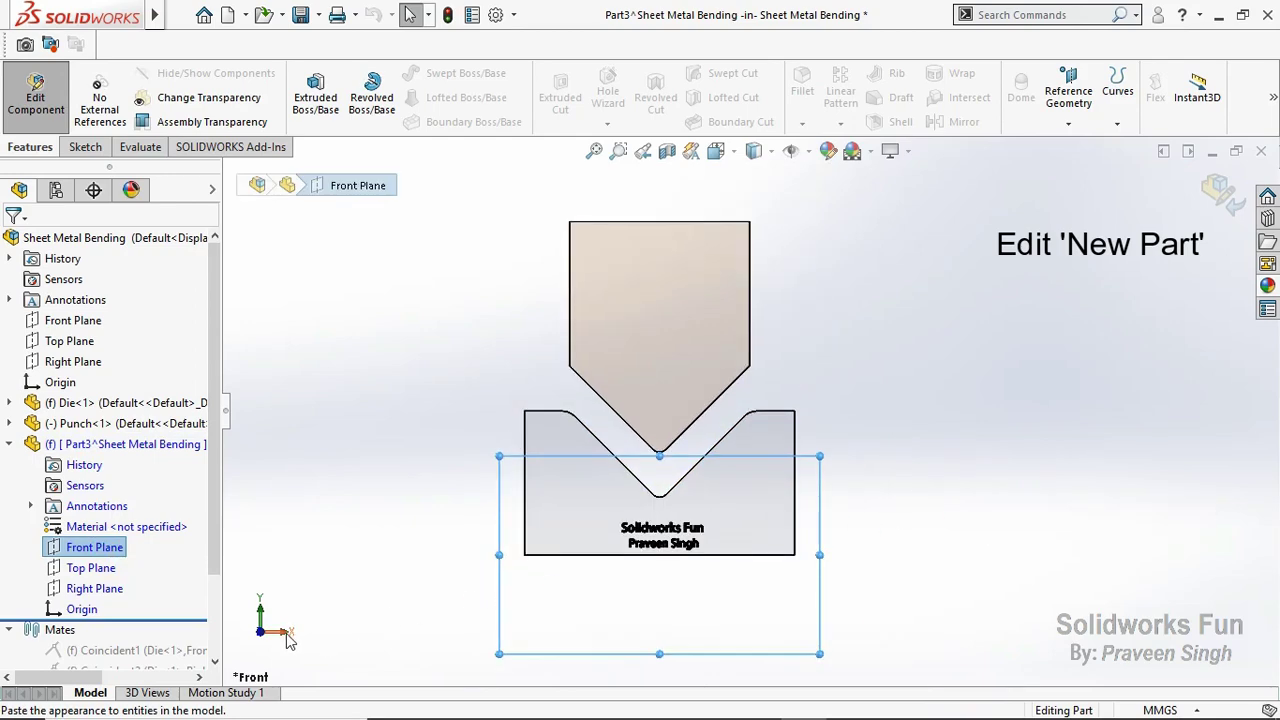
{"action": "left_click", "coordinate": [284, 631]}
{"action": "left_click", "coordinate": [242, 634]}
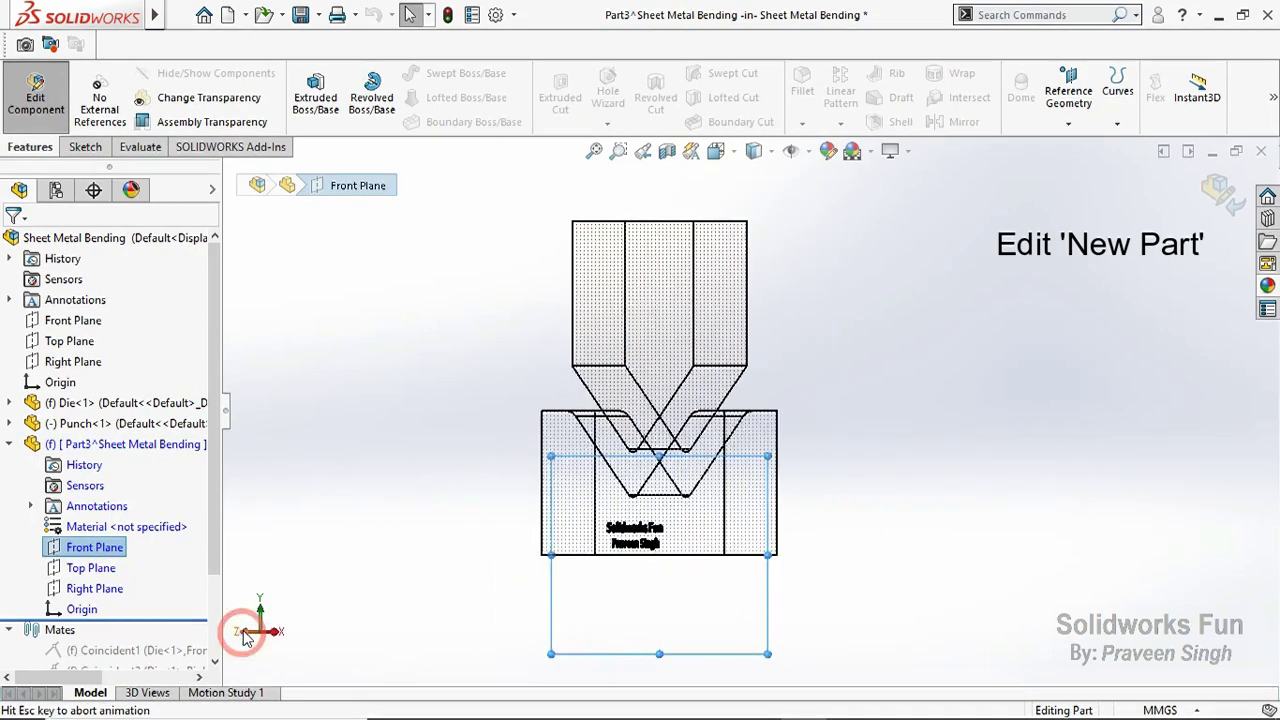
Step: Open a sketch on Part3's Front Plane and draw two lines along the die's V flanks
{"action": "right_click", "coordinate": [118, 555]}
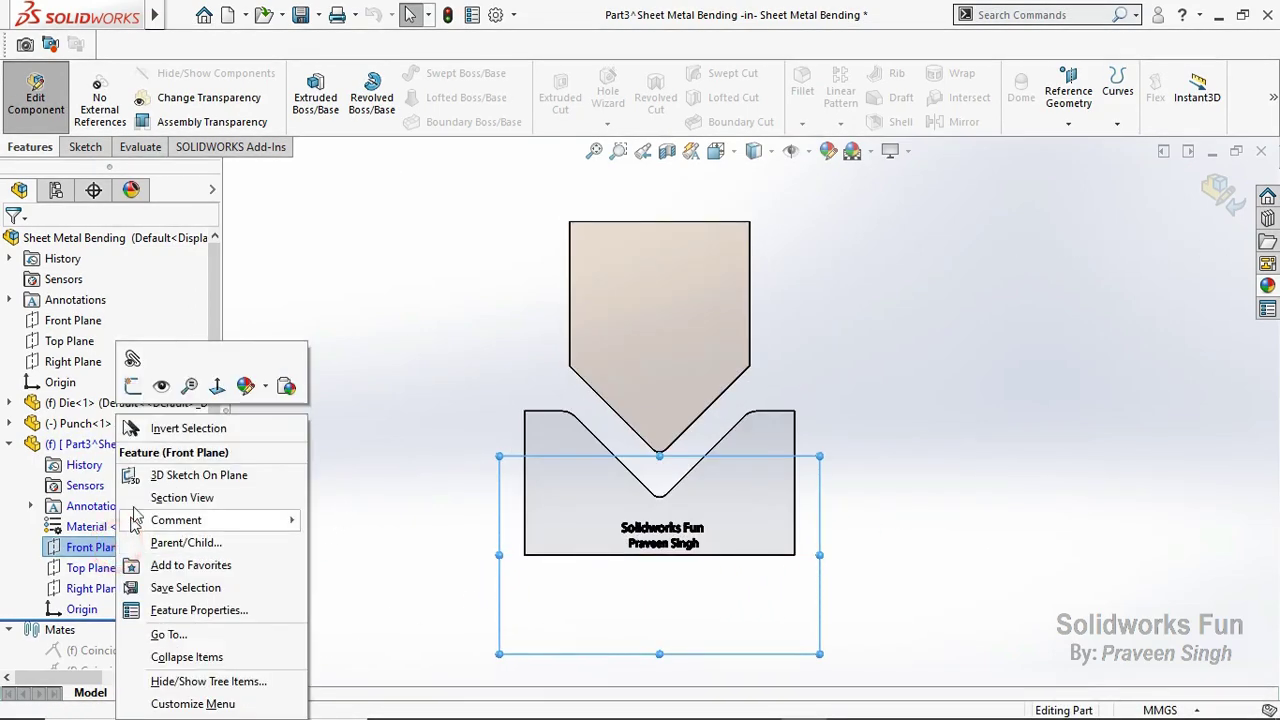
{"action": "left_click", "coordinate": [134, 381]}
{"action": "scroll", "coordinate": [636, 425], "scroll_direction": "down", "scroll_amount": 5}
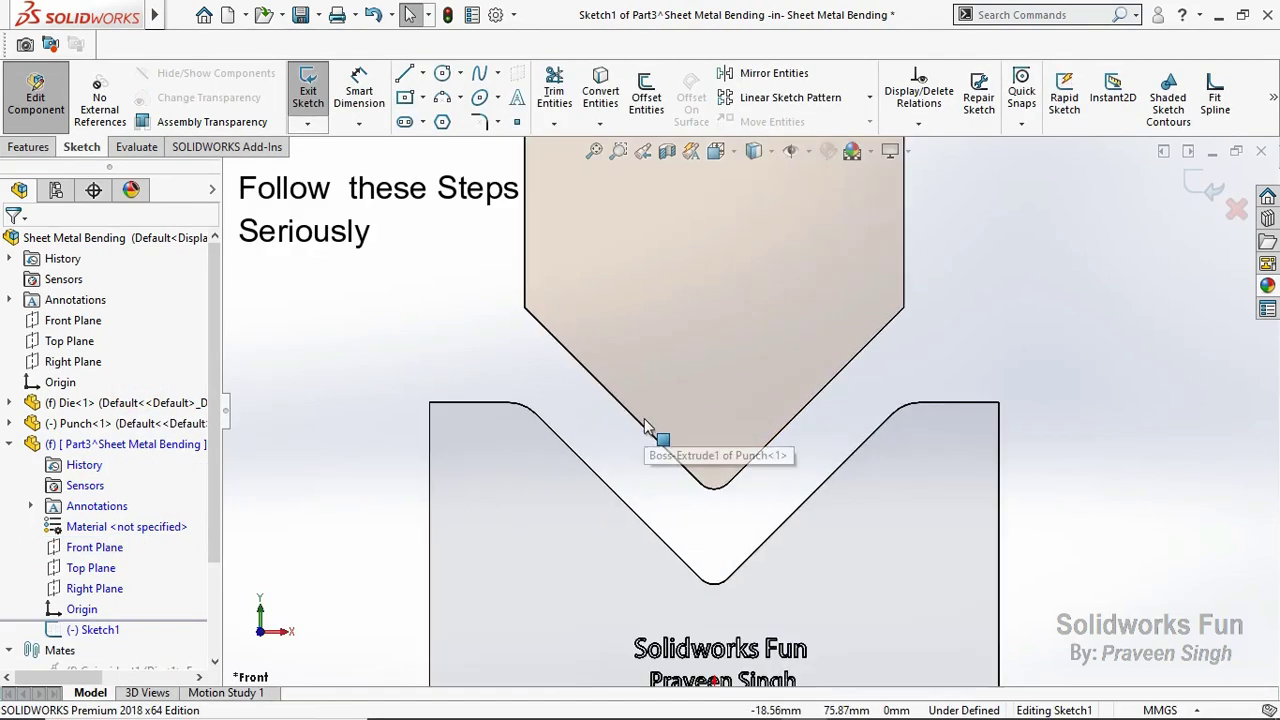
{"action": "left_click", "coordinate": [406, 73]}
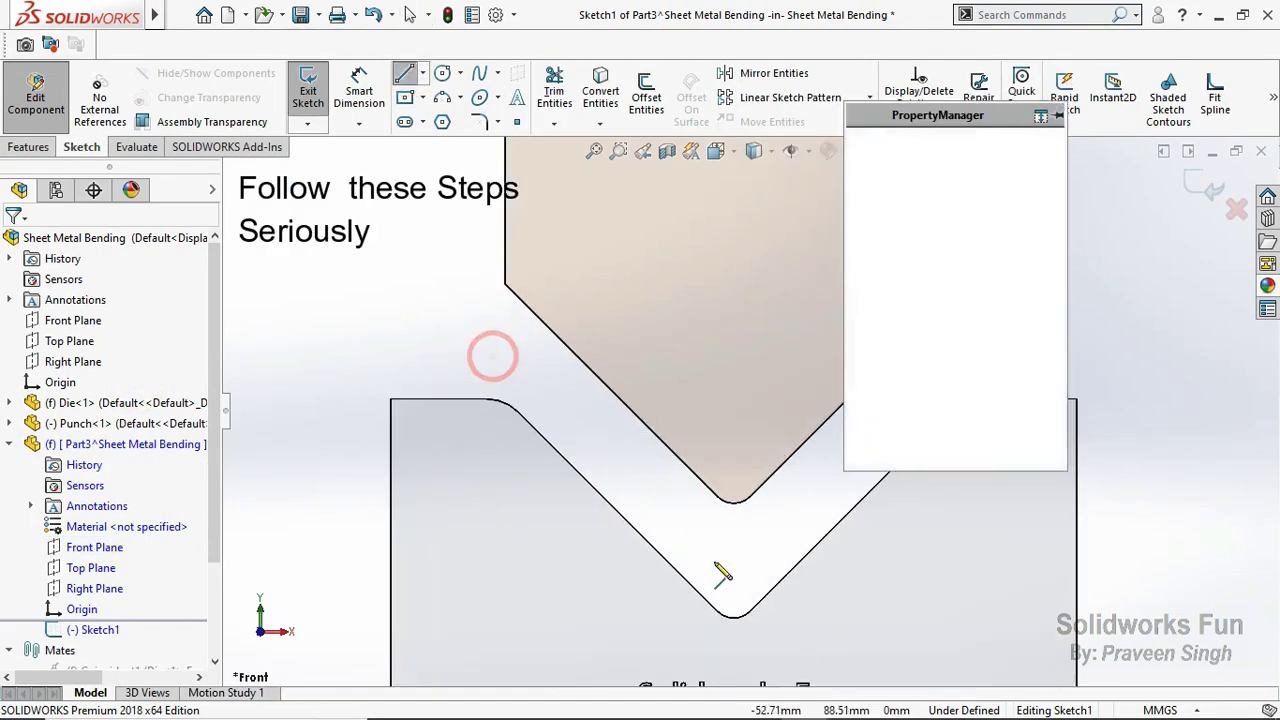
{"action": "left_click_drag", "start_coordinate": [493, 357], "coordinate": [700, 549]}
{"action": "key", "text": "Escape"}
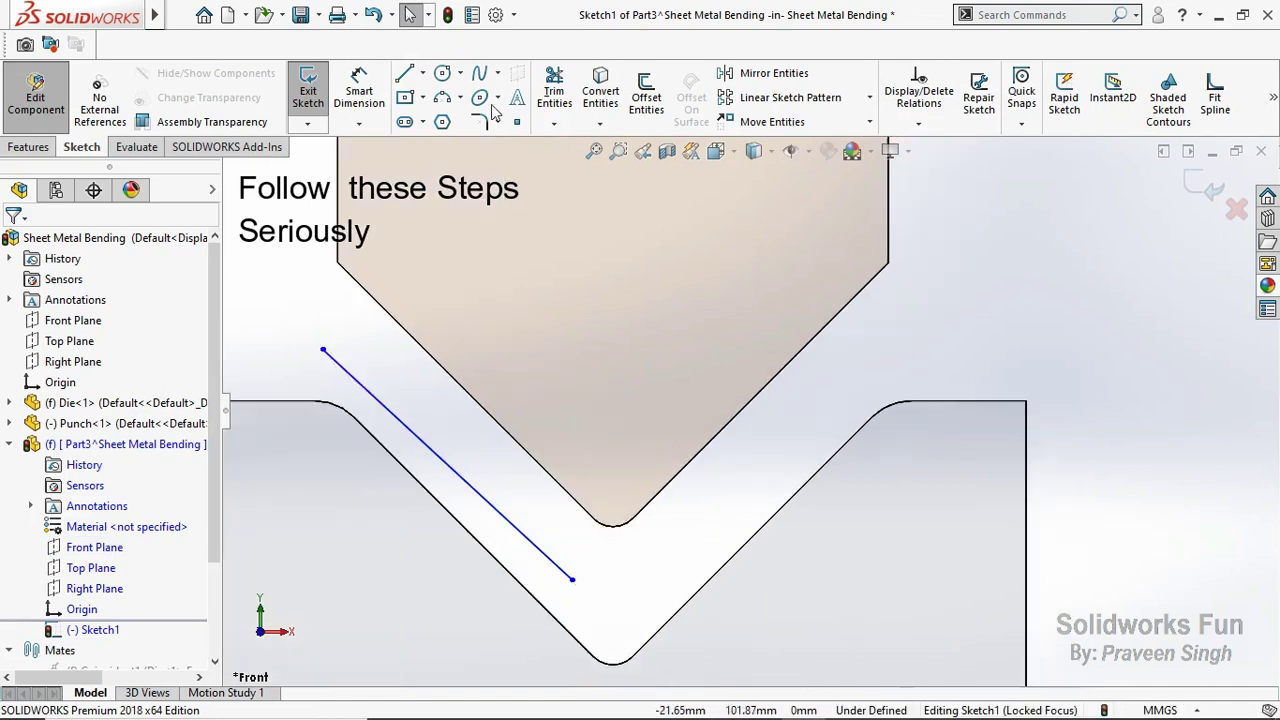
{"action": "left_click", "coordinate": [409, 75]}
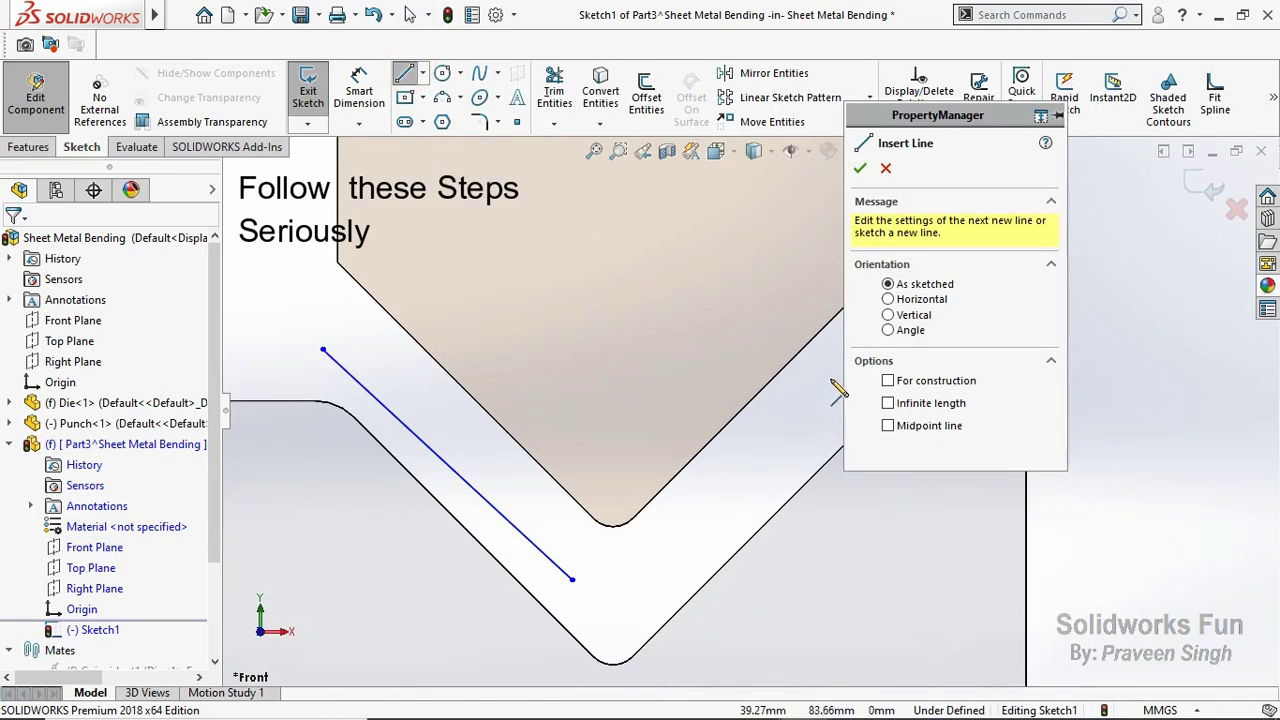
{"action": "left_click_drag", "start_coordinate": [831, 377], "coordinate": [670, 578]}
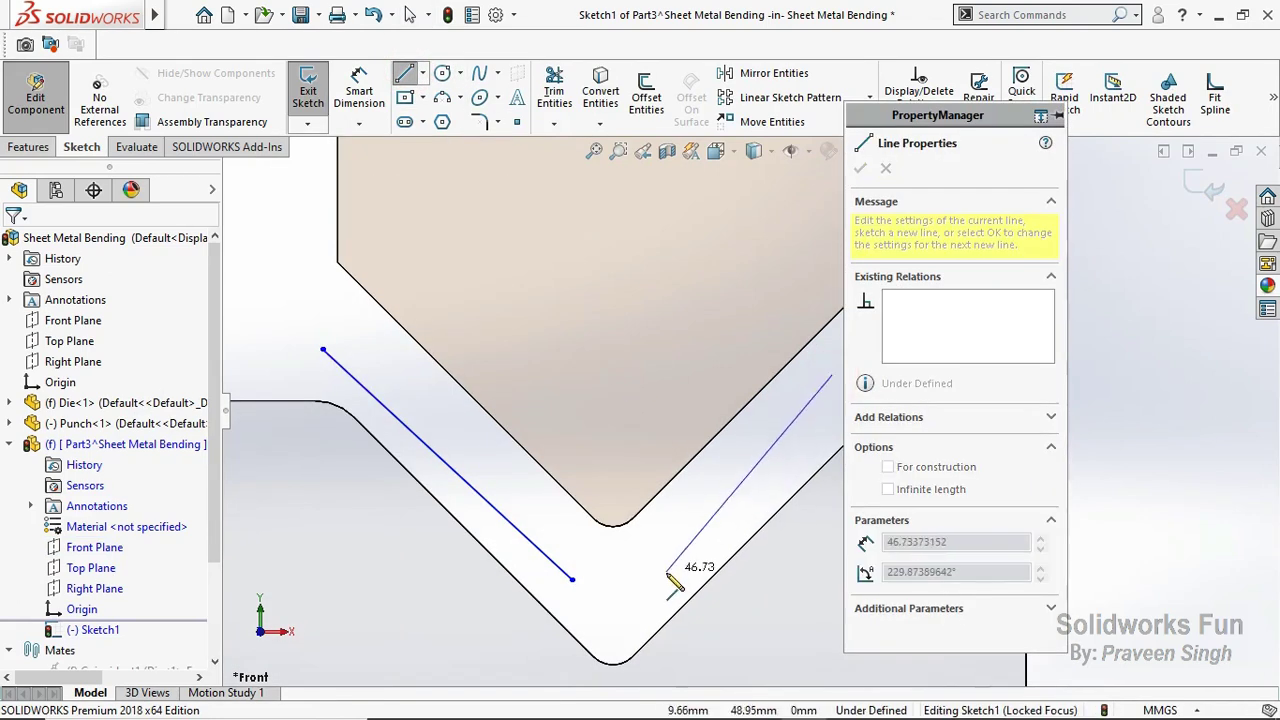
{"action": "key", "text": "Escape"}
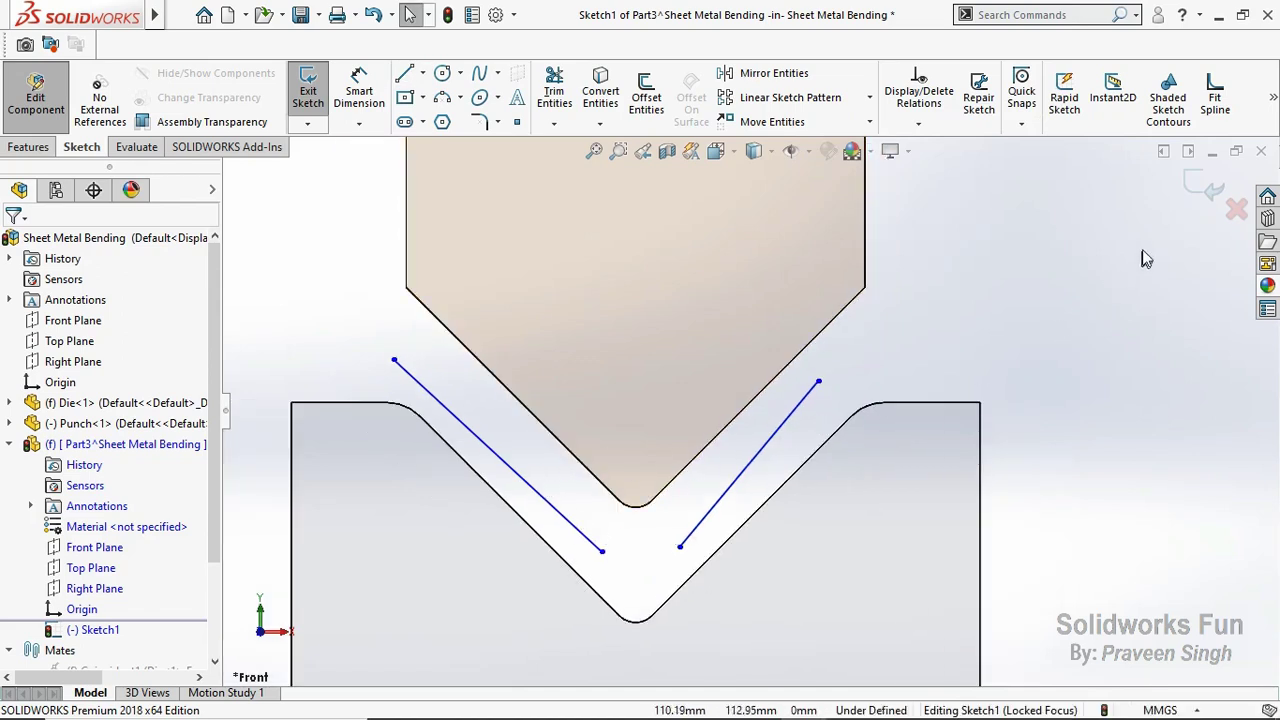
Step: Join the two lines' lower ends with a 3-point arc, then select the right line and arc
{"action": "left_click", "coordinate": [442, 97]}
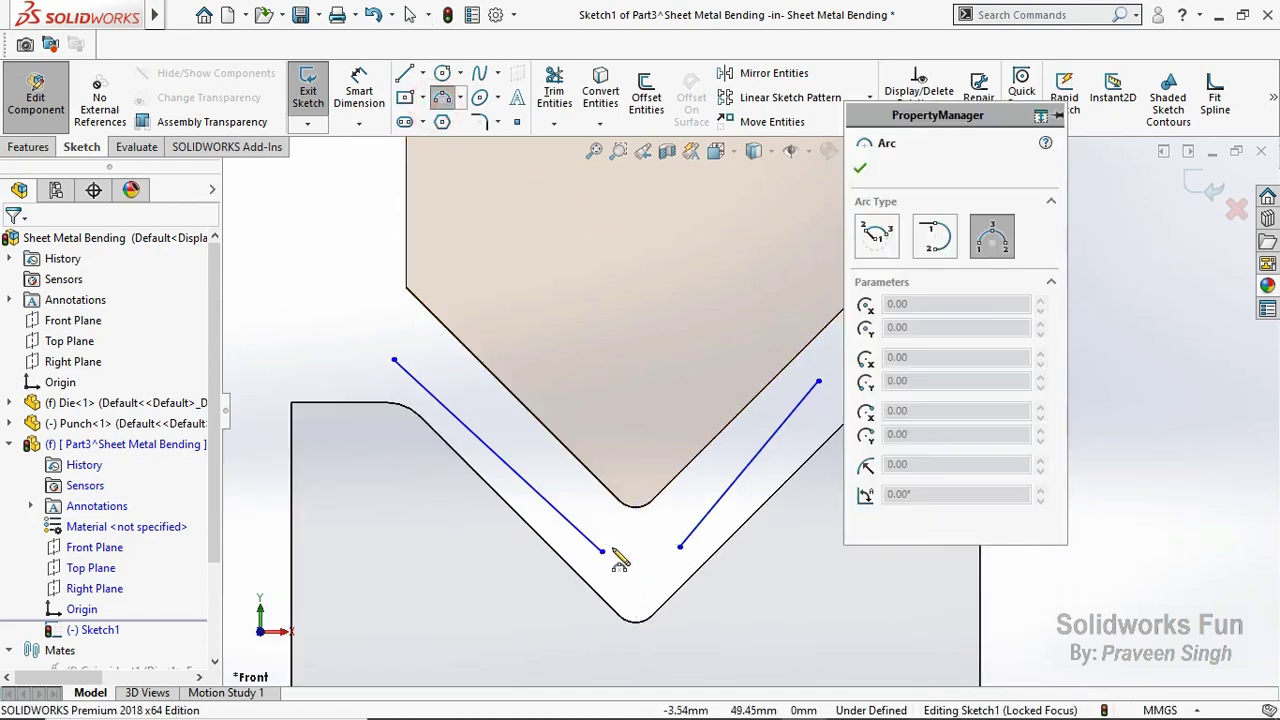
{"action": "left_click", "coordinate": [602, 550]}
{"action": "left_click", "coordinate": [680, 548]}
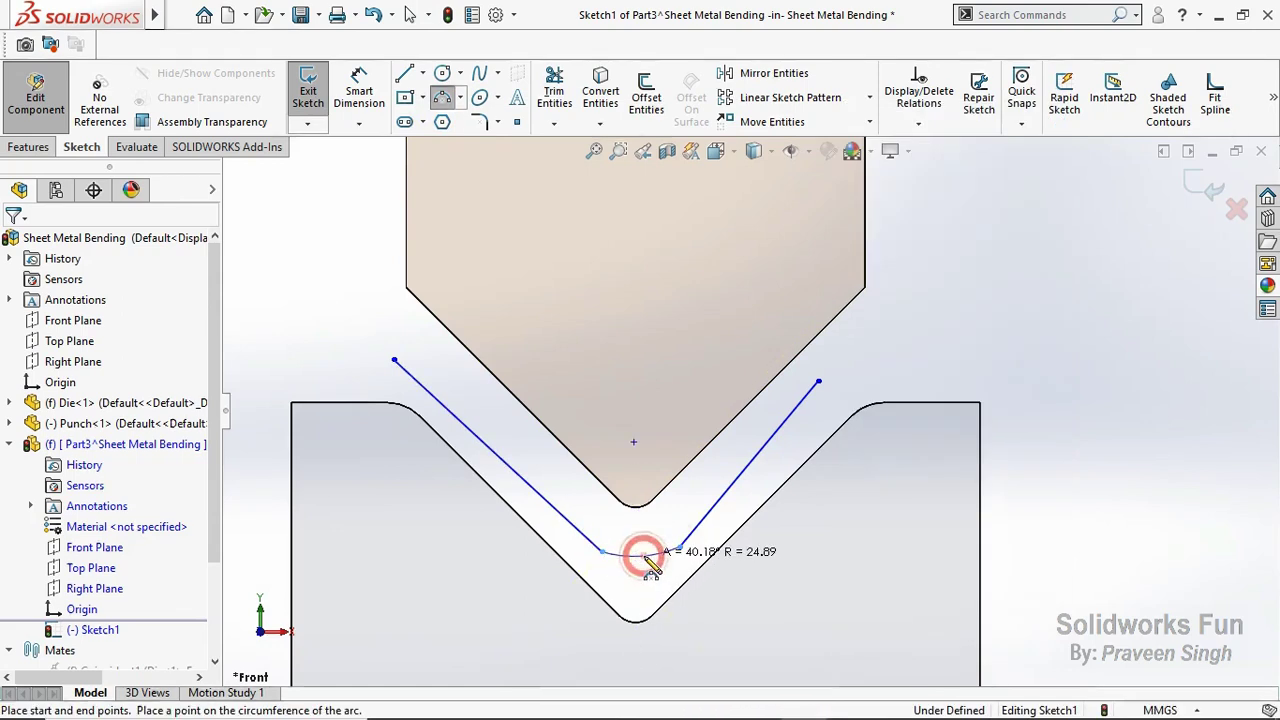
{"action": "left_click", "coordinate": [668, 532]}
{"action": "left_click", "coordinate": [682, 546]}
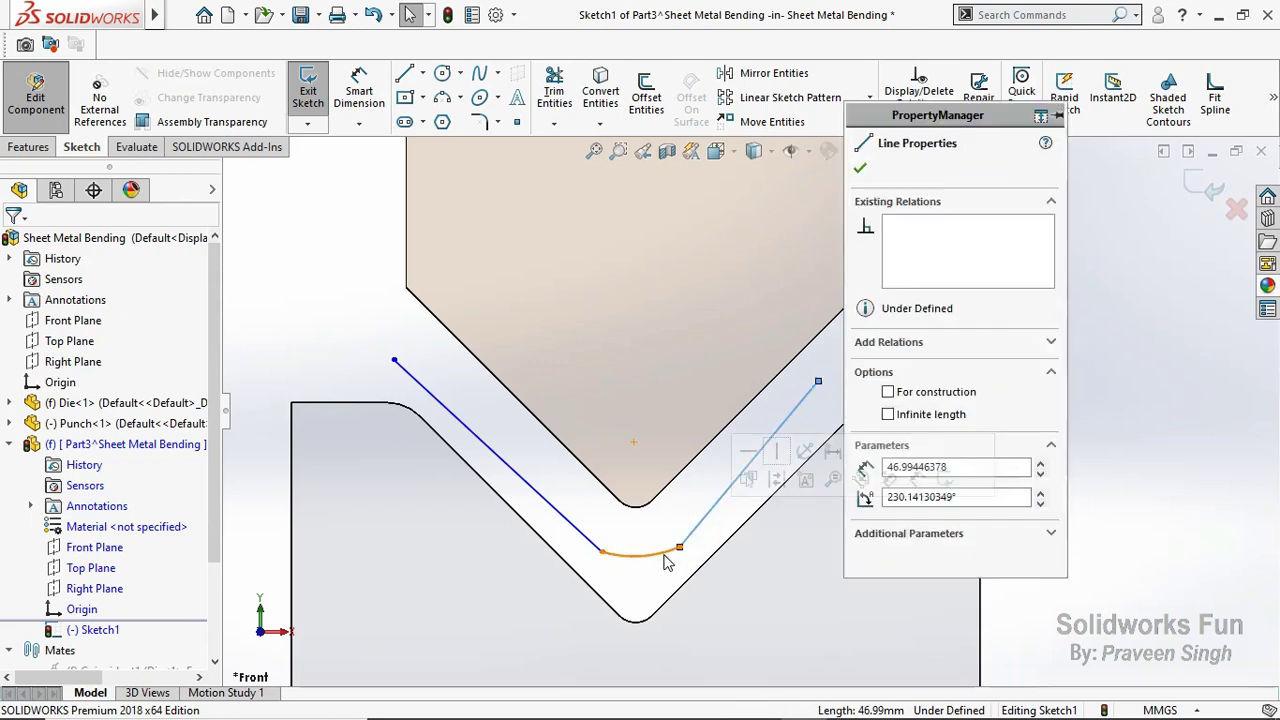
{"action": "left_click", "coordinate": [668, 553], "text": "ctrl"}
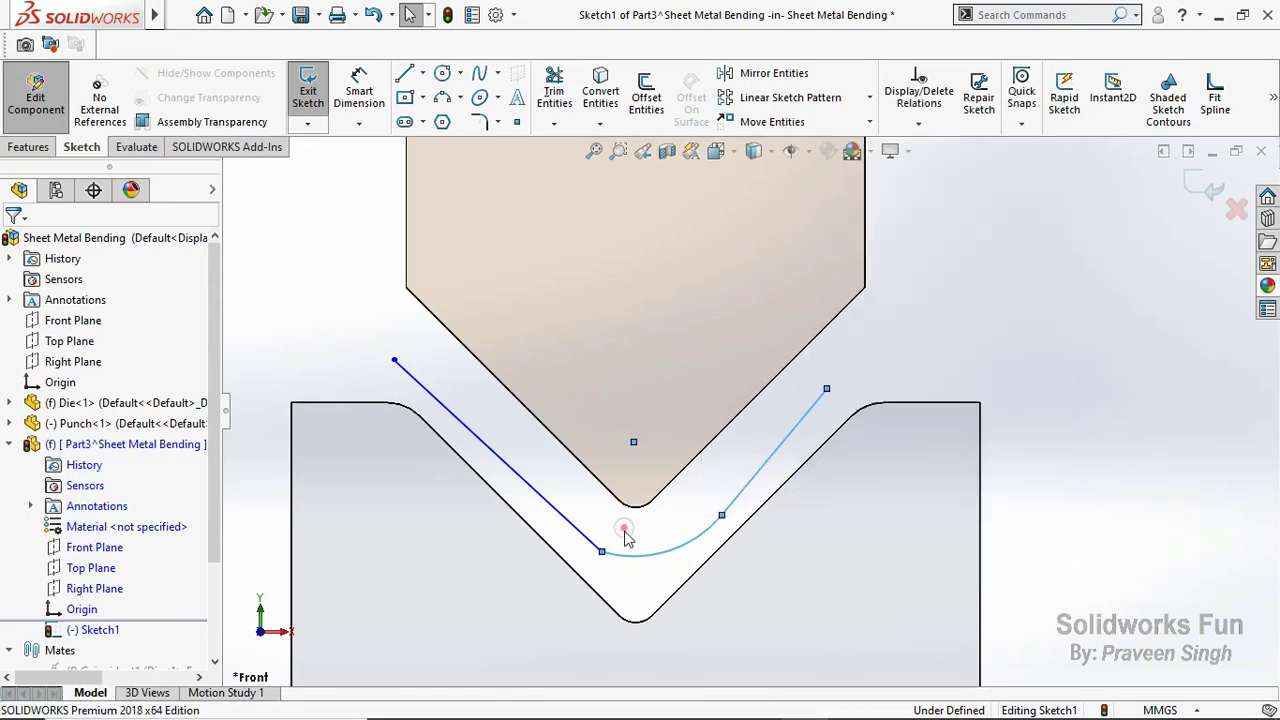
Step: Make the arc tangent to the left line and its two endpoints horizontally level
{"action": "left_click", "coordinate": [601, 553]}
{"action": "left_click", "coordinate": [598, 553], "text": "ctrl"}
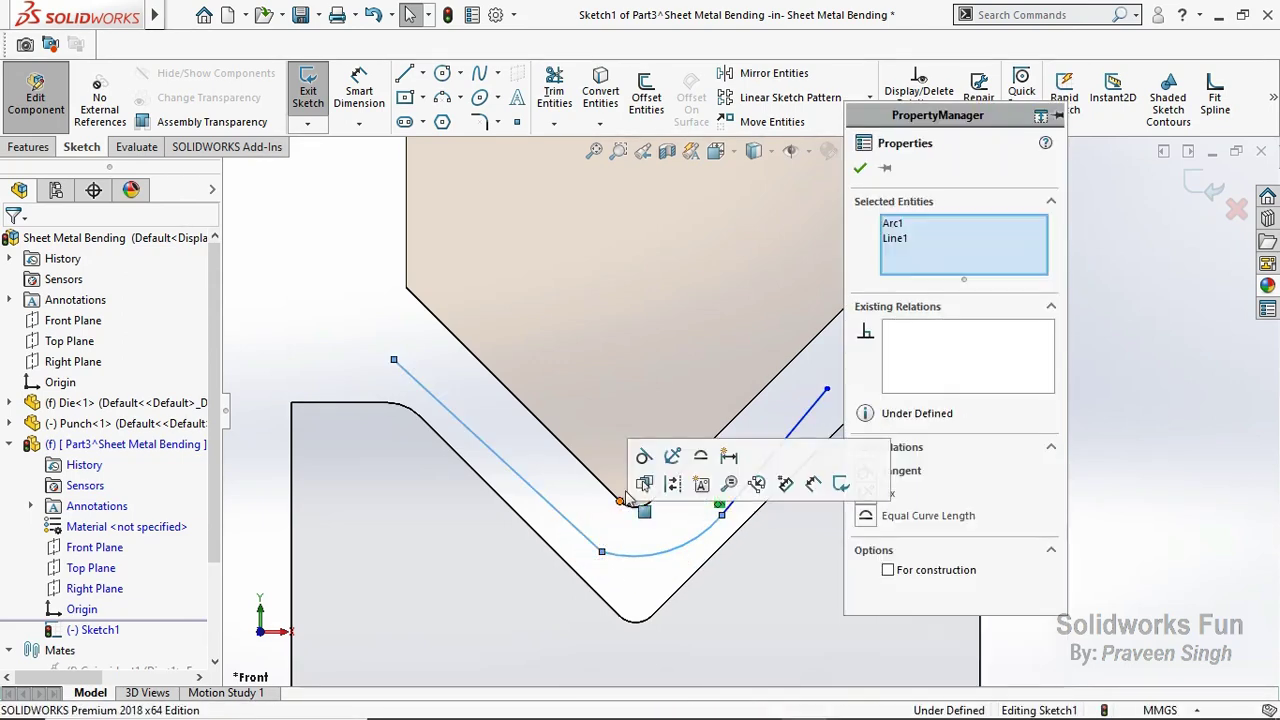
{"action": "left_click", "coordinate": [678, 464]}
{"action": "key", "text": "Escape"}
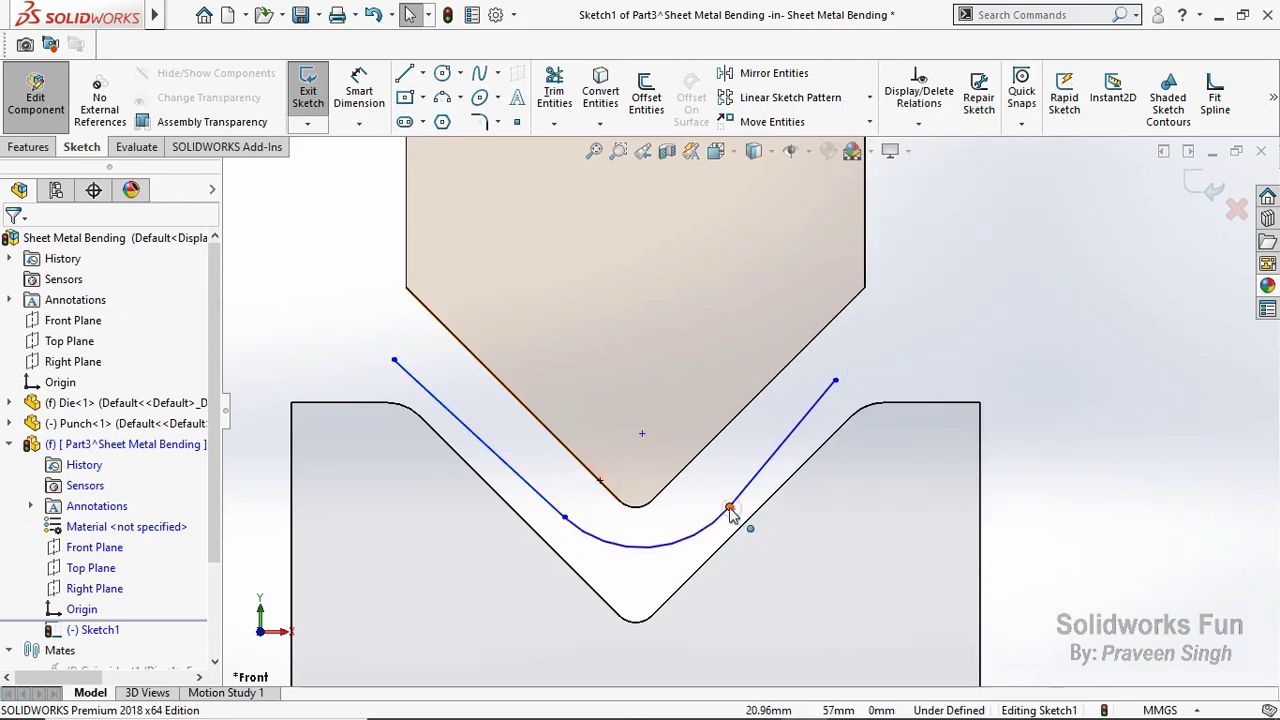
{"action": "left_click", "coordinate": [730, 508]}
{"action": "left_click", "coordinate": [565, 517], "text": "ctrl"}
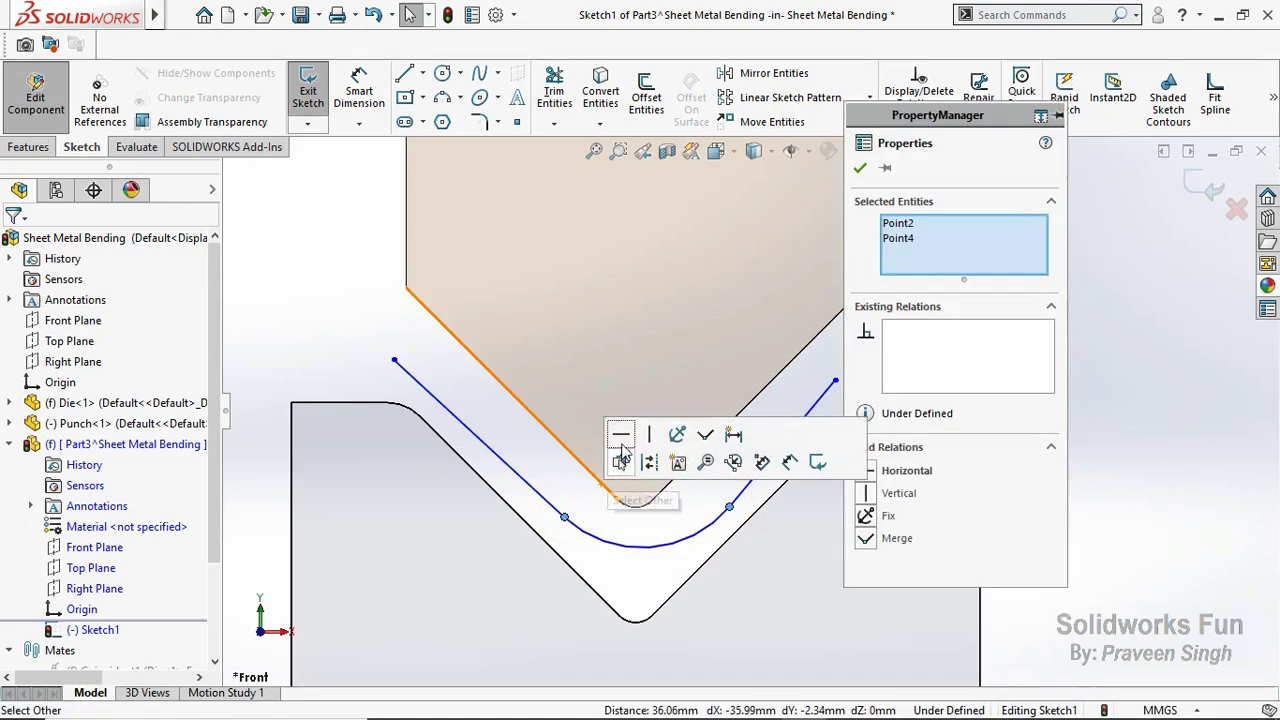
{"action": "left_click", "coordinate": [621, 435]}
{"action": "key", "text": "Escape"}
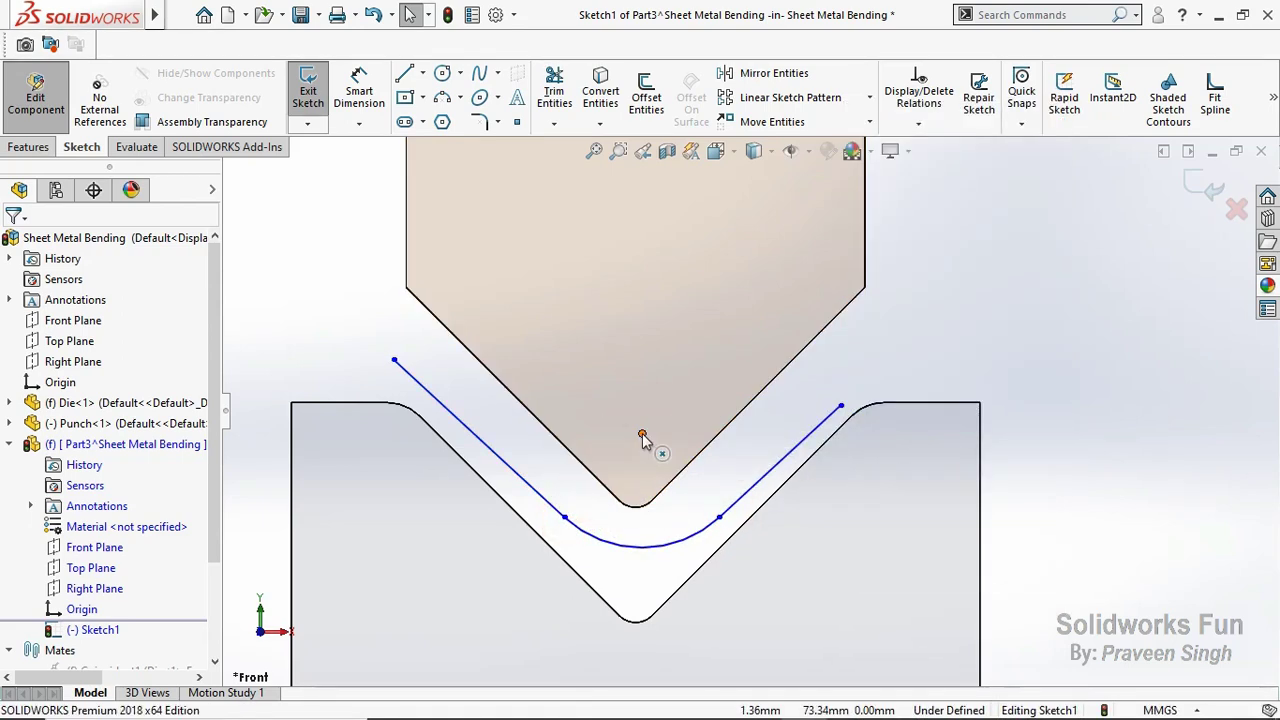
Step: Align the arc's centre vertically with the part origin
{"action": "left_click", "coordinate": [642, 436]}
{"action": "scroll", "coordinate": [729, 571], "scroll_direction": "up", "scroll_amount": 3}
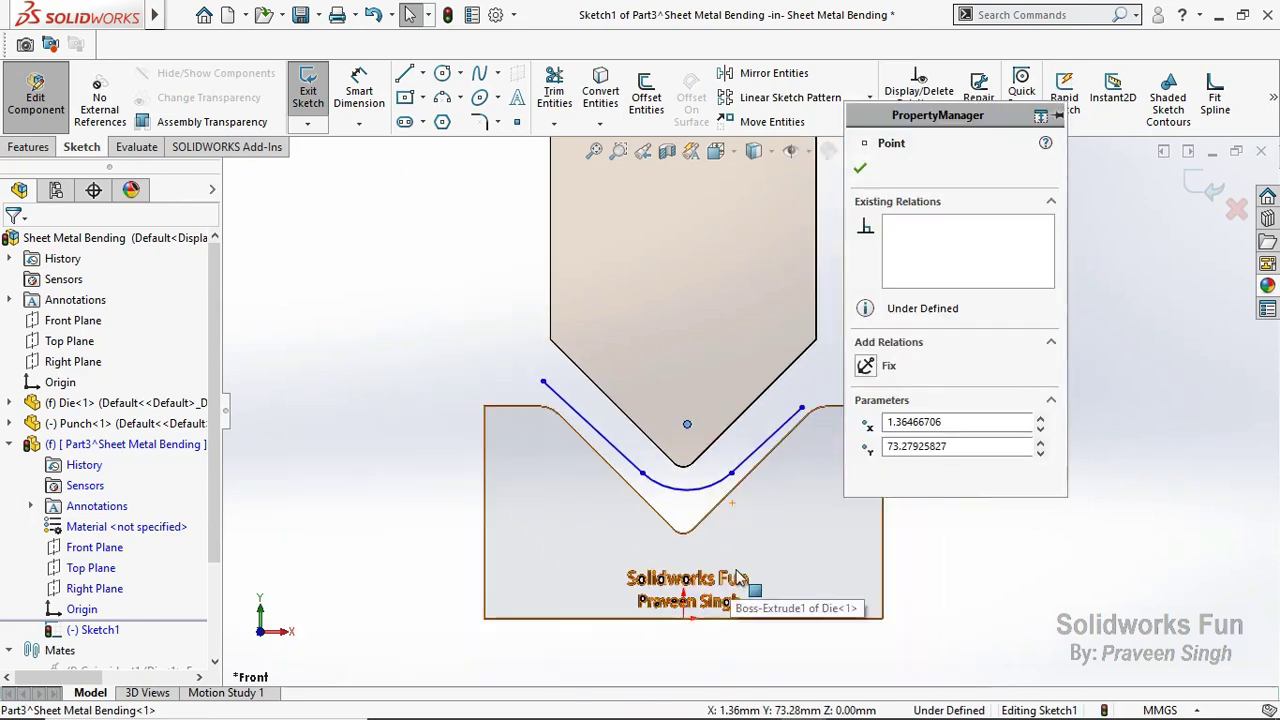
{"action": "left_click", "coordinate": [685, 621], "text": "ctrl"}
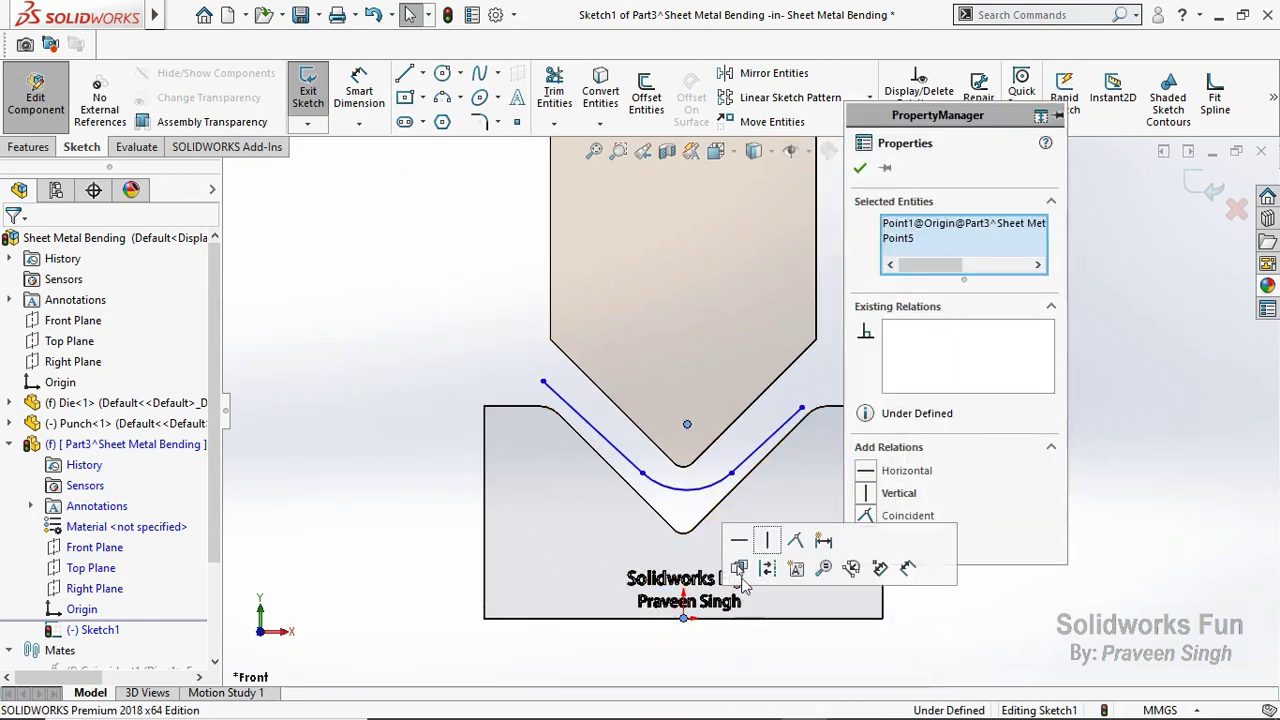
{"action": "left_click", "coordinate": [767, 540]}
{"action": "left_click", "coordinate": [686, 522]}
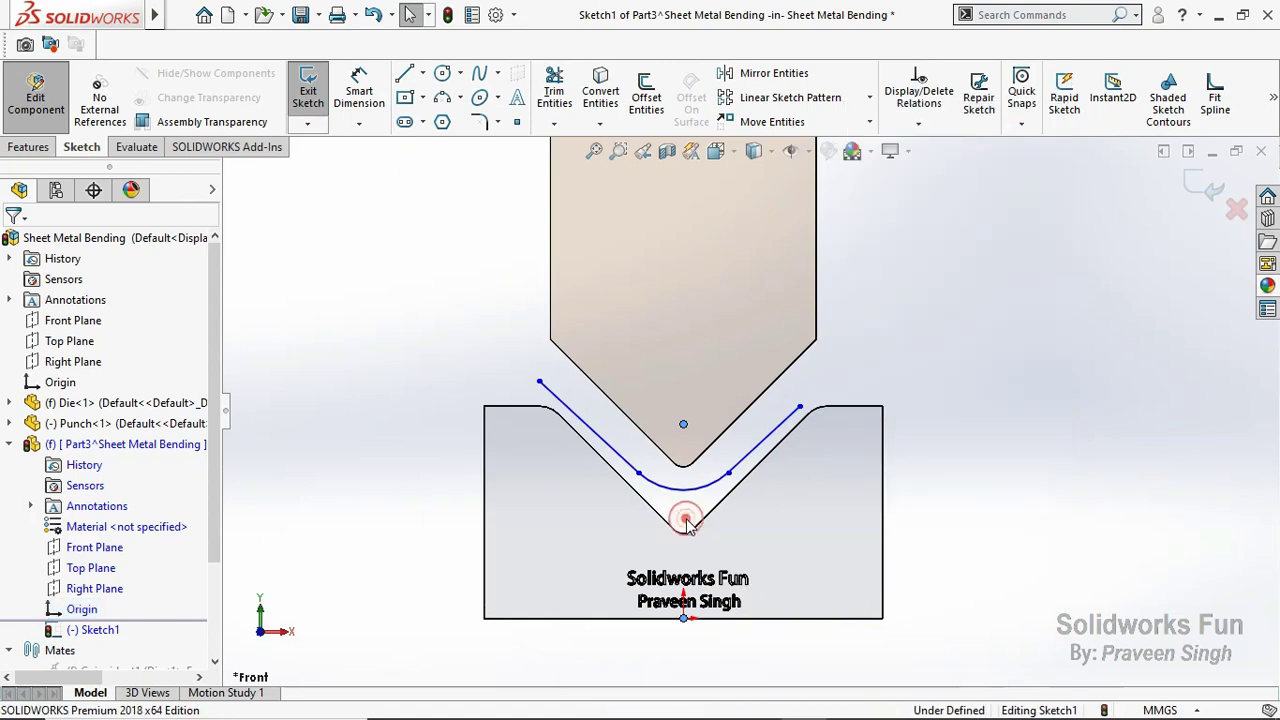
{"action": "scroll", "coordinate": [786, 400], "scroll_direction": "down", "scroll_amount": 2}
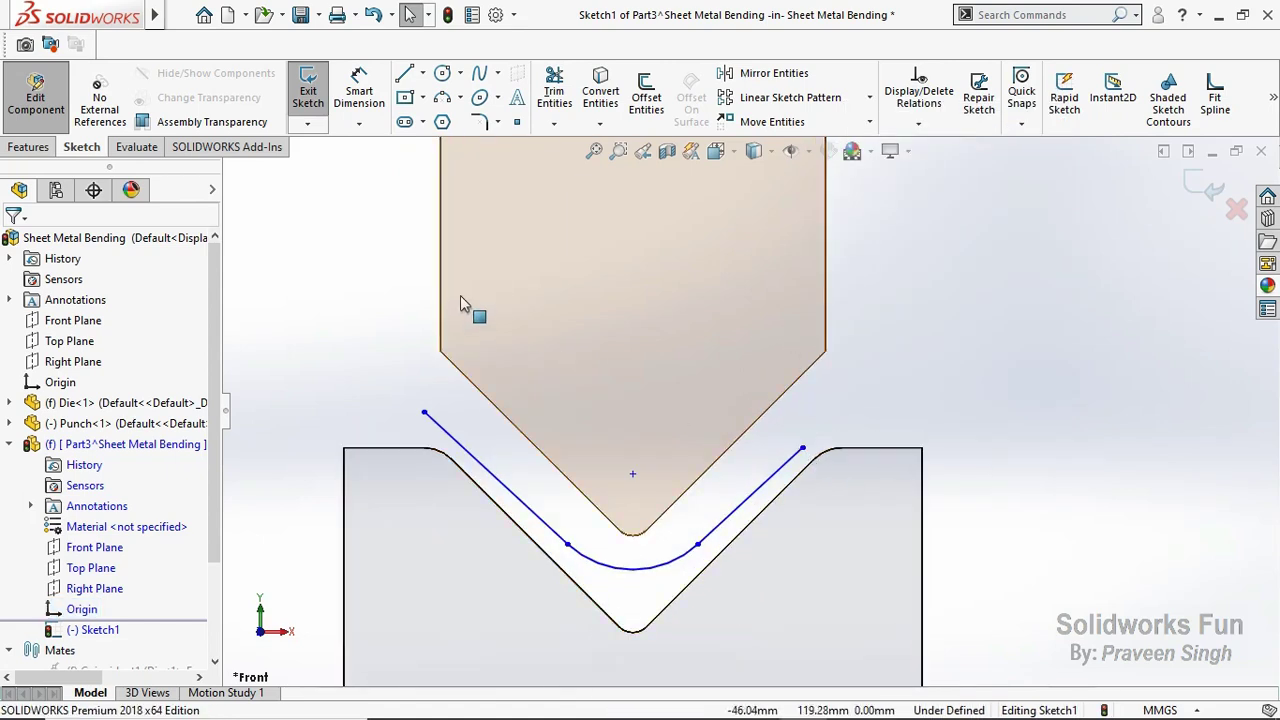
{"action": "scroll", "coordinate": [743, 413], "scroll_direction": "up", "scroll_amount": 2}
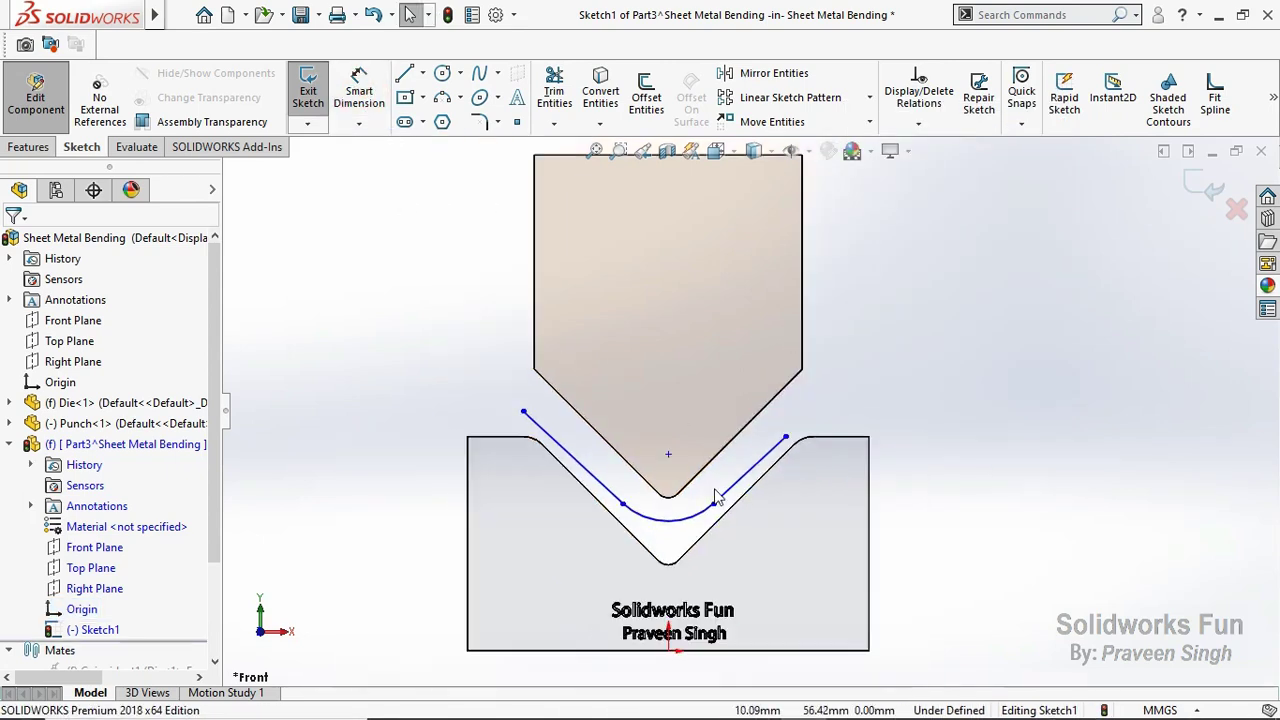
Step: Raise the right end and make the profile's two open ends horizontally level
{"action": "left_click_drag", "start_coordinate": [787, 439], "coordinate": [810, 412]}
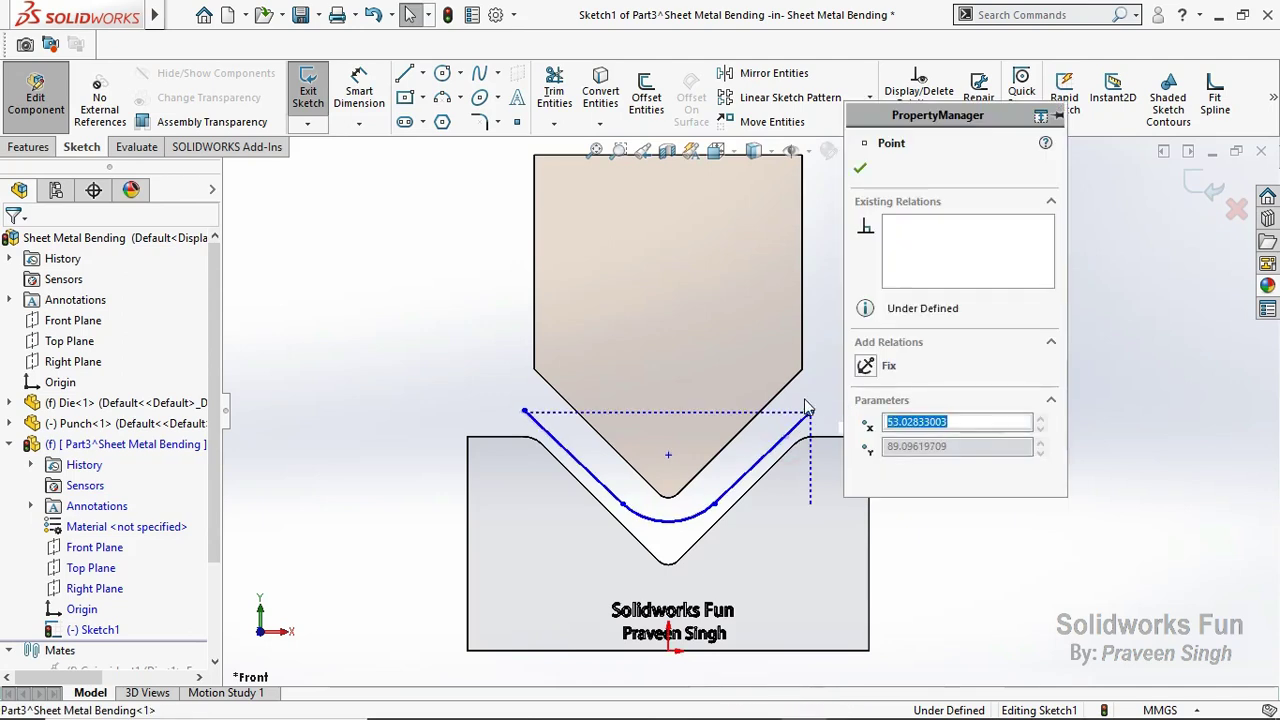
{"action": "left_click", "coordinate": [523, 413], "text": "ctrl"}
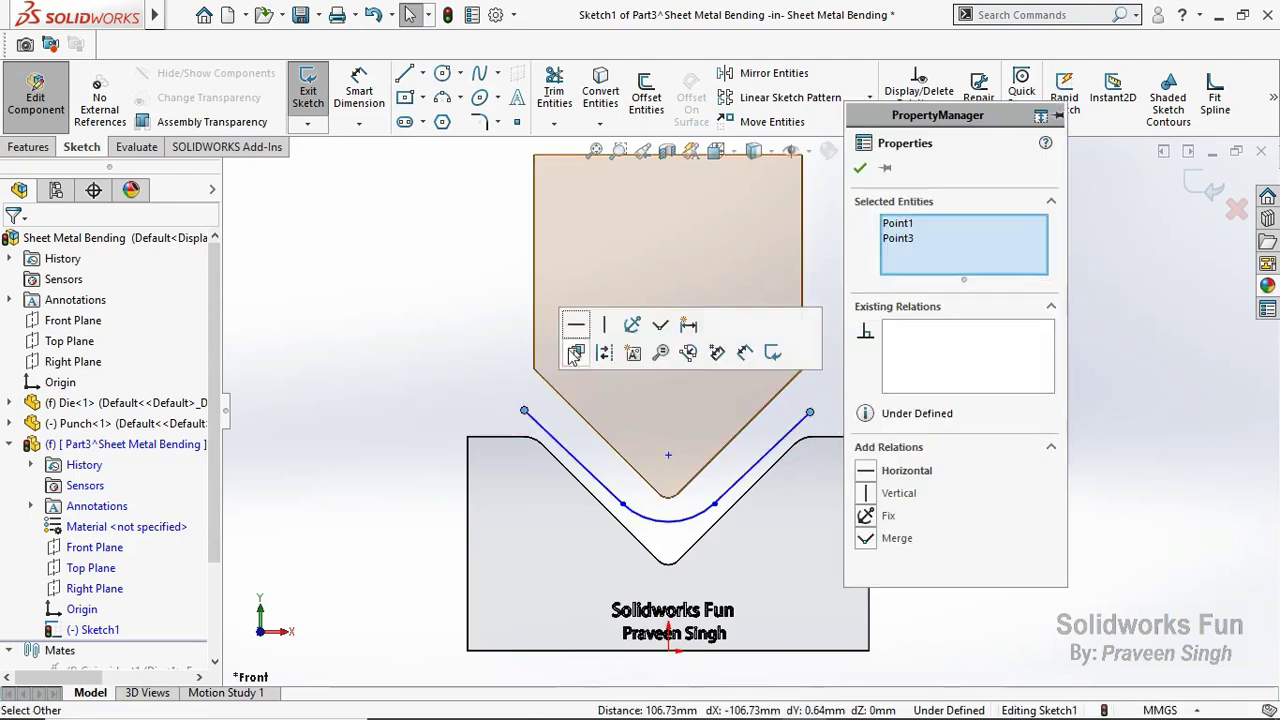
{"action": "left_click", "coordinate": [577, 324]}
{"action": "left_click", "coordinate": [474, 363]}
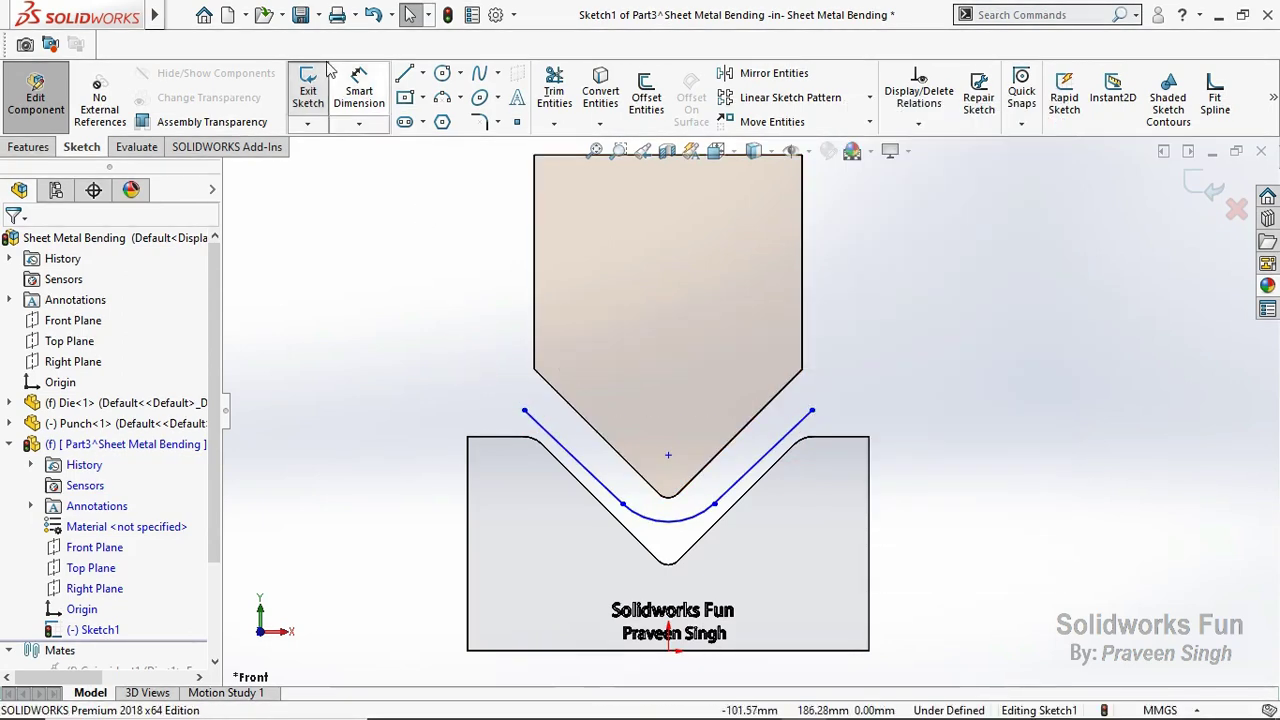
{"action": "left_click", "coordinate": [359, 90]}
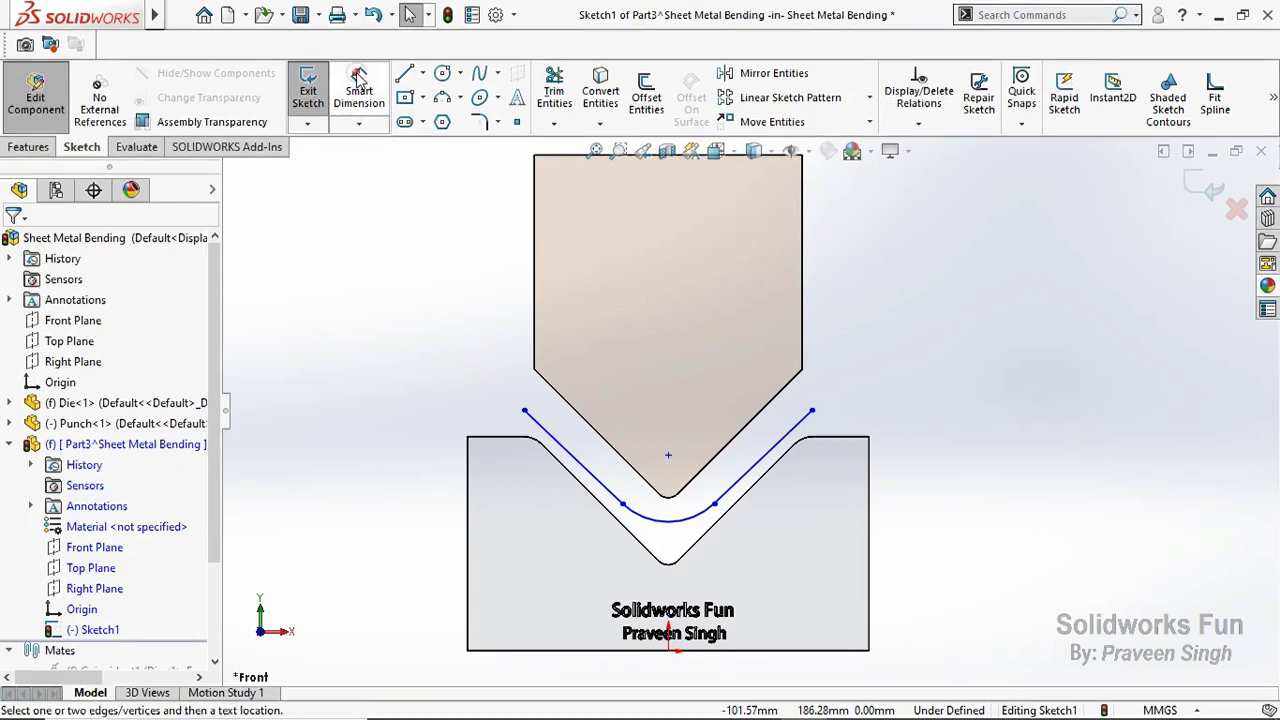
Step: Dimension the left slanted line to 100 mm and the bend arc to R5
{"action": "left_click", "coordinate": [613, 500]}
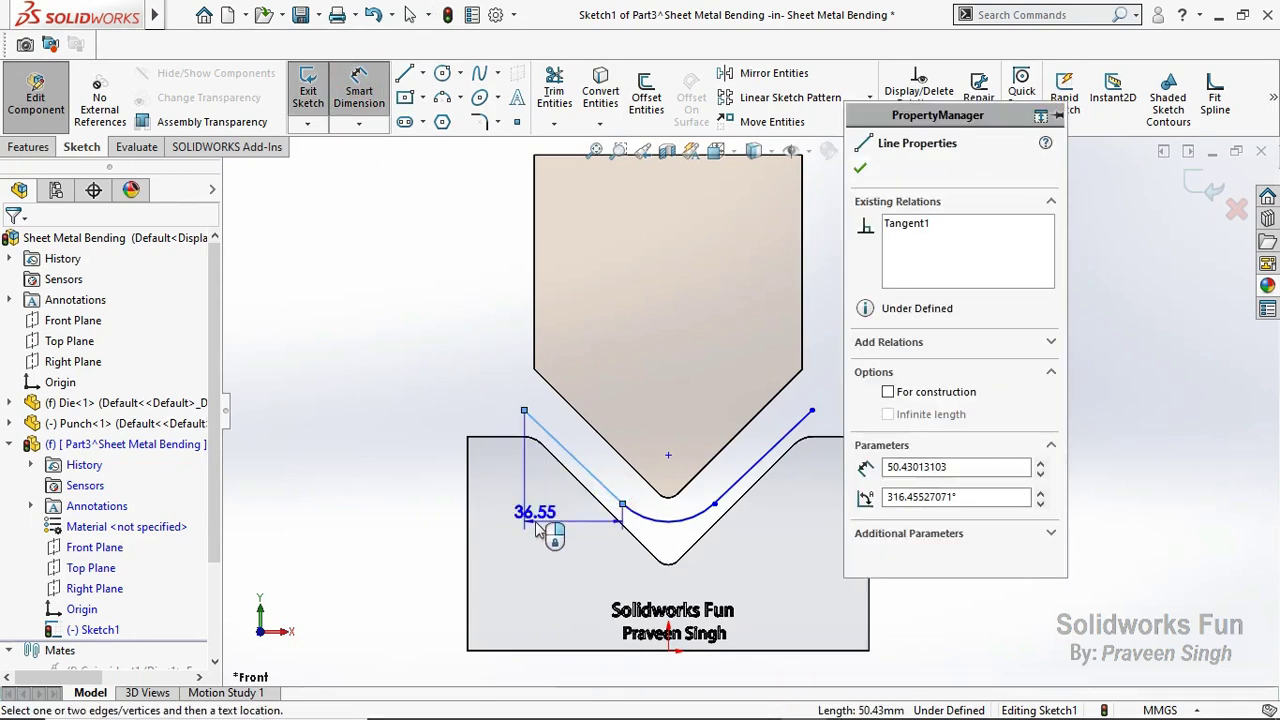
{"action": "left_click", "coordinate": [517, 512]}
{"action": "type", "text": "100"}
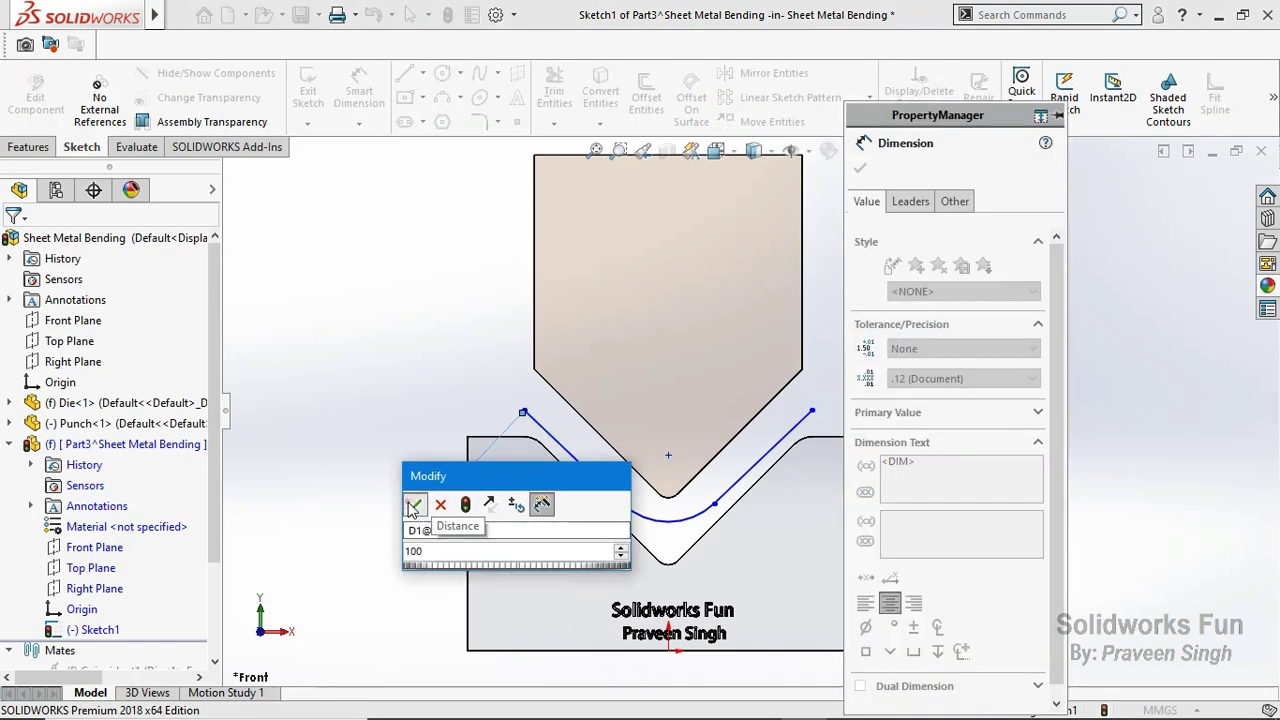
{"action": "left_click", "coordinate": [415, 504]}
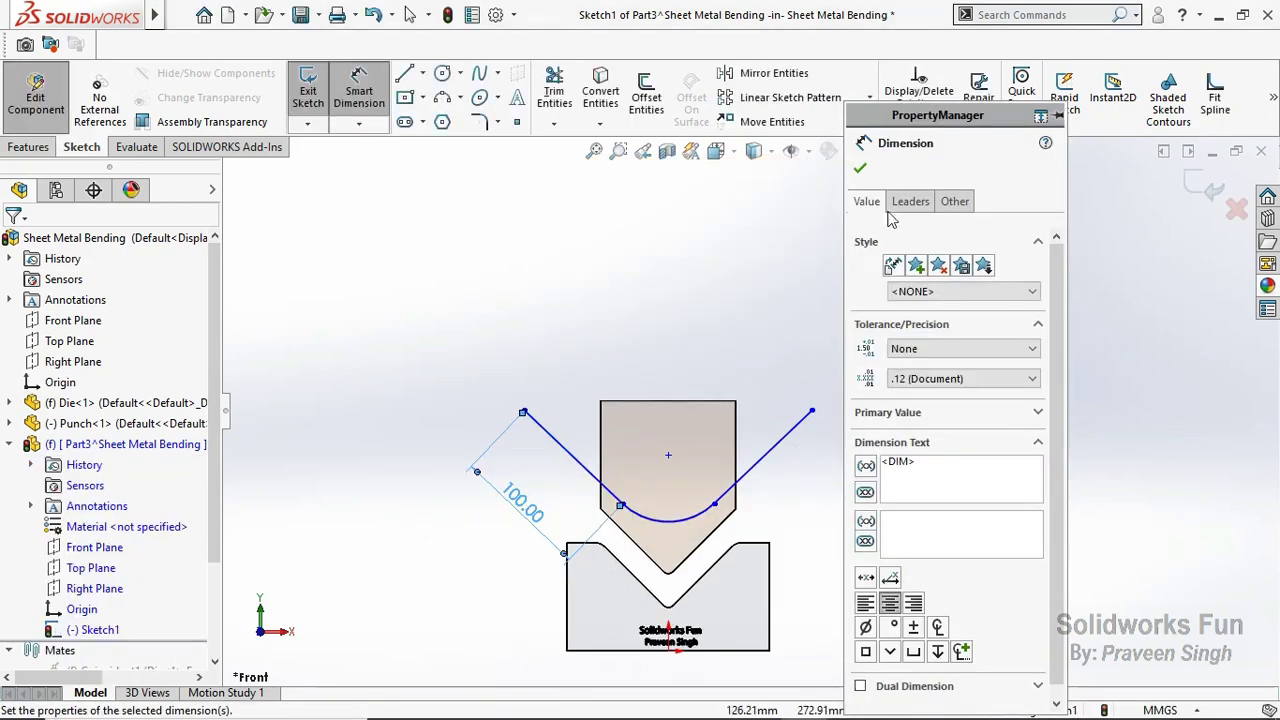
{"action": "left_click", "coordinate": [860, 169]}
{"action": "scroll", "coordinate": [664, 596], "scroll_direction": "down", "scroll_amount": 2}
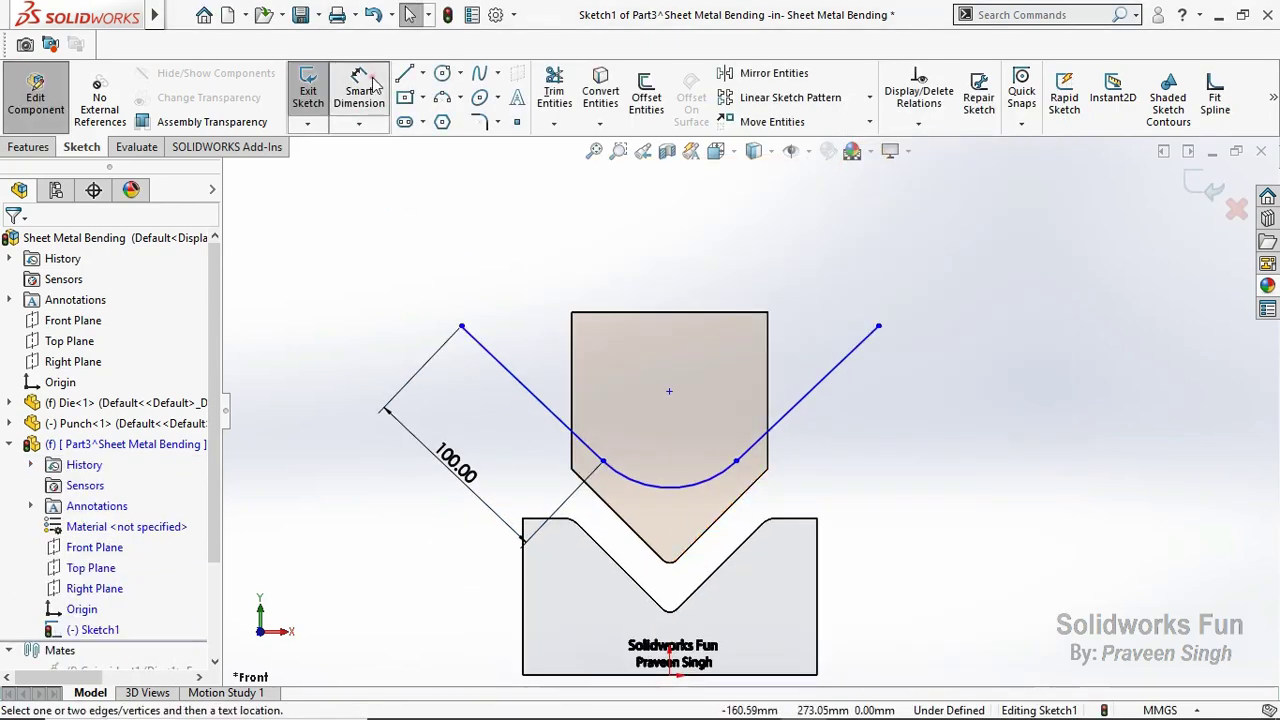
{"action": "left_click", "coordinate": [683, 497]}
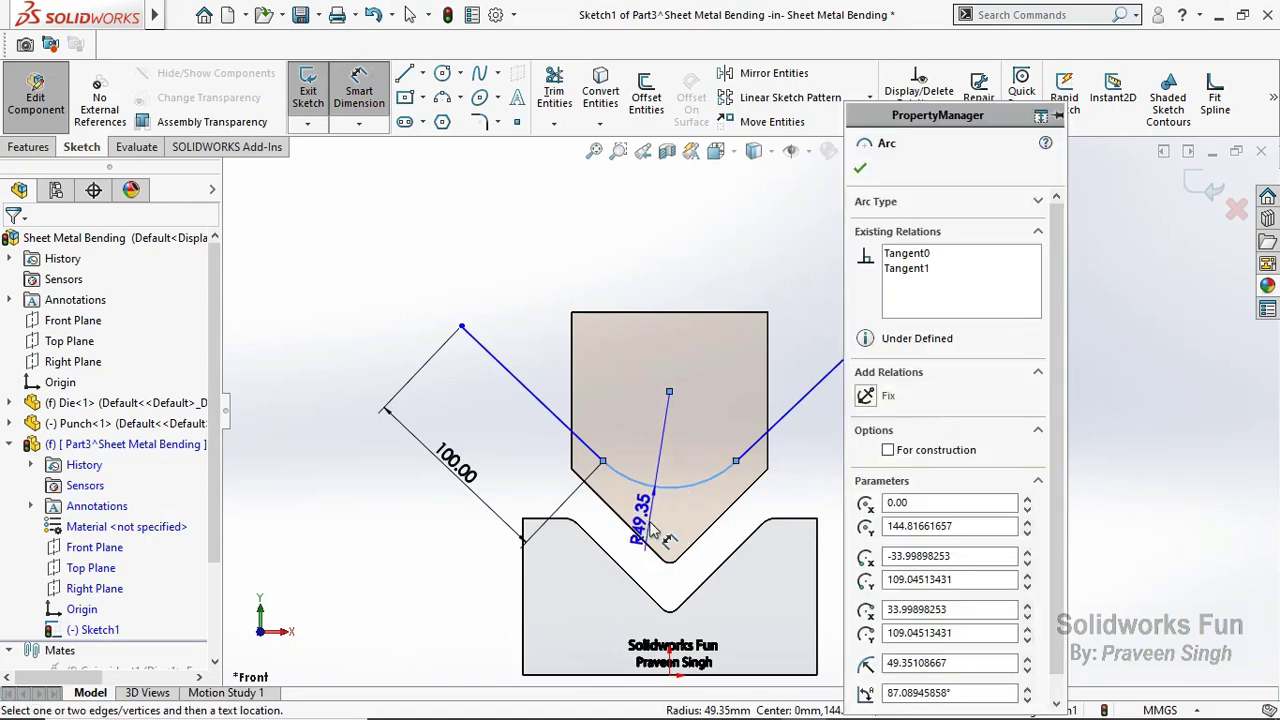
{"action": "left_click", "coordinate": [650, 530]}
{"action": "type", "text": "5"}
{"action": "key", "text": "Return"}
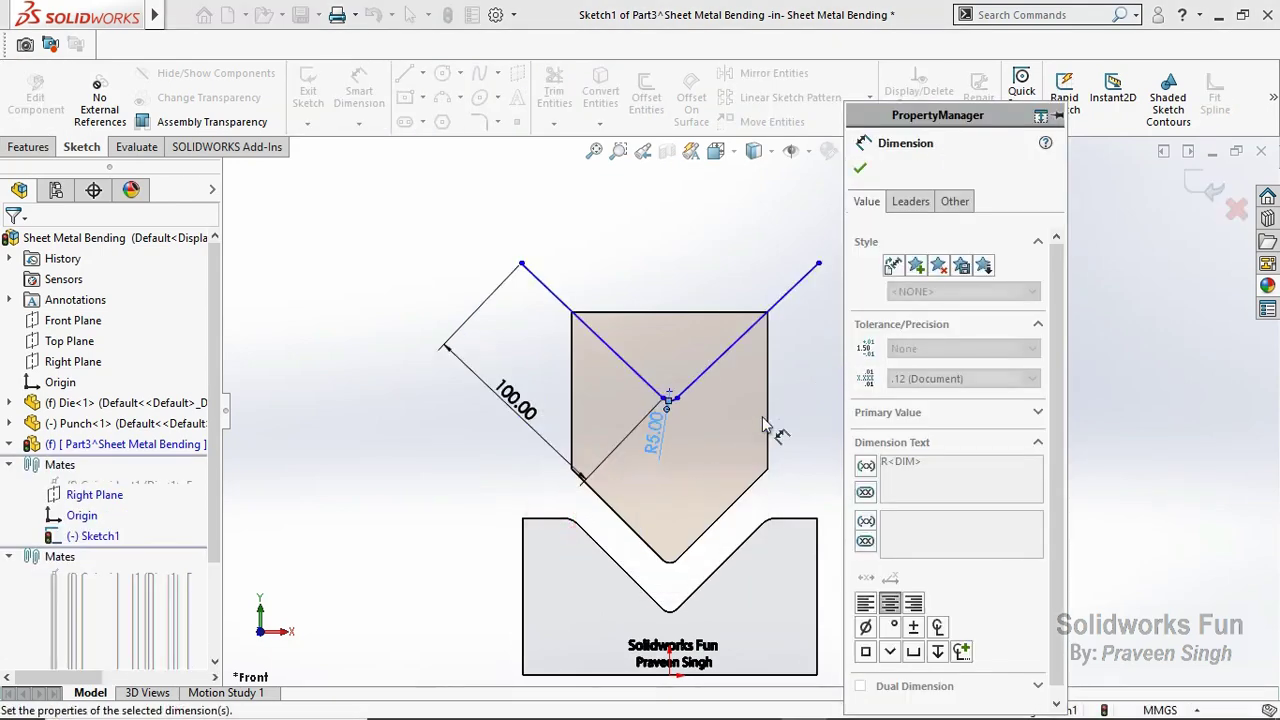
{"action": "left_click", "coordinate": [860, 169]}
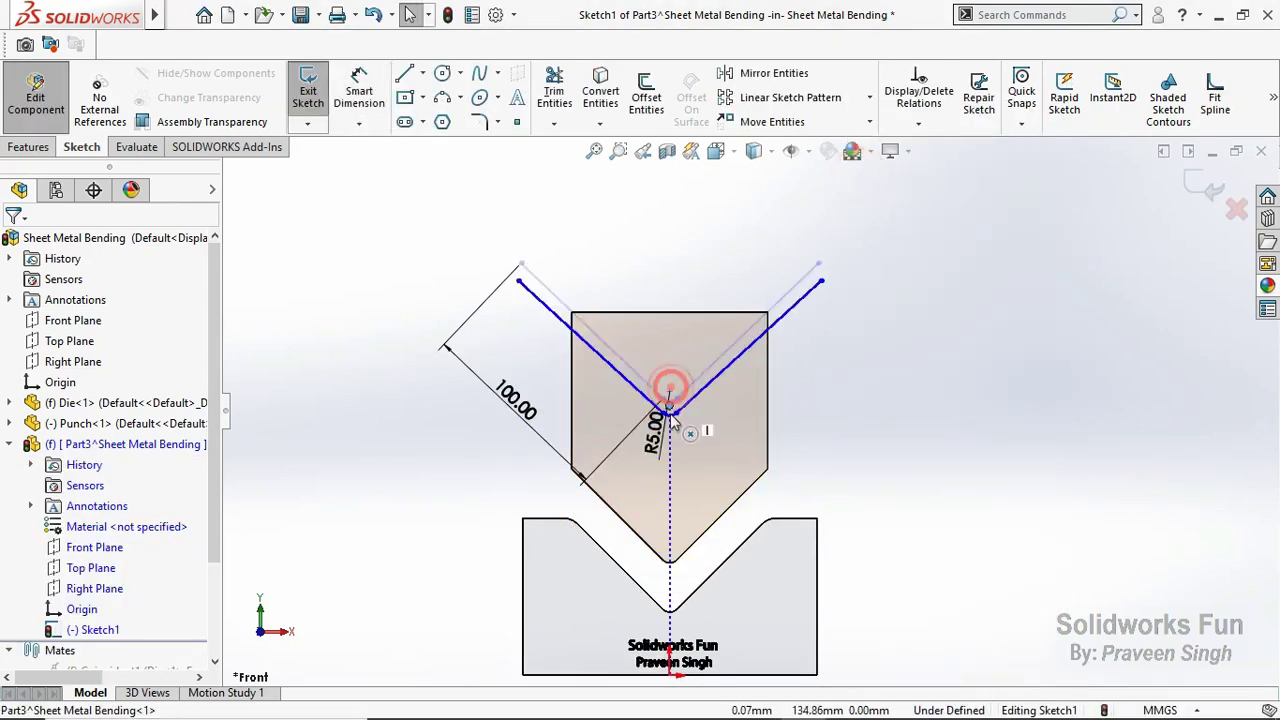
Step: Lower the bend point into the die's groove and move the R5.00 label beside it
{"action": "left_click_drag", "start_coordinate": [669, 397], "coordinate": [674, 545]}
{"action": "scroll", "coordinate": [670, 590], "scroll_direction": "down", "scroll_amount": 1}
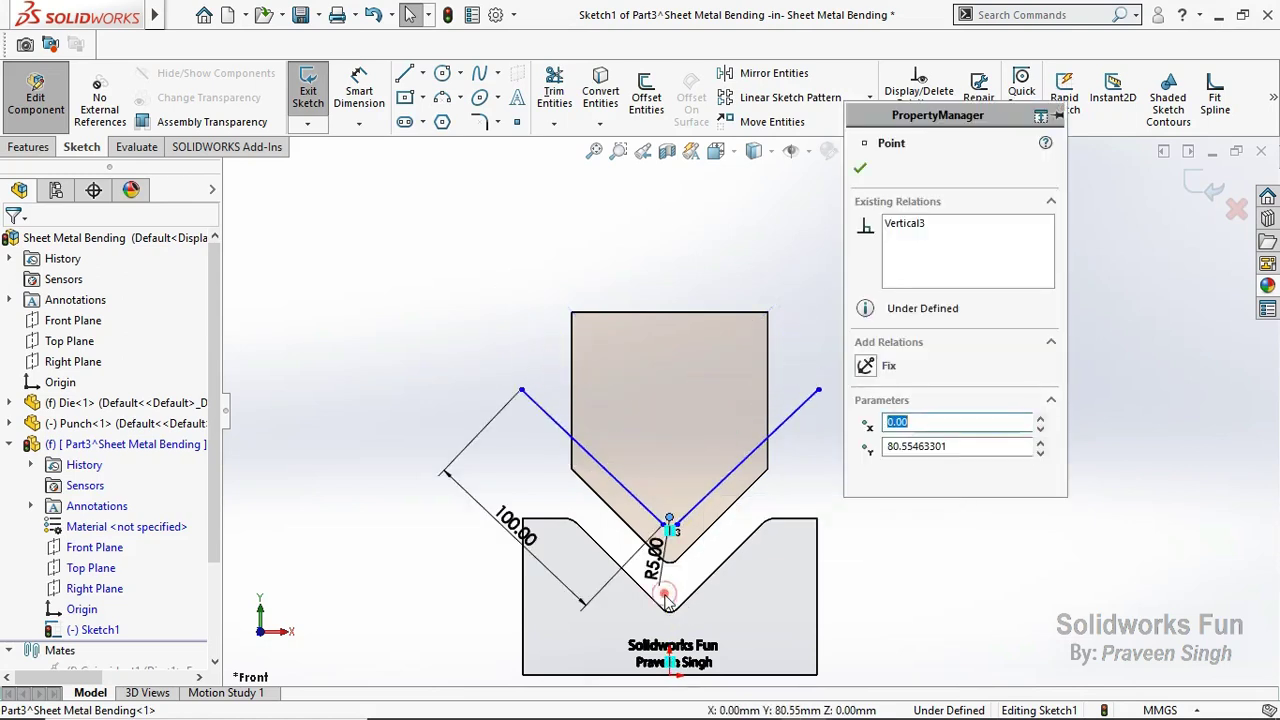
{"action": "scroll", "coordinate": [680, 570], "scroll_direction": "down", "scroll_amount": 1}
{"action": "left_click", "coordinate": [688, 557]}
{"action": "mouse_move", "coordinate": [680, 468]}
{"action": "left_mouse_down"}
{"action": "mouse_move", "coordinate": [680, 588]}
{"action": "mouse_move", "coordinate": [678, 577]}
{"action": "left_mouse_up"}
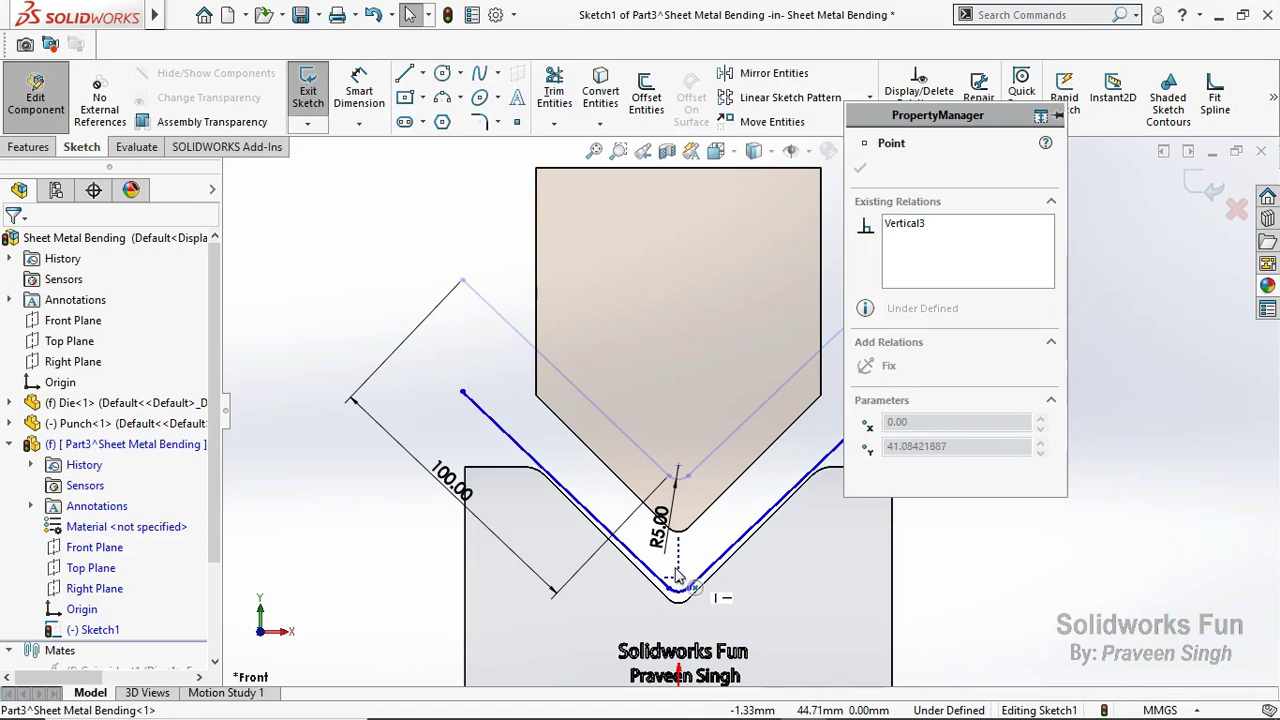
{"action": "left_click", "coordinate": [337, 586]}
{"action": "scroll", "coordinate": [686, 543], "scroll_direction": "down", "scroll_amount": 2}
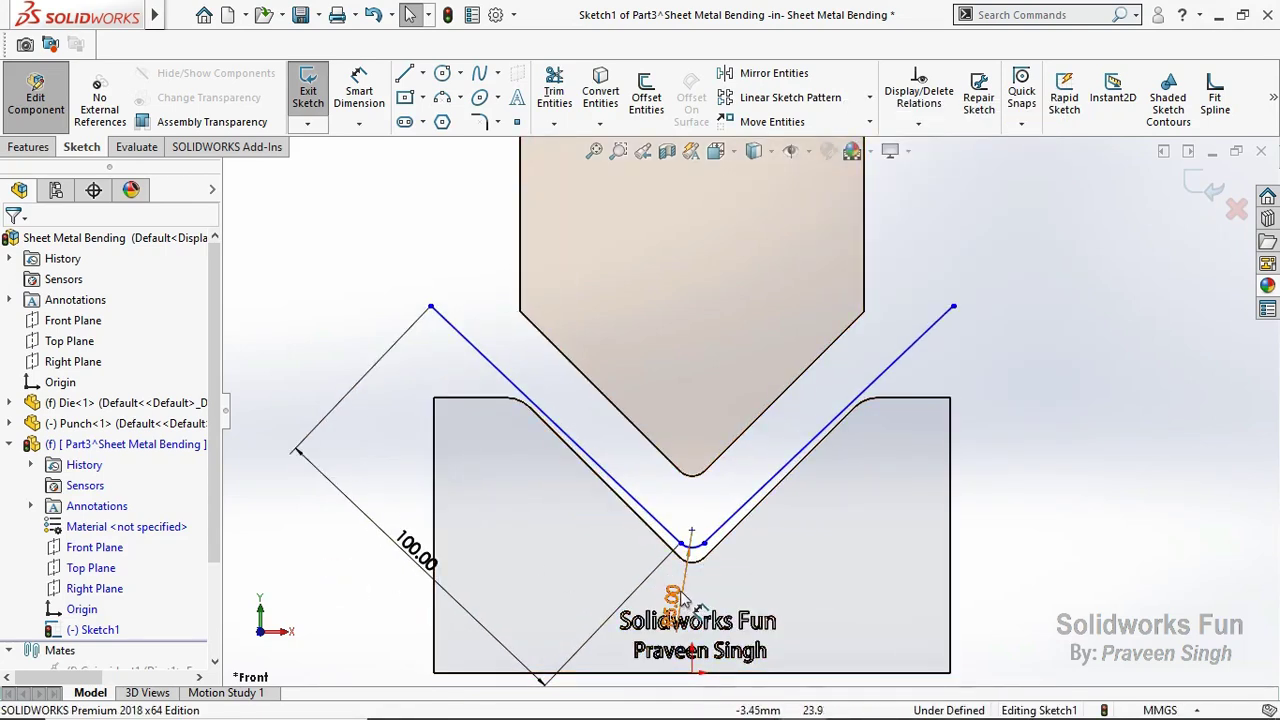
{"action": "left_click_drag", "start_coordinate": [674, 598], "coordinate": [710, 588]}
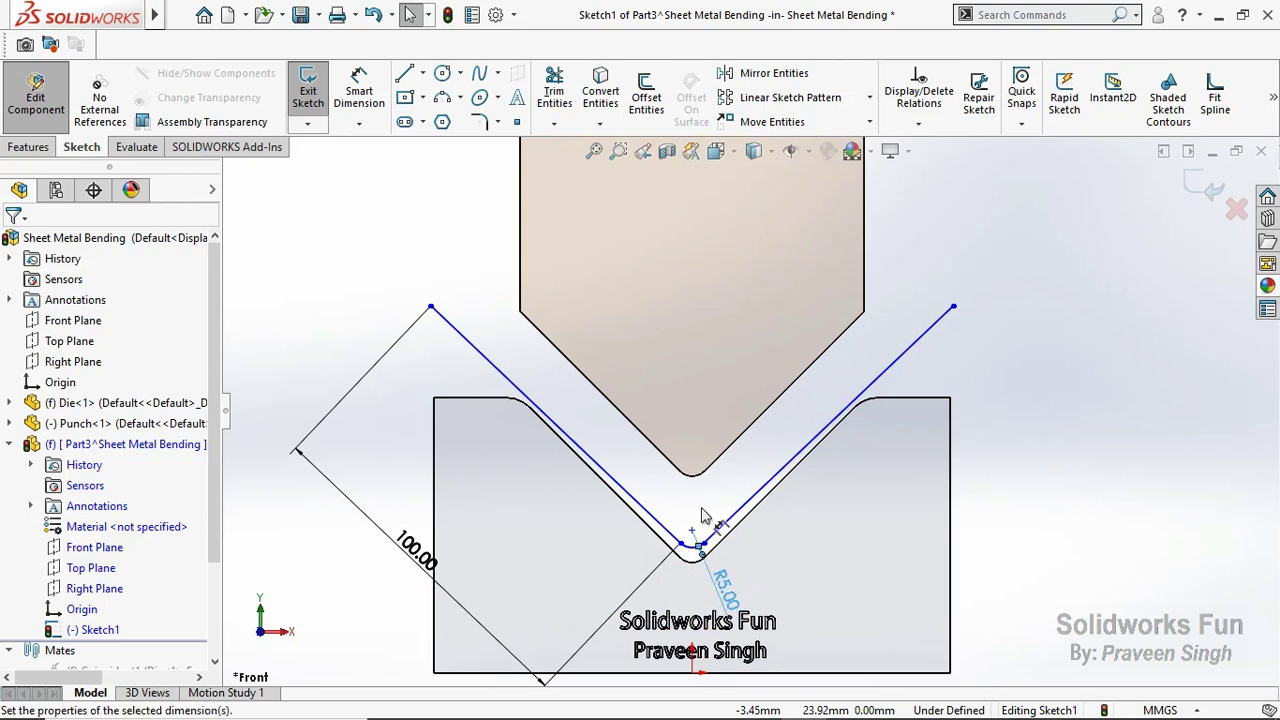
Step: Make the left slanted line tangent to the die's rounded upper edge
{"action": "left_click", "coordinate": [645, 460]}
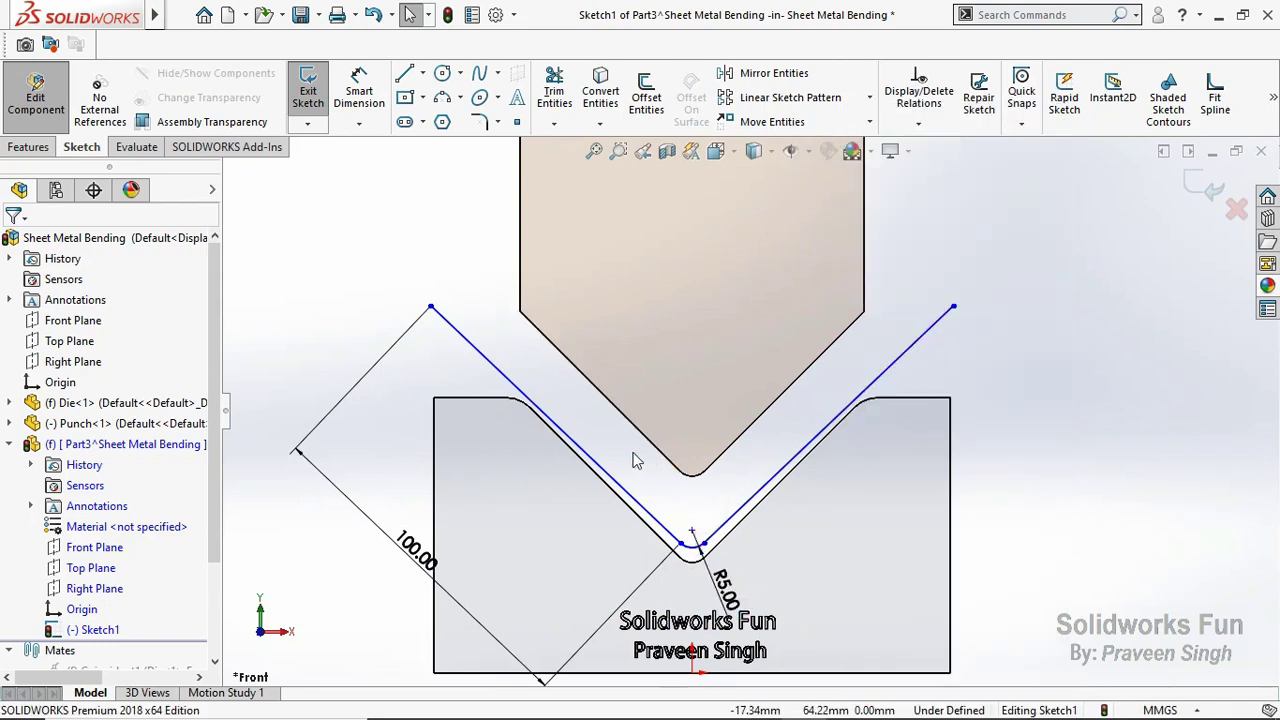
{"action": "left_click", "coordinate": [519, 390]}
{"action": "left_click", "coordinate": [520, 400], "text": "ctrl"}
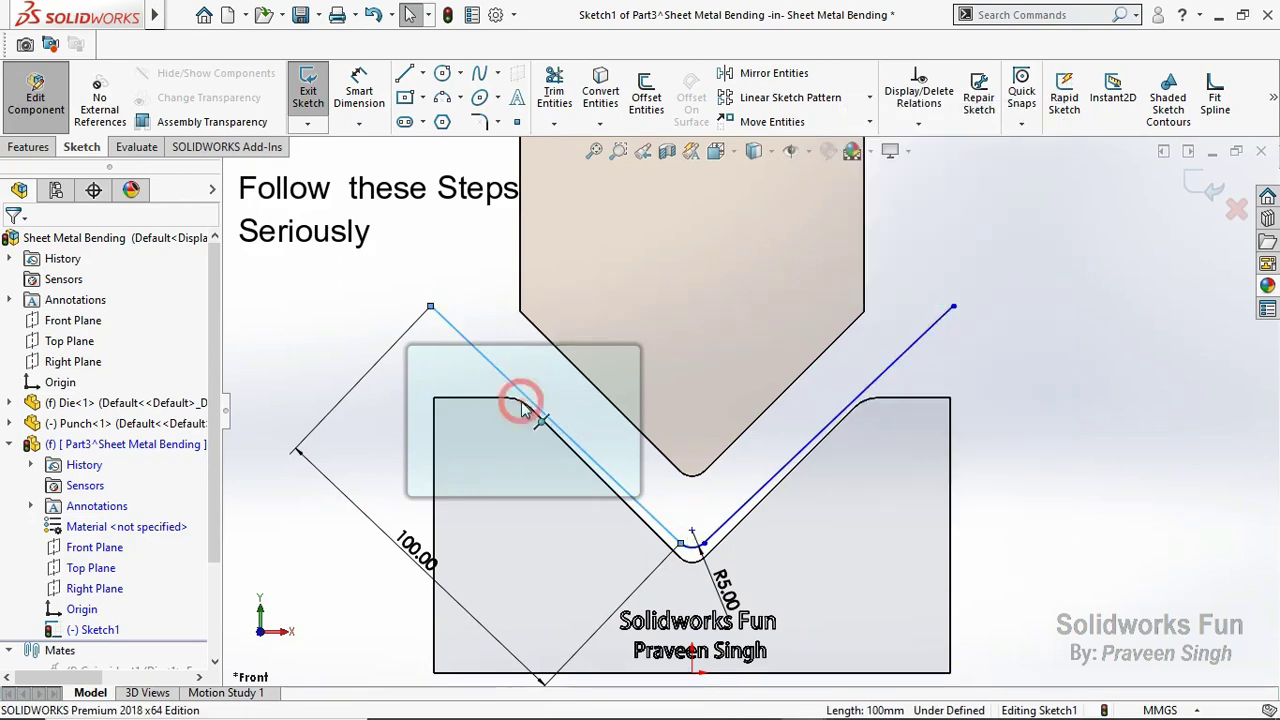
{"action": "key", "text": "Escape"}
{"action": "left_click", "coordinate": [531, 399]}
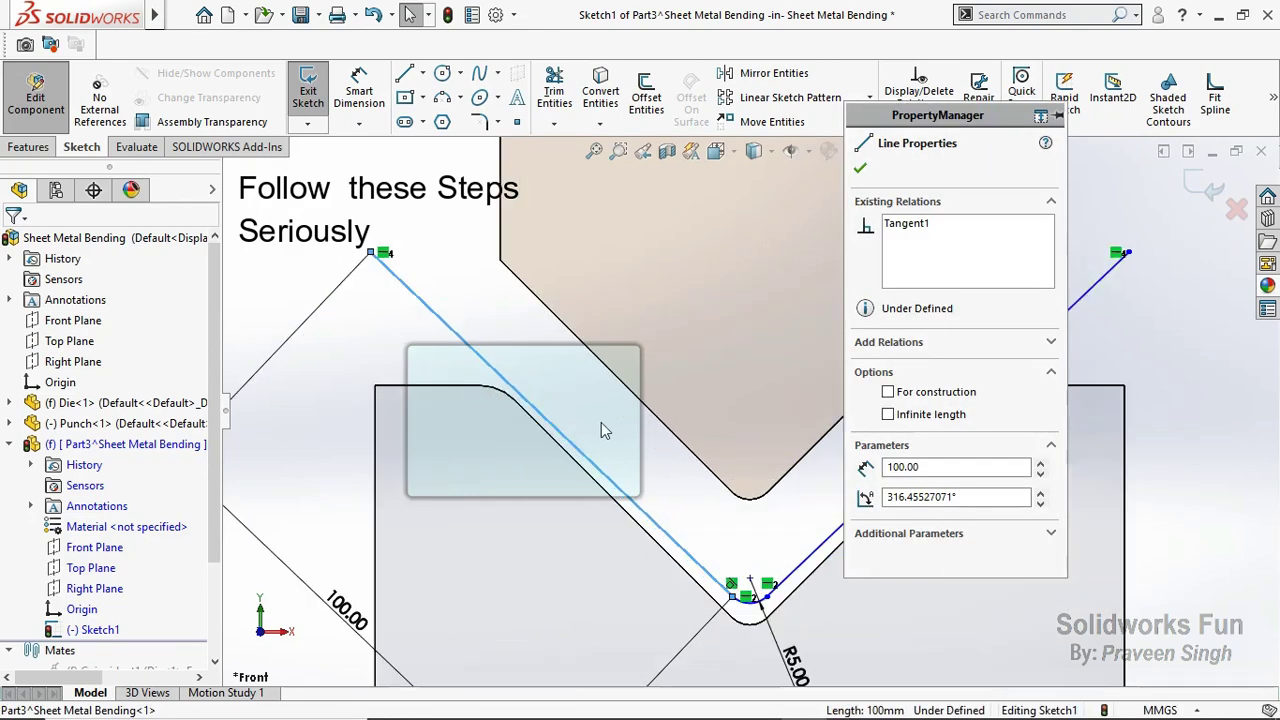
{"action": "left_click", "coordinate": [509, 396], "text": "ctrl"}
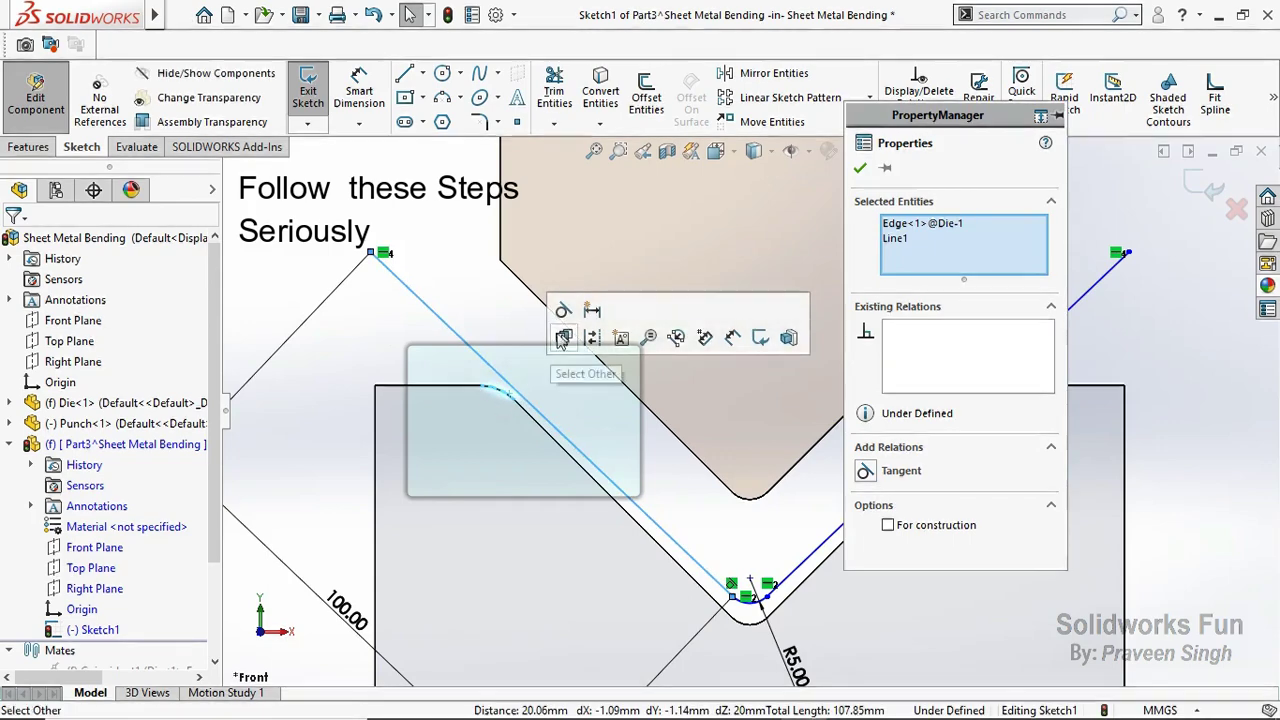
{"action": "left_click", "coordinate": [563, 311]}
{"action": "key", "text": "Escape"}
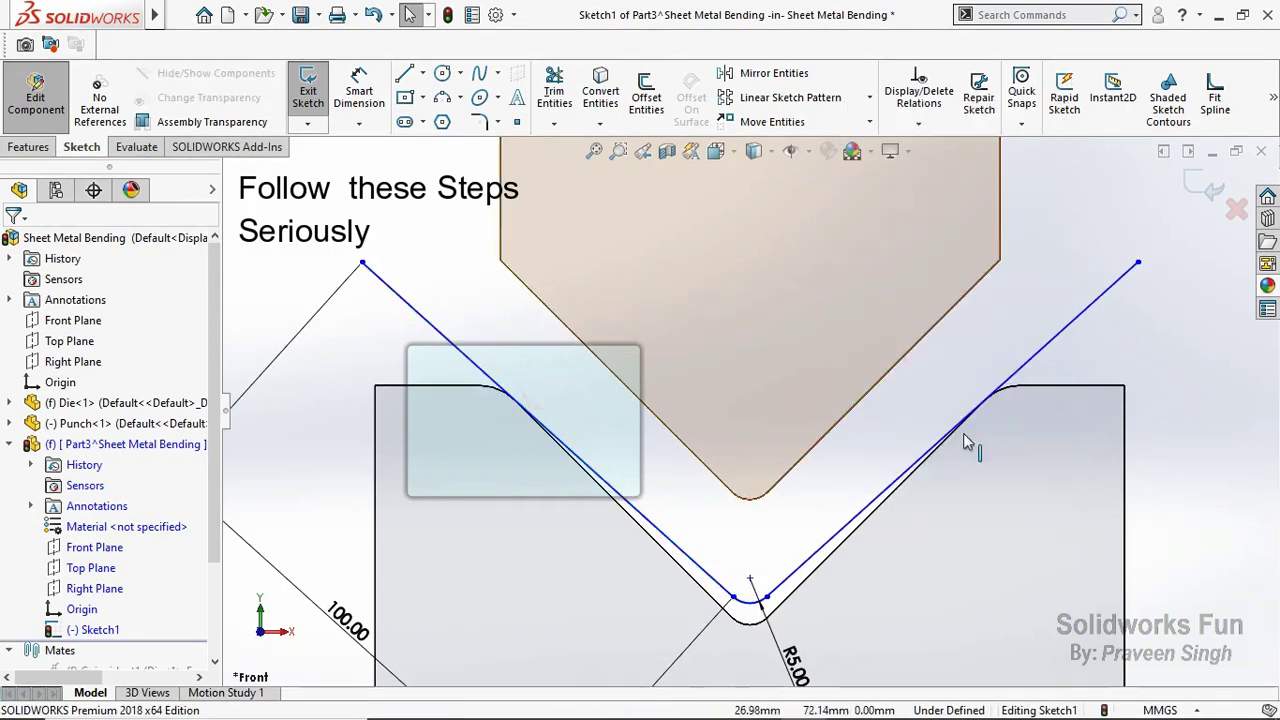
Step: Pull the bend point upward and tidy the 100.00 and R5.00 dimension labels
{"action": "scroll", "coordinate": [880, 457], "scroll_direction": "up", "scroll_amount": 1}
{"action": "scroll", "coordinate": [818, 455], "scroll_direction": "up", "scroll_amount": 1}
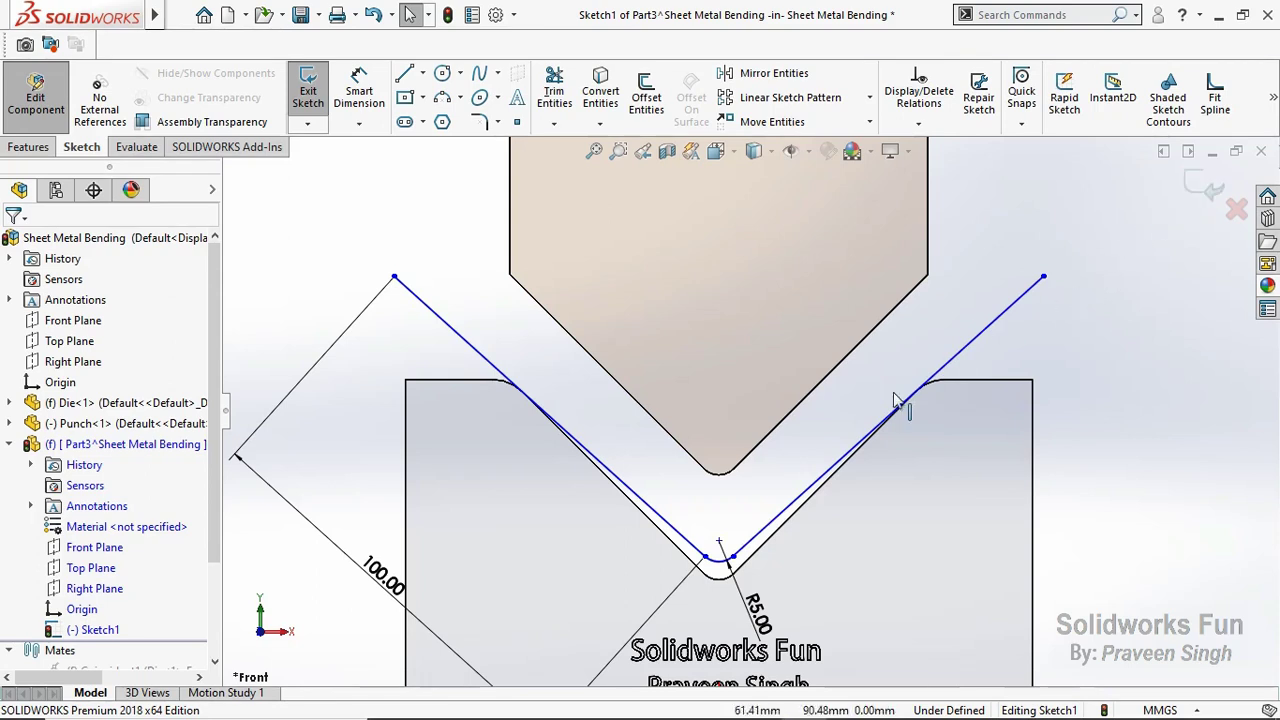
{"action": "left_click_drag", "start_coordinate": [720, 550], "coordinate": [722, 508]}
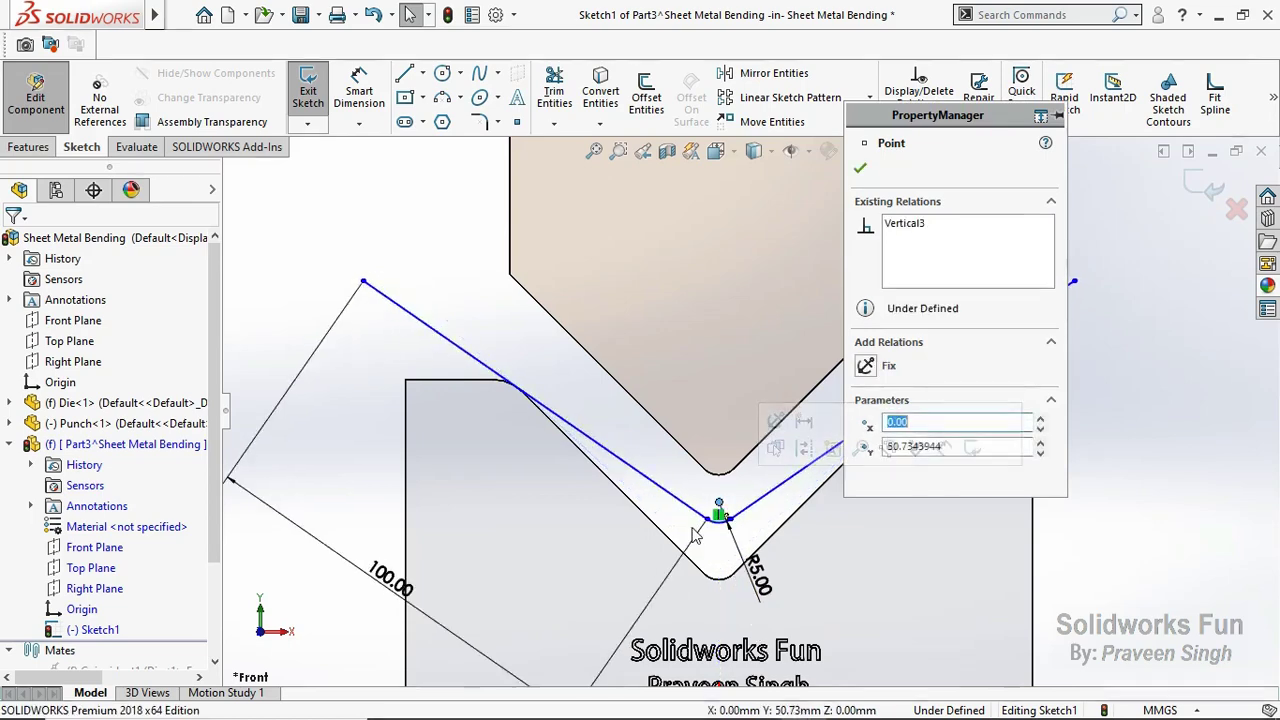
{"action": "key", "text": "Escape"}
{"action": "scroll", "coordinate": [748, 409], "scroll_direction": "up", "scroll_amount": 1}
{"action": "scroll", "coordinate": [968, 341], "scroll_direction": "down", "scroll_amount": 1}
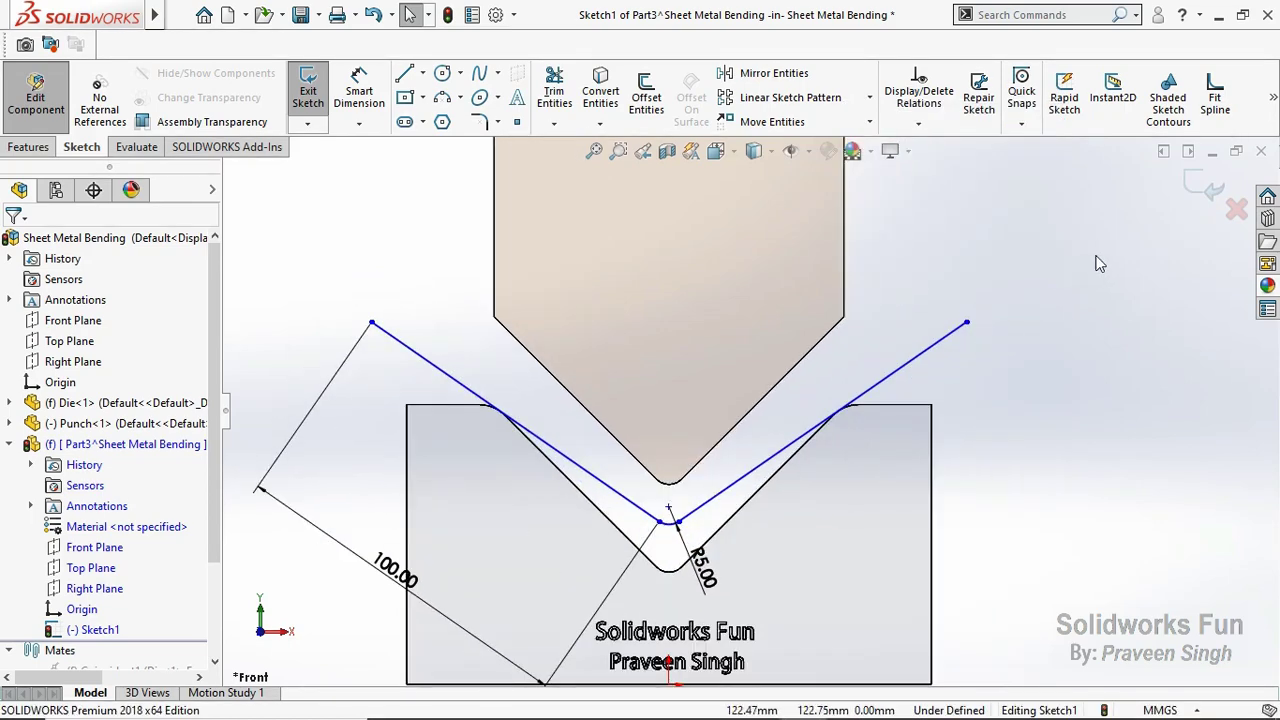
{"action": "left_click_drag", "start_coordinate": [395, 570], "coordinate": [355, 545]}
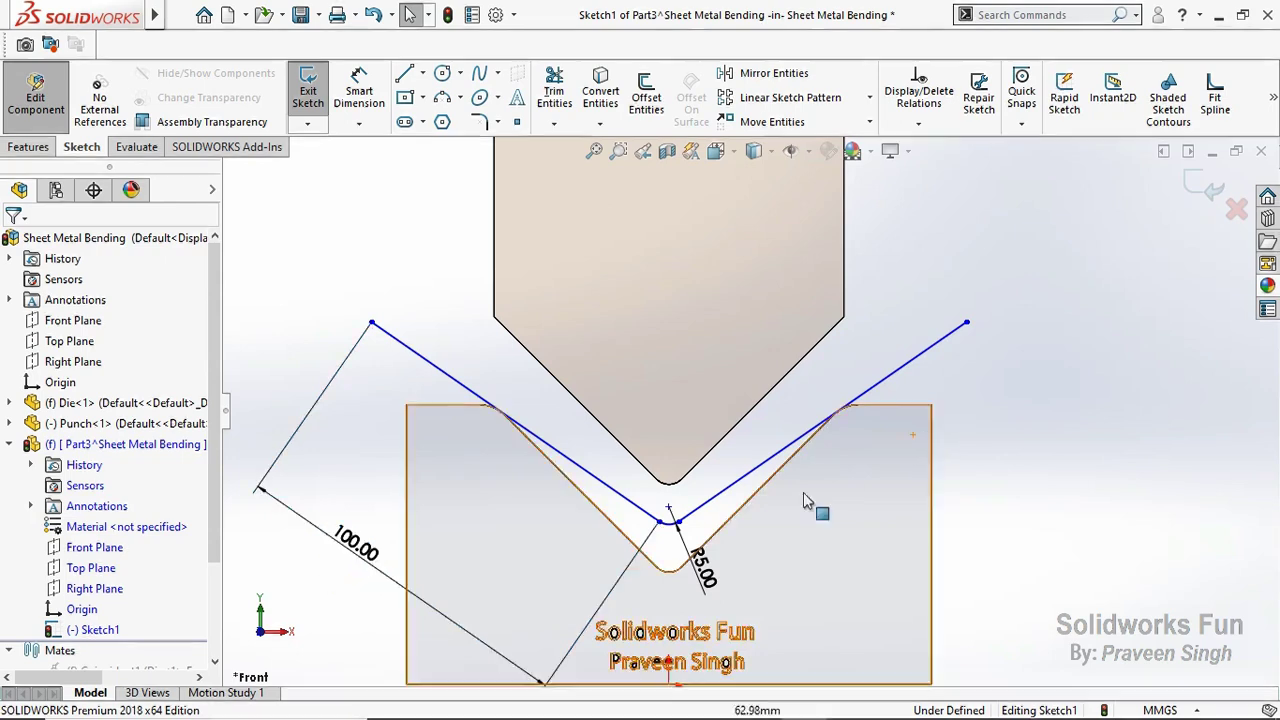
{"action": "left_click_drag", "start_coordinate": [702, 566], "coordinate": [695, 570]}
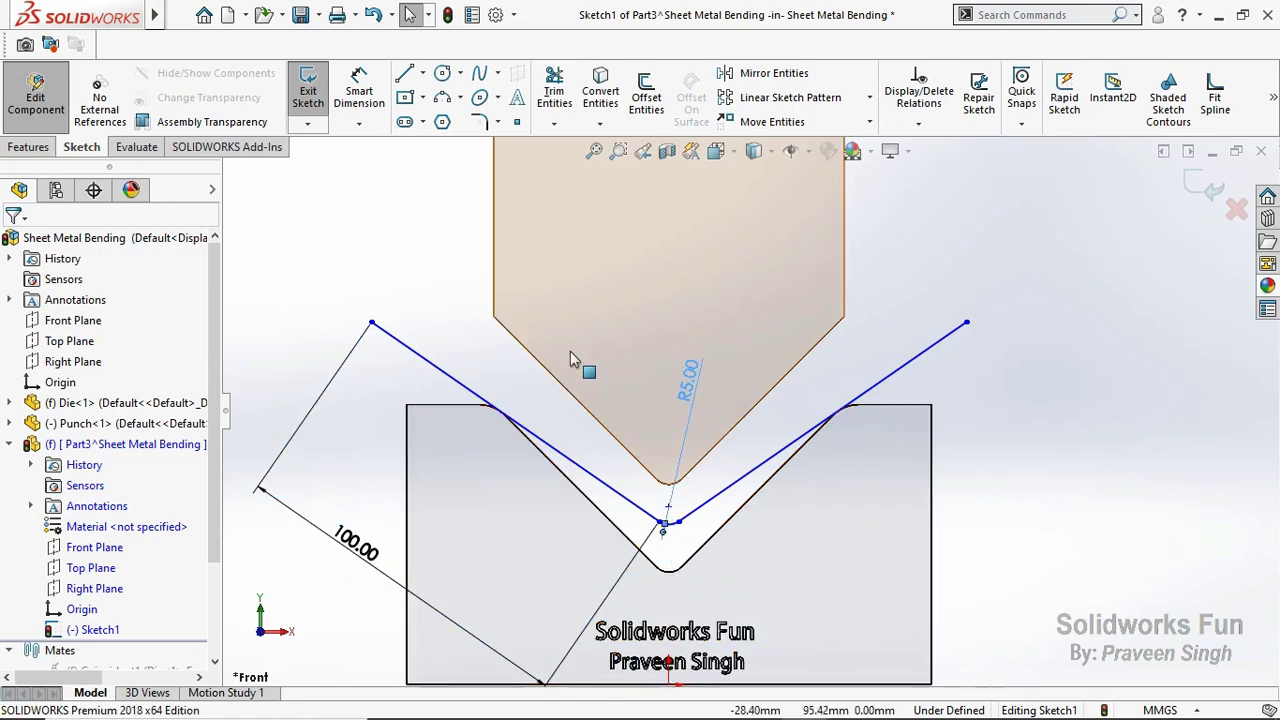
{"action": "left_click", "coordinate": [1100, 300]}
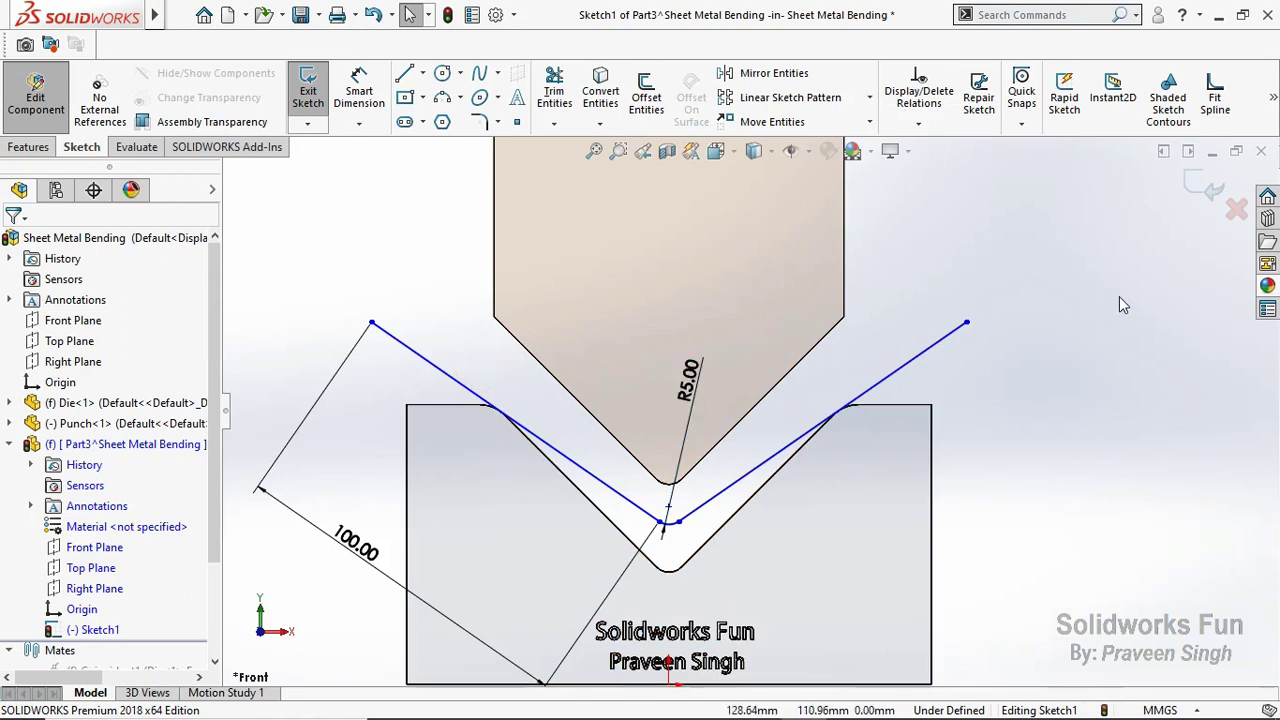
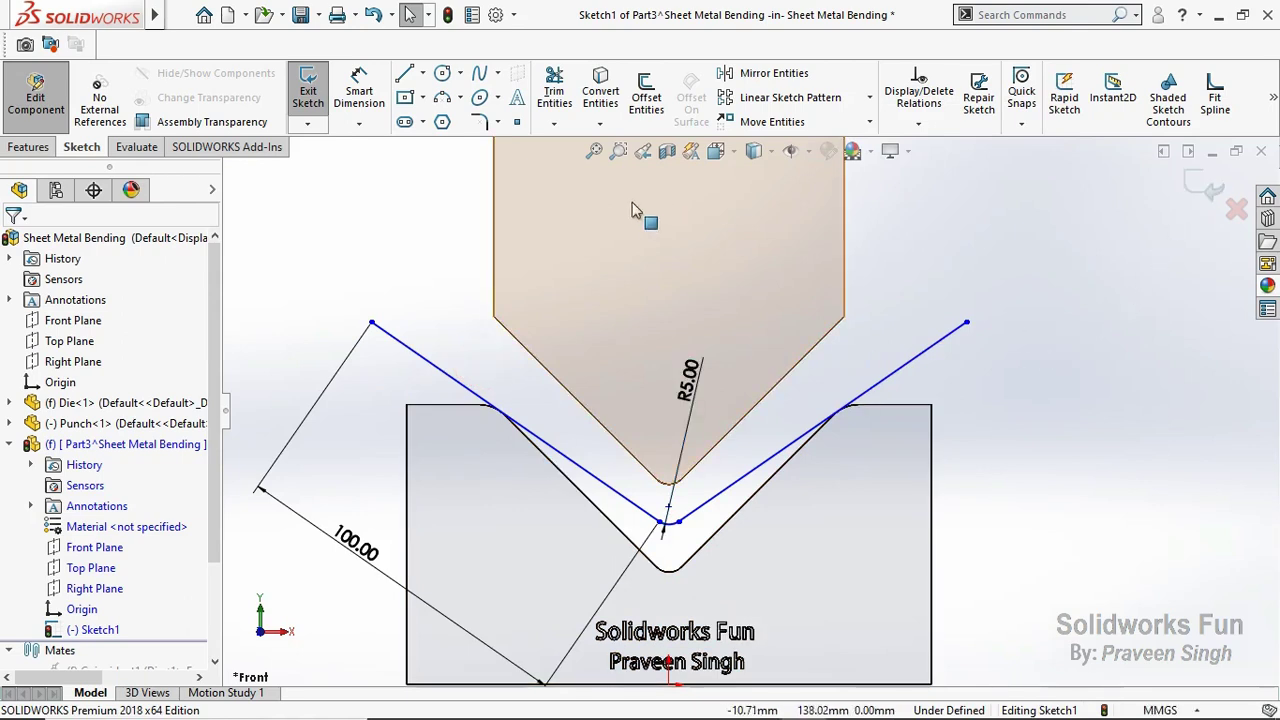
Step: Exit the sketch and start a thin extrusion of the sheet profile, 1 mm thick, reversed
{"action": "left_click", "coordinate": [1205, 185]}
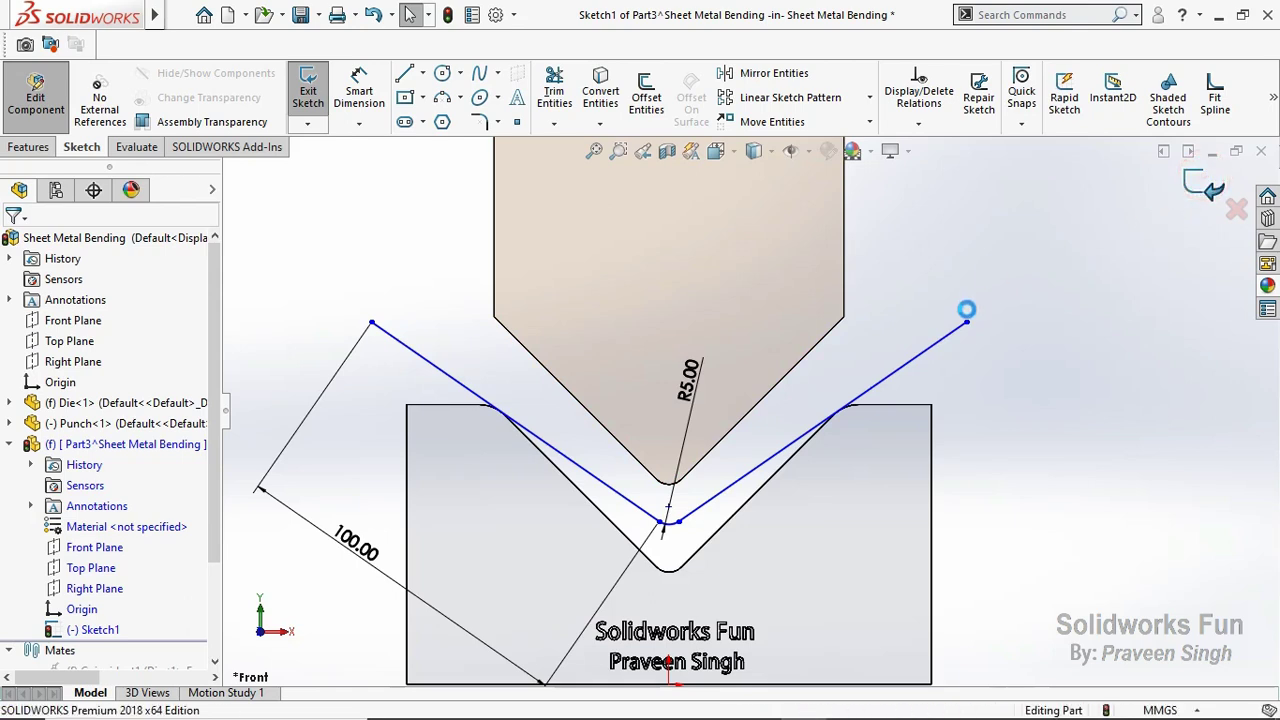
{"action": "left_click", "coordinate": [30, 148]}
{"action": "left_click", "coordinate": [315, 90]}
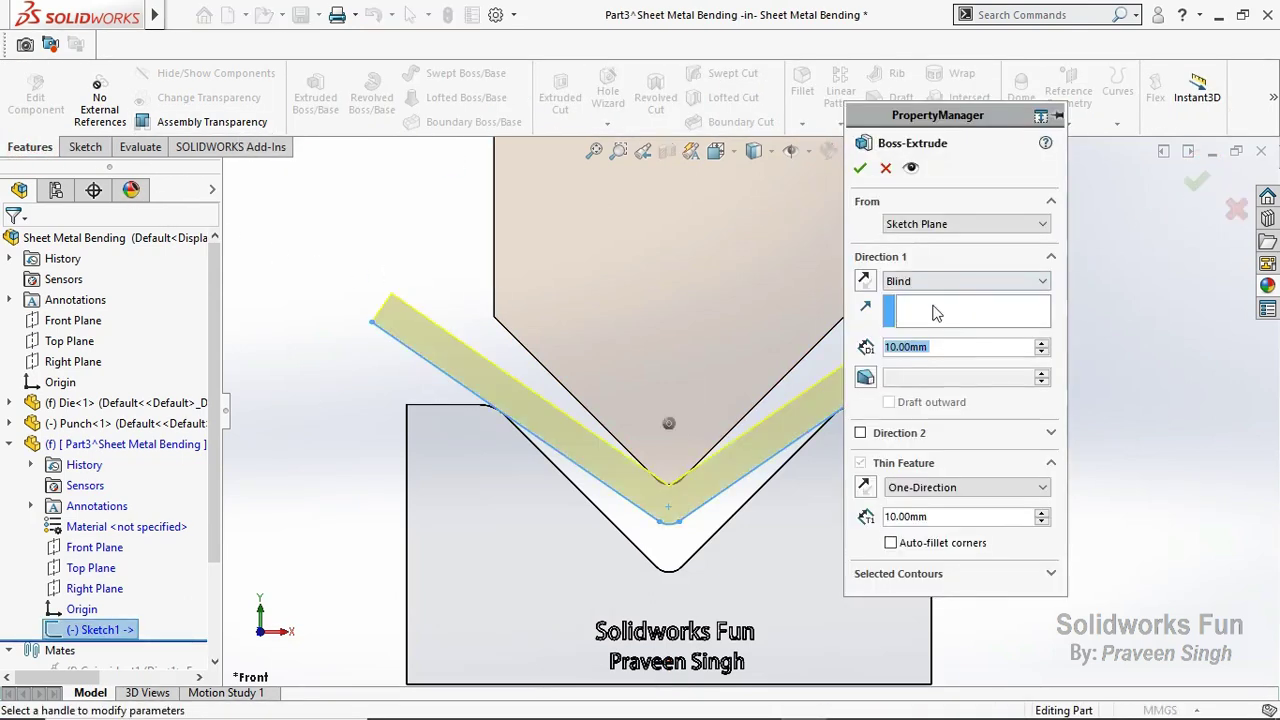
{"action": "left_click", "coordinate": [950, 515]}
{"action": "type", "text": "1"}
{"action": "key", "text": "Return"}
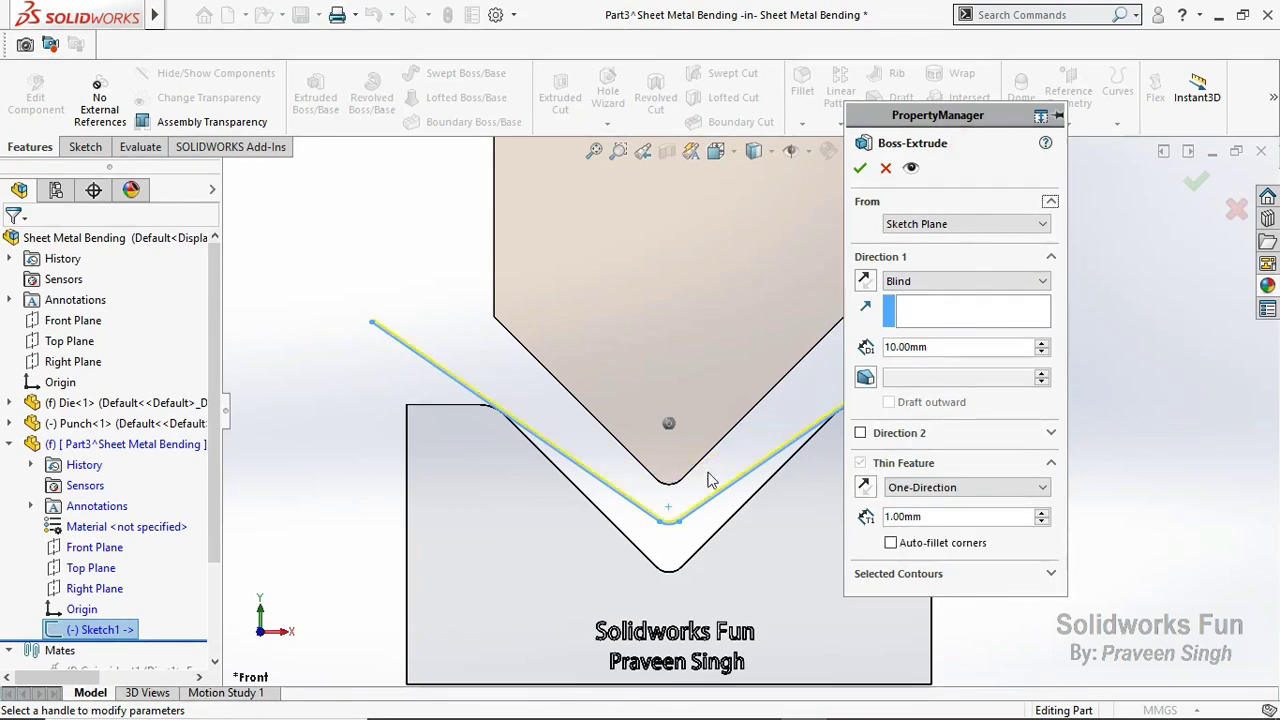
{"action": "scroll", "coordinate": [612, 495], "scroll_direction": "down", "scroll_amount": 3}
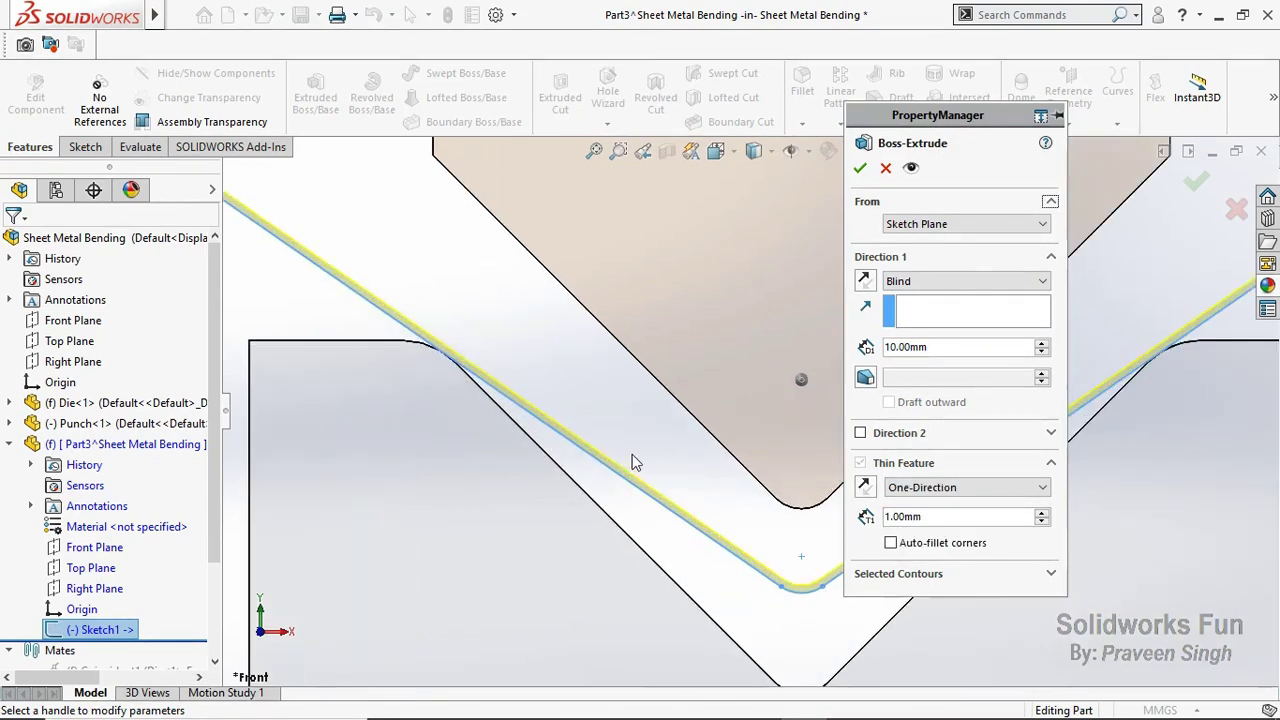
{"action": "left_click", "coordinate": [868, 492]}
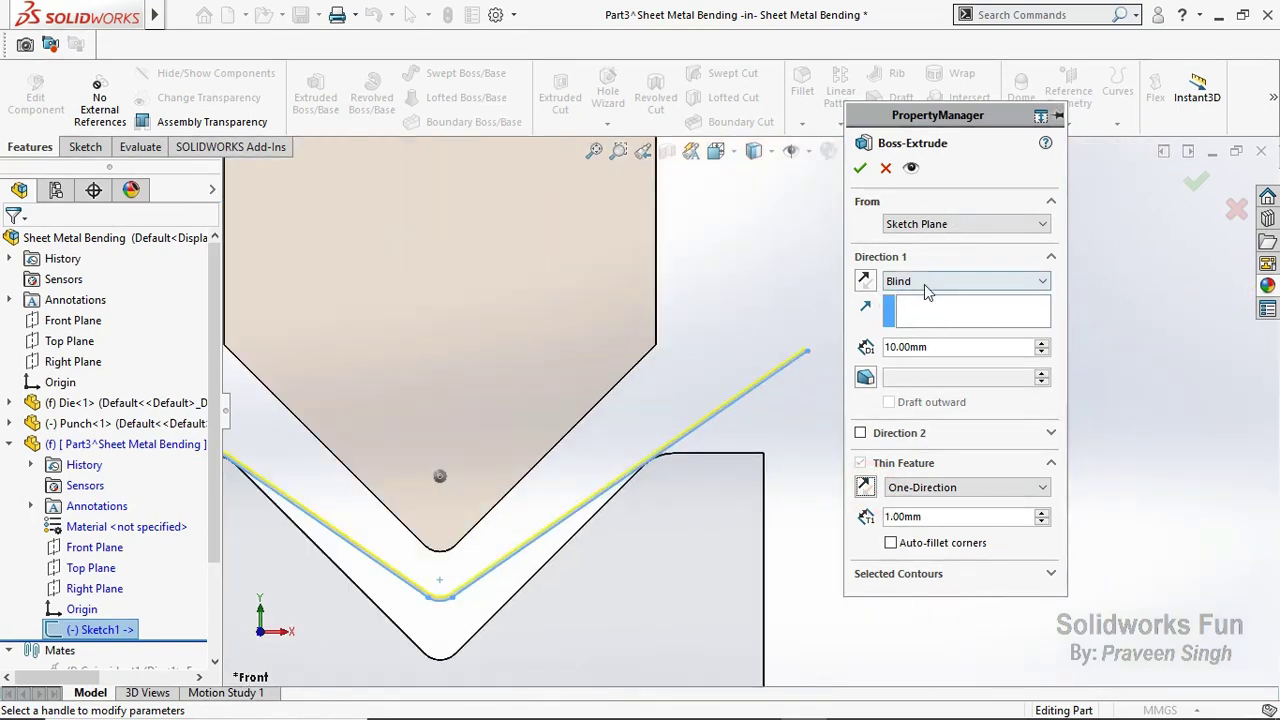
Step: Set the extrusion end condition to Mid Plane with a 40 mm depth
{"action": "left_click", "coordinate": [926, 286]}
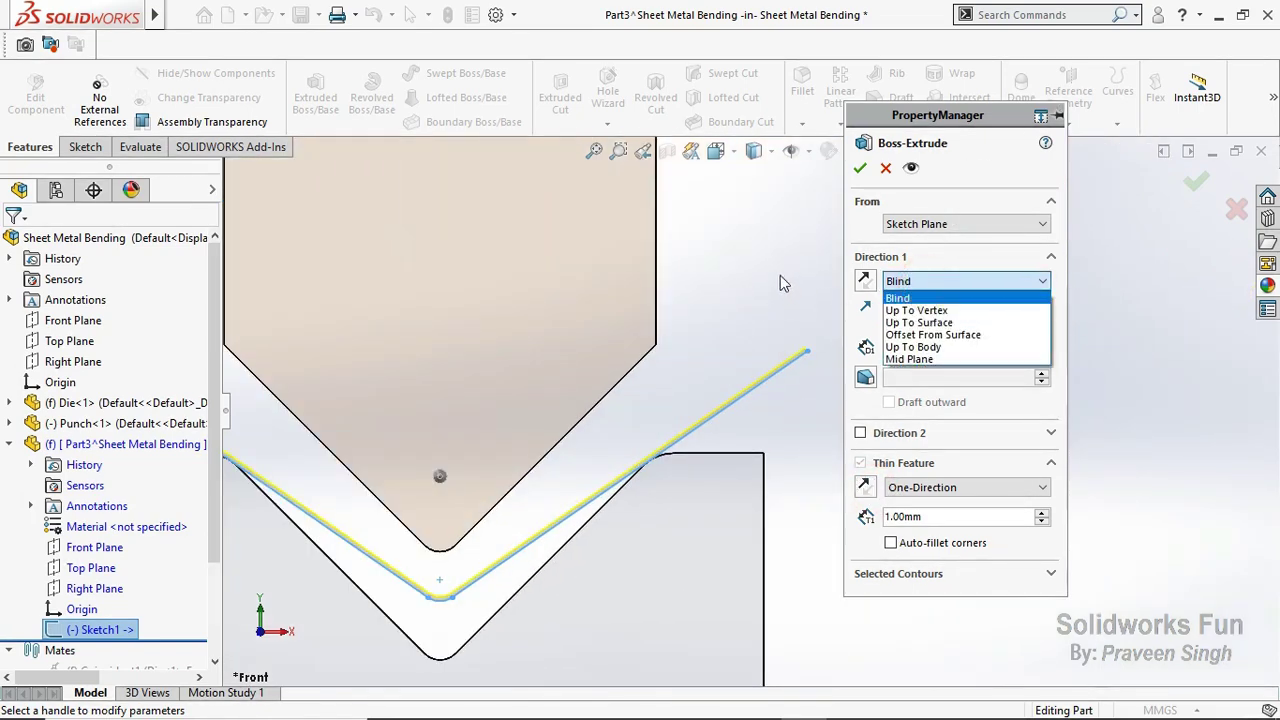
{"action": "left_click", "coordinate": [912, 358]}
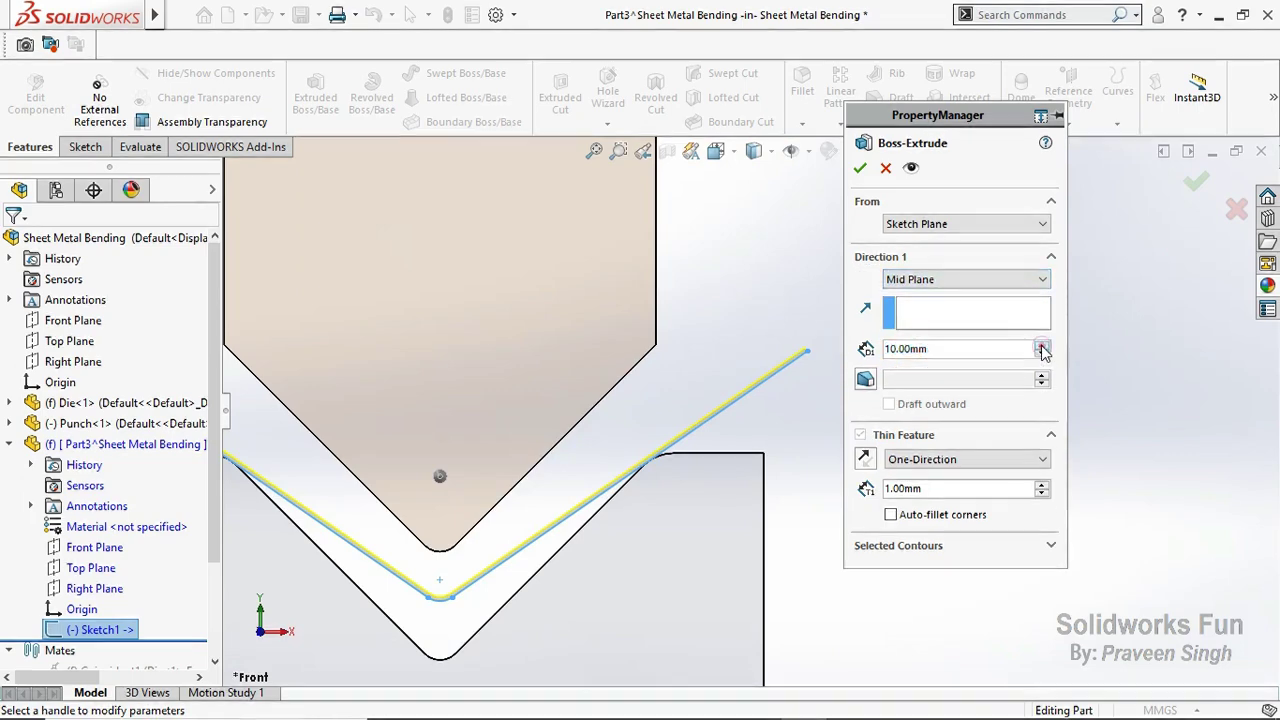
{"action": "right_click", "coordinate": [751, 248]}
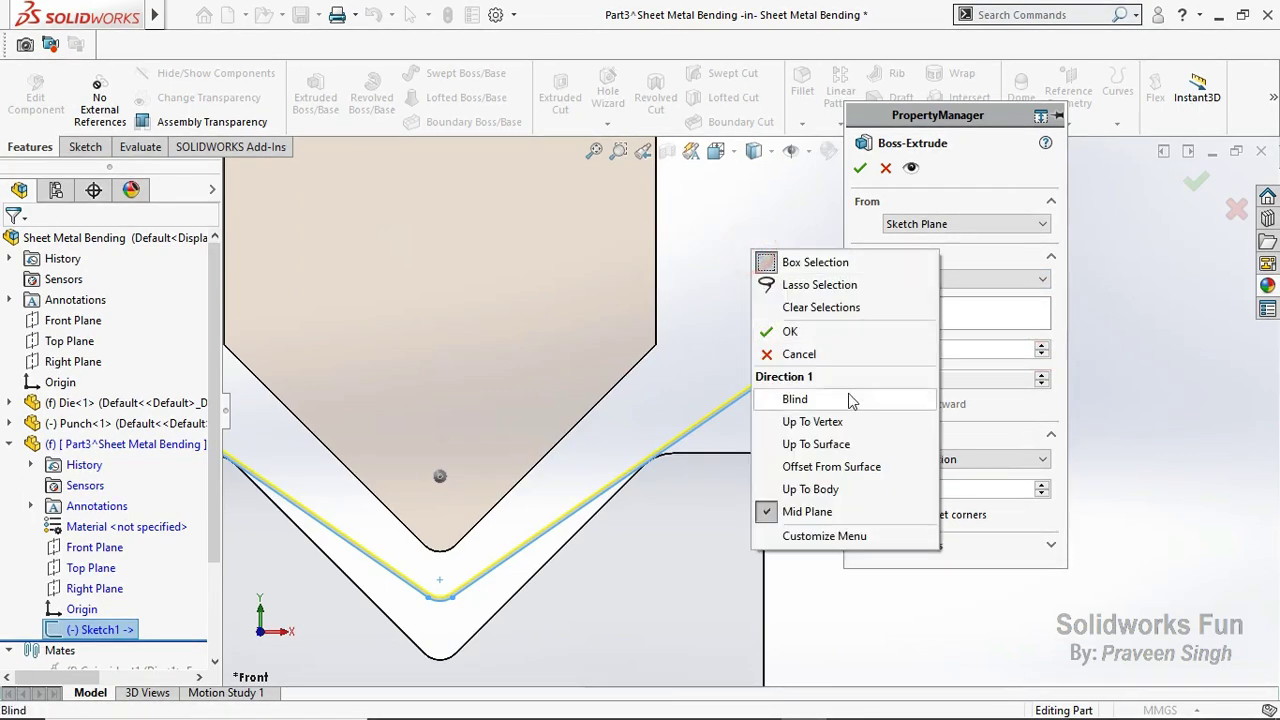
{"action": "left_click", "coordinate": [905, 222]}
{"action": "key", "text": "z"}
{"action": "key", "text": "z"}
{"action": "key", "text": "z"}
{"action": "scroll", "coordinate": [601, 428], "scroll_direction": "down", "scroll_amount": 2}
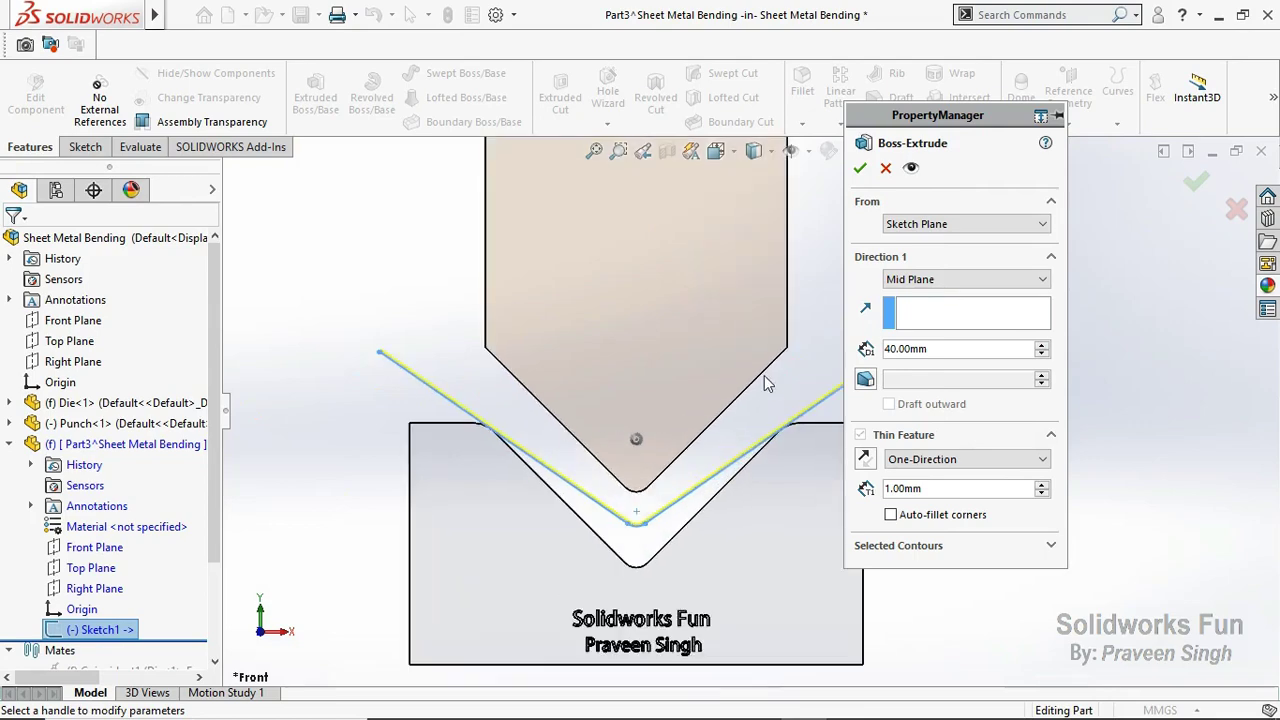
Step: Confirm the thin sheet extrusion and stop editing the sheet within the assembly
{"action": "left_click", "coordinate": [860, 169]}
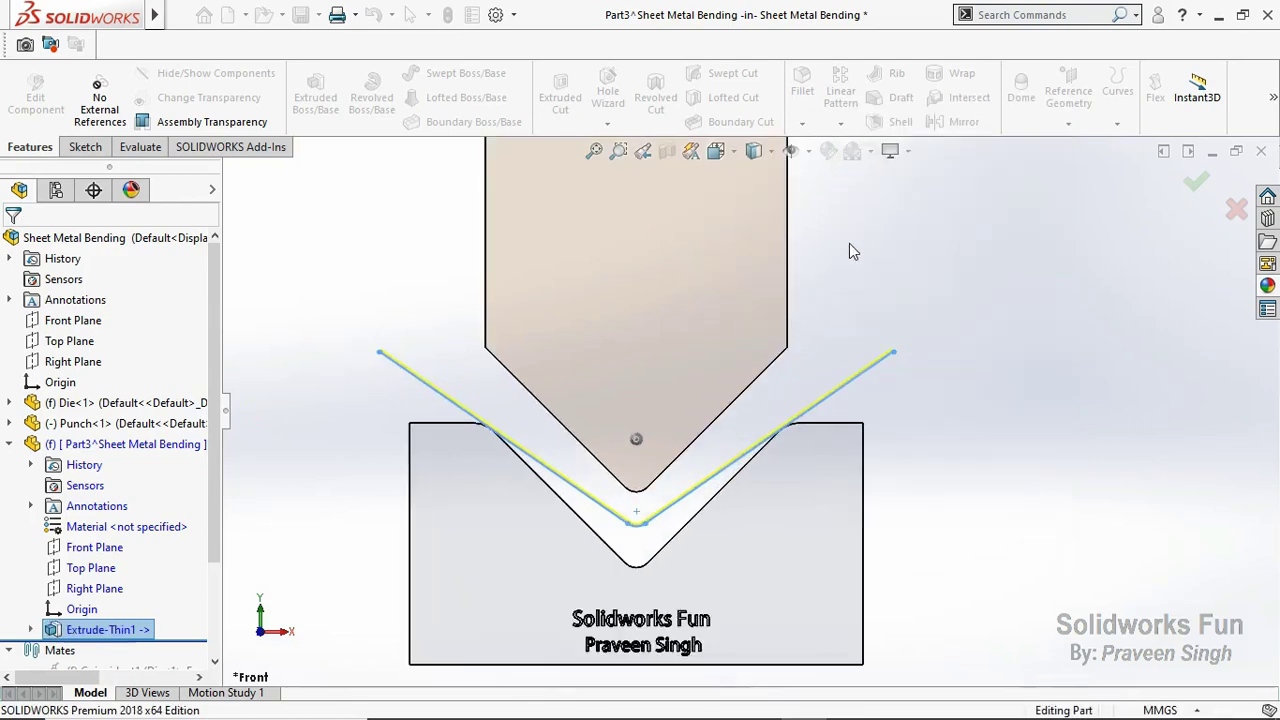
{"action": "left_click", "coordinate": [1210, 193]}
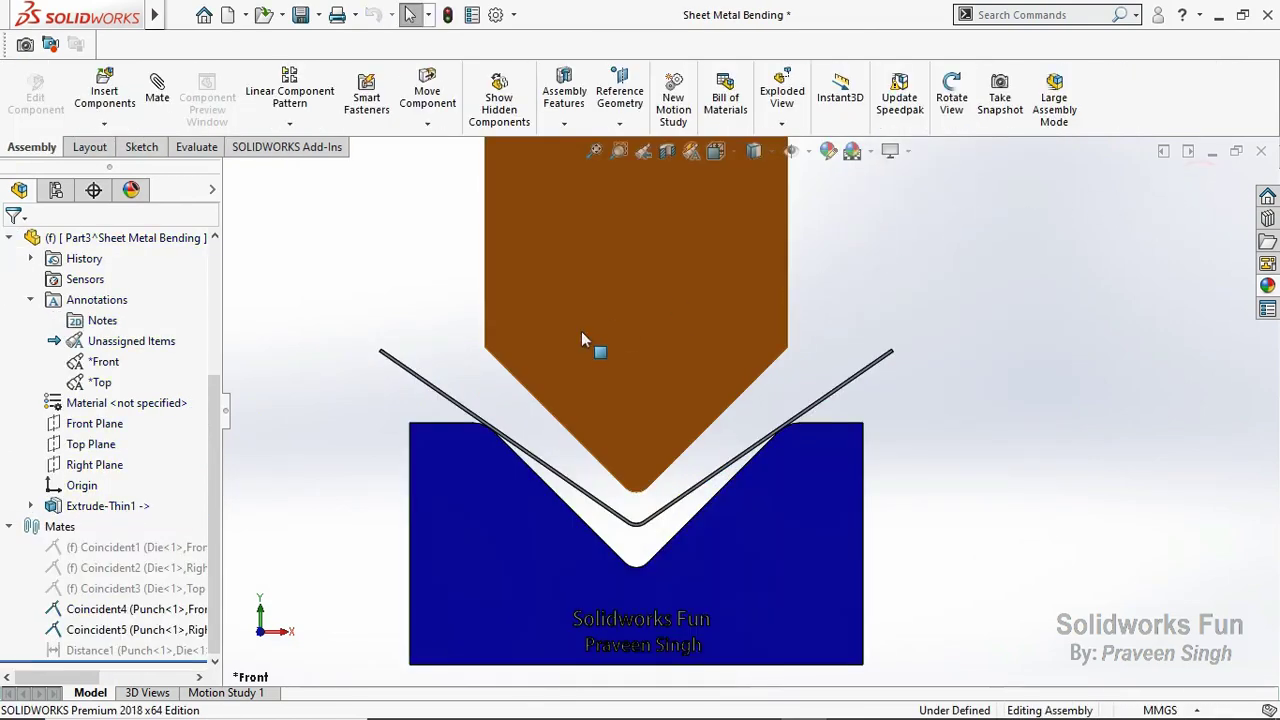
{"action": "left_click", "coordinate": [11, 444]}
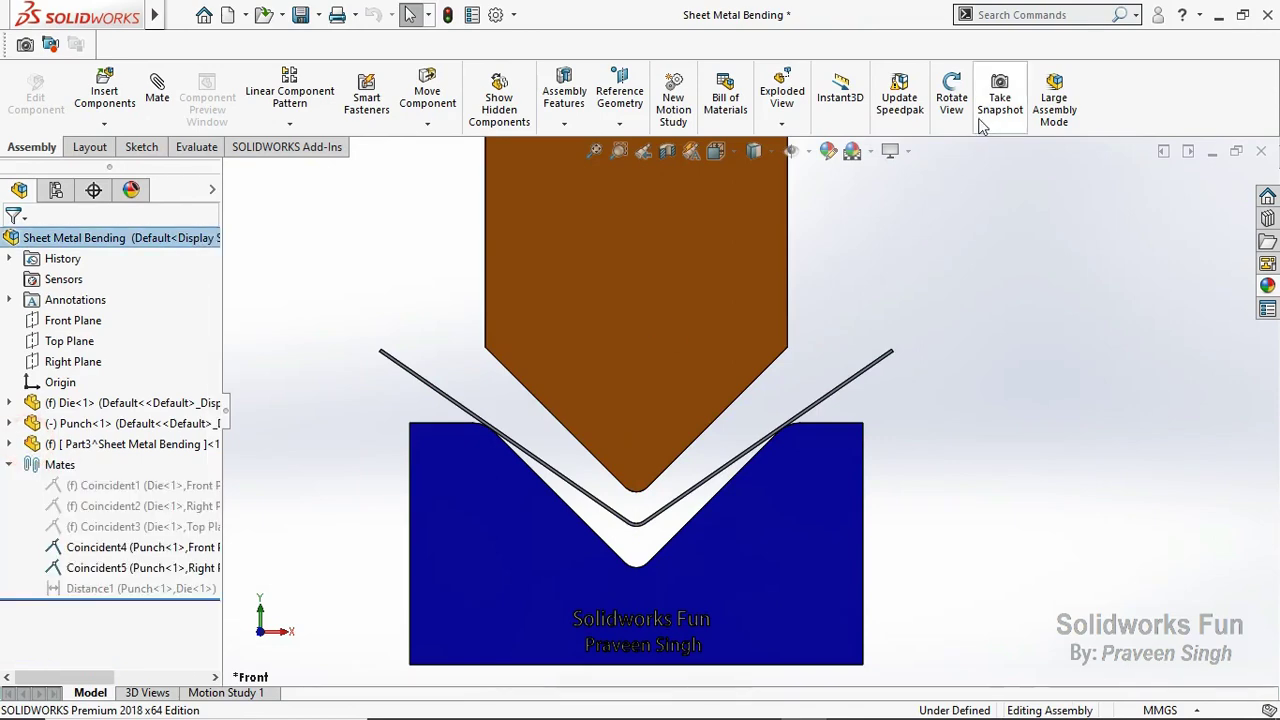
Step: Orbit the assembly to a 3D view and open the Punch part in its own window
{"action": "left_click", "coordinate": [951, 100]}
{"action": "mouse_move", "coordinate": [920, 291]}
{"action": "left_mouse_down"}
{"action": "mouse_move", "coordinate": [893, 352]}
{"action": "mouse_move", "coordinate": [949, 223]}
{"action": "mouse_move", "coordinate": [920, 271]}
{"action": "mouse_move", "coordinate": [920, 314]}
{"action": "mouse_move", "coordinate": [924, 270]}
{"action": "mouse_move", "coordinate": [900, 263]}
{"action": "mouse_move", "coordinate": [942, 177]}
{"action": "mouse_move", "coordinate": [945, 135]}
{"action": "left_mouse_up"}
{"action": "left_click", "coordinate": [951, 100]}
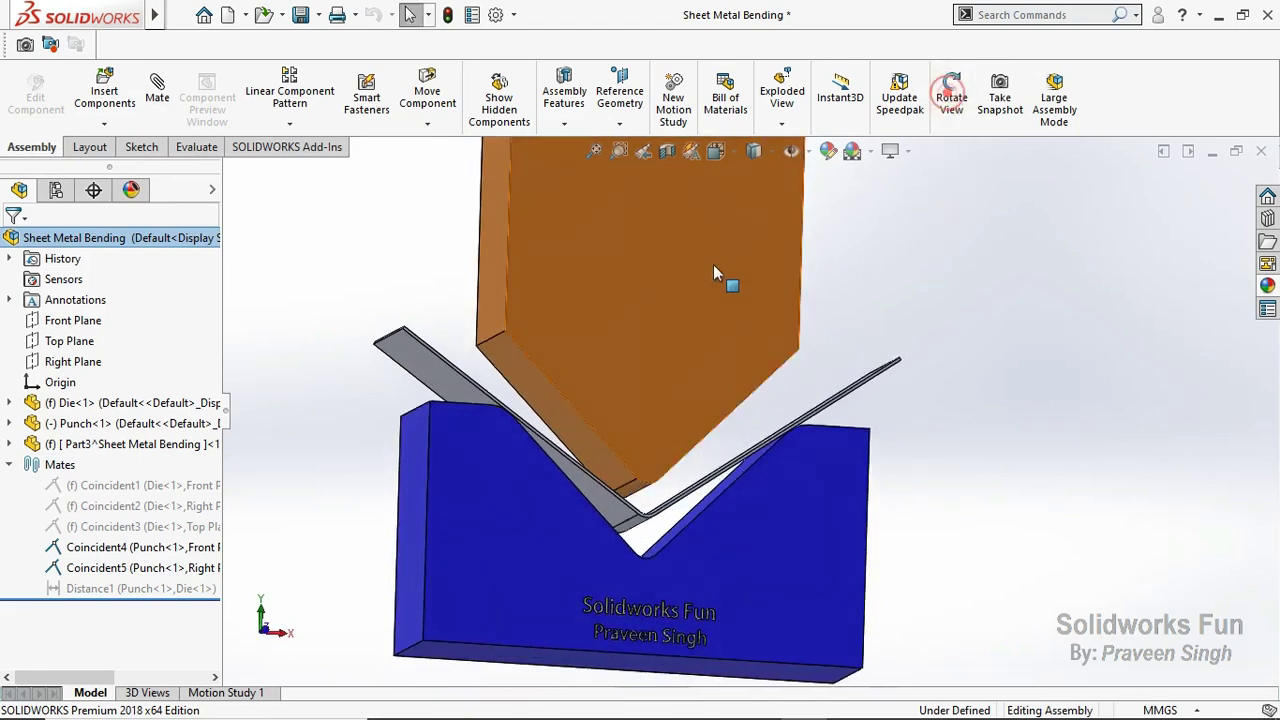
{"action": "left_click", "coordinate": [704, 273]}
{"action": "right_click", "coordinate": [762, 206]}
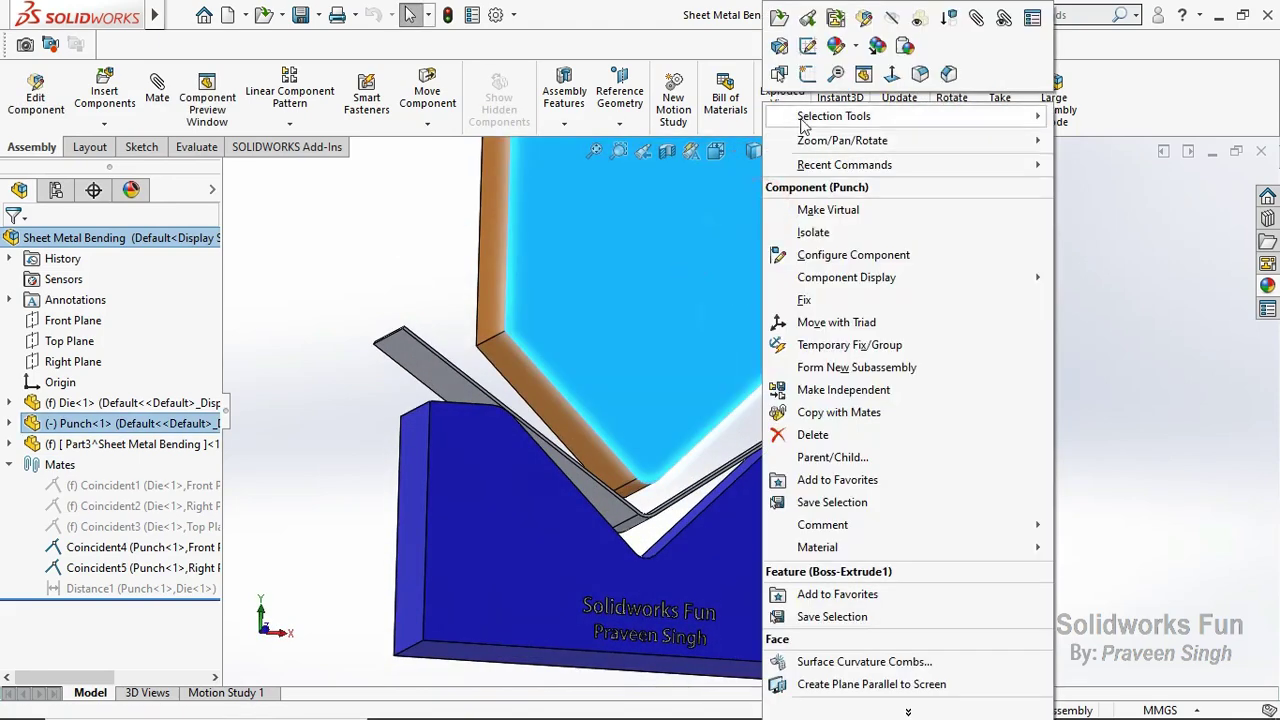
{"action": "left_click", "coordinate": [807, 26]}
Step: Start a 3D sketch on the Punch and draw a construction centerline along its rounded tip
{"action": "left_click", "coordinate": [378, 563]}
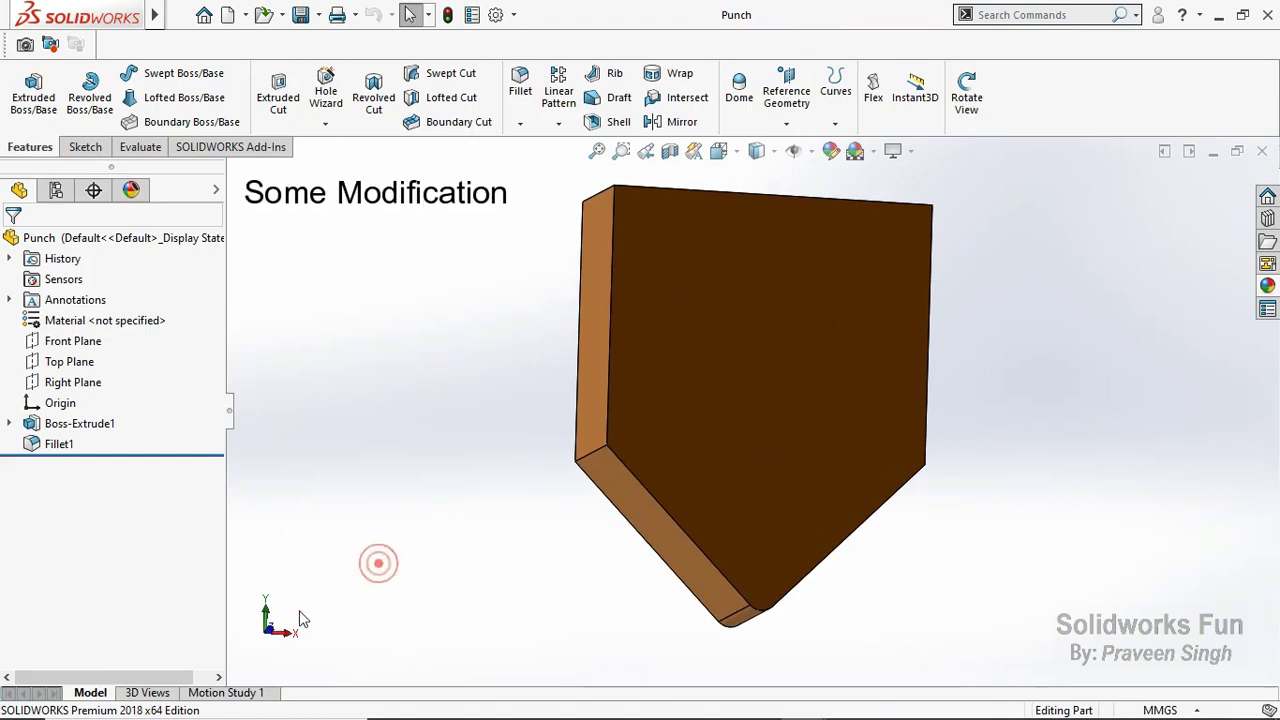
{"action": "left_click", "coordinate": [966, 95]}
{"action": "mouse_move", "coordinate": [840, 457]}
{"action": "left_mouse_down"}
{"action": "mouse_move", "coordinate": [846, 291]}
{"action": "mouse_move", "coordinate": [943, 260]}
{"action": "left_mouse_up"}
{"action": "left_click", "coordinate": [975, 105]}
{"action": "left_click", "coordinate": [82, 147]}
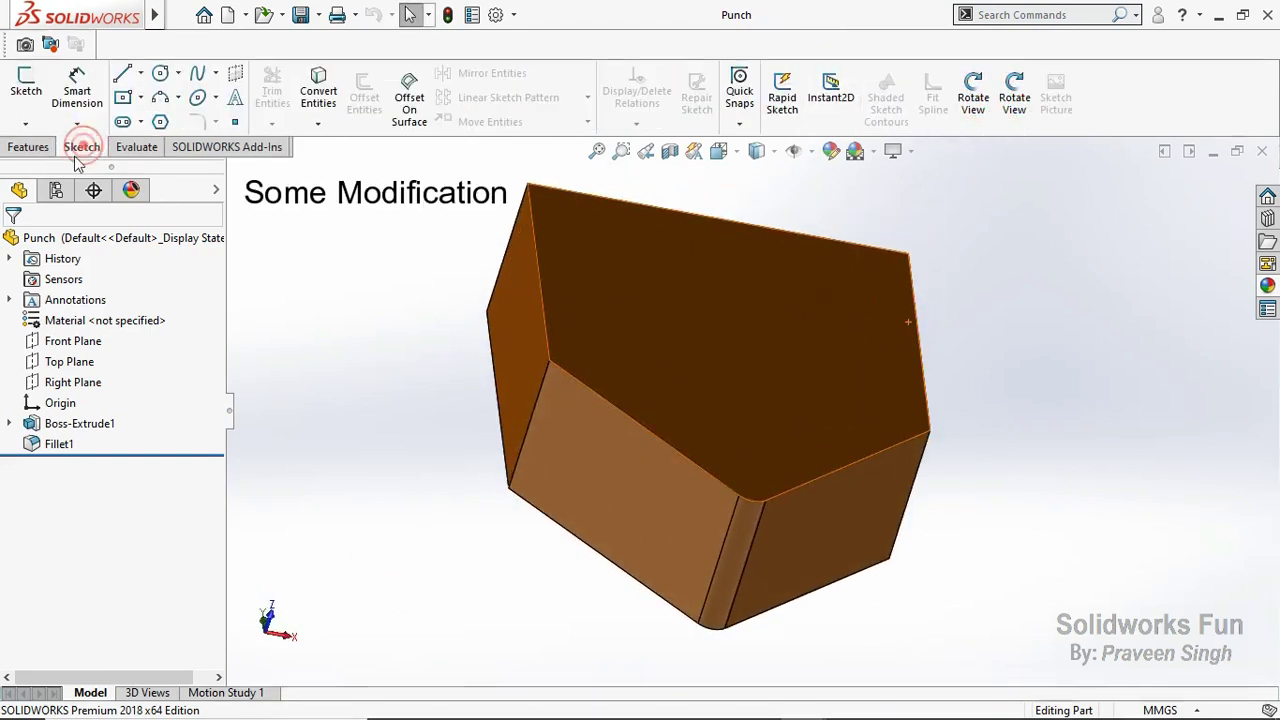
{"action": "left_click", "coordinate": [25, 124]}
{"action": "left_click", "coordinate": [45, 166]}
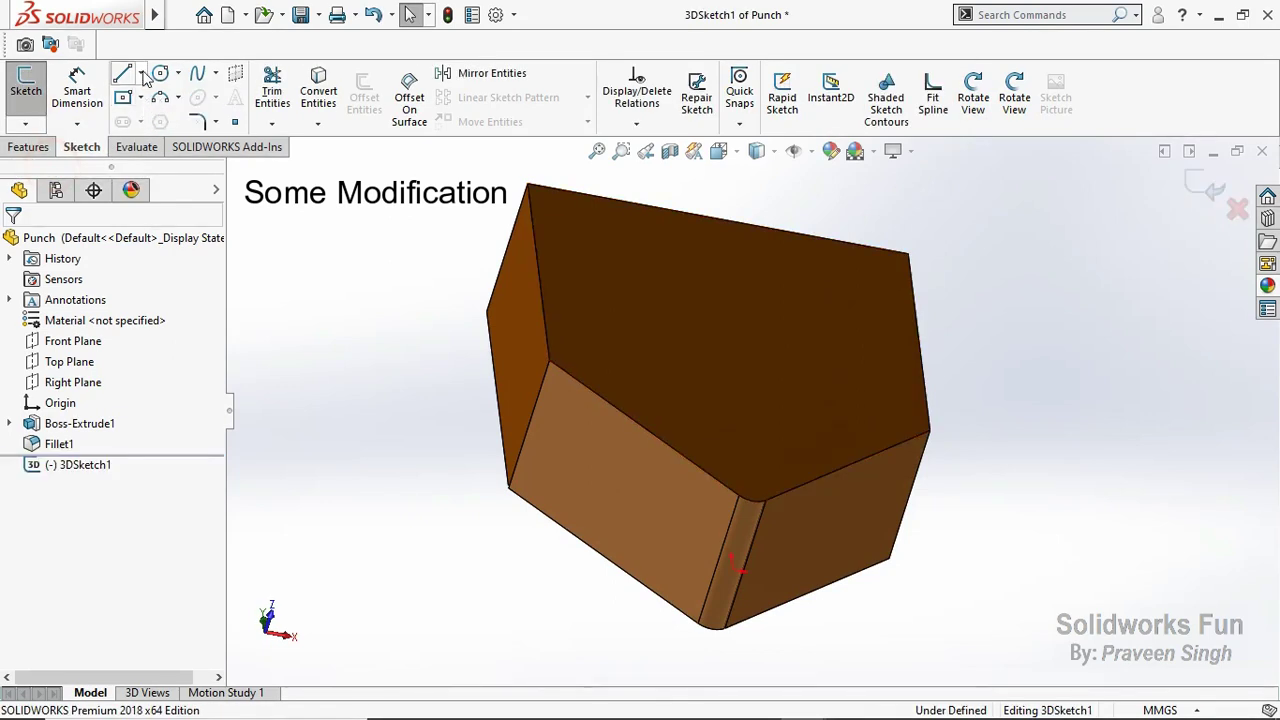
{"action": "left_click", "coordinate": [141, 74]}
{"action": "left_click", "coordinate": [168, 114]}
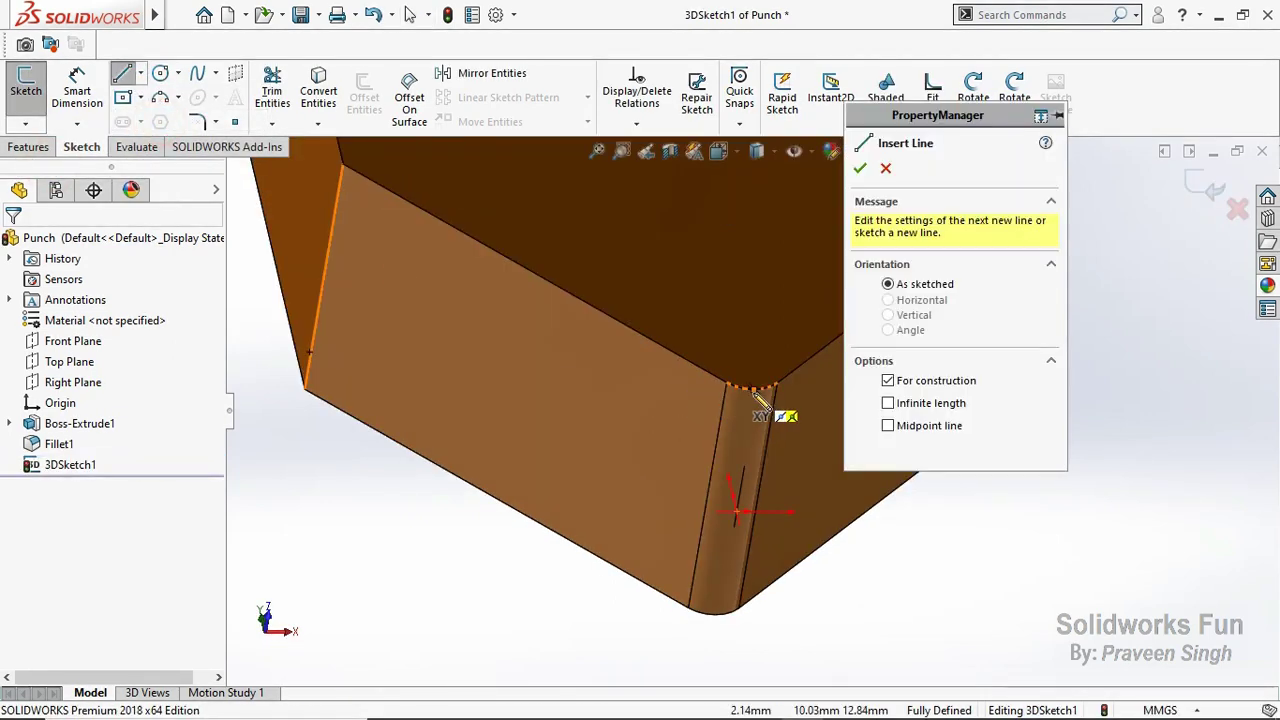
{"action": "left_click_drag", "start_coordinate": [755, 390], "coordinate": [719, 600]}
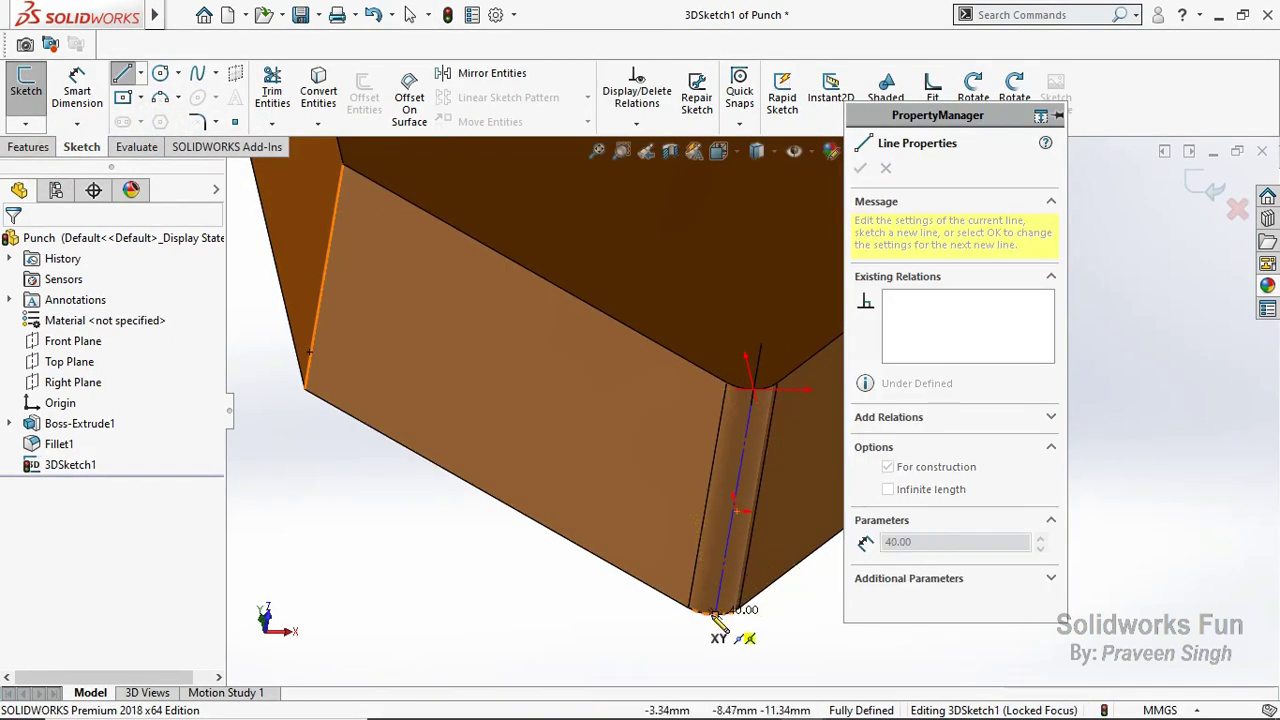
{"action": "key", "text": "Escape"}
Step: Place a sketch point at the centerline's midpoint and exit the 3D sketch
{"action": "scroll", "coordinate": [720, 608], "scroll_direction": "down", "scroll_amount": 3}
{"action": "scroll", "coordinate": [720, 608], "scroll_direction": "down", "scroll_amount": 2}
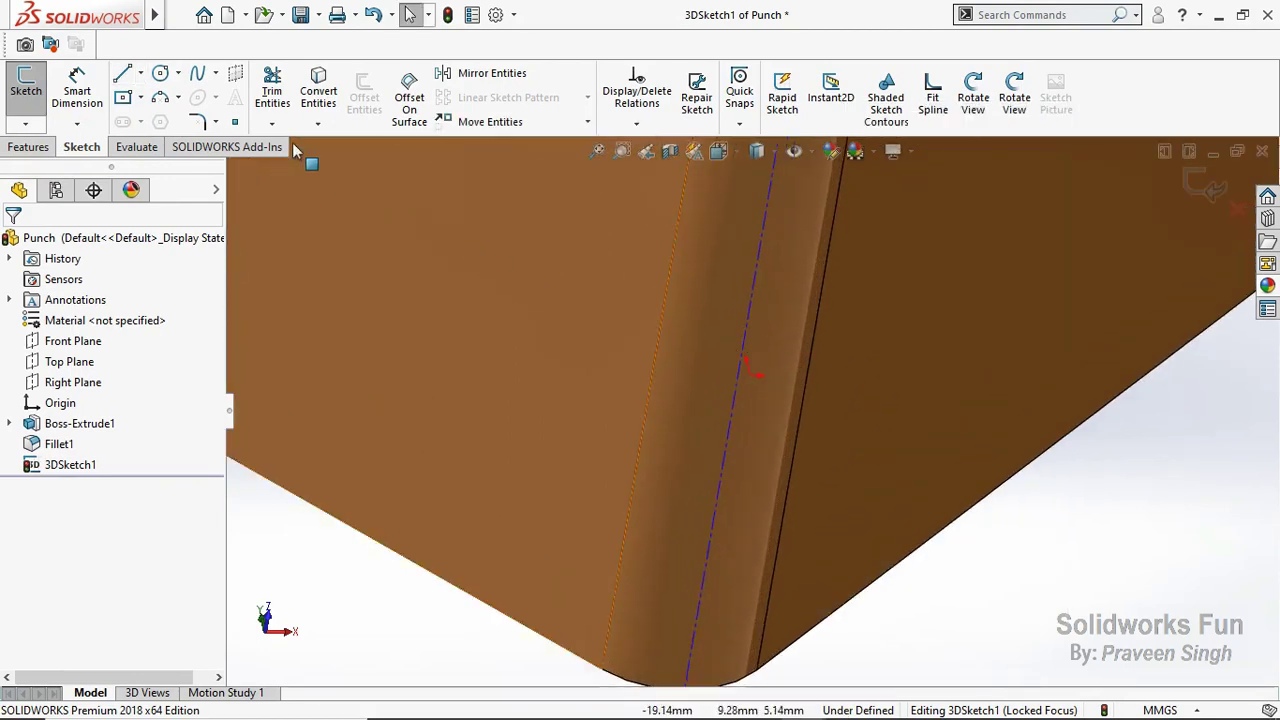
{"action": "left_click", "coordinate": [236, 122]}
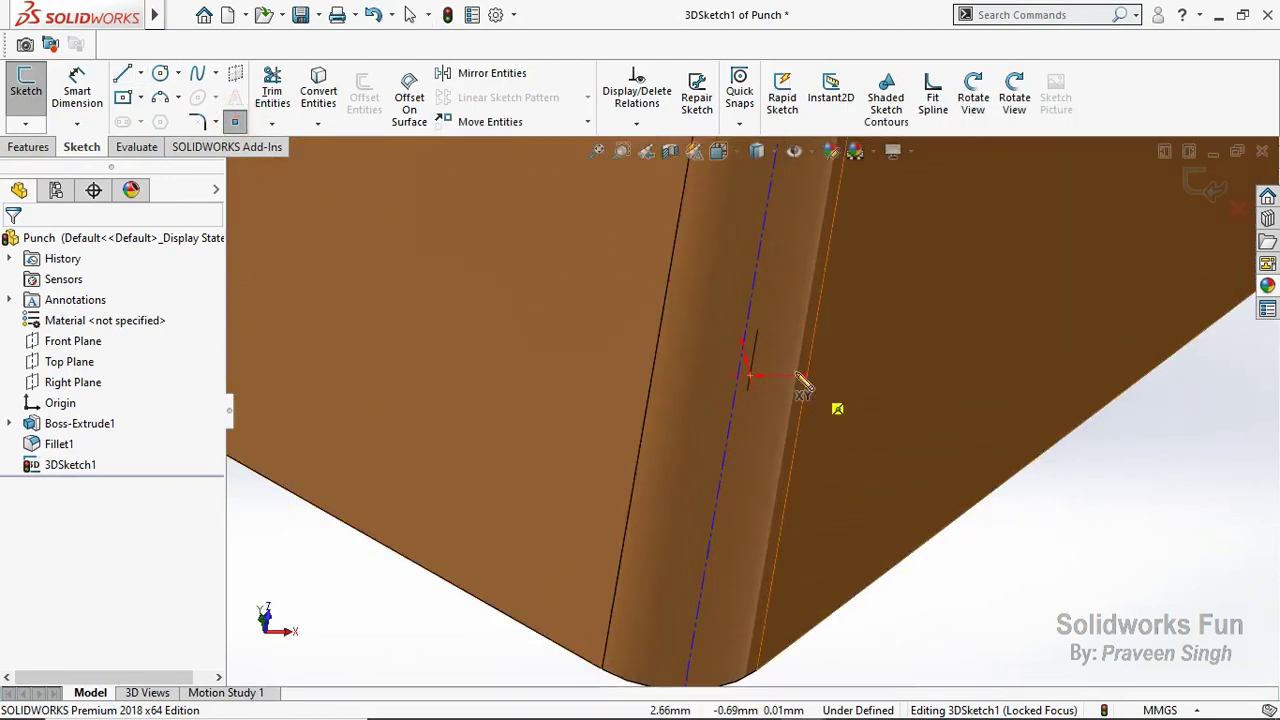
{"action": "left_click", "coordinate": [744, 347]}
{"action": "left_click", "coordinate": [862, 170]}
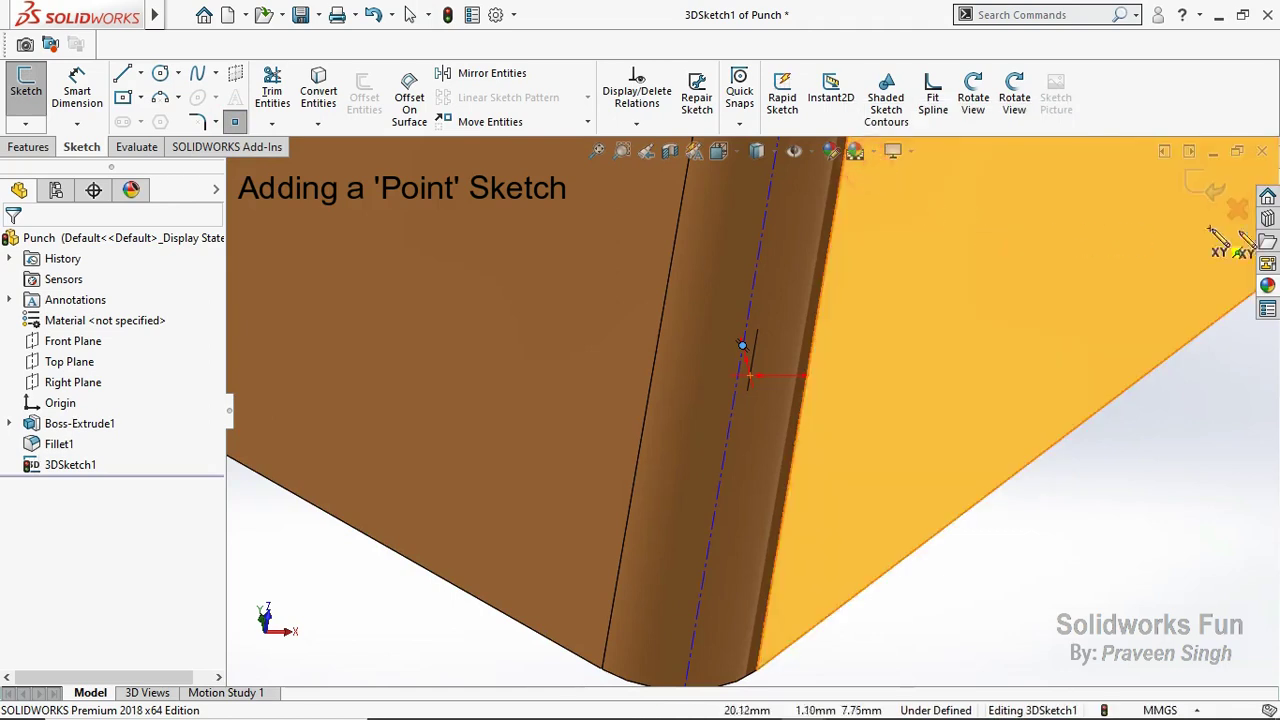
{"action": "left_click", "coordinate": [1212, 195]}
Step: Check the tip point in front view, then save and close the Punch part
{"action": "scroll", "coordinate": [971, 491], "scroll_direction": "up", "scroll_amount": 5}
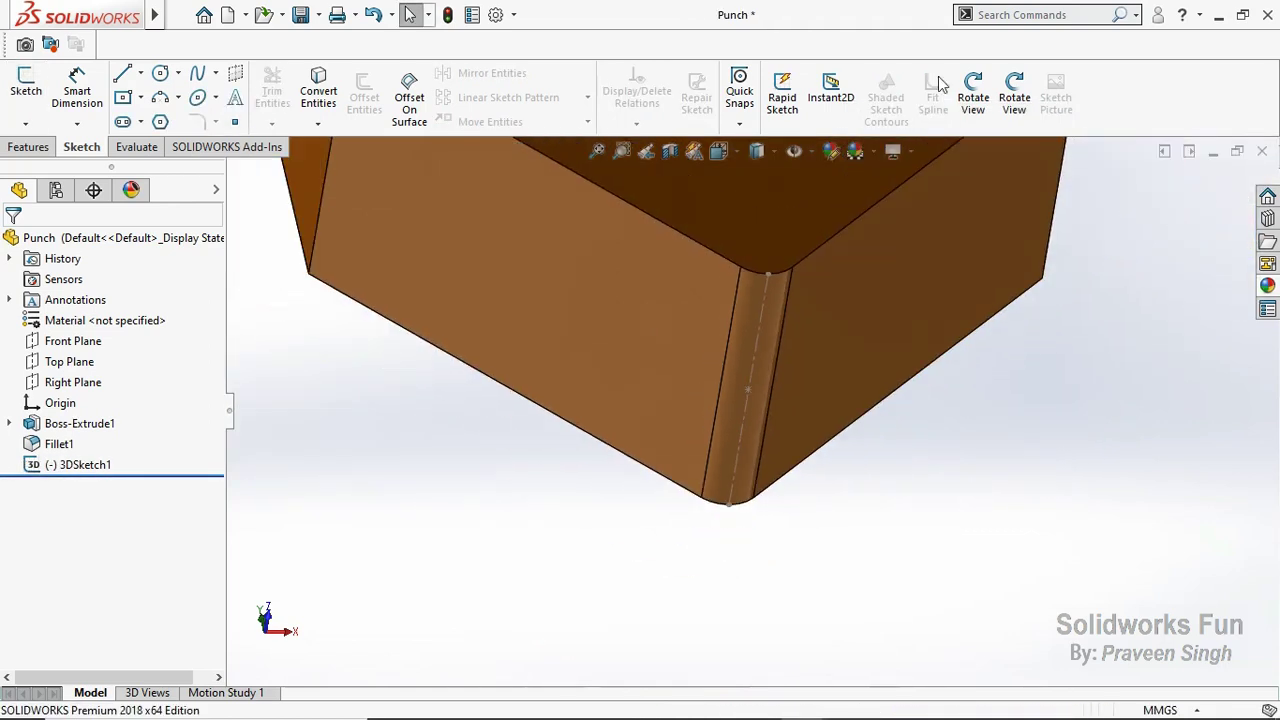
{"action": "left_click", "coordinate": [973, 95]}
{"action": "mouse_move", "coordinate": [838, 279]}
{"action": "left_mouse_down"}
{"action": "mouse_move", "coordinate": [863, 457]}
{"action": "mouse_move", "coordinate": [853, 295]}
{"action": "mouse_move", "coordinate": [870, 290]}
{"action": "left_mouse_up"}
{"action": "left_click", "coordinate": [973, 95]}
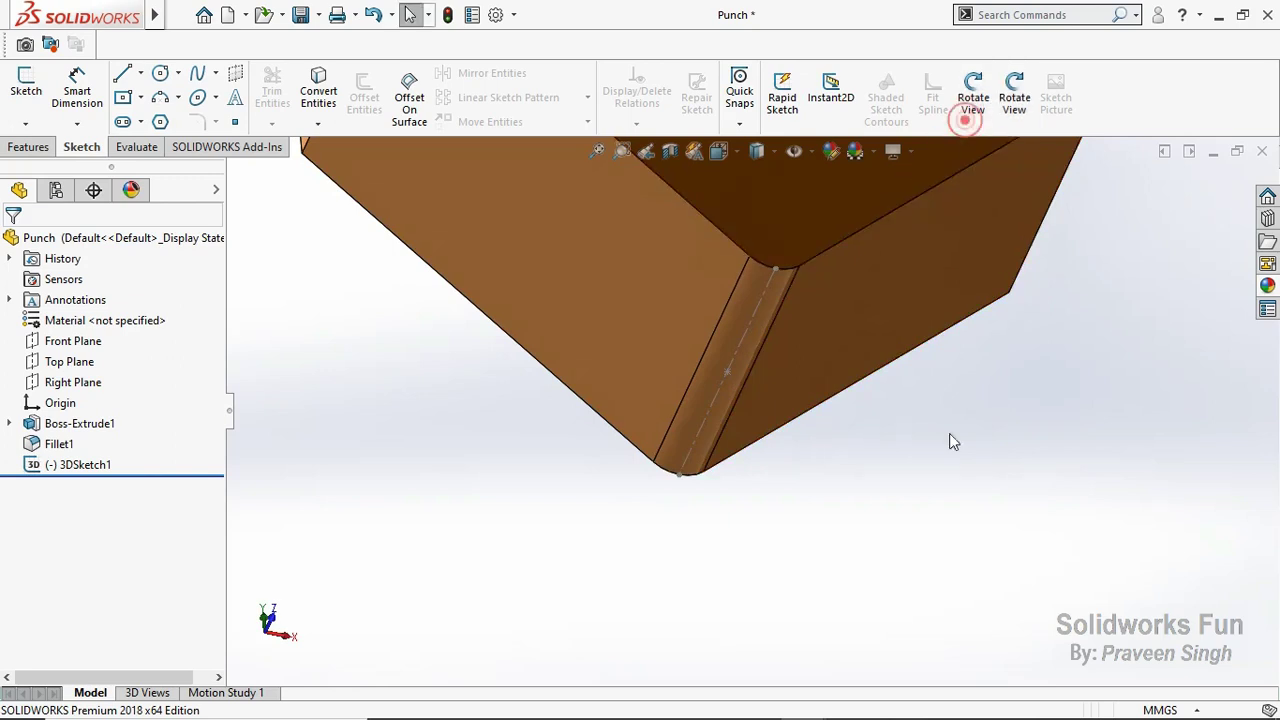
{"action": "left_click", "coordinate": [728, 372]}
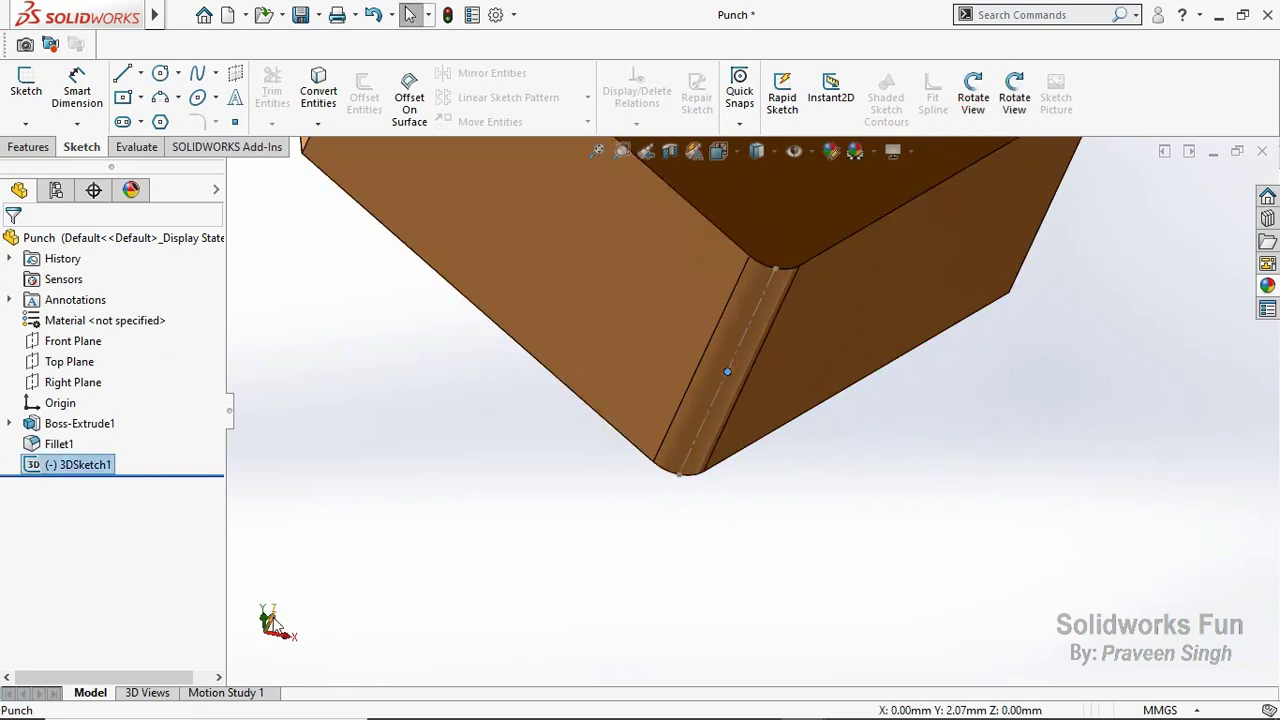
{"action": "key", "text": "ctrl+1"}
{"action": "key", "text": "f"}
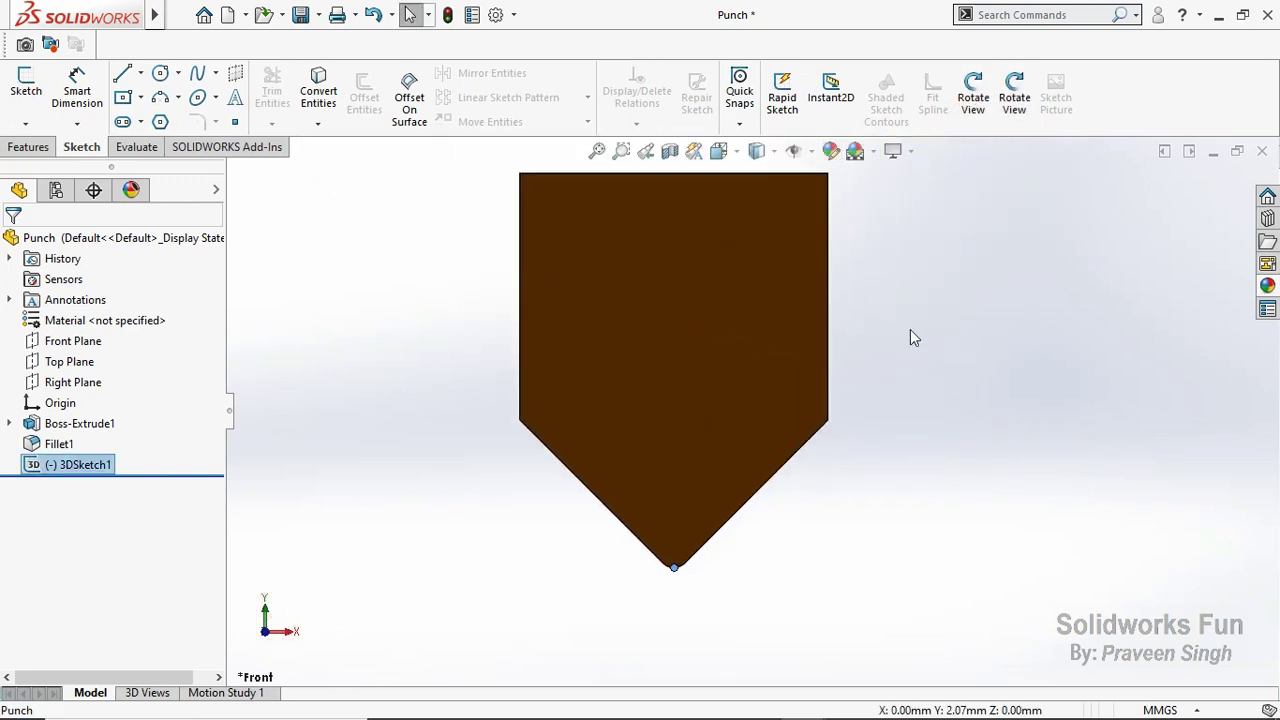
{"action": "left_click", "coordinate": [910, 337]}
{"action": "key", "text": "ctrl+s"}
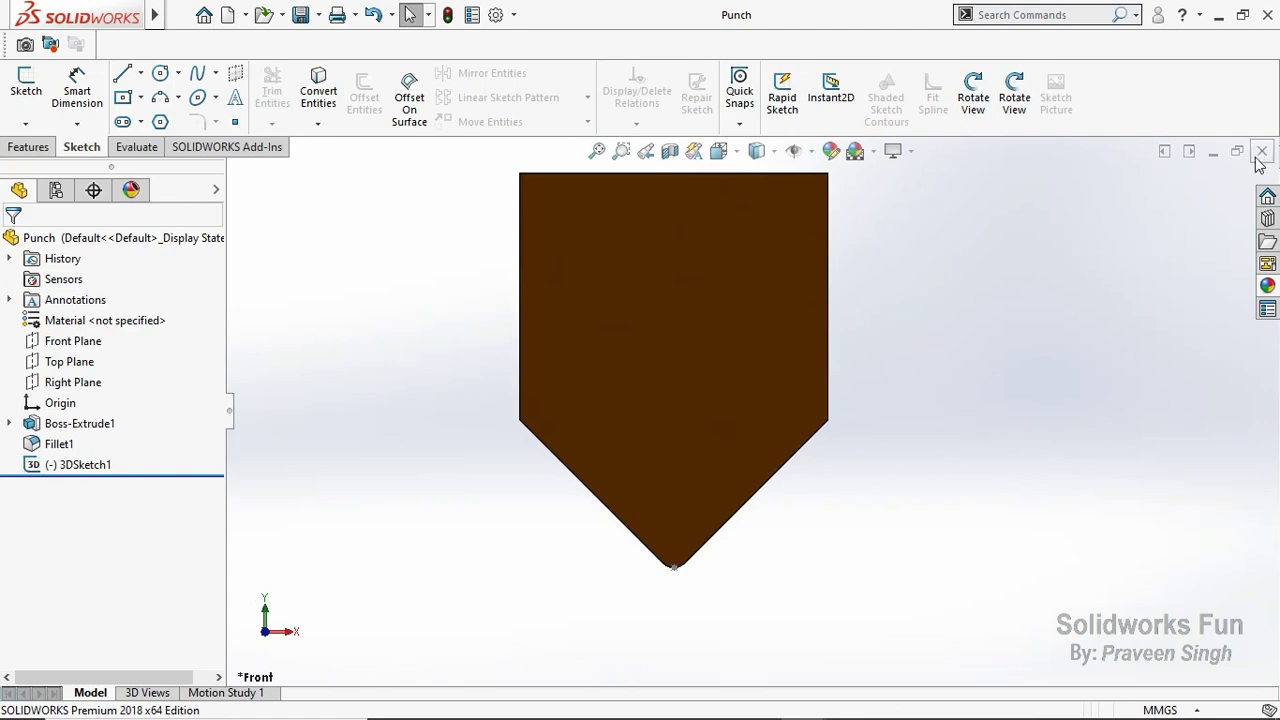
{"action": "left_click", "coordinate": [1261, 151]}
Step: Back in the assembly's front view, make the sheet part float and drag it into the die
{"action": "left_click", "coordinate": [137, 102]}
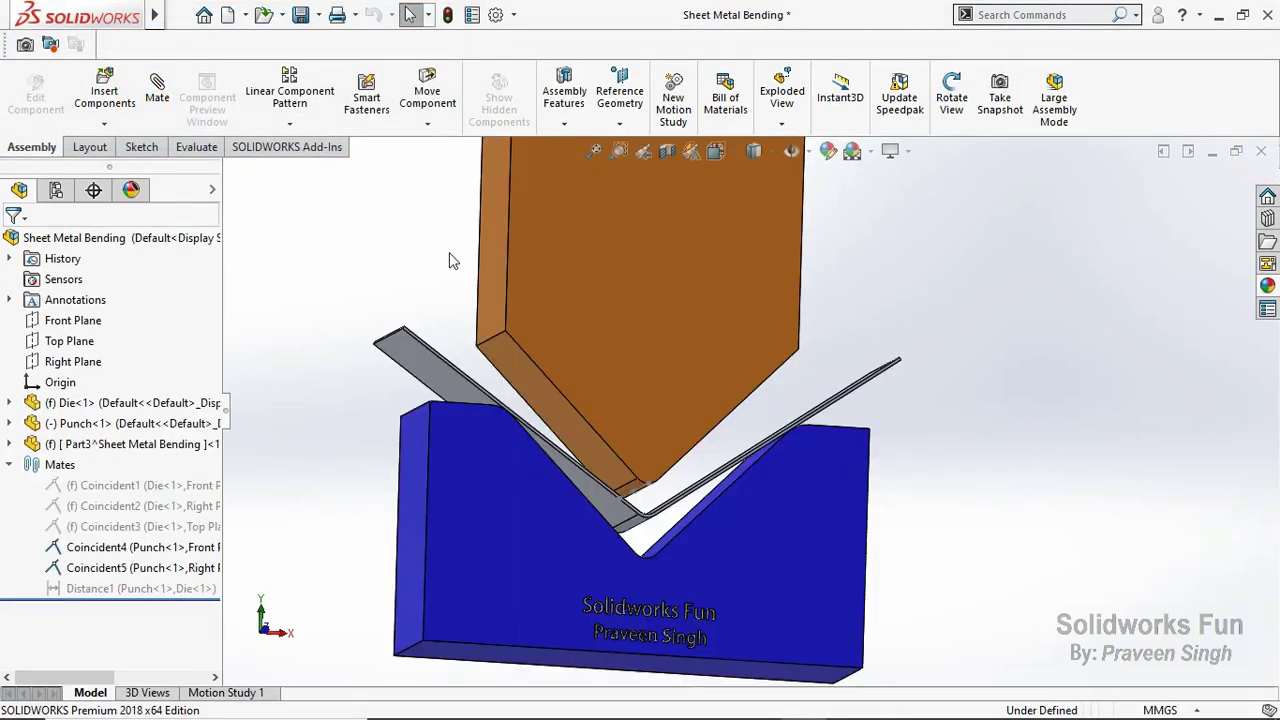
{"action": "scroll", "coordinate": [323, 514], "scroll_direction": "down", "scroll_amount": 2}
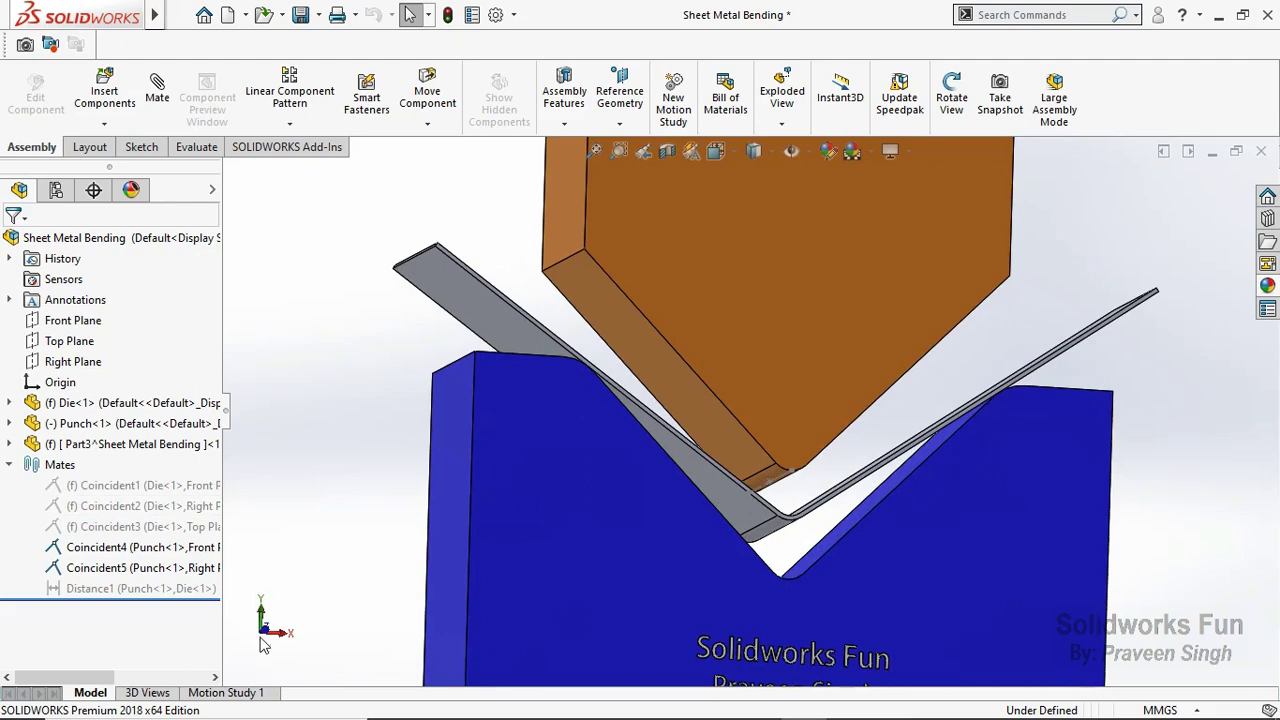
{"action": "key", "text": "ctrl+1"}
{"action": "left_click", "coordinate": [762, 465]}
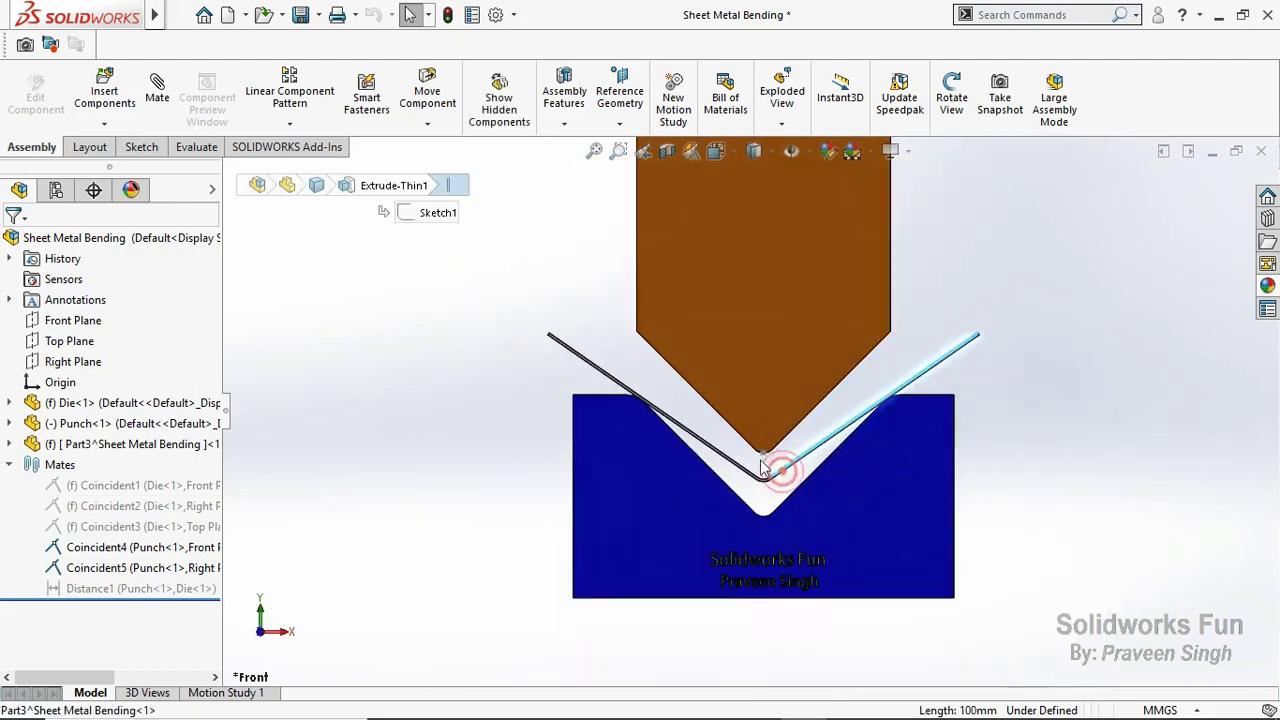
{"action": "right_click", "coordinate": [100, 444]}
{"action": "left_click", "coordinate": [200, 342]}
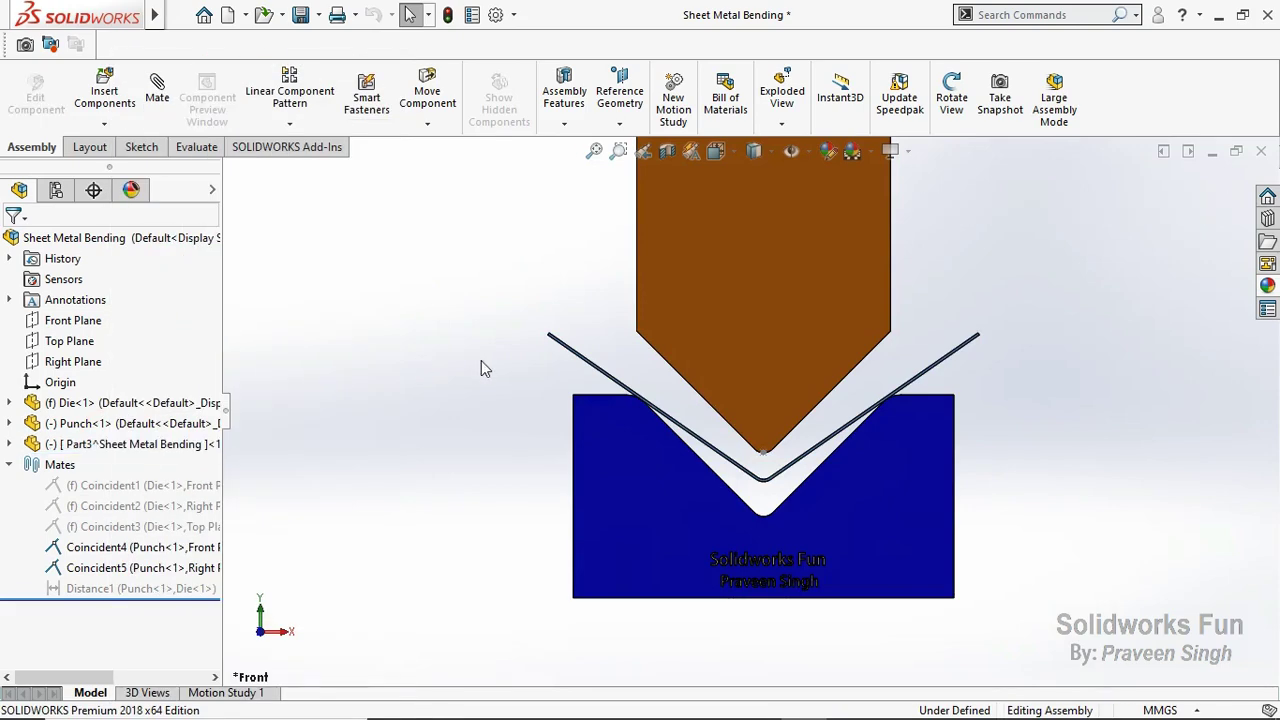
{"action": "left_click", "coordinate": [481, 360]}
{"action": "mouse_move", "coordinate": [776, 500]}
{"action": "left_mouse_down"}
{"action": "mouse_move", "coordinate": [520, 485]}
{"action": "mouse_move", "coordinate": [486, 471]}
{"action": "left_mouse_up"}
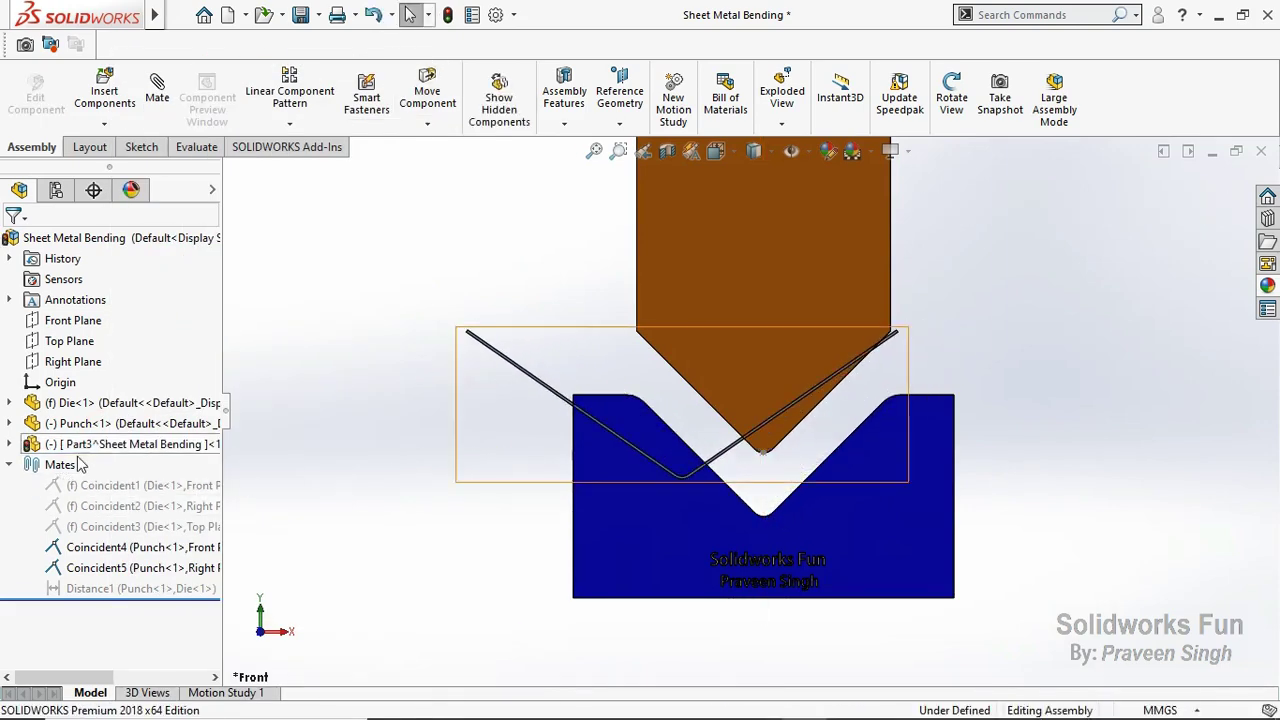
Step: Mate the sheet's Front Plane coincident with the assembly's Front Plane
{"action": "left_click", "coordinate": [9, 444]}
{"action": "left_click", "coordinate": [94, 547]}
{"action": "left_click", "coordinate": [283, 631]}
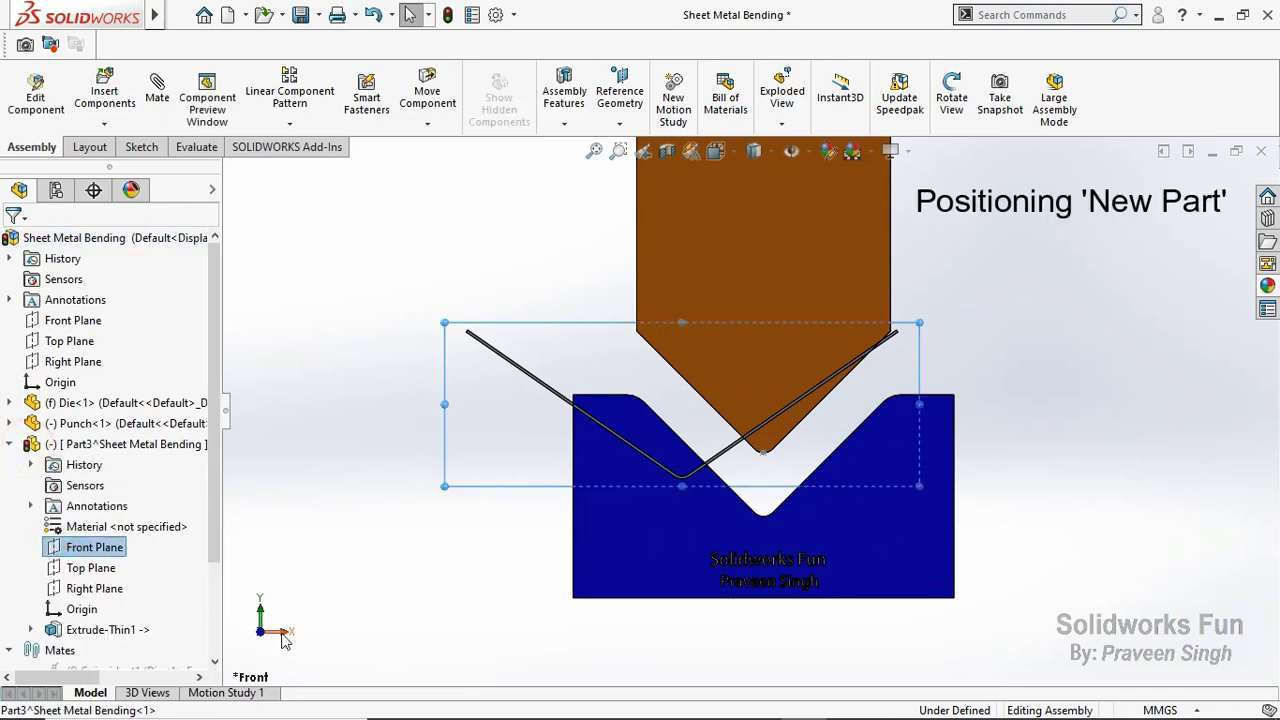
{"action": "left_click", "coordinate": [95, 322], "text": "ctrl"}
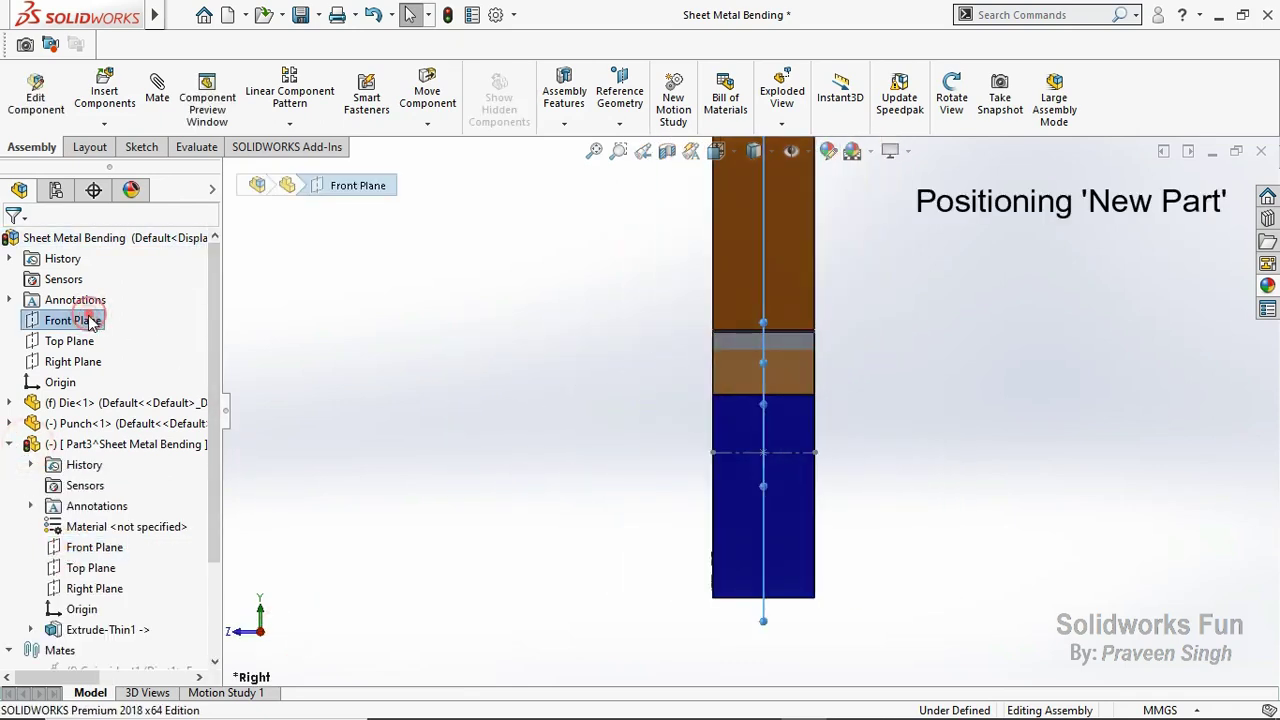
{"action": "left_click", "coordinate": [105, 326]}
Step: Mate the sheet's Right Plane coincident with the assembly's Right Plane, centring it
{"action": "left_click", "coordinate": [238, 631]}
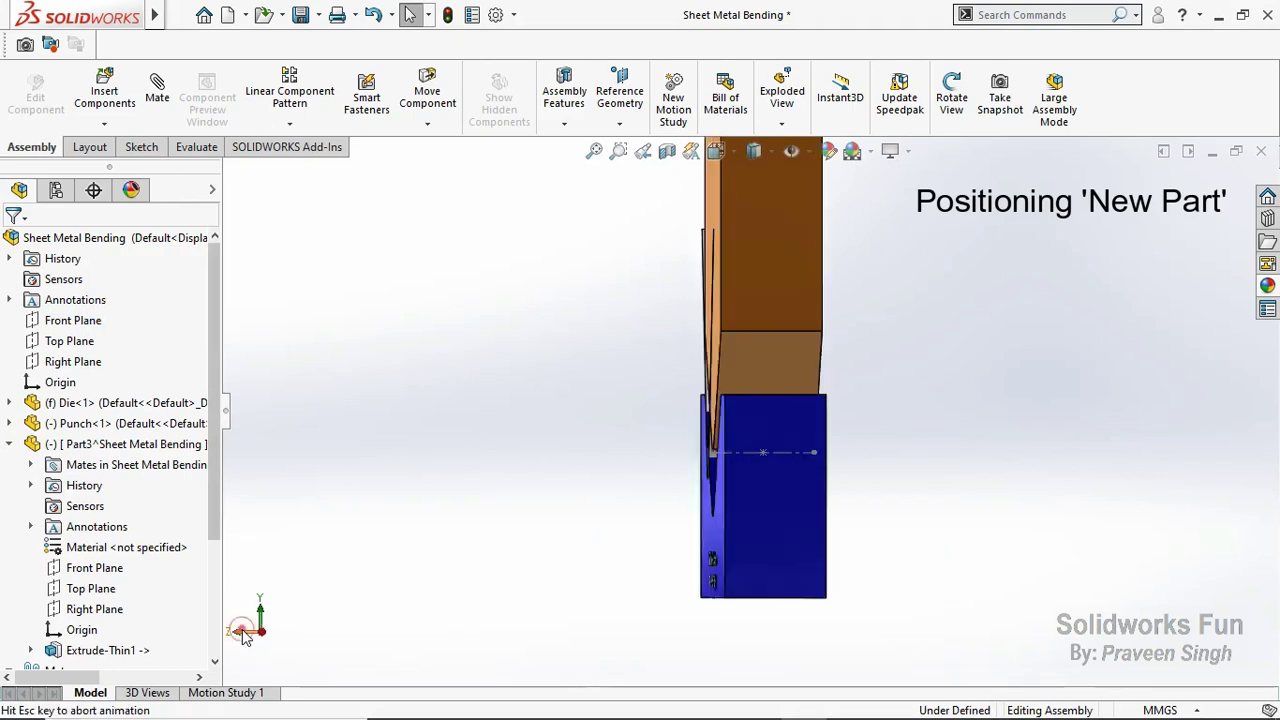
{"action": "left_click", "coordinate": [94, 609]}
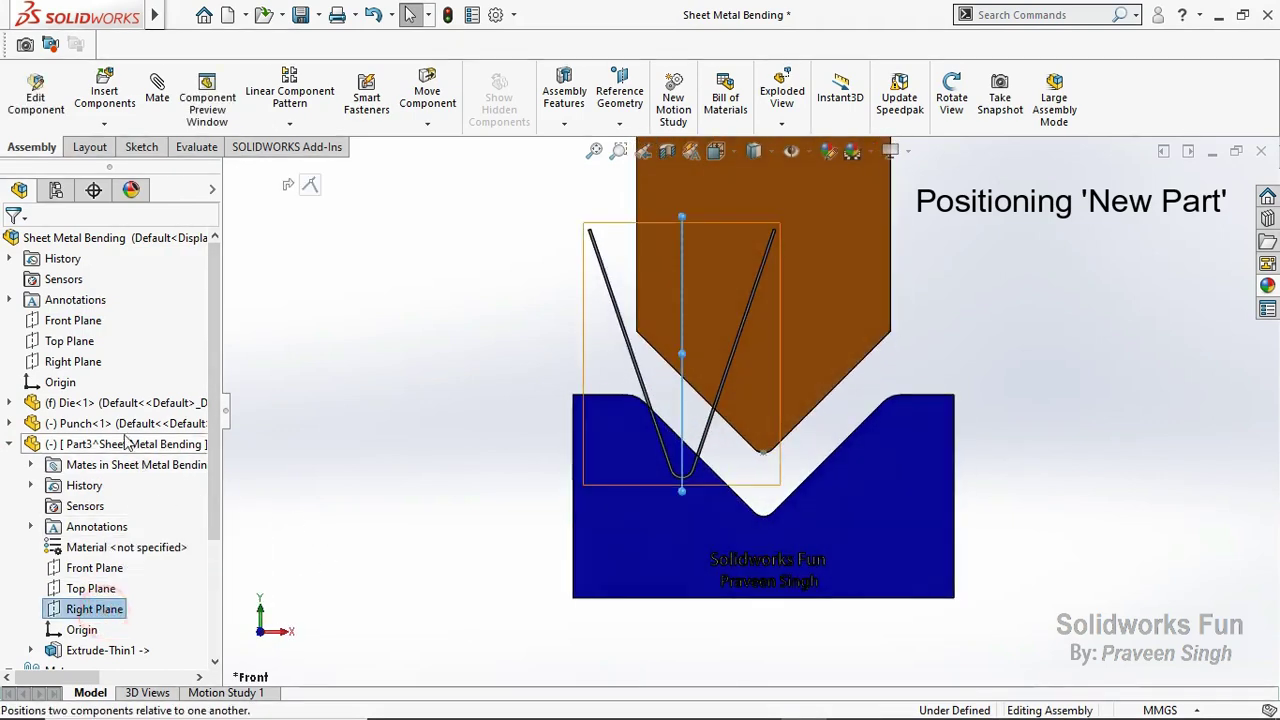
{"action": "left_click", "coordinate": [96, 365], "text": "ctrl"}
{"action": "left_click", "coordinate": [108, 372]}
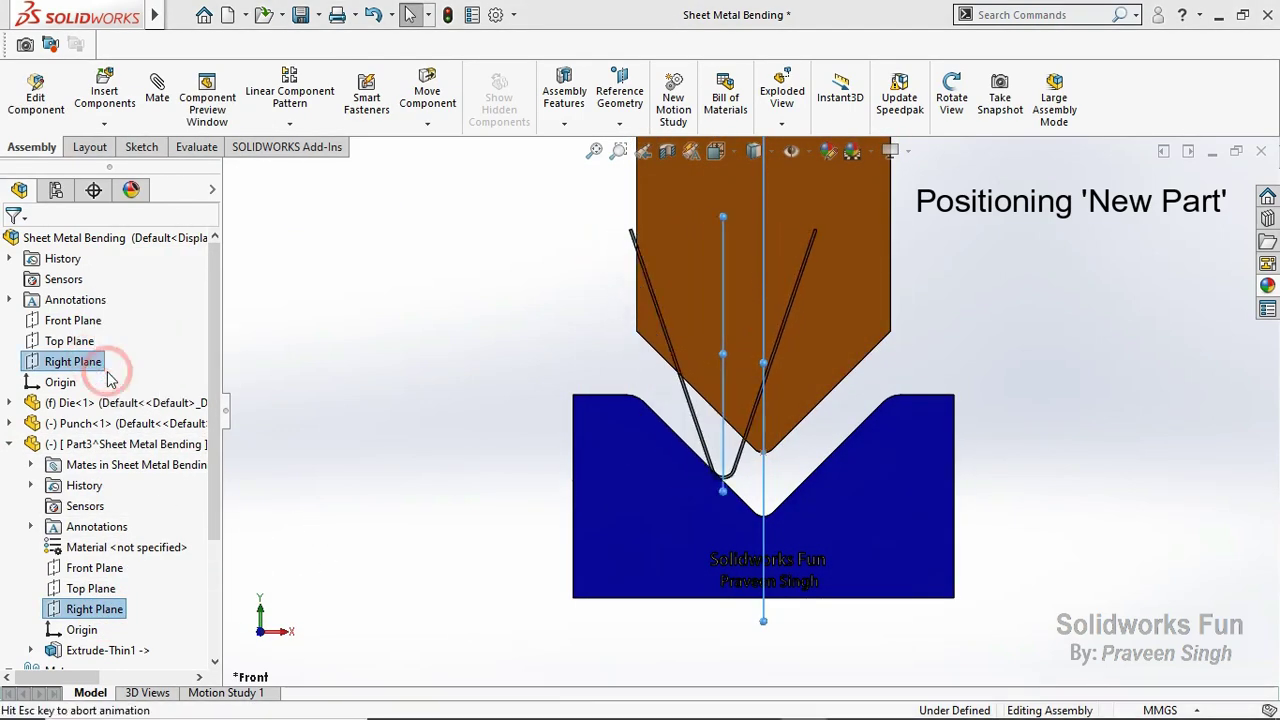
{"action": "left_click", "coordinate": [277, 420]}
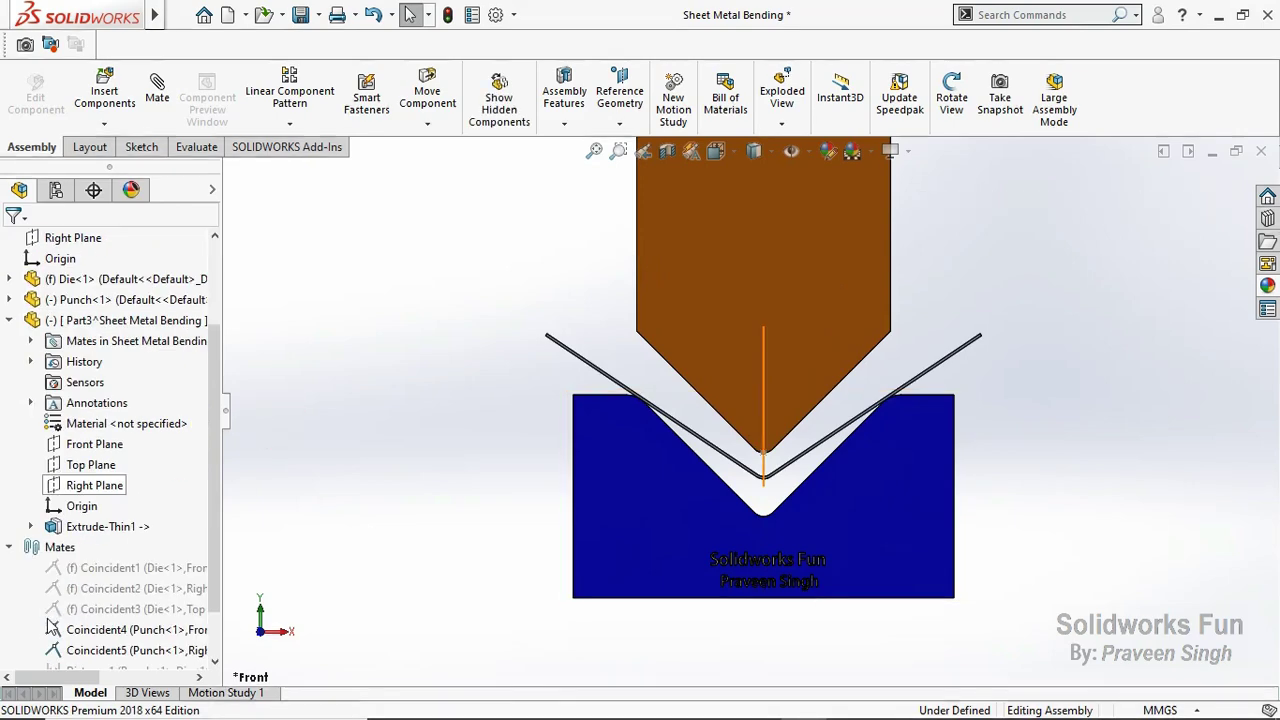
{"action": "left_click", "coordinate": [36, 526]}
Step: Edit the sheet's Sketch1 and return the view to the front orientation
{"action": "left_click", "coordinate": [120, 547]}
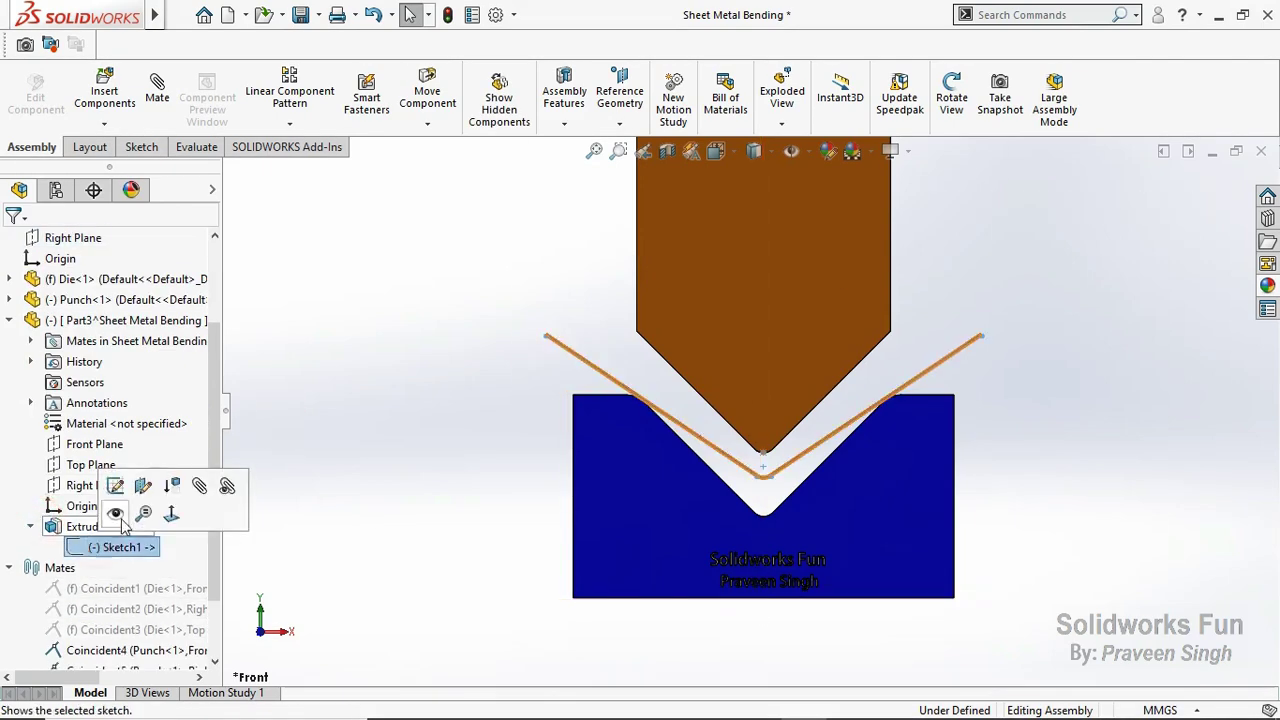
{"action": "left_click", "coordinate": [115, 486]}
{"action": "scroll", "coordinate": [780, 430], "scroll_direction": "down", "scroll_amount": 5}
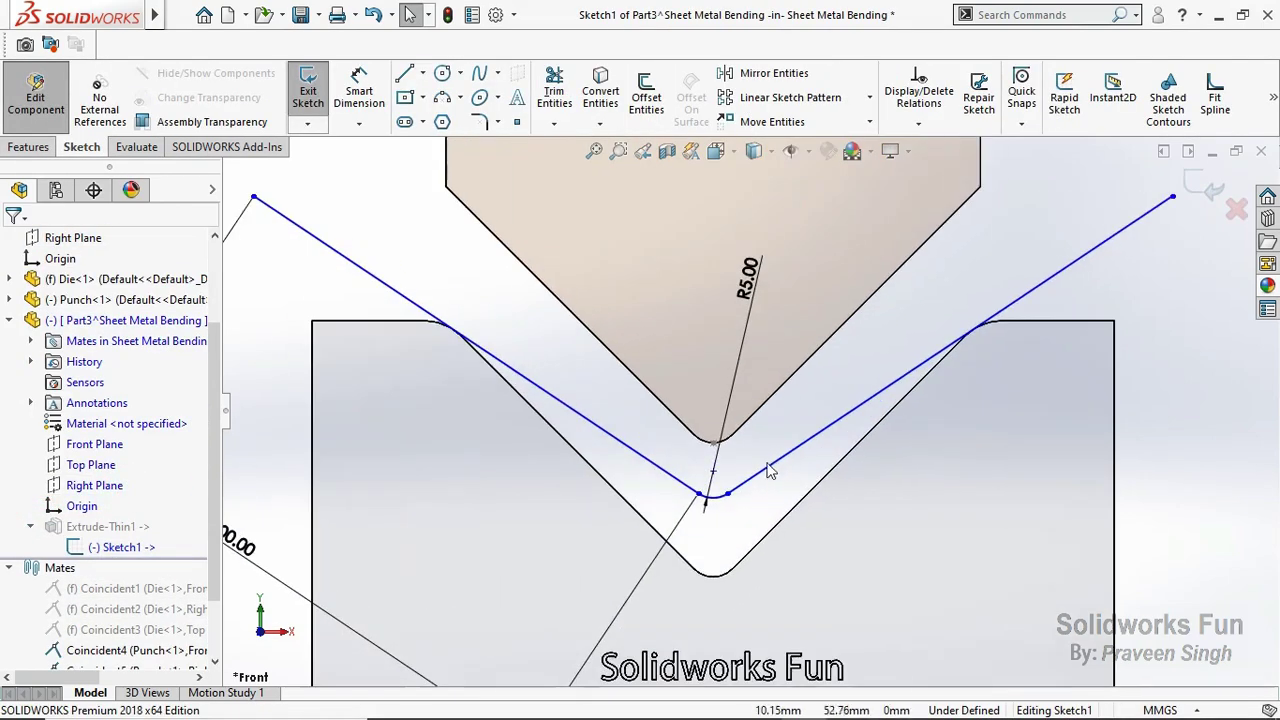
{"action": "right_click", "coordinate": [925, 253]}
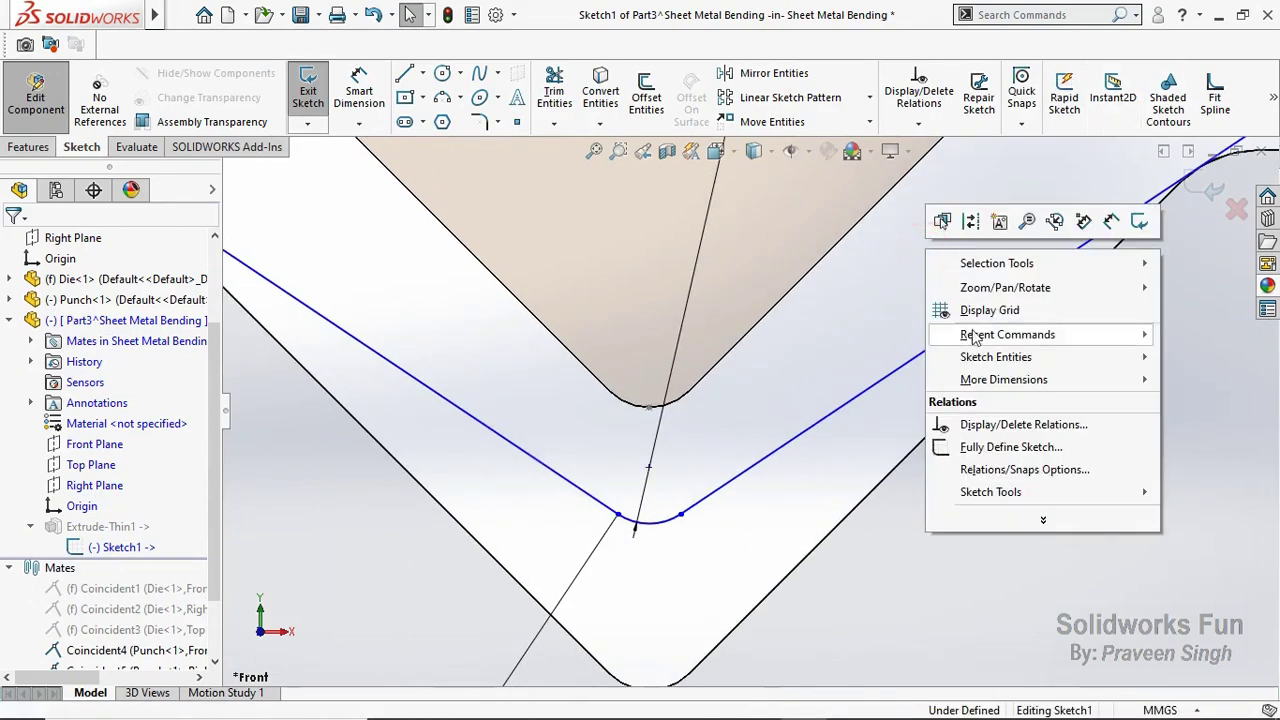
{"action": "left_click", "coordinate": [858, 358]}
{"action": "left_click_drag", "start_coordinate": [713, 362], "coordinate": [726, 343]}
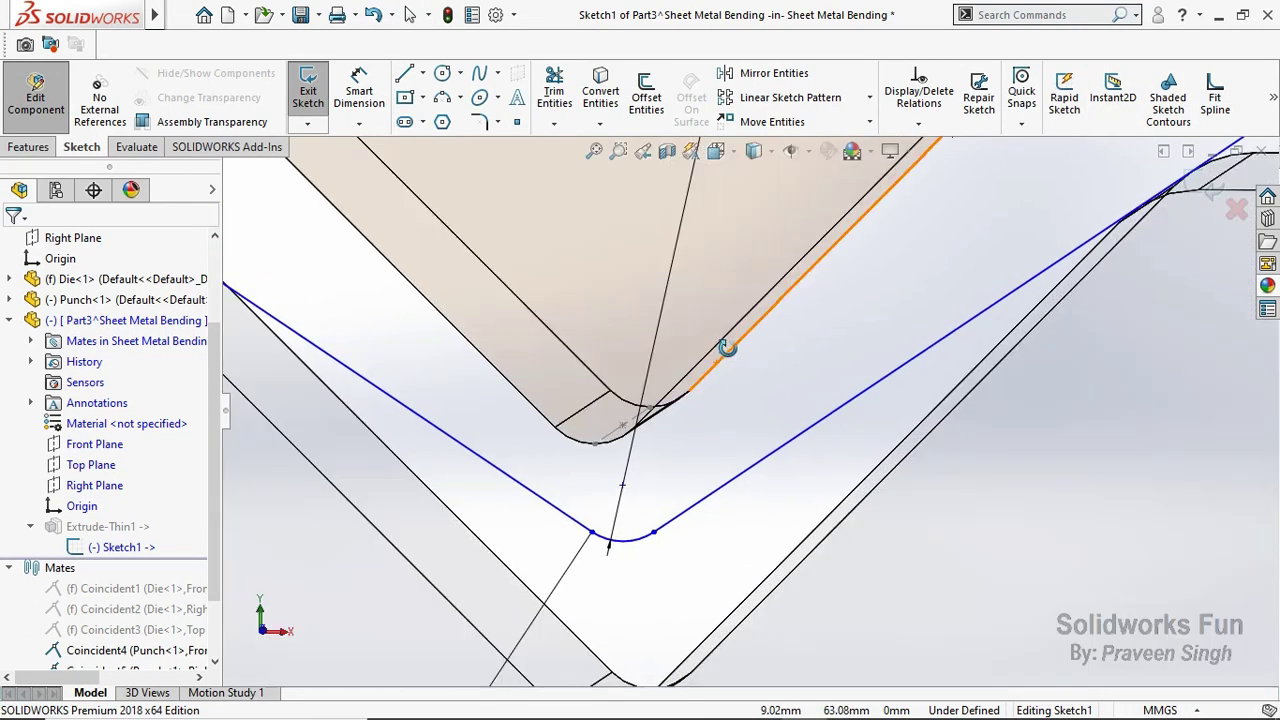
{"action": "right_click", "coordinate": [879, 320]}
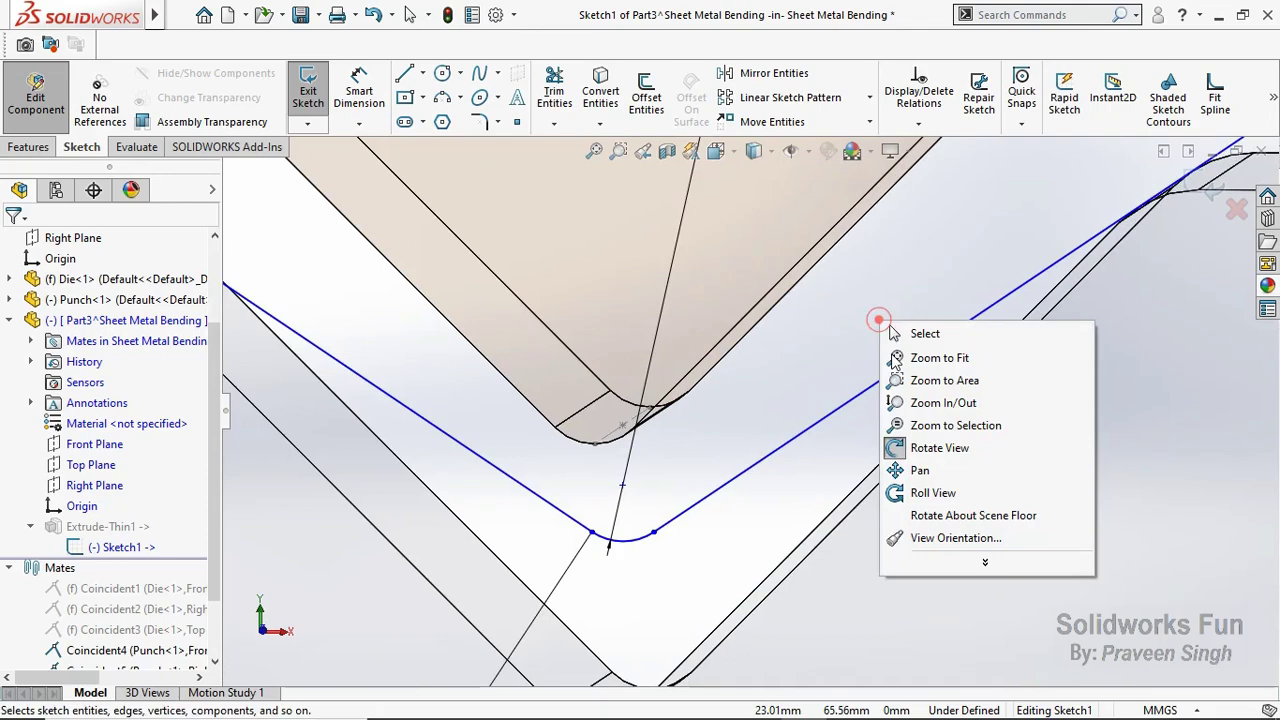
{"action": "left_click", "coordinate": [939, 448]}
{"action": "key", "text": "ctrl+8"}
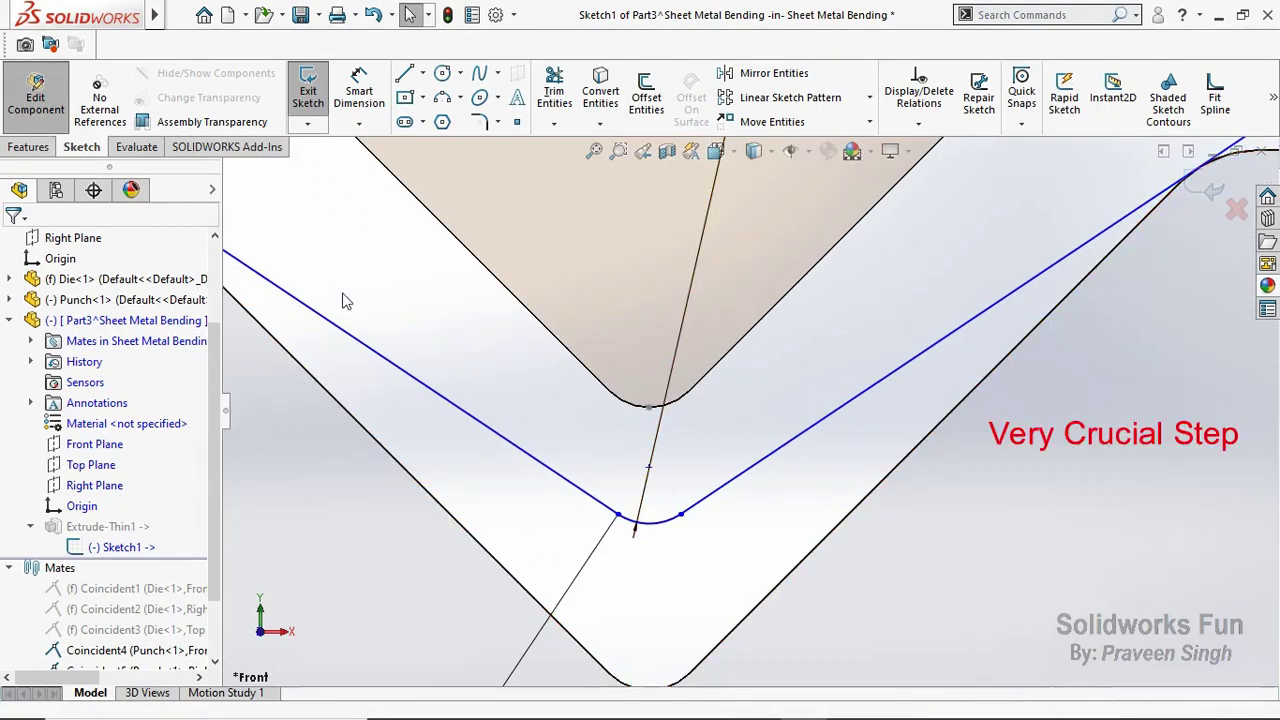
Step: Draw a short vertical centerline at the bend and dimension it 1 mm long
{"action": "left_click", "coordinate": [423, 74]}
{"action": "left_click", "coordinate": [438, 118]}
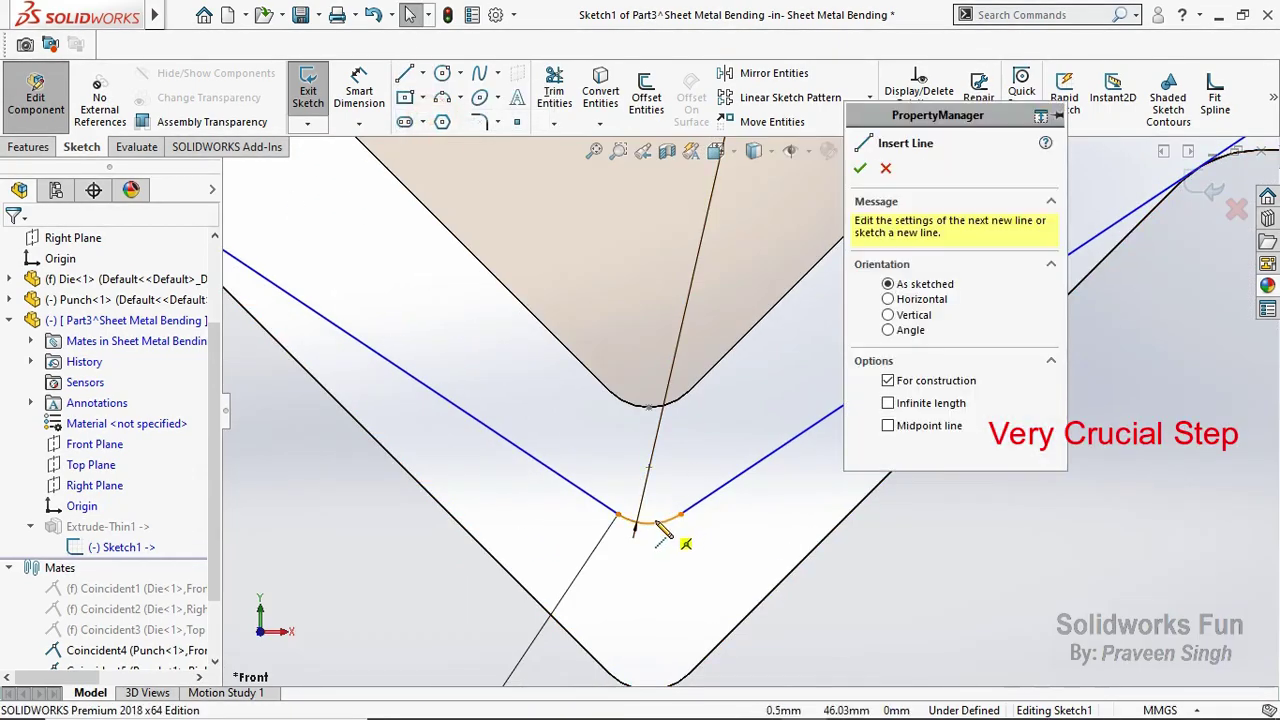
{"action": "left_click", "coordinate": [648, 522]}
{"action": "left_click", "coordinate": [648, 490]}
{"action": "key", "text": "Escape"}
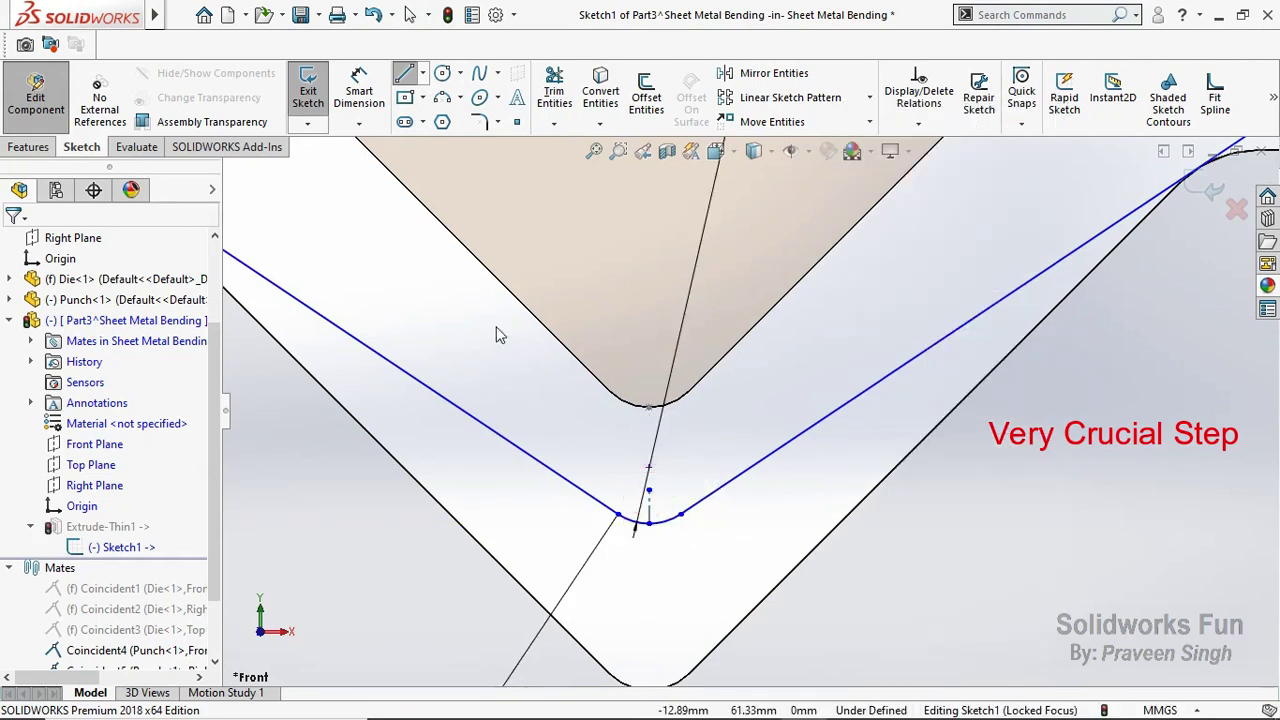
{"action": "left_click", "coordinate": [357, 86]}
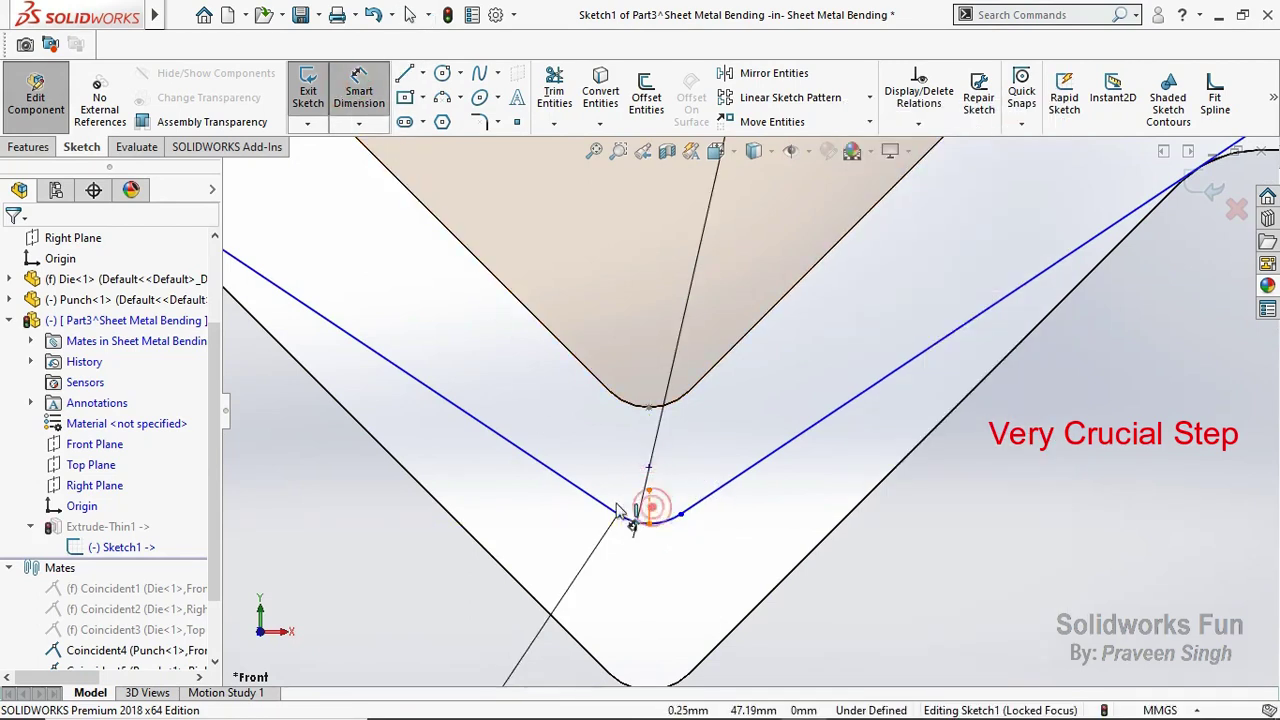
{"action": "left_click", "coordinate": [575, 400]}
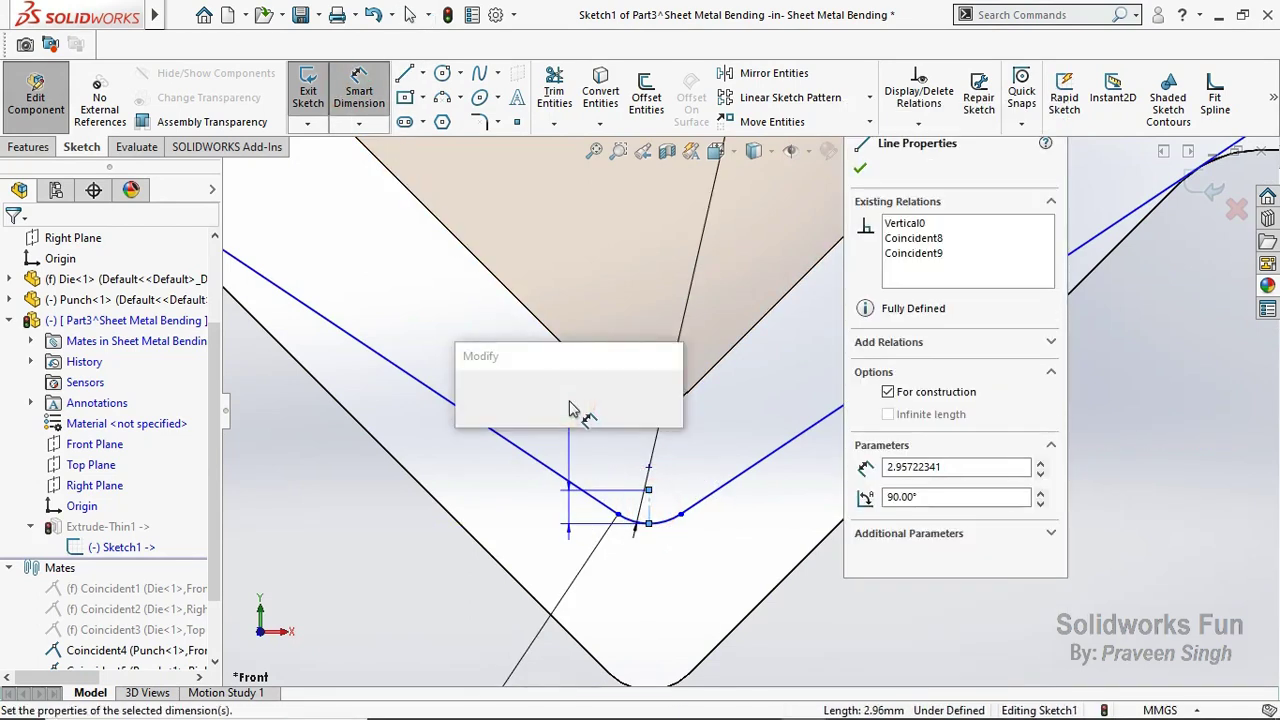
{"action": "type", "text": "1"}
{"action": "left_click", "coordinate": [467, 396]}
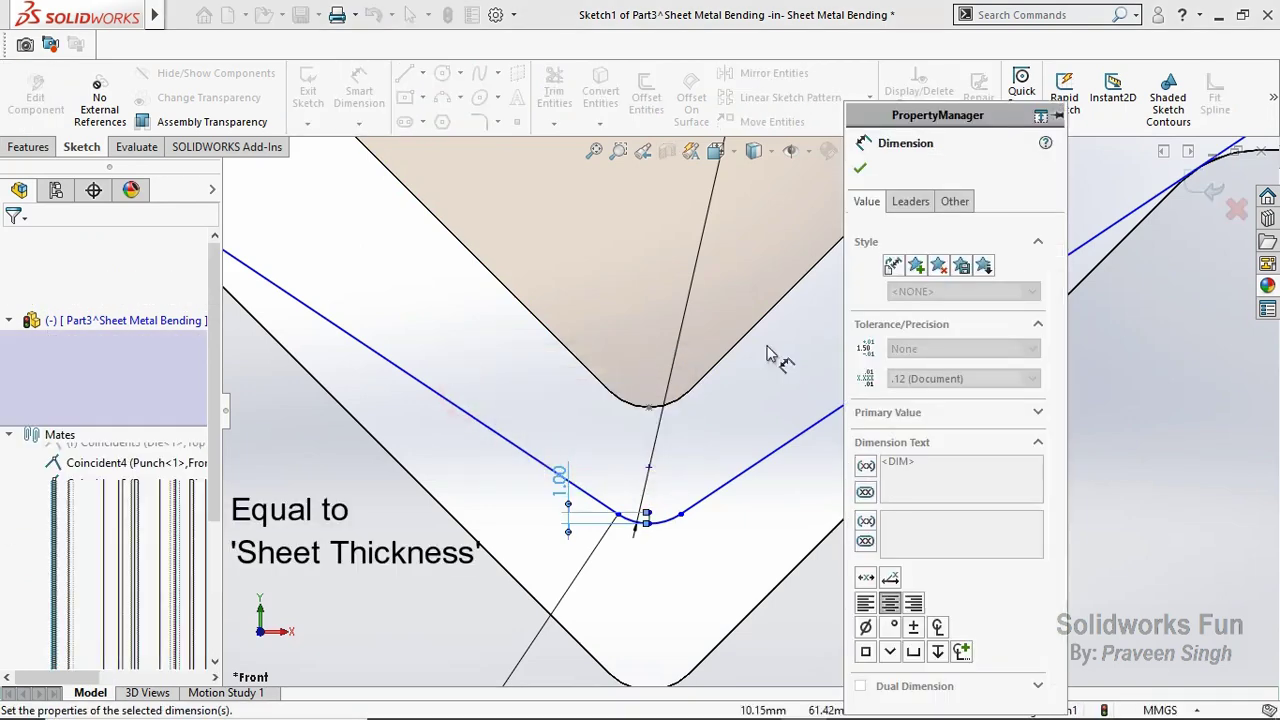
{"action": "left_click", "coordinate": [858, 168]}
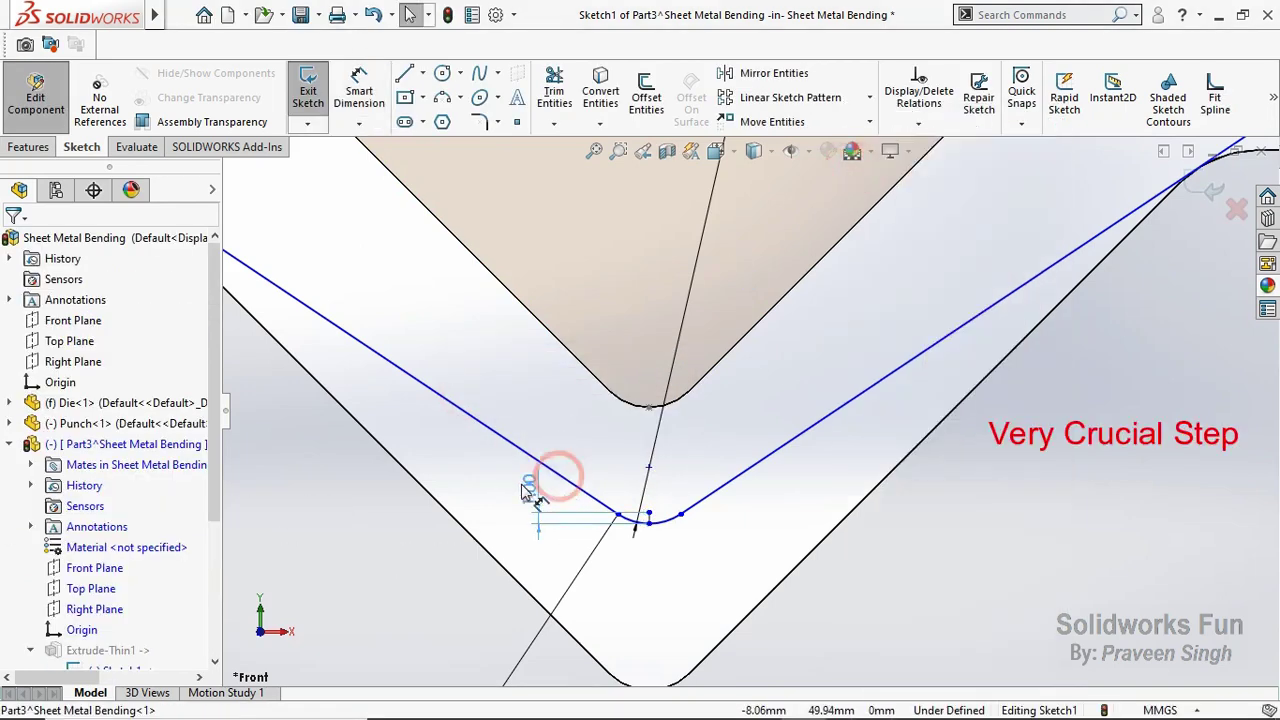
{"action": "left_click", "coordinate": [538, 437]}
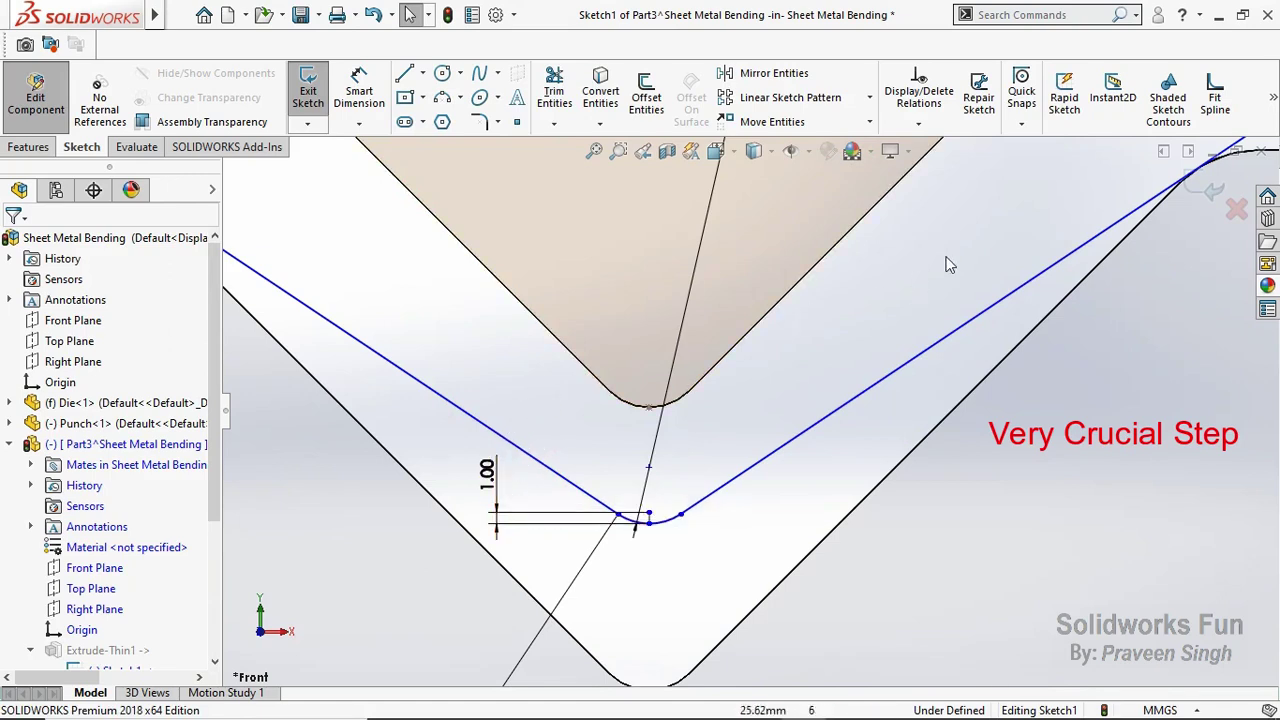
Step: Make the sheet's bend-tip sketch point coincident with the punch tip point
{"action": "right_click", "coordinate": [905, 262]}
{"action": "mouse_move", "coordinate": [982, 291]}
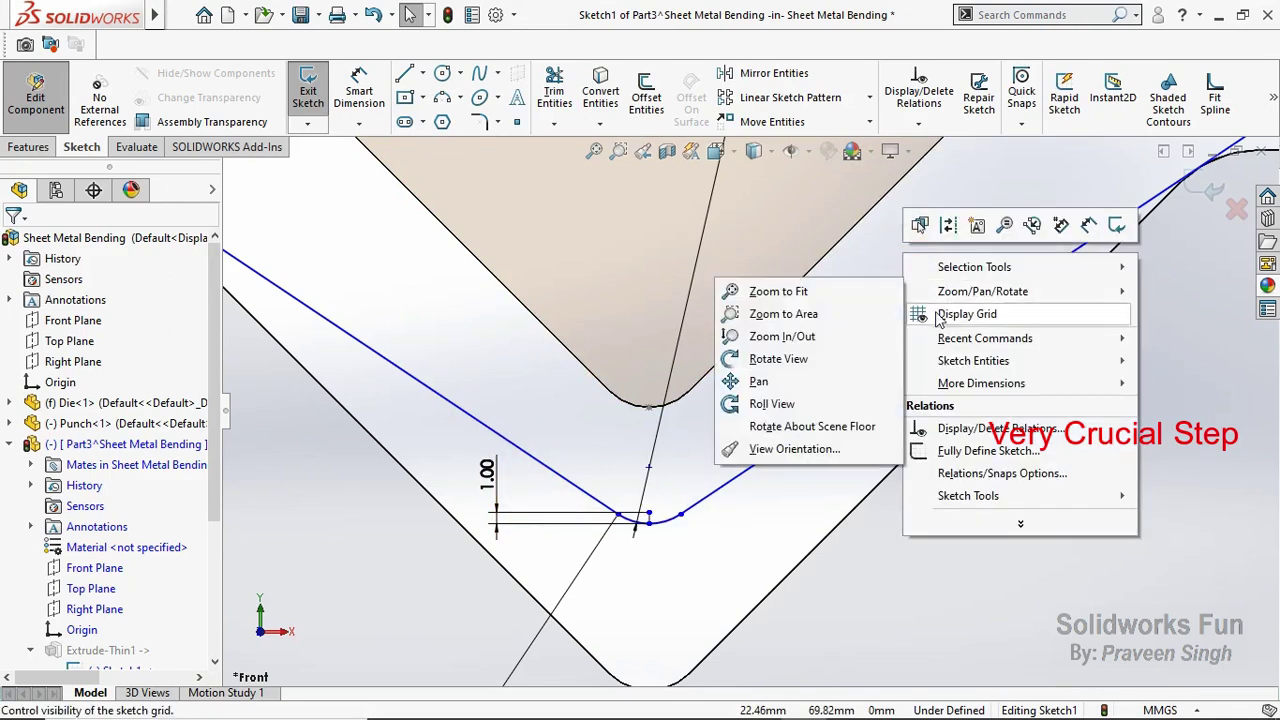
{"action": "left_click", "coordinate": [778, 359]}
{"action": "left_click_drag", "start_coordinate": [709, 363], "coordinate": [793, 372]}
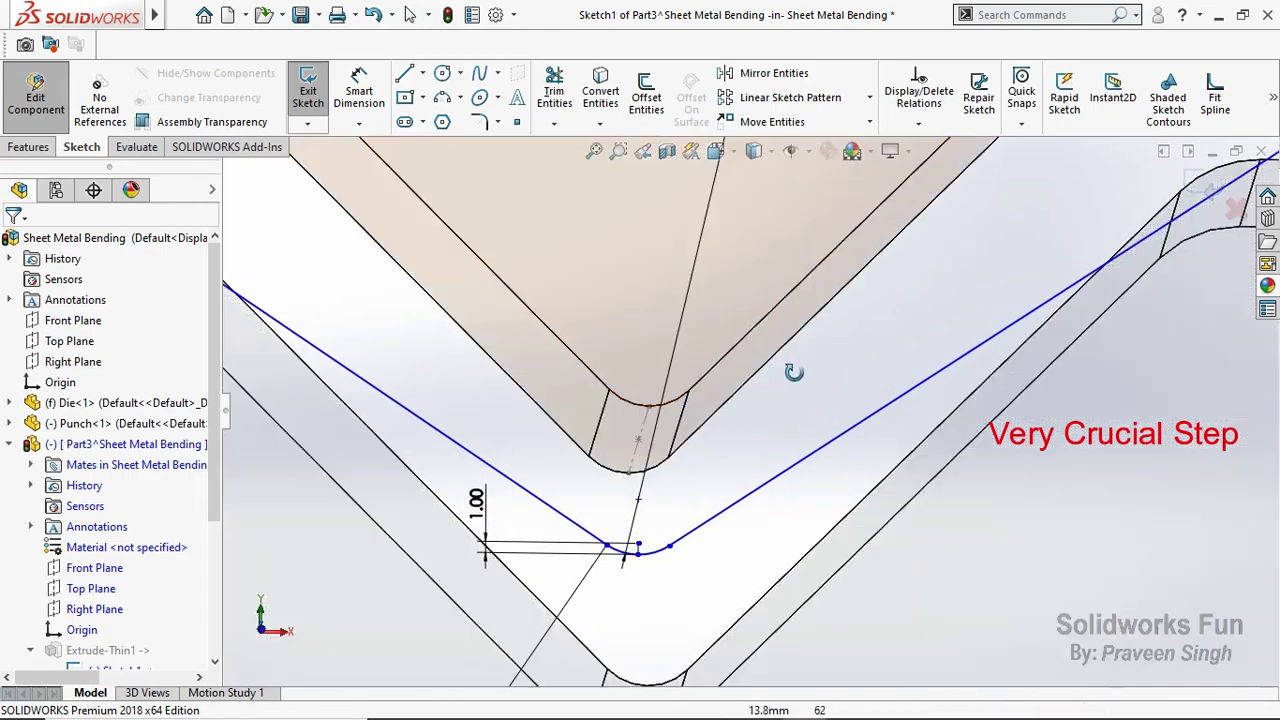
{"action": "right_click", "coordinate": [805, 380]}
{"action": "left_click", "coordinate": [845, 500]}
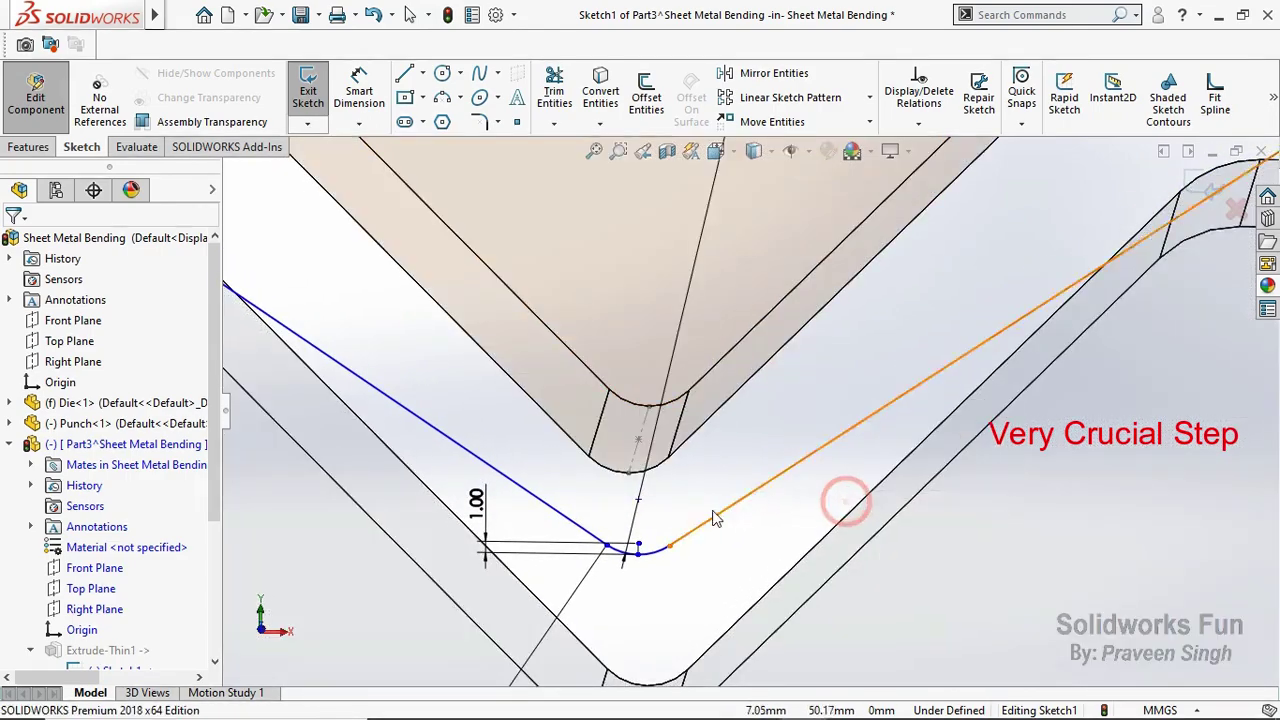
{"action": "left_click", "coordinate": [639, 546]}
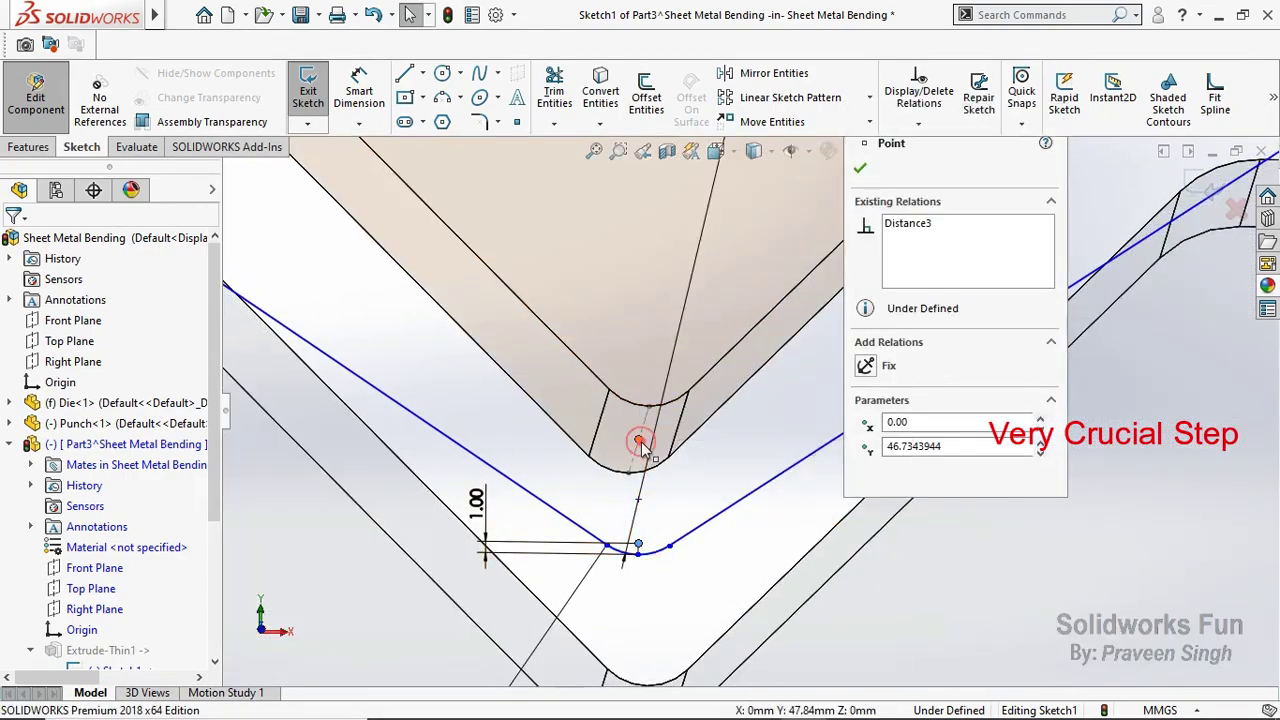
{"action": "left_click", "coordinate": [640, 440], "text": "ctrl"}
{"action": "left_click", "coordinate": [755, 360]}
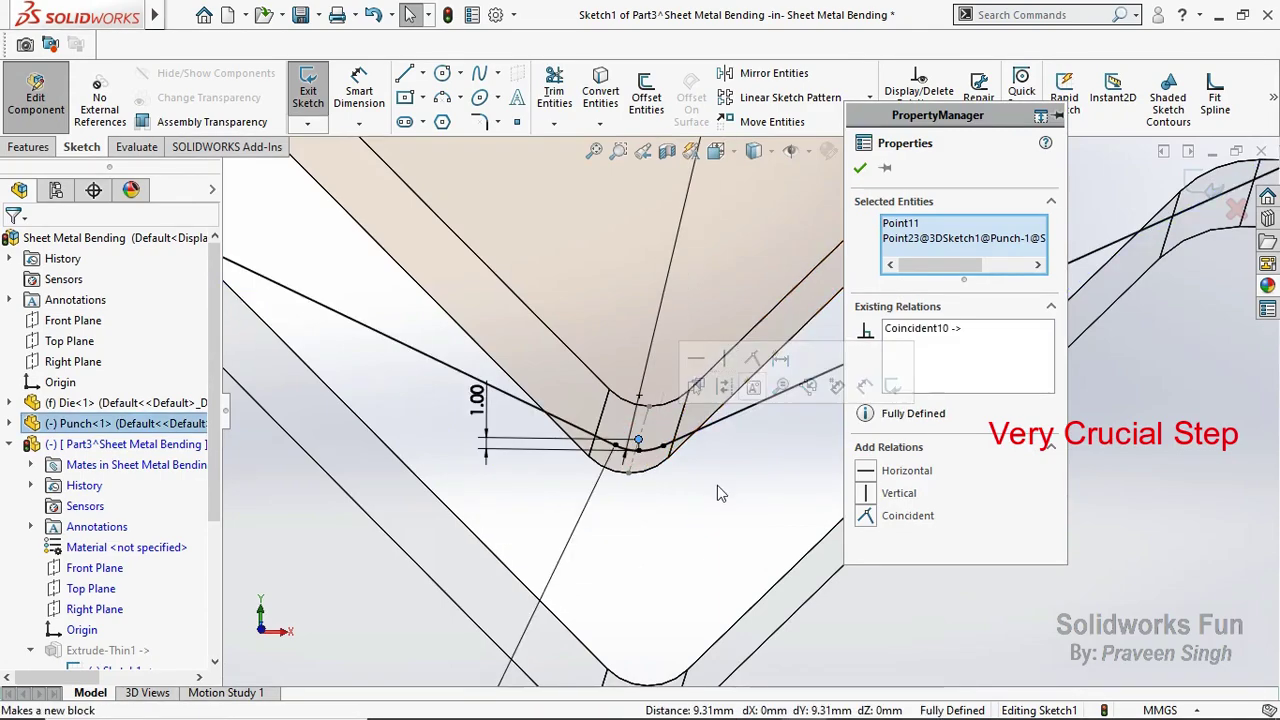
Step: Zoom over the now fully defined sheet sketch, then exit it
{"action": "scroll", "coordinate": [717, 485], "scroll_direction": "up", "scroll_amount": 3}
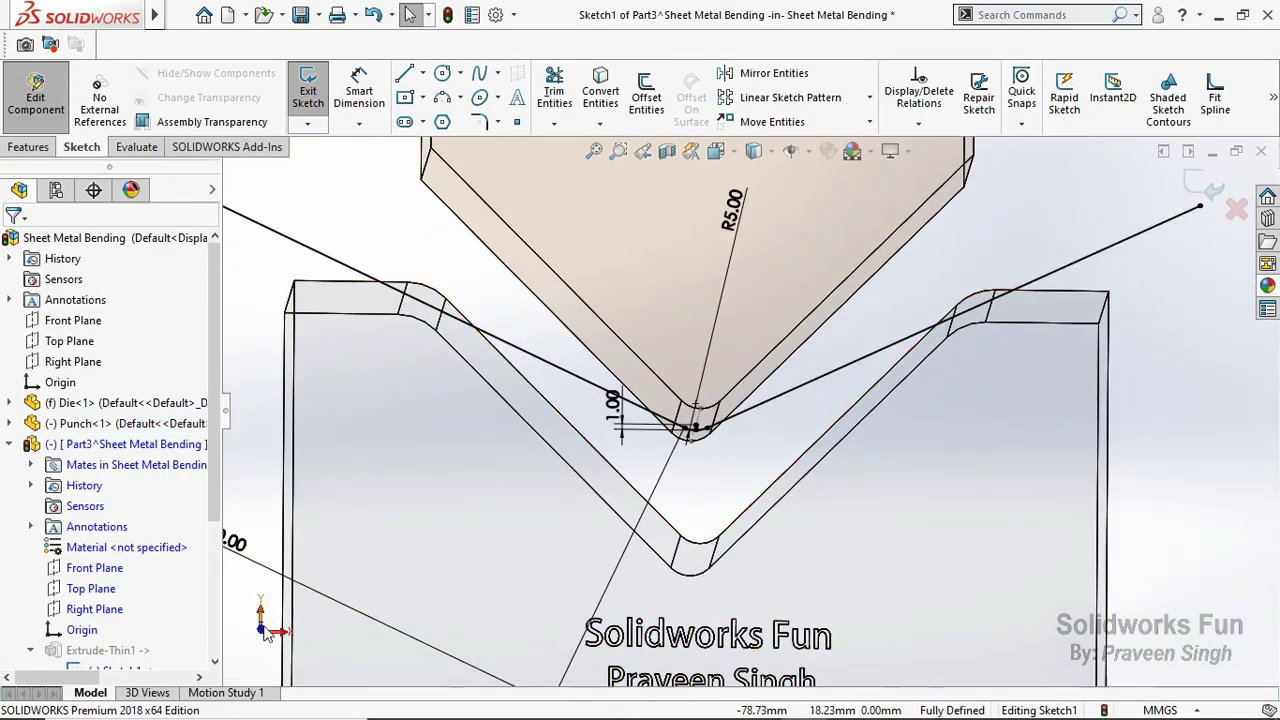
{"action": "scroll", "coordinate": [748, 447], "scroll_direction": "up", "scroll_amount": 2}
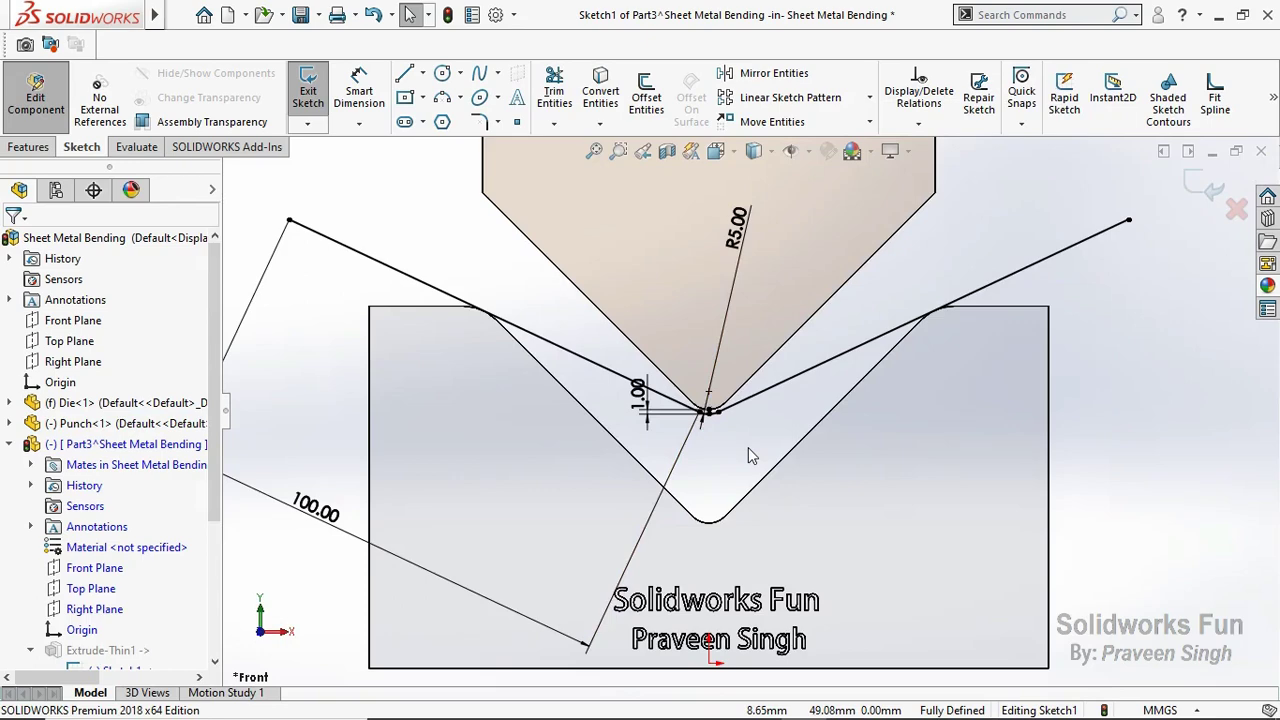
{"action": "scroll", "coordinate": [748, 447], "scroll_direction": "up", "scroll_amount": 2}
{"action": "scroll", "coordinate": [775, 332], "scroll_direction": "down", "scroll_amount": 1}
{"action": "scroll", "coordinate": [796, 334], "scroll_direction": "down", "scroll_amount": 1}
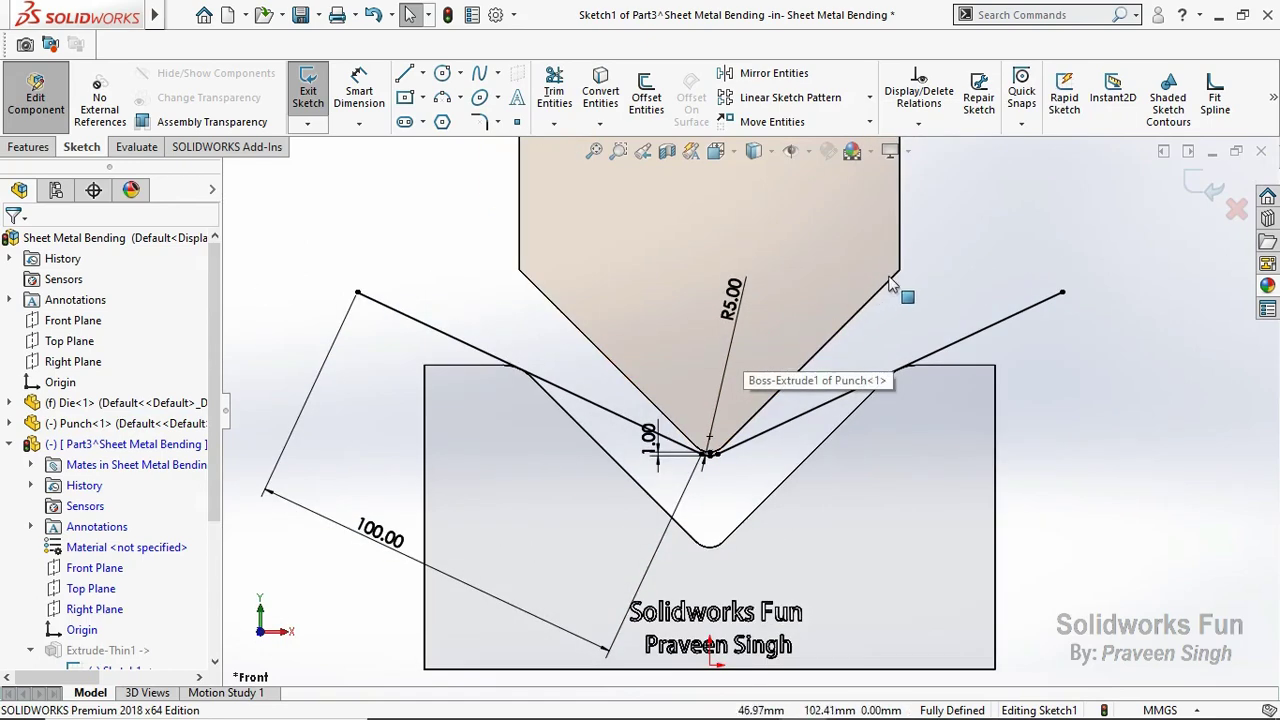
{"action": "scroll", "coordinate": [757, 463], "scroll_direction": "down", "scroll_amount": 2}
{"action": "scroll", "coordinate": [757, 463], "scroll_direction": "down", "scroll_amount": 1}
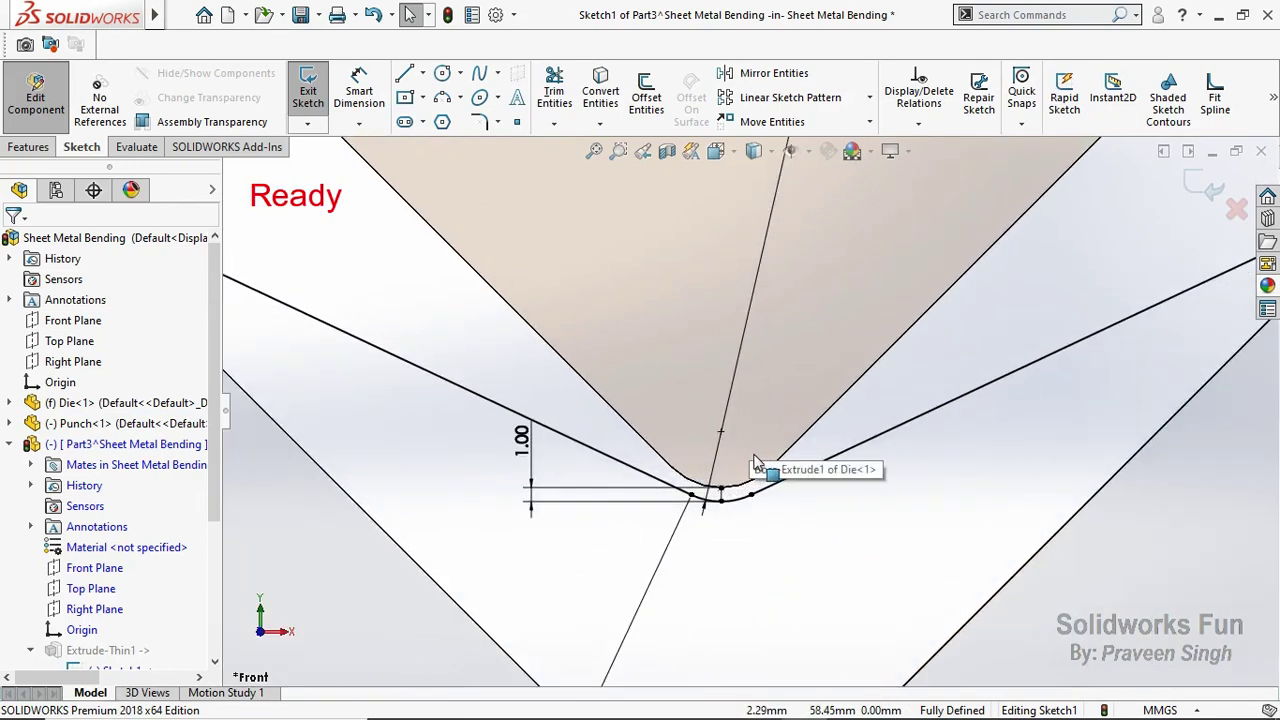
{"action": "scroll", "coordinate": [757, 463], "scroll_direction": "up", "scroll_amount": 1}
{"action": "scroll", "coordinate": [720, 457], "scroll_direction": "up", "scroll_amount": 2}
{"action": "scroll", "coordinate": [748, 437], "scroll_direction": "up", "scroll_amount": 1}
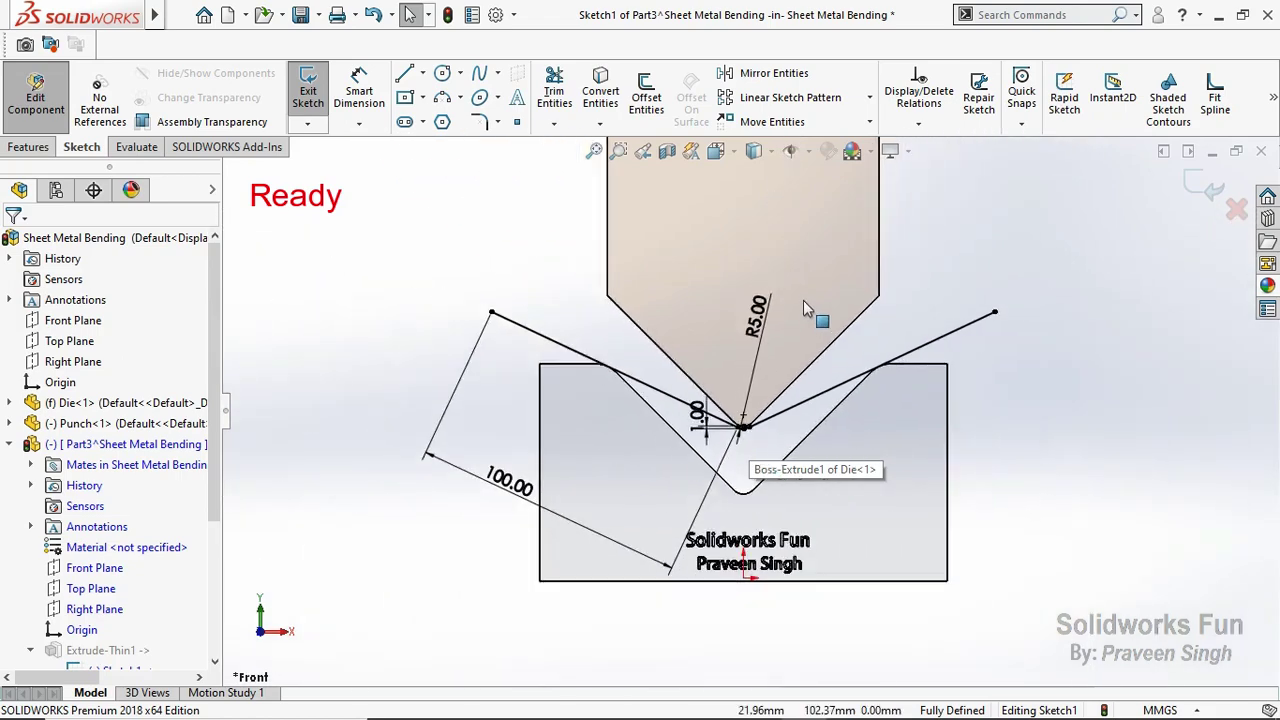
{"action": "scroll", "coordinate": [803, 300], "scroll_direction": "up", "scroll_amount": 1}
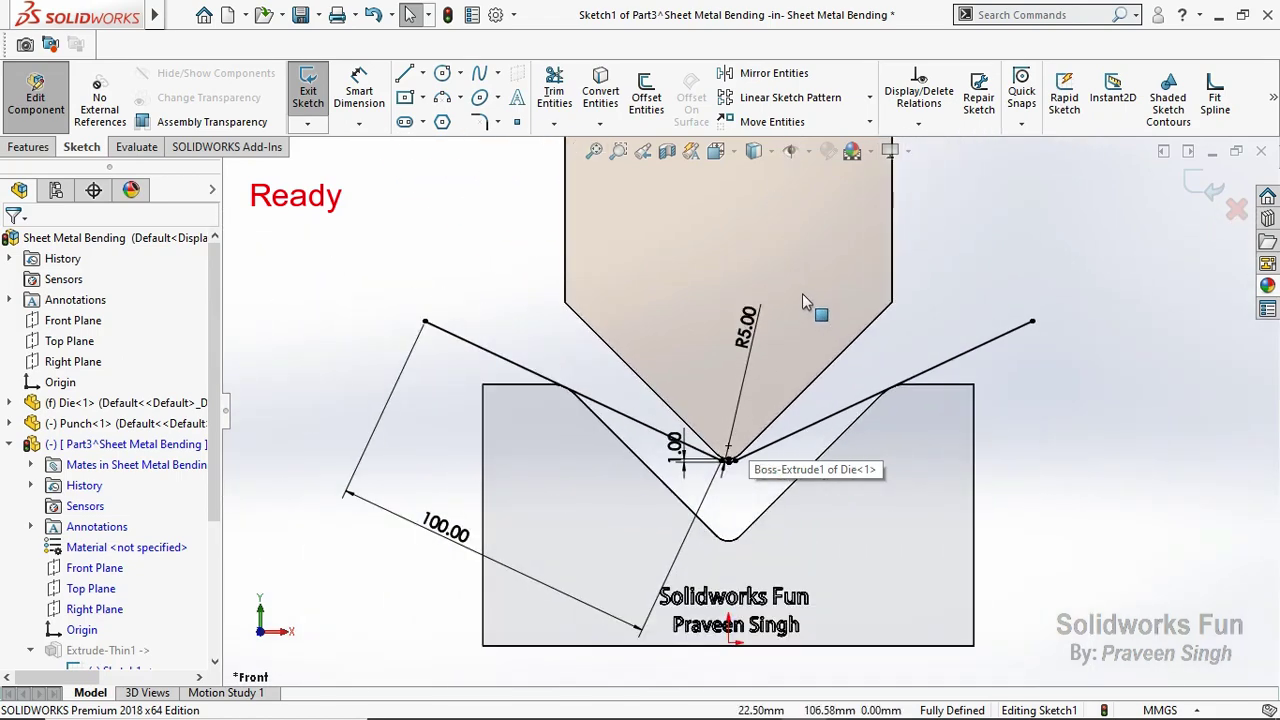
{"action": "left_click", "coordinate": [1205, 195]}
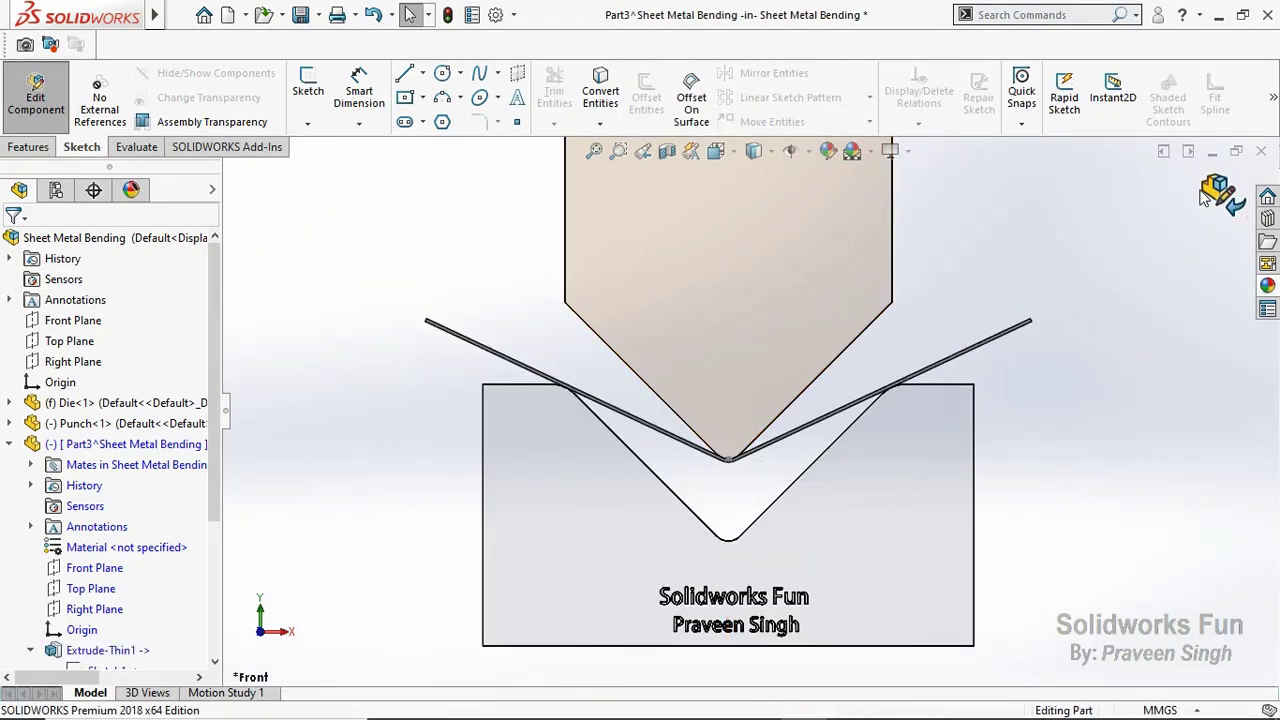
Step: Leave the sheet component edit and return to the whole assembly
{"action": "left_click", "coordinate": [1213, 193]}
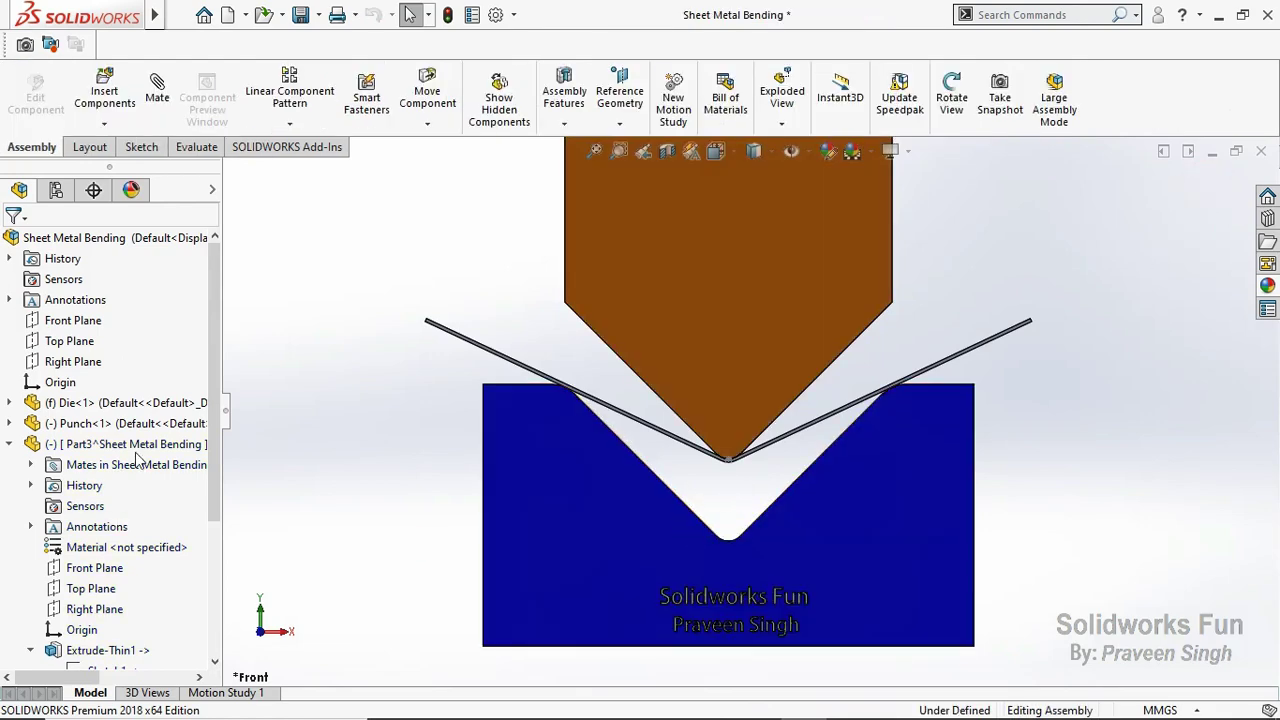
{"action": "scroll", "coordinate": [20, 482], "scroll_direction": "down", "scroll_amount": 2}
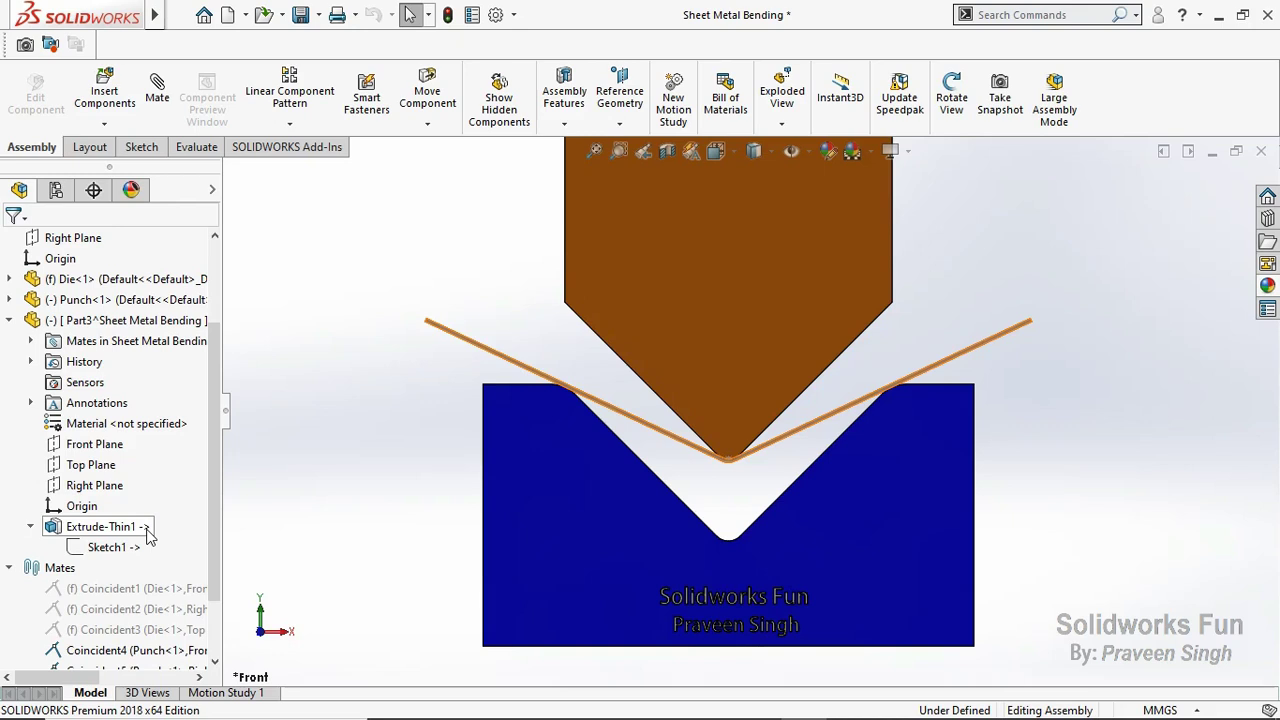
{"action": "left_click", "coordinate": [9, 320]}
{"action": "scroll", "coordinate": [794, 484], "scroll_direction": "up", "scroll_amount": 2}
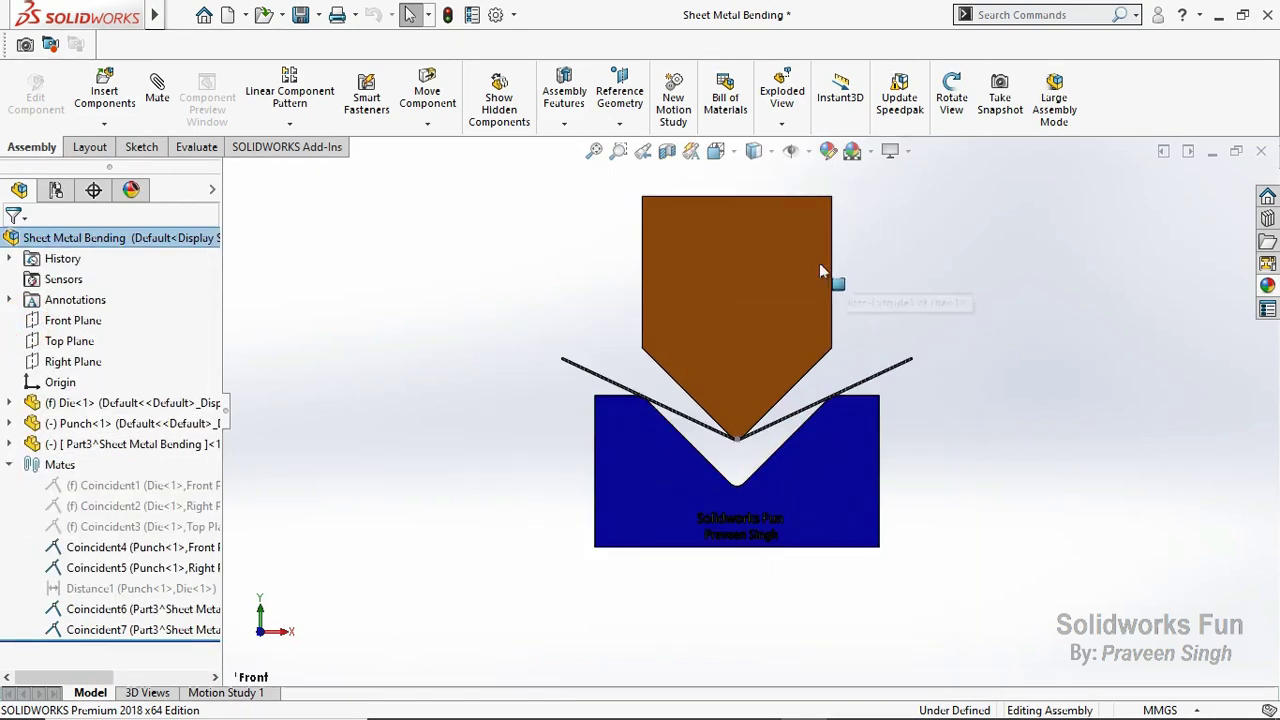
{"action": "scroll", "coordinate": [819, 262], "scroll_direction": "down", "scroll_amount": 1}
Step: Drag the punch down into the die and rebuild, deepening the sheet's bend
{"action": "left_click", "coordinate": [752, 283]}
{"action": "left_click_drag", "start_coordinate": [752, 287], "coordinate": [753, 316]}
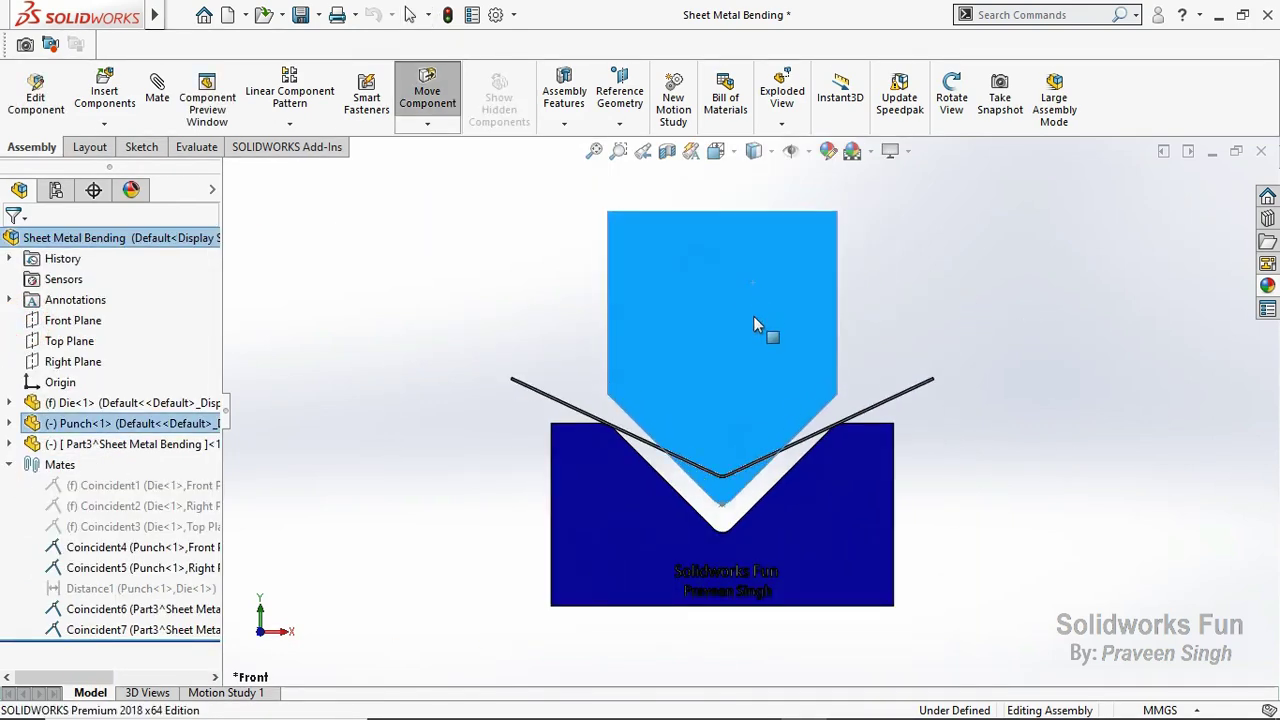
{"action": "left_click", "coordinate": [583, 242]}
{"action": "left_click", "coordinate": [447, 15]}
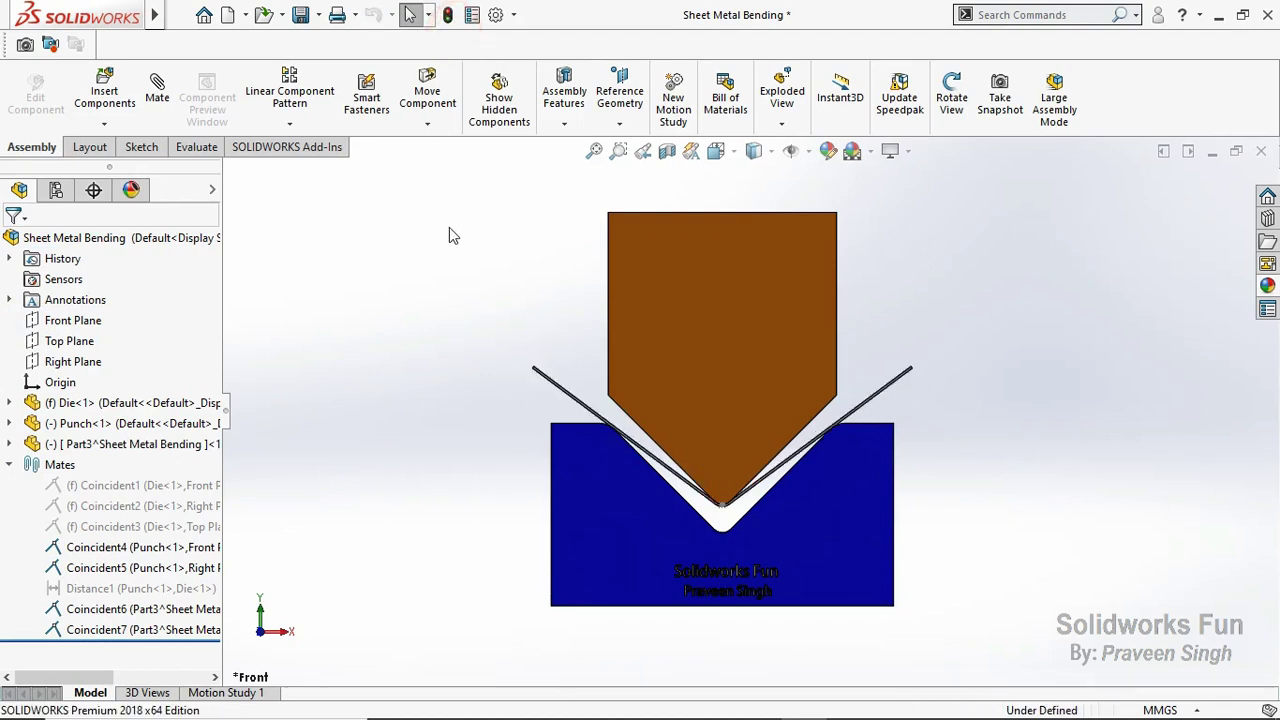
{"action": "left_click", "coordinate": [699, 420]}
{"action": "left_click_drag", "start_coordinate": [686, 414], "coordinate": [643, 409]}
{"action": "left_click", "coordinate": [557, 329]}
{"action": "left_click", "coordinate": [447, 15]}
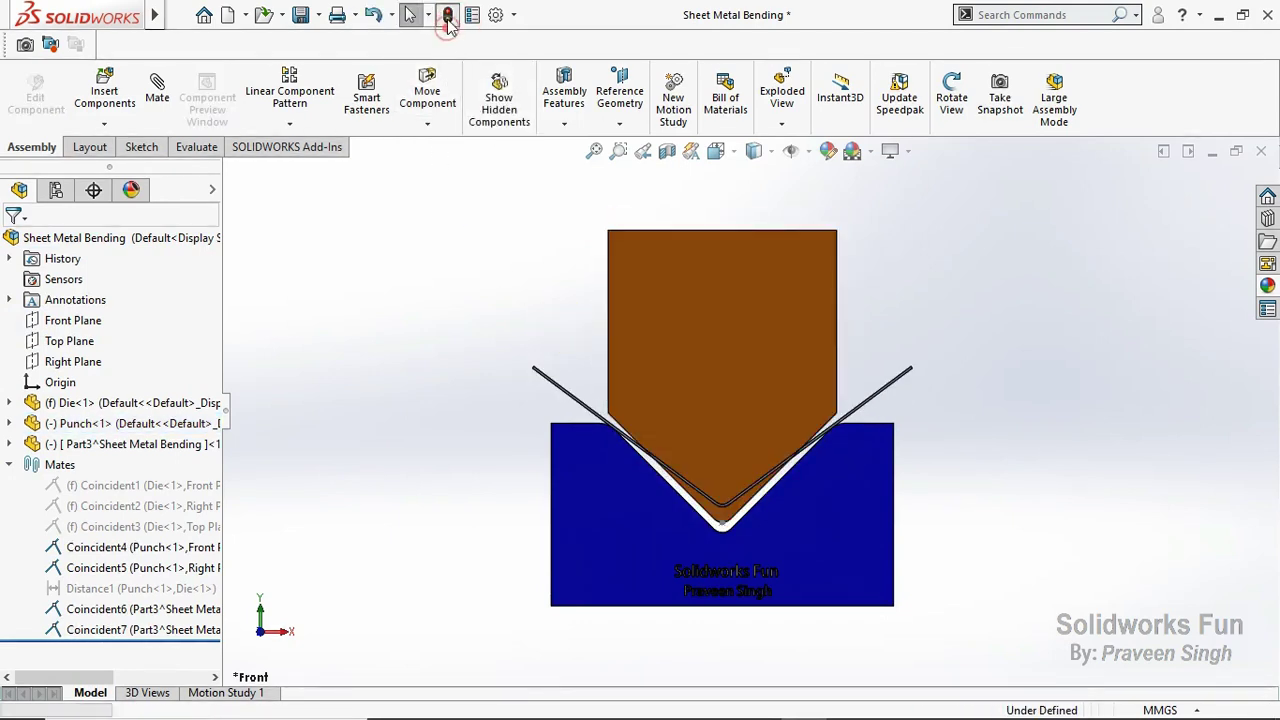
Step: Lift the punch back up and rebuild so the sheet opens into a shallow V
{"action": "scroll", "coordinate": [739, 482], "scroll_direction": "down", "scroll_amount": 3}
{"action": "left_click", "coordinate": [726, 466]}
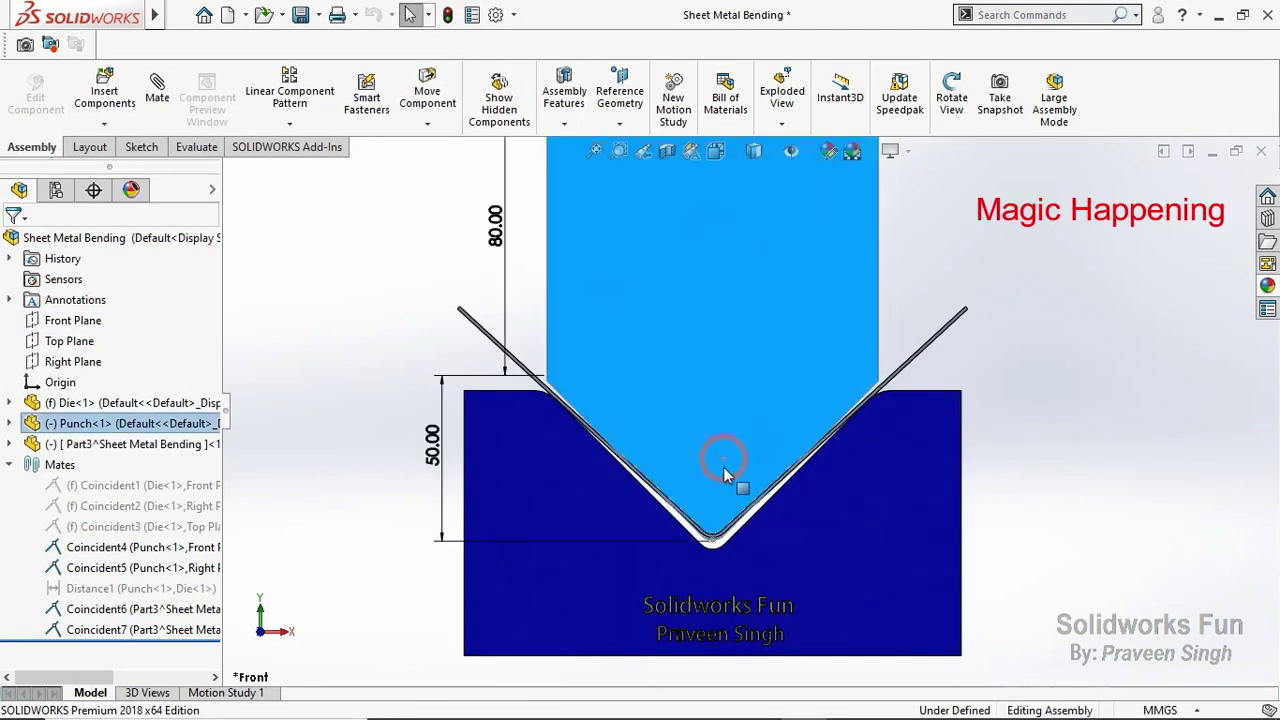
{"action": "left_click_drag", "start_coordinate": [723, 467], "coordinate": [724, 472]}
{"action": "left_click", "coordinate": [375, 341]}
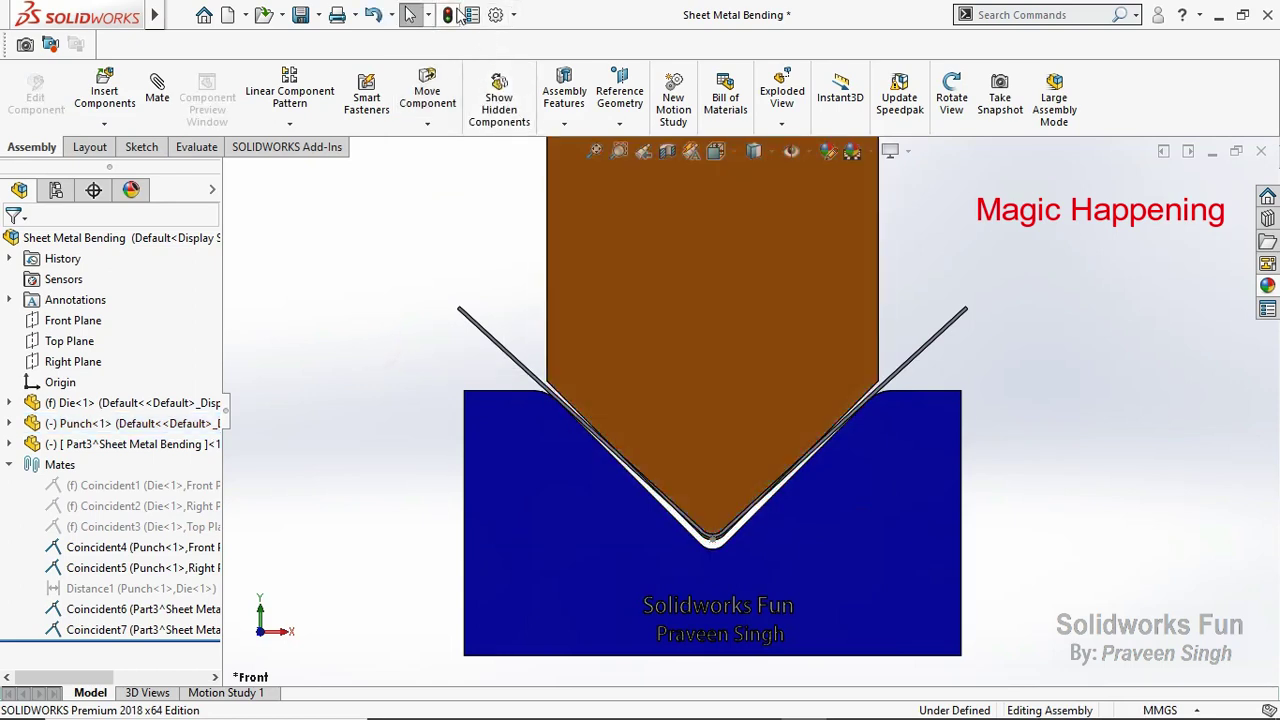
{"action": "left_click_drag", "start_coordinate": [745, 440], "coordinate": [715, 295]}
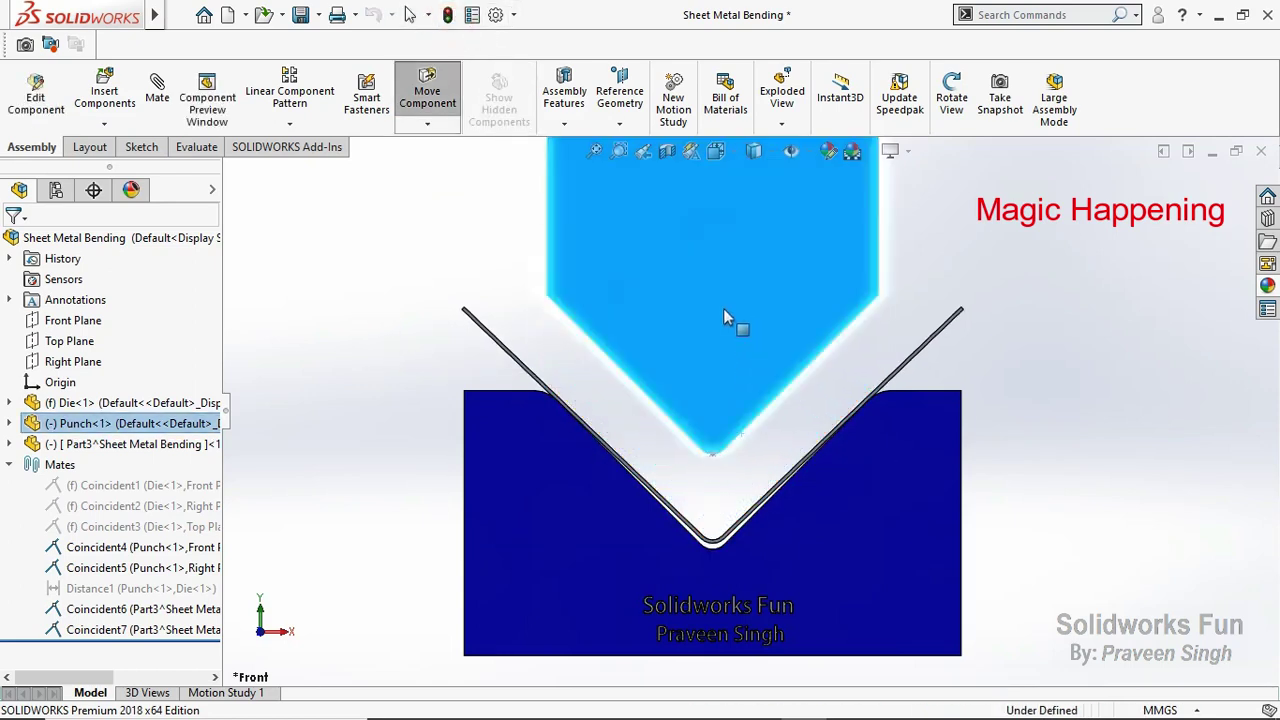
{"action": "left_click", "coordinate": [453, 236]}
{"action": "left_click", "coordinate": [449, 18]}
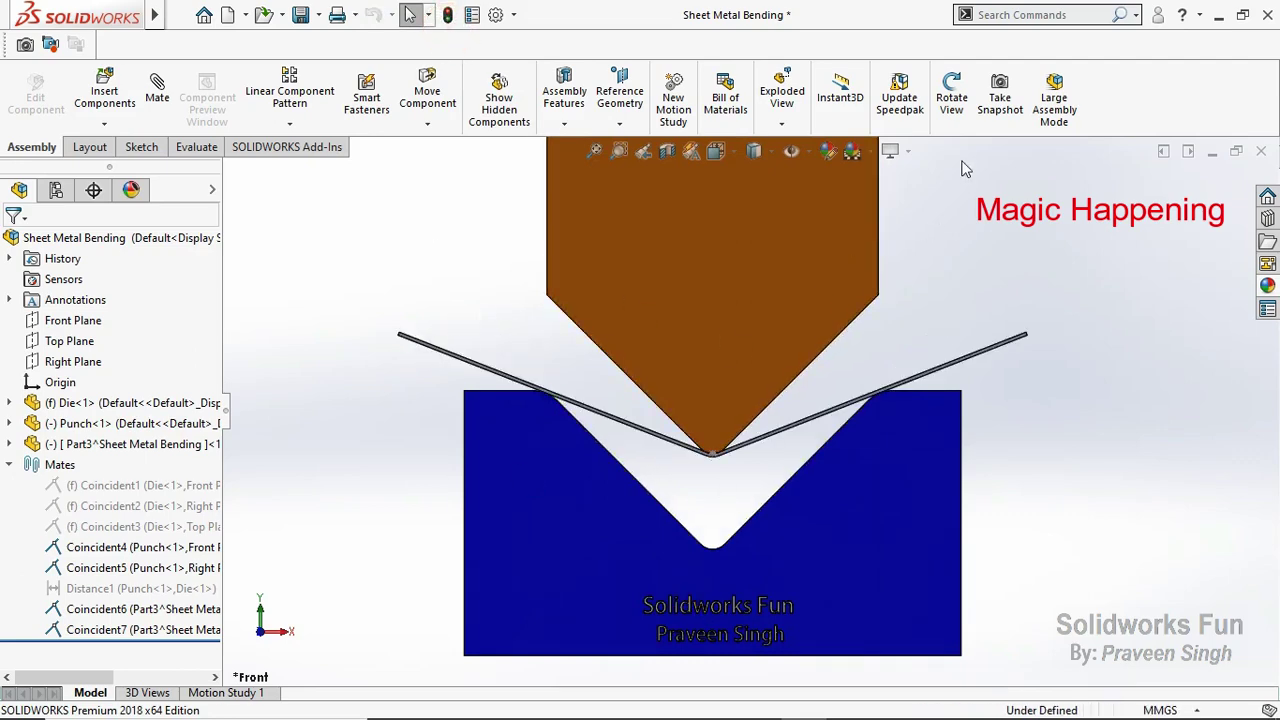
{"action": "left_click", "coordinate": [952, 97]}
Step: Change the punch-to-die Distance1 mate to 128.00mm and unsuppress it
{"action": "mouse_move", "coordinate": [947, 202]}
{"action": "left_mouse_down"}
{"action": "mouse_move", "coordinate": [1002, 277]}
{"action": "mouse_move", "coordinate": [968, 205]}
{"action": "left_mouse_up"}
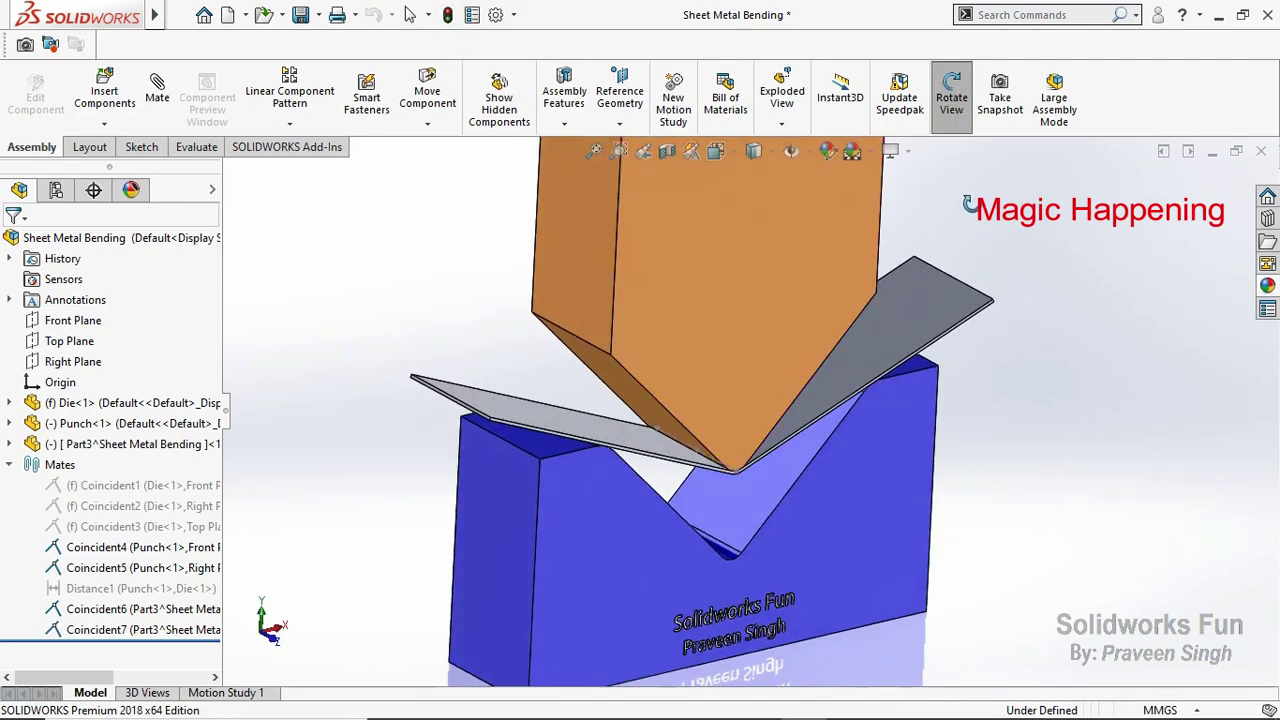
{"action": "left_click", "coordinate": [949, 112]}
{"action": "left_click", "coordinate": [714, 460]}
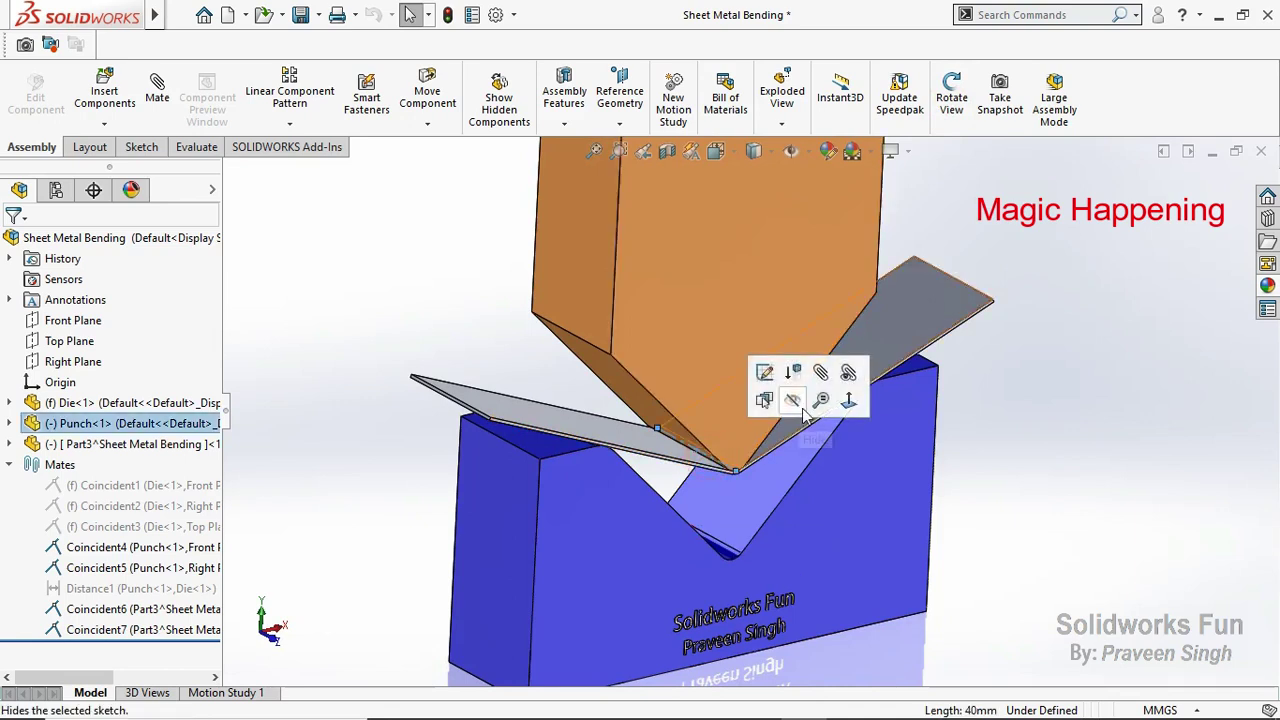
{"action": "left_click", "coordinate": [443, 285]}
{"action": "mouse_move", "coordinate": [443, 285]}
{"action": "middle_mouse_down"}
{"action": "mouse_move", "coordinate": [789, 324]}
{"action": "mouse_move", "coordinate": [812, 294]}
{"action": "middle_mouse_up"}
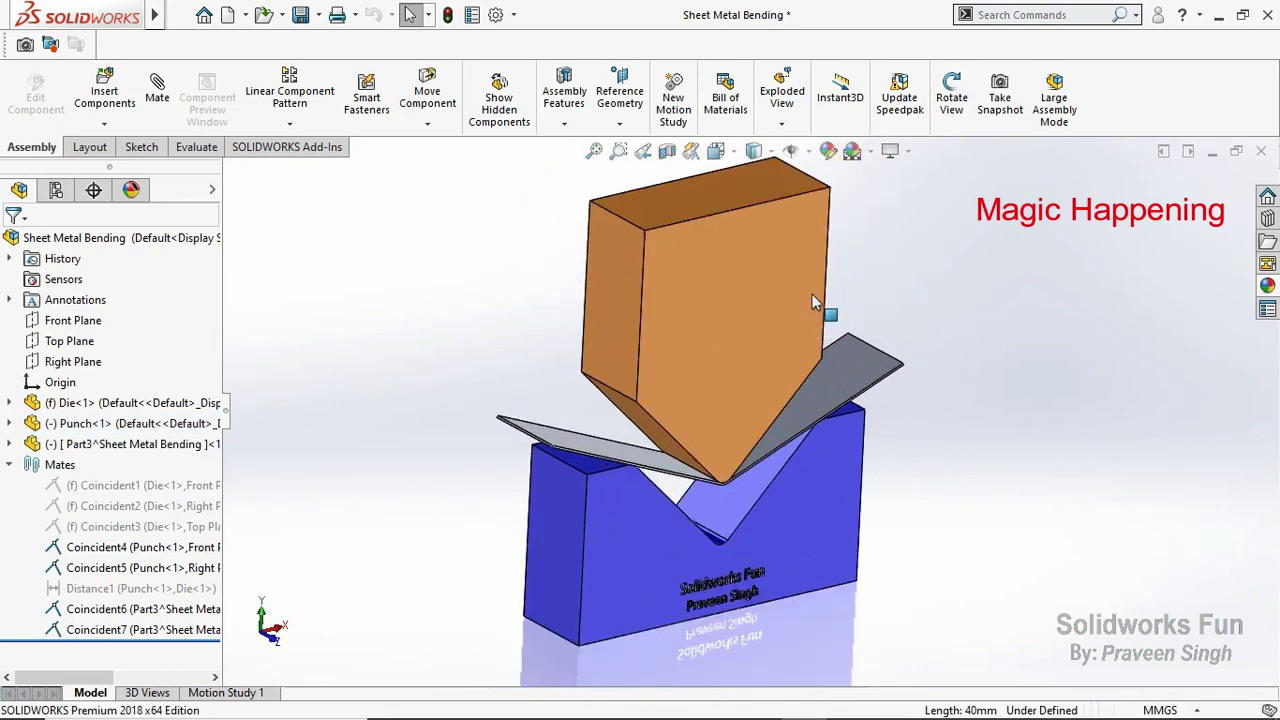
{"action": "left_click", "coordinate": [166, 589]}
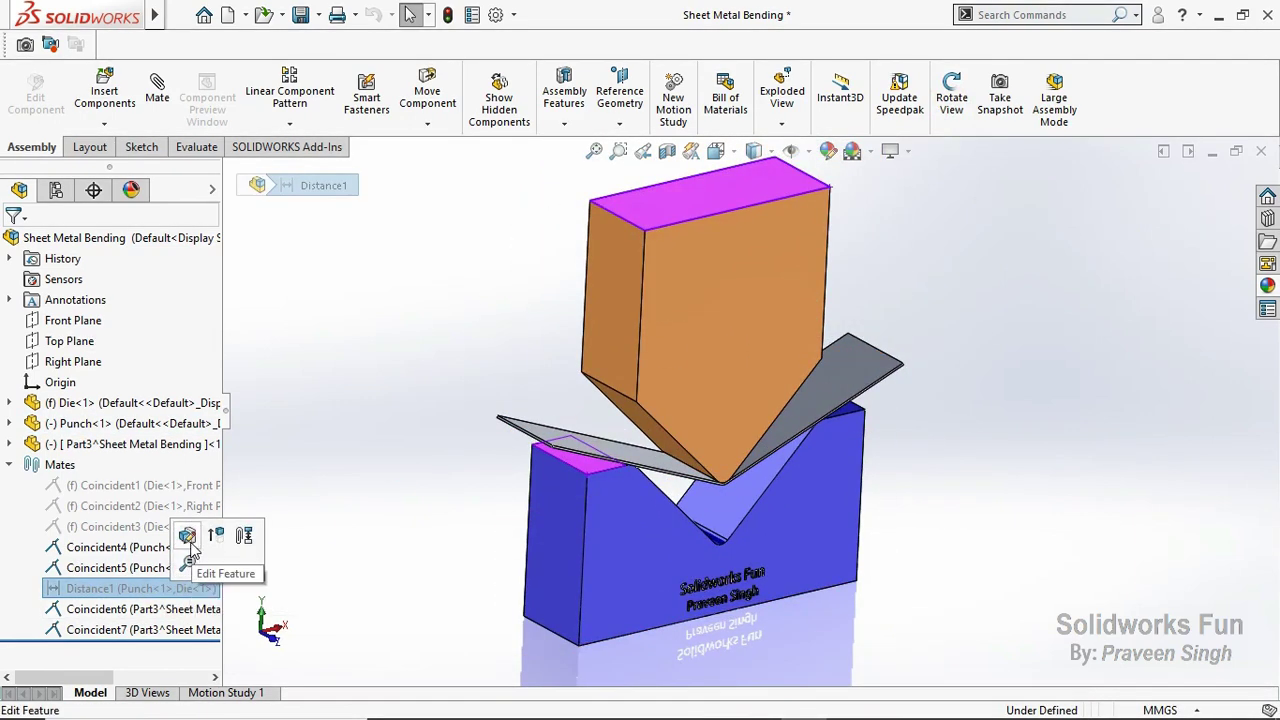
{"action": "left_click", "coordinate": [187, 536]}
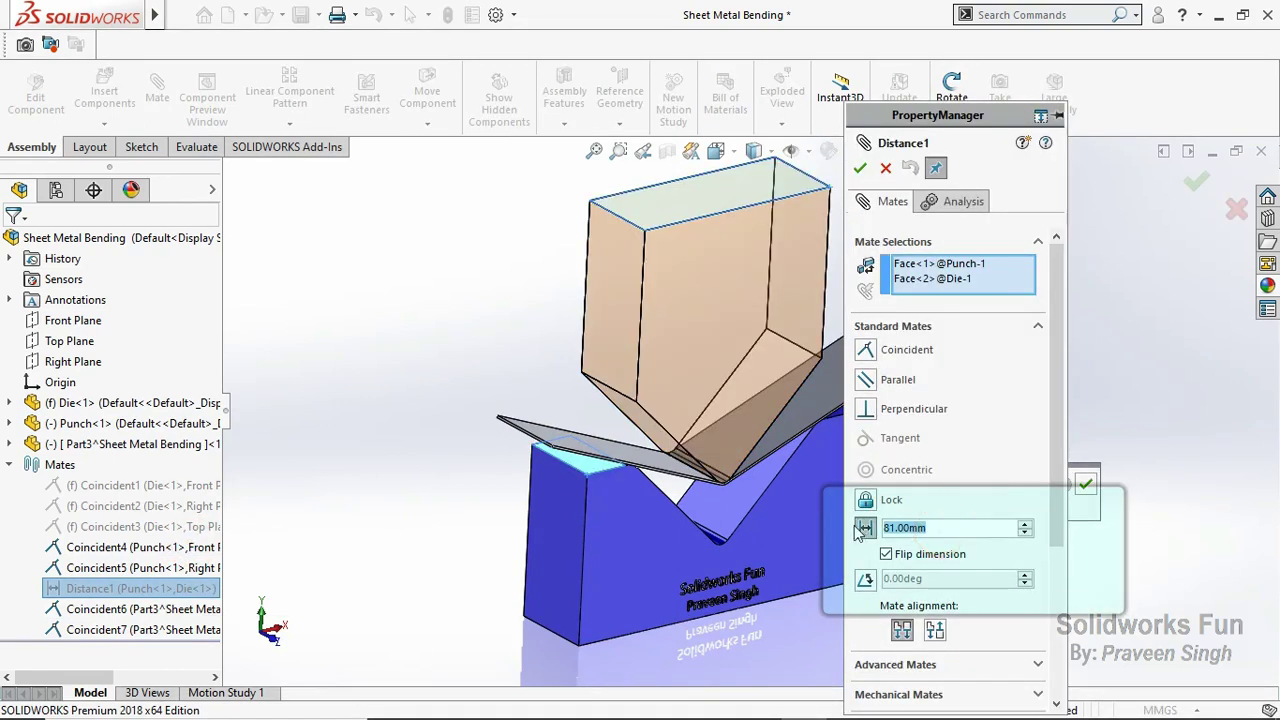
{"action": "type", "text": "128"}
{"action": "left_click", "coordinate": [972, 173]}
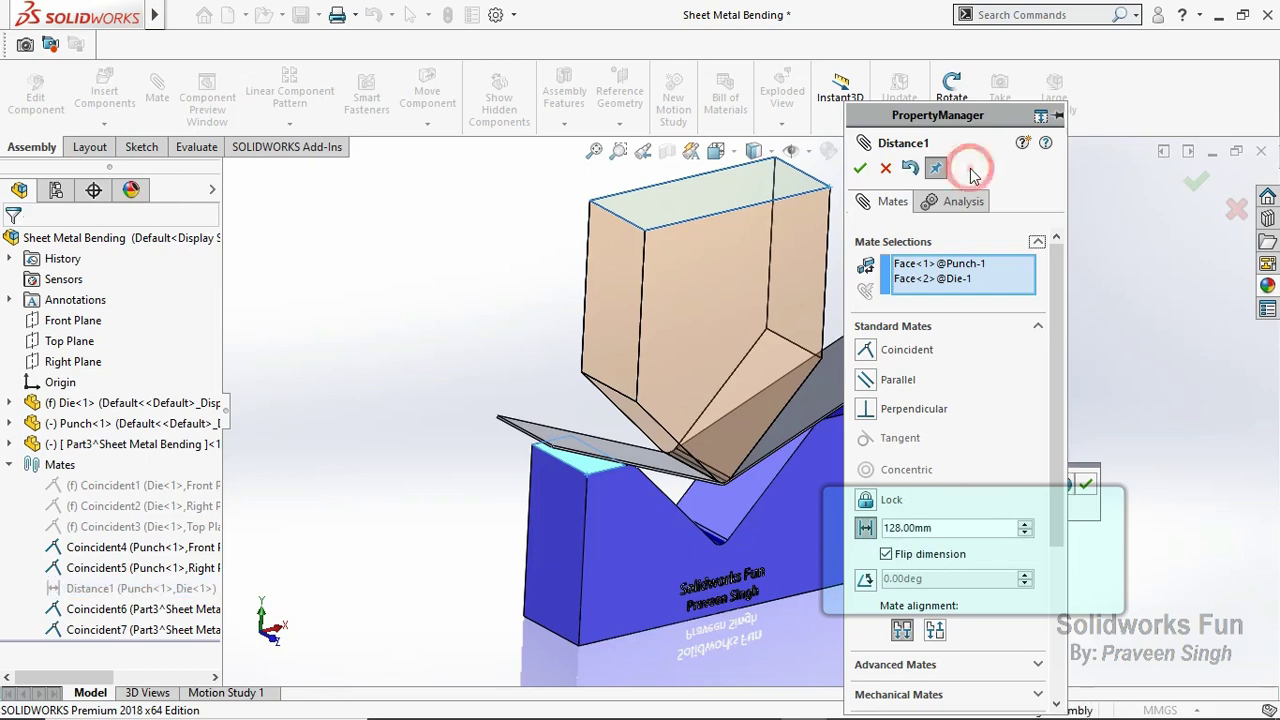
{"action": "left_click", "coordinate": [860, 168]}
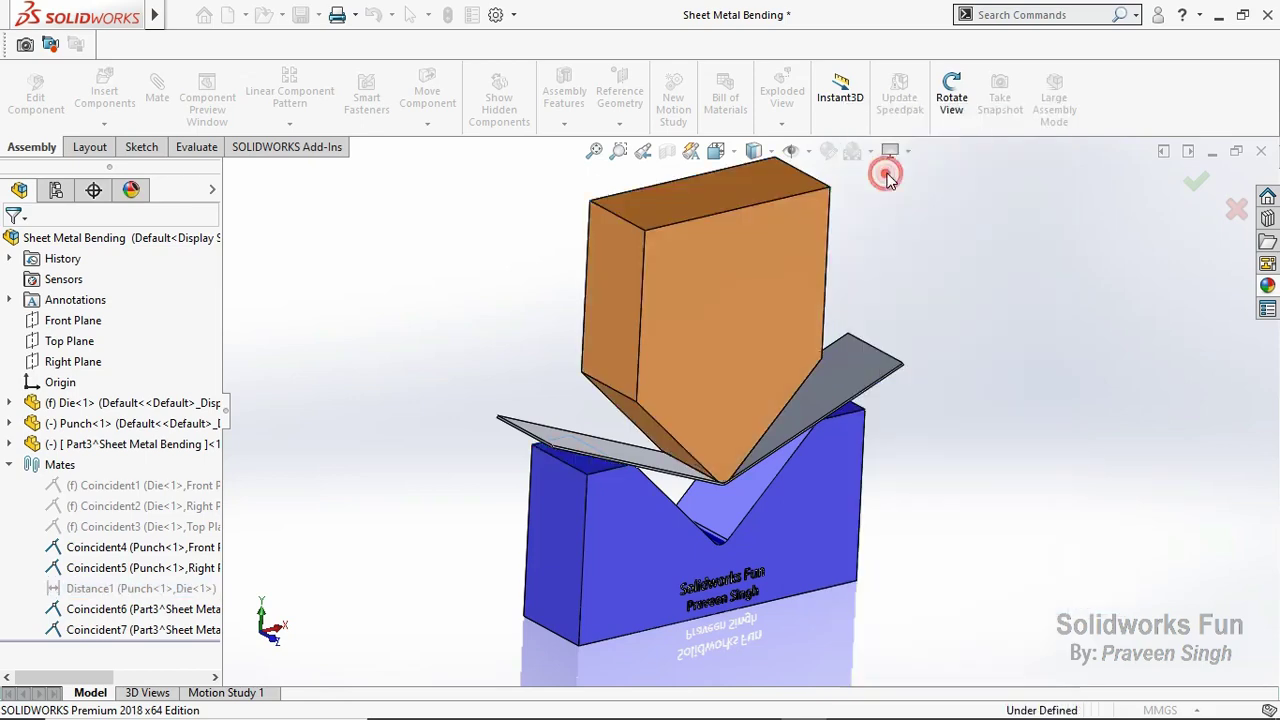
{"action": "left_click", "coordinate": [172, 592]}
{"action": "left_click", "coordinate": [223, 541]}
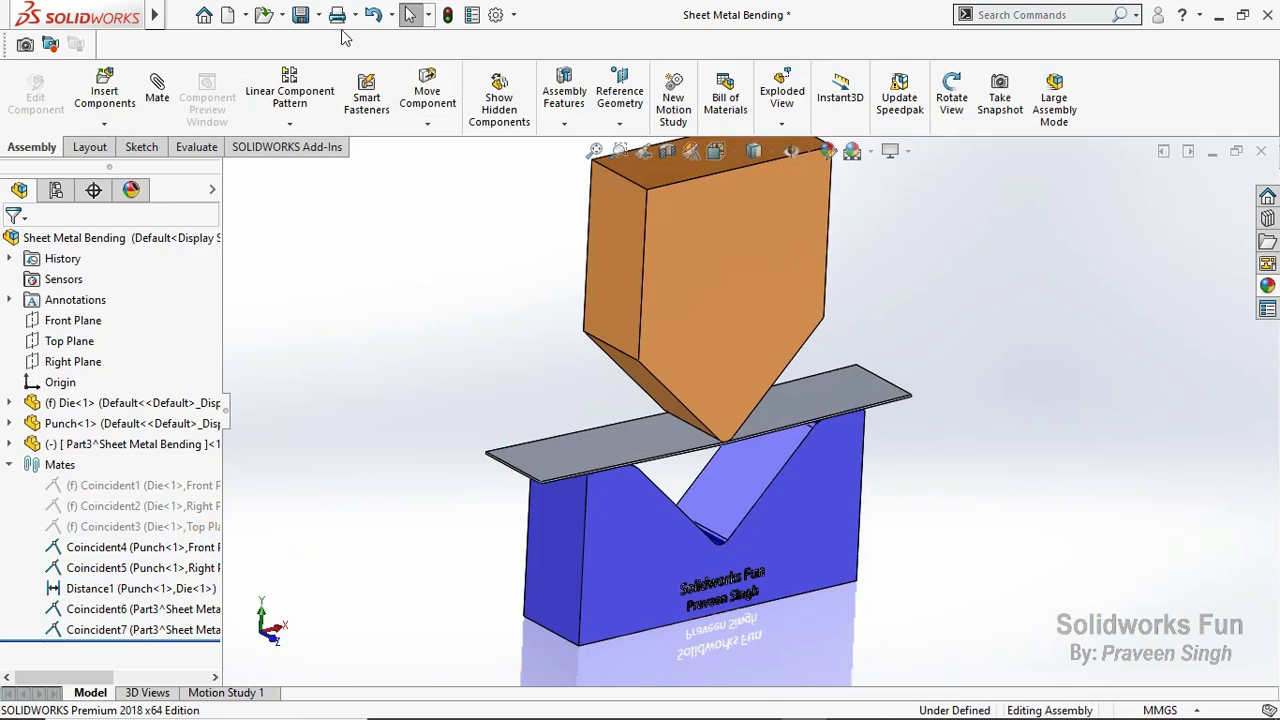
Step: Save all documents, saving the virtual sheet part externally with specified paths
{"action": "left_click", "coordinate": [303, 18]}
{"action": "left_click", "coordinate": [371, 289]}
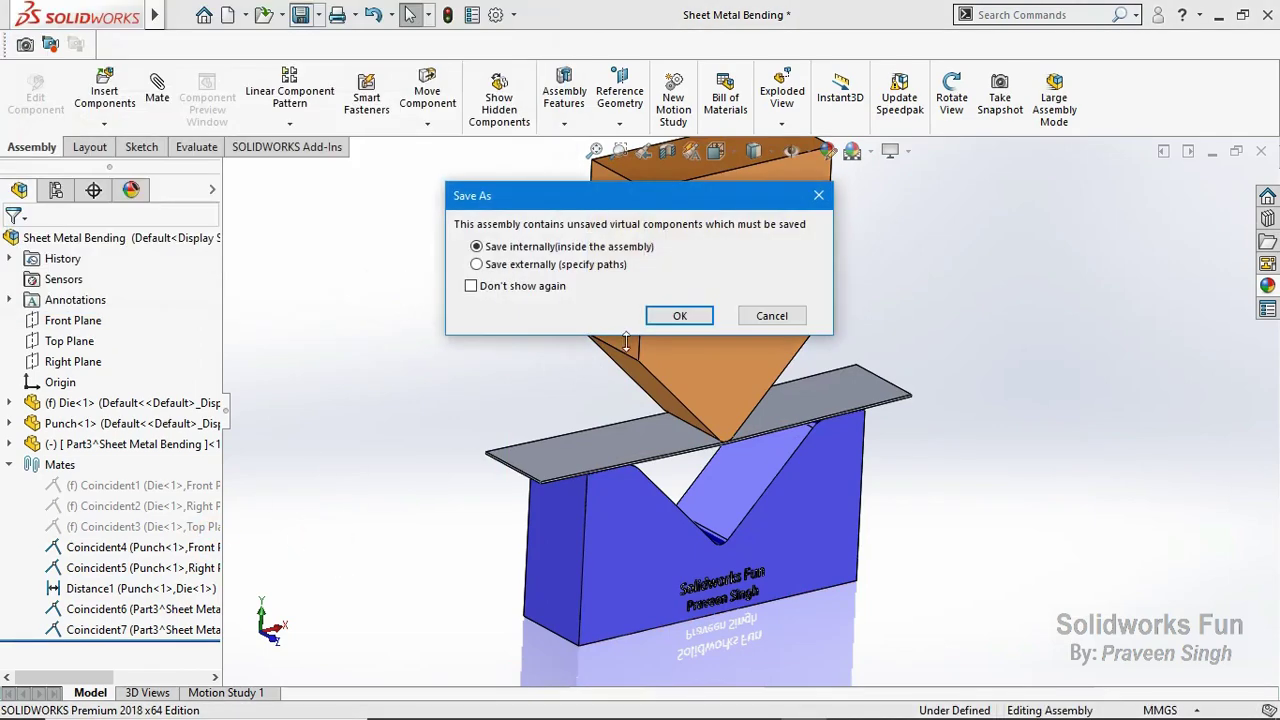
{"action": "left_click", "coordinate": [476, 264]}
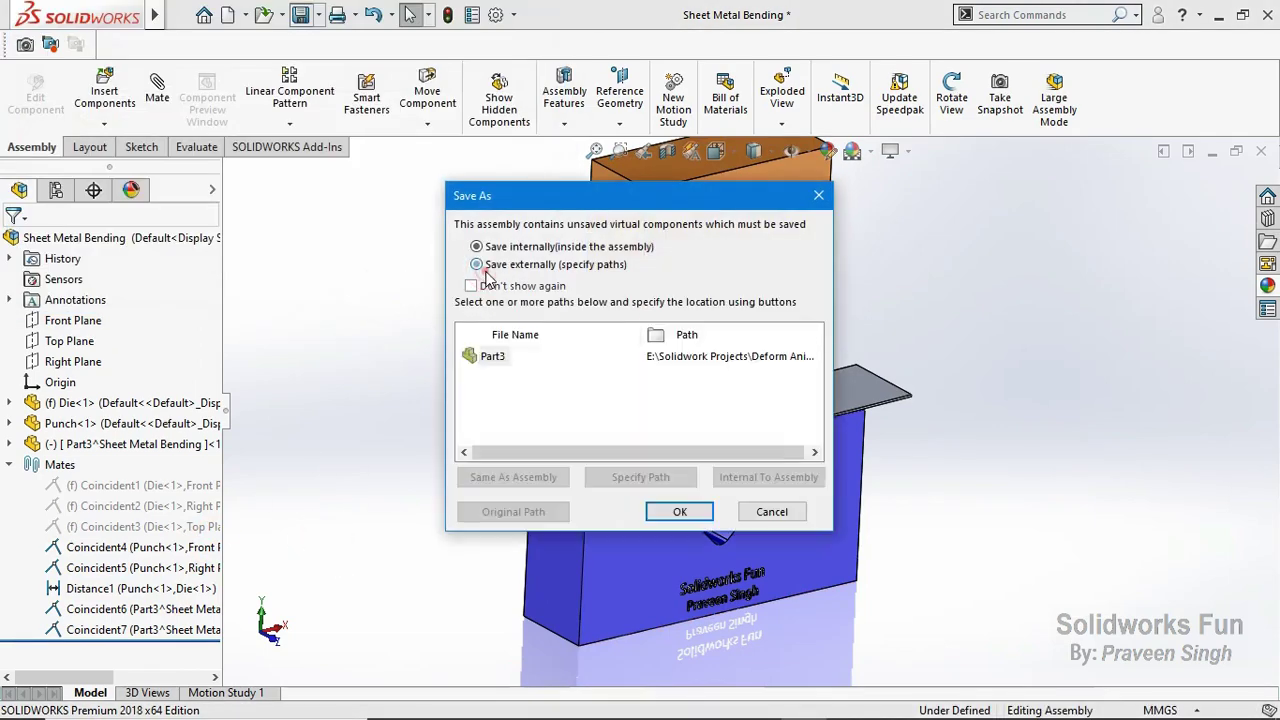
{"action": "left_click", "coordinate": [680, 513]}
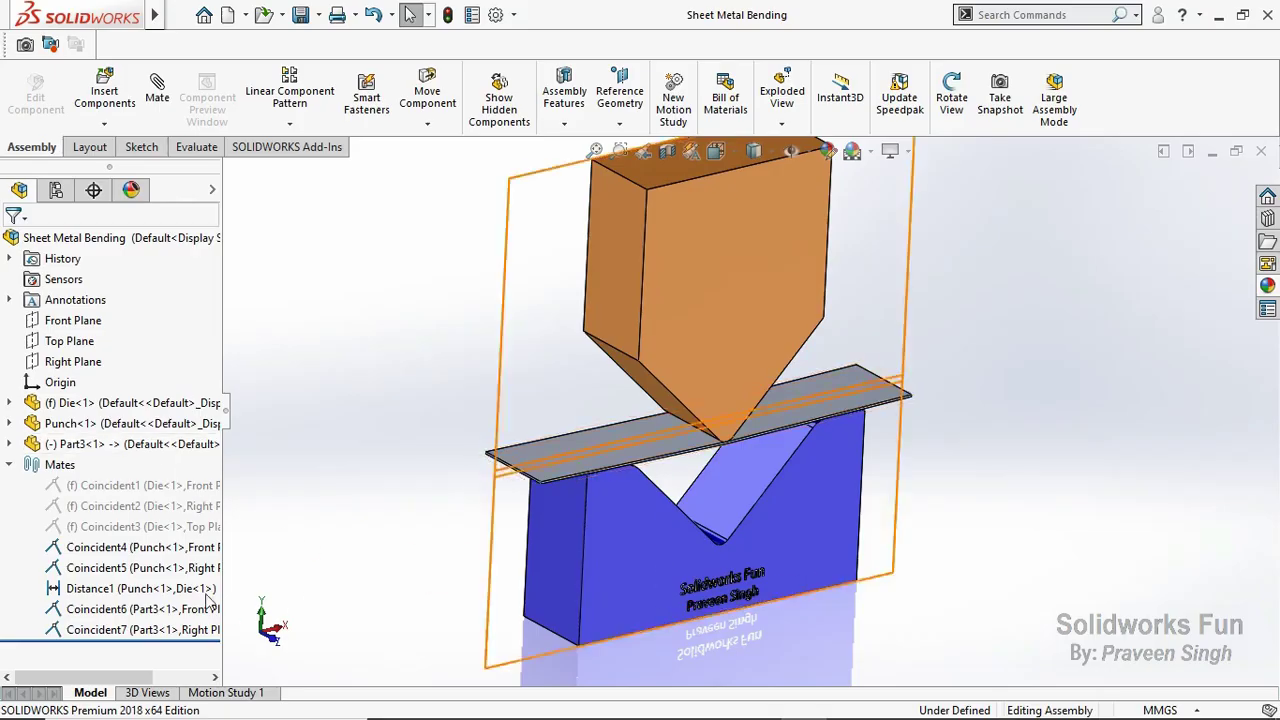
Step: Check that Distance1 is still 128 mm, collapse Mates, and open the Motion Study 1 timeline
{"action": "left_click", "coordinate": [205, 588]}
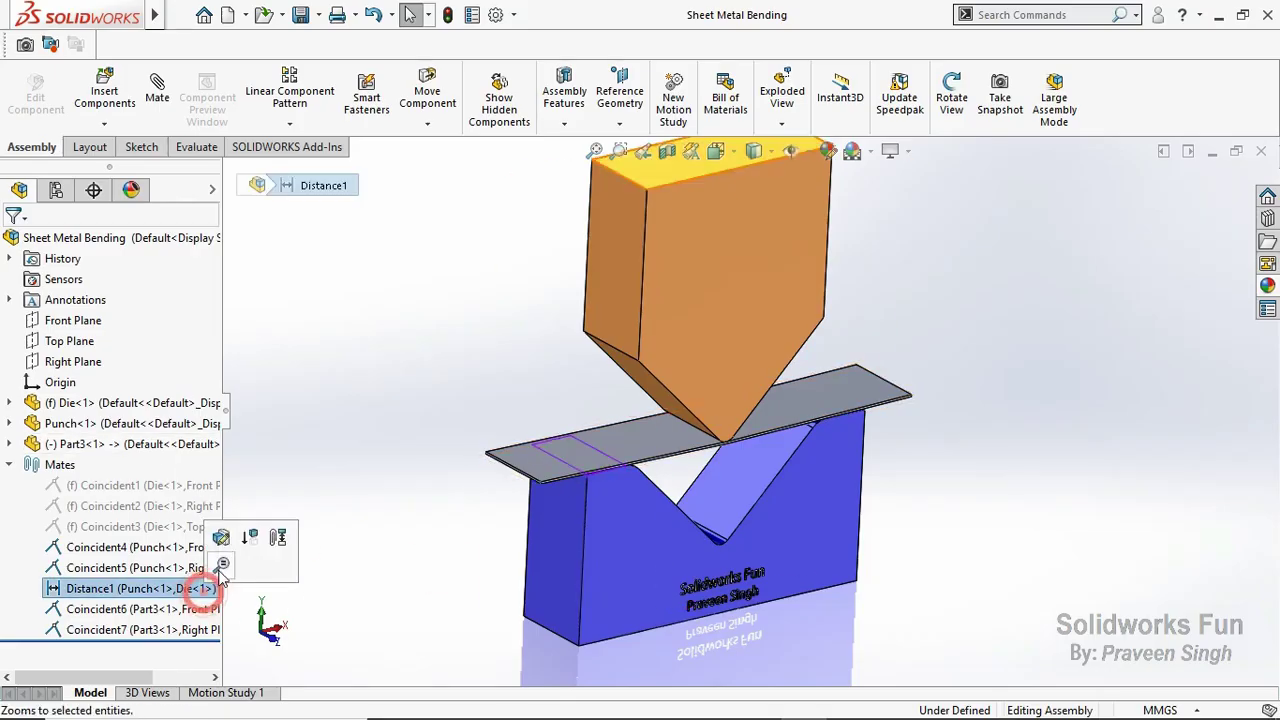
{"action": "left_click", "coordinate": [221, 537]}
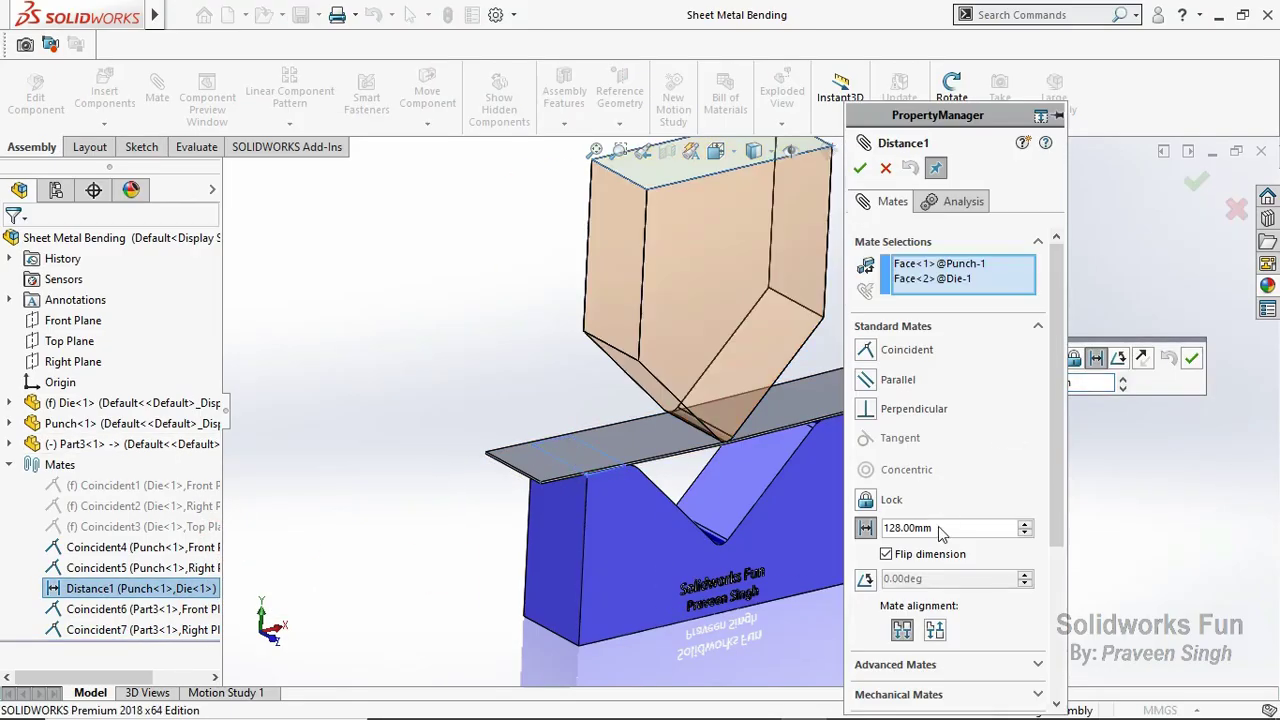
{"action": "left_click", "coordinate": [885, 168]}
{"action": "left_click", "coordinate": [940, 216]}
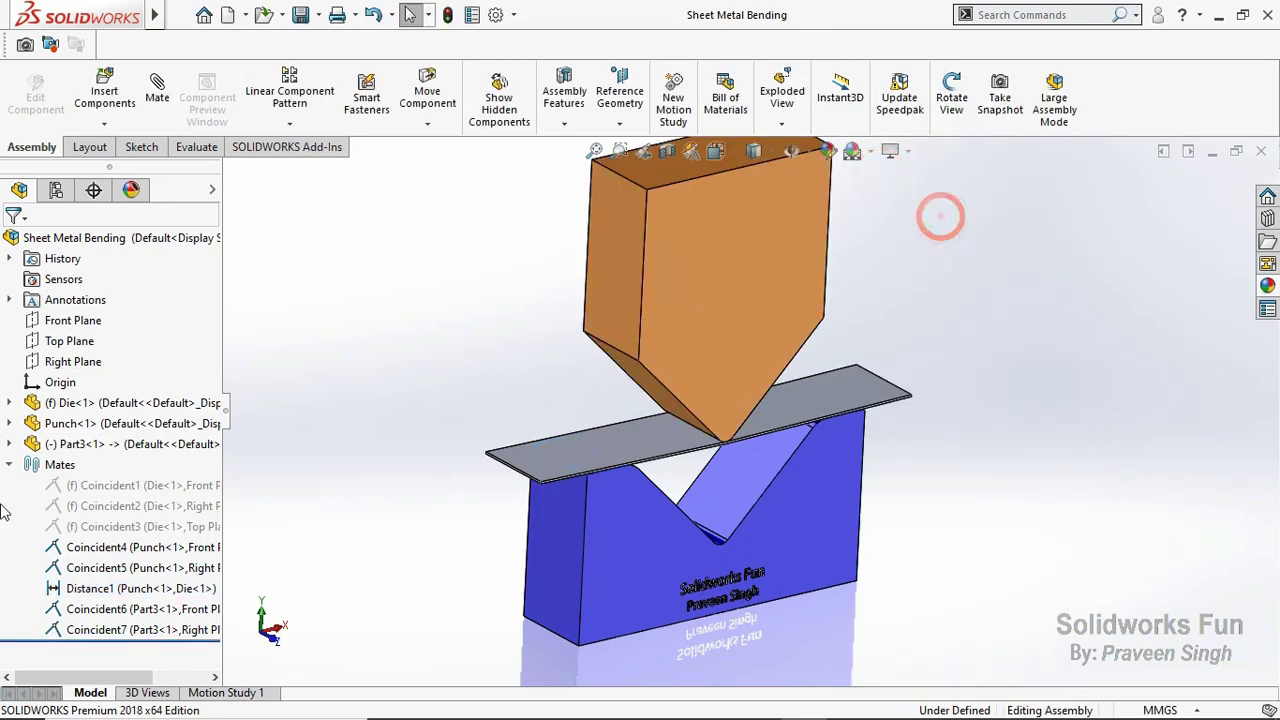
{"action": "double_click", "coordinate": [28, 464]}
{"action": "left_click", "coordinate": [250, 692]}
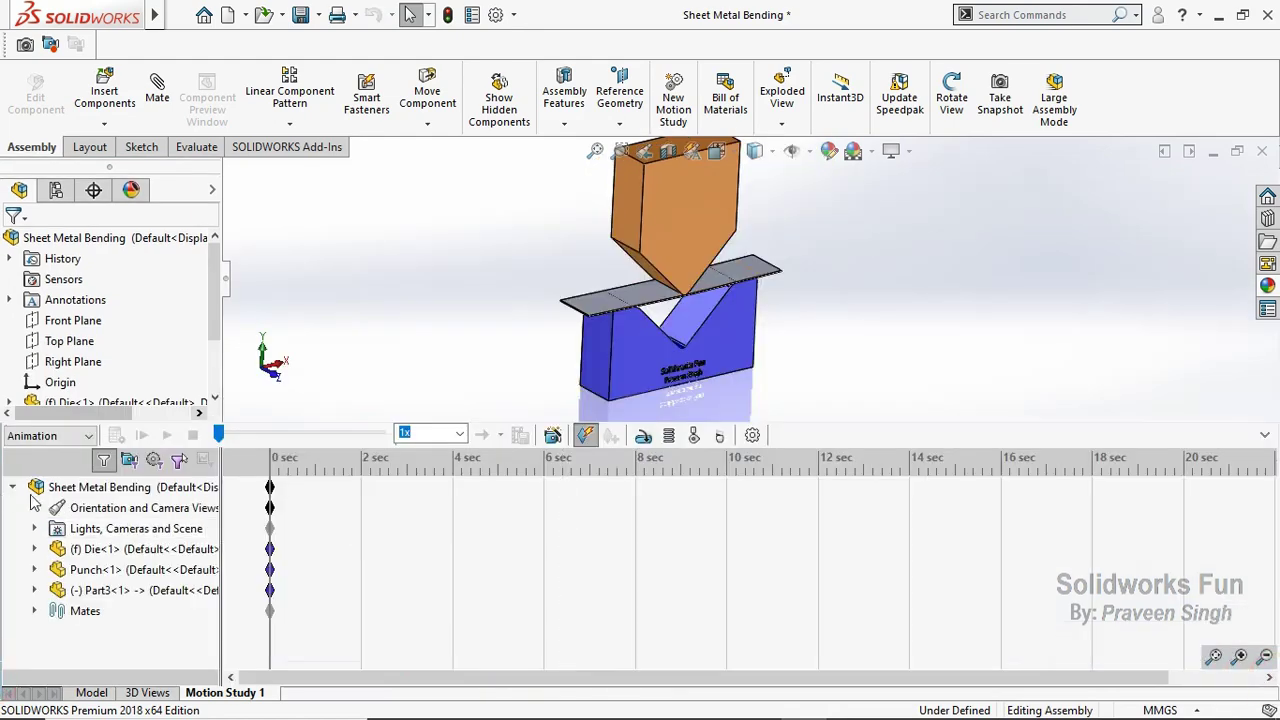
Step: Disable playback of view keys and set the motion study to 30 frames per second
{"action": "right_click", "coordinate": [88, 510]}
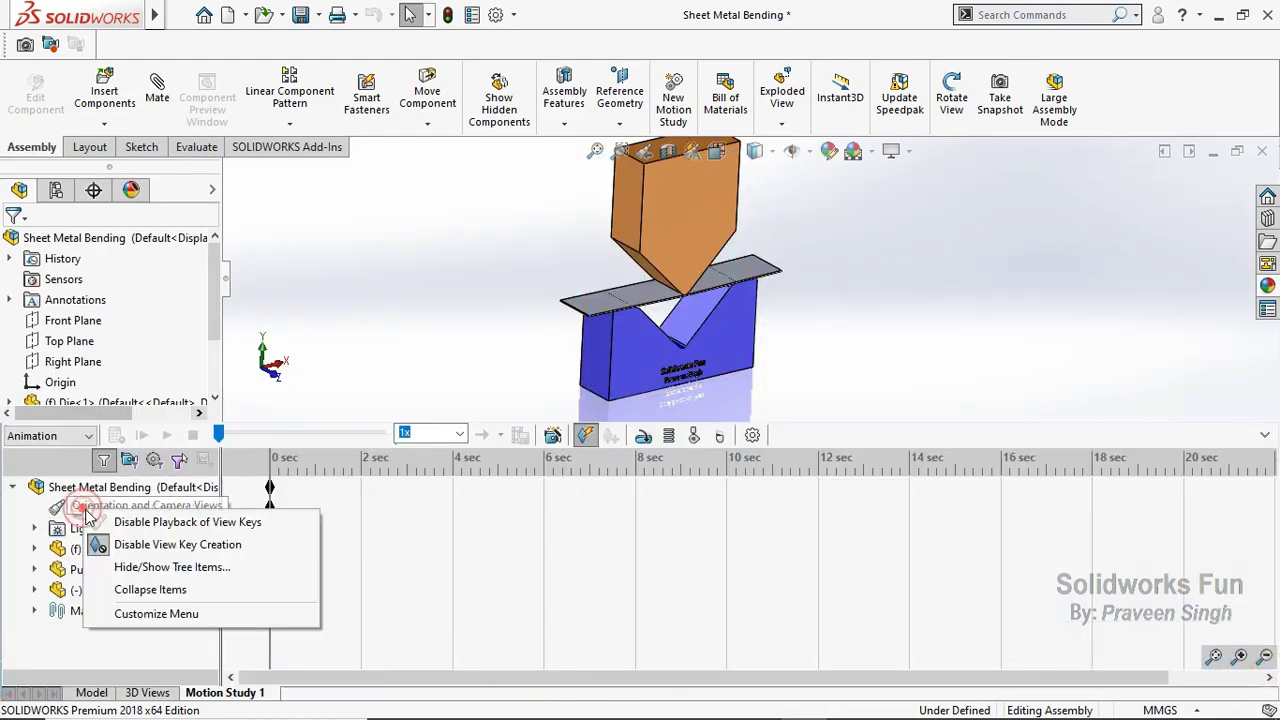
{"action": "left_click", "coordinate": [172, 522]}
{"action": "left_click", "coordinate": [751, 437]}
{"action": "type", "text": "30"}
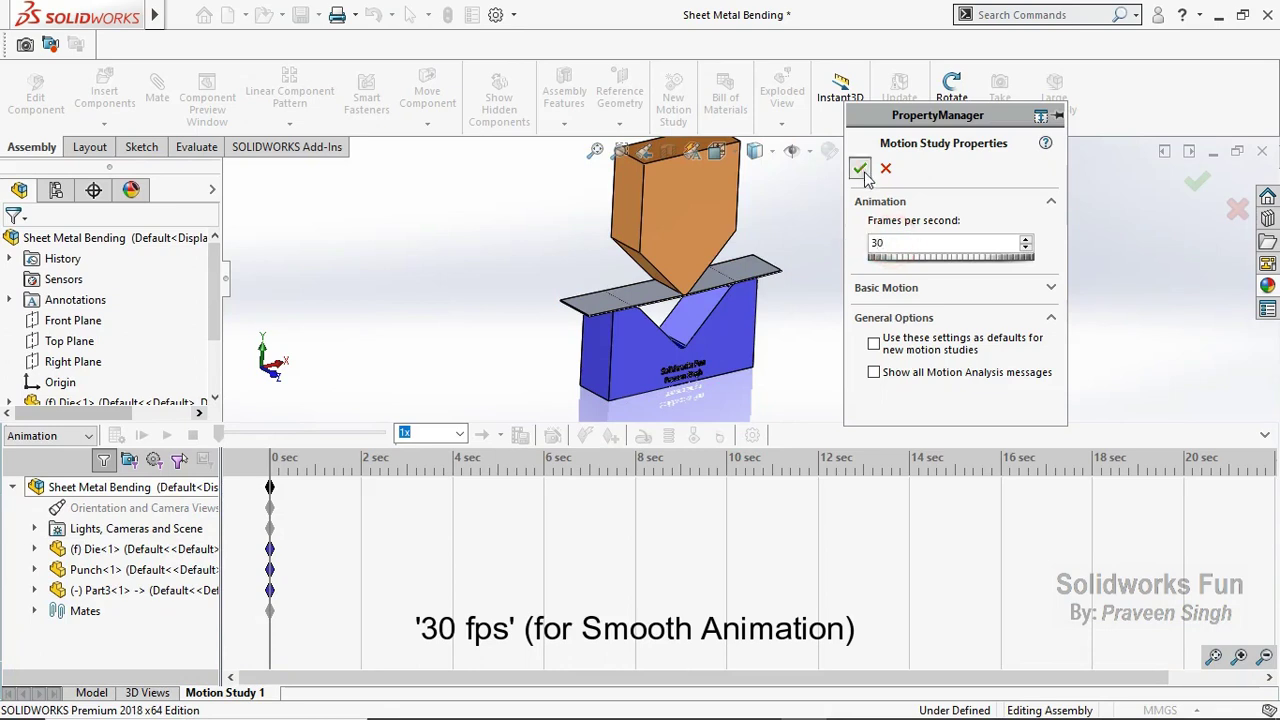
{"action": "left_click", "coordinate": [860, 170]}
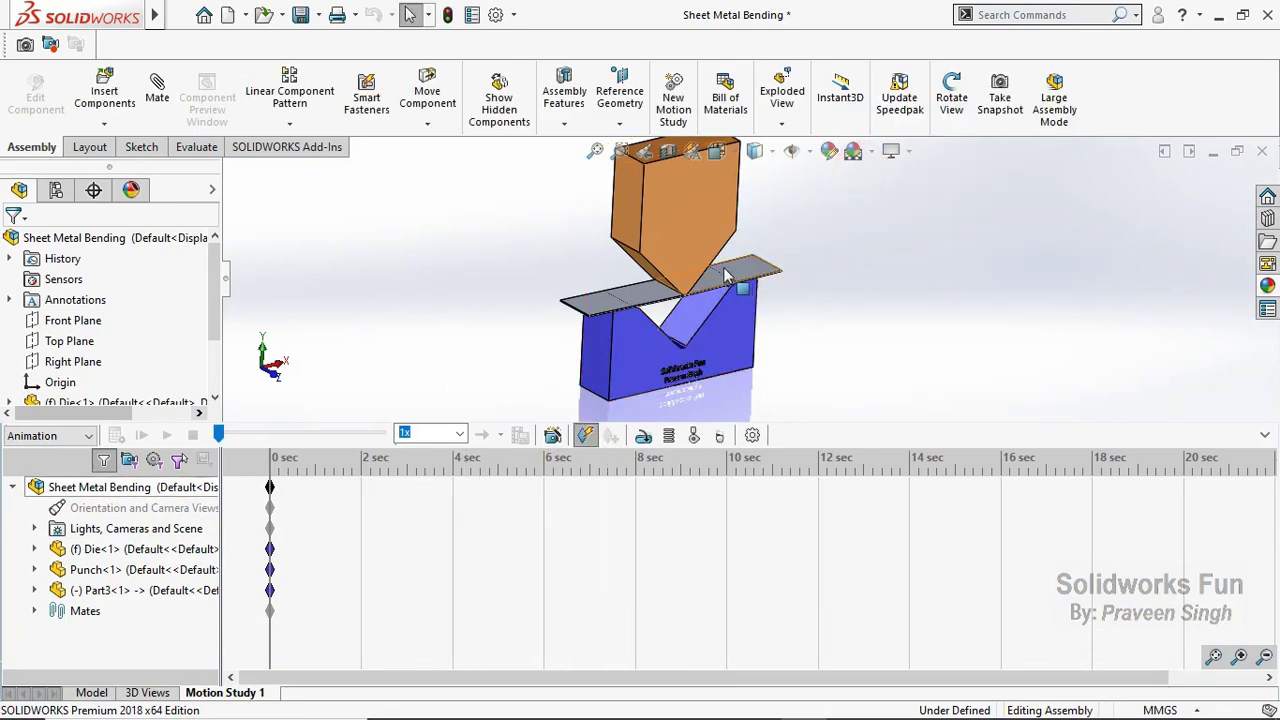
Step: Place a key at 6 sec to set the study length
{"action": "scroll", "coordinate": [725, 305], "scroll_direction": "down", "scroll_amount": 3}
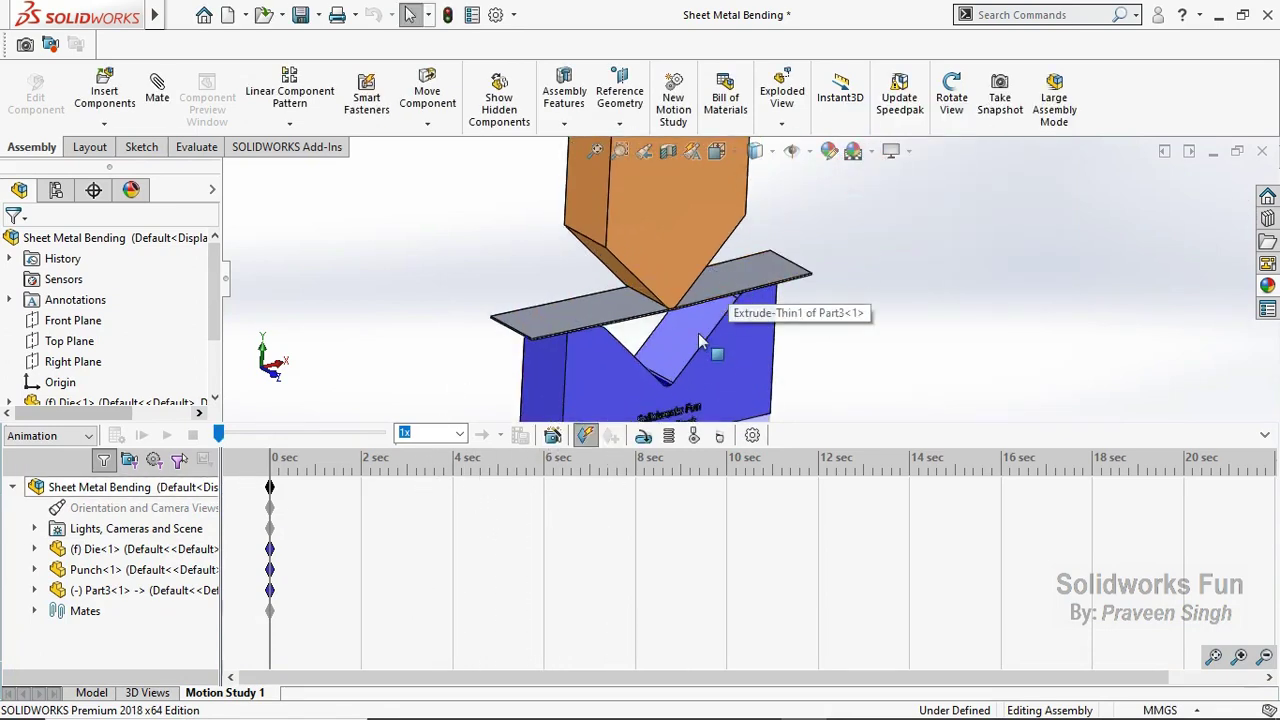
{"action": "right_click", "coordinate": [546, 525]}
{"action": "left_click", "coordinate": [583, 593]}
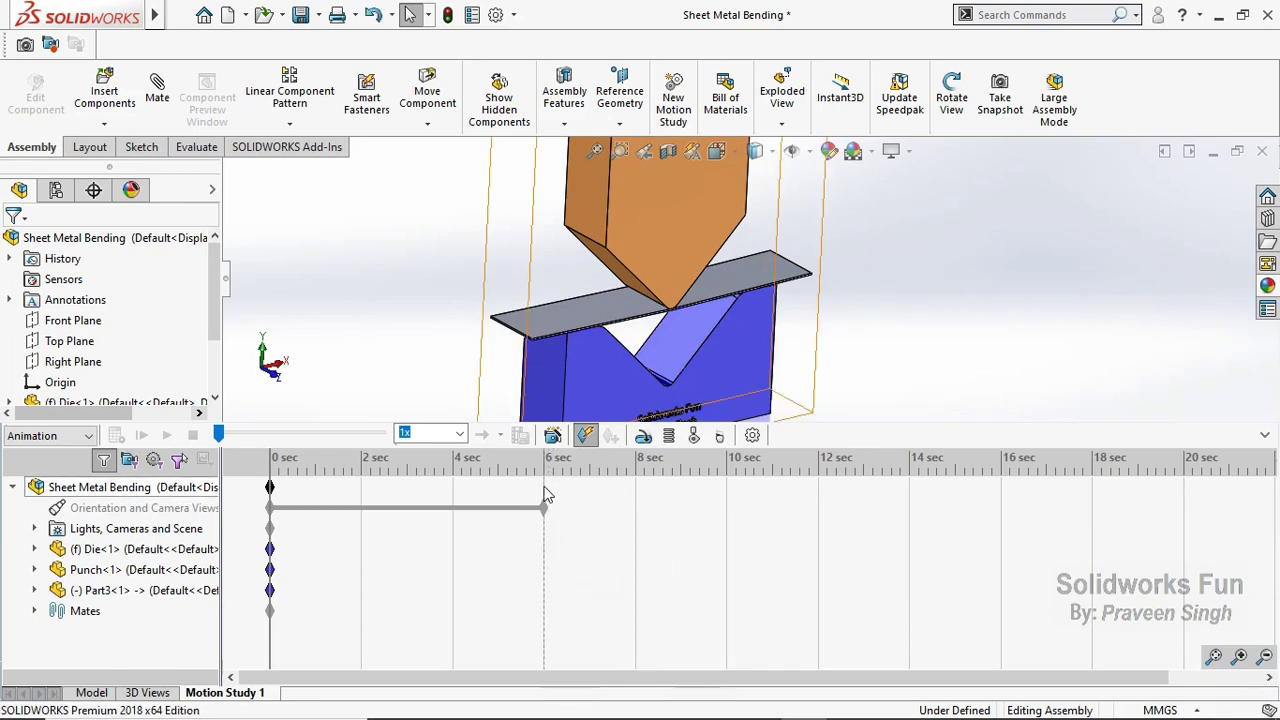
Step: Expand Mates and Distance1 in the timeline tree to show its Distance track
{"action": "left_click", "coordinate": [40, 529]}
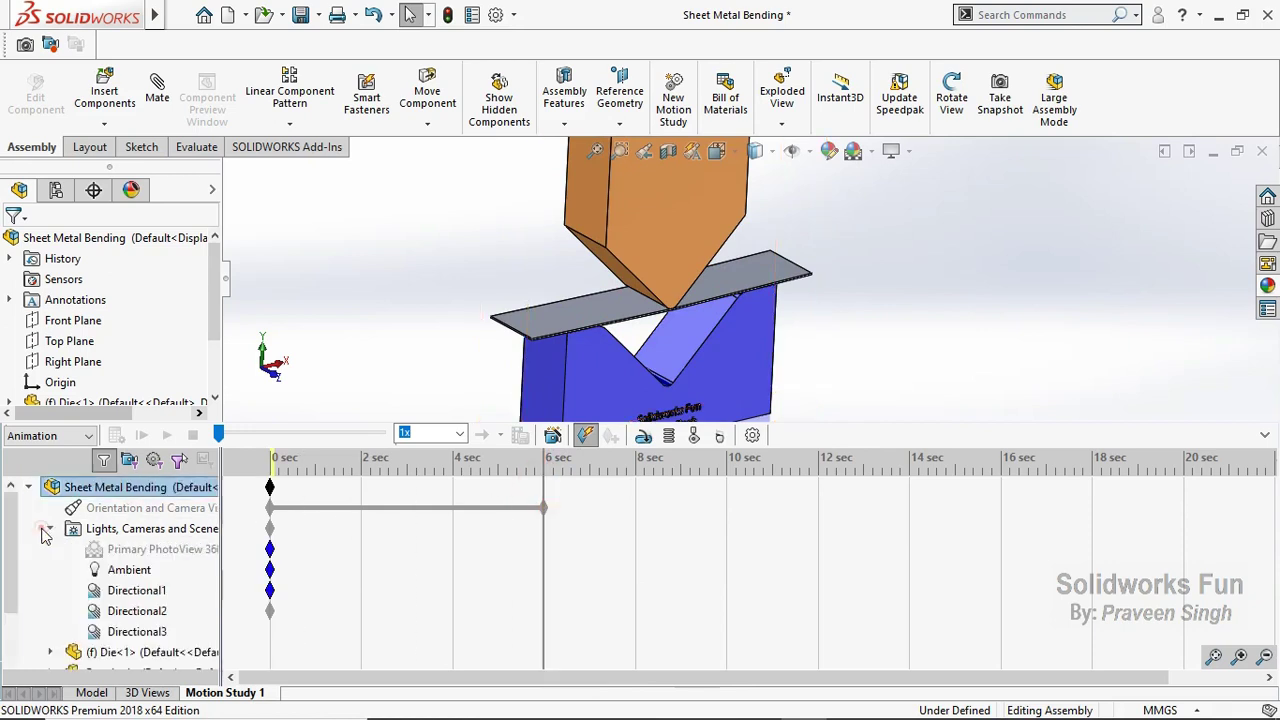
{"action": "scroll", "coordinate": [44, 557], "scroll_direction": "down", "scroll_amount": 1}
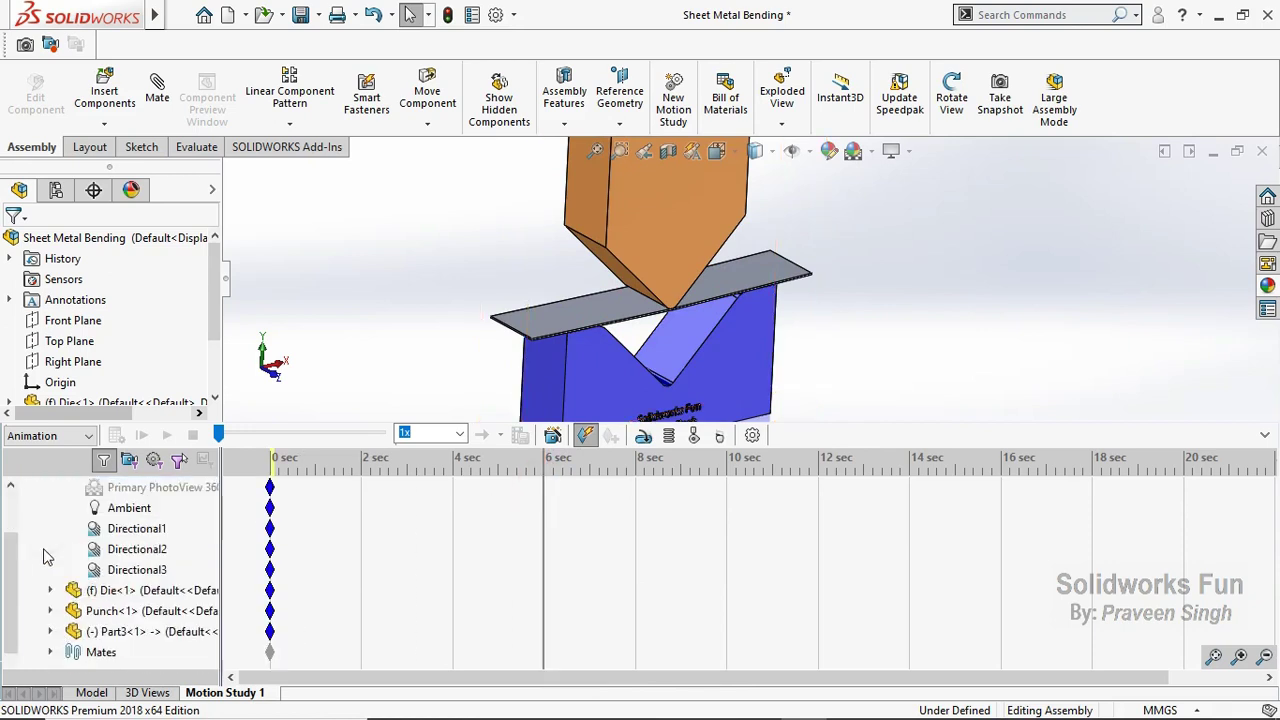
{"action": "left_click", "coordinate": [52, 653]}
{"action": "left_click", "coordinate": [72, 612]}
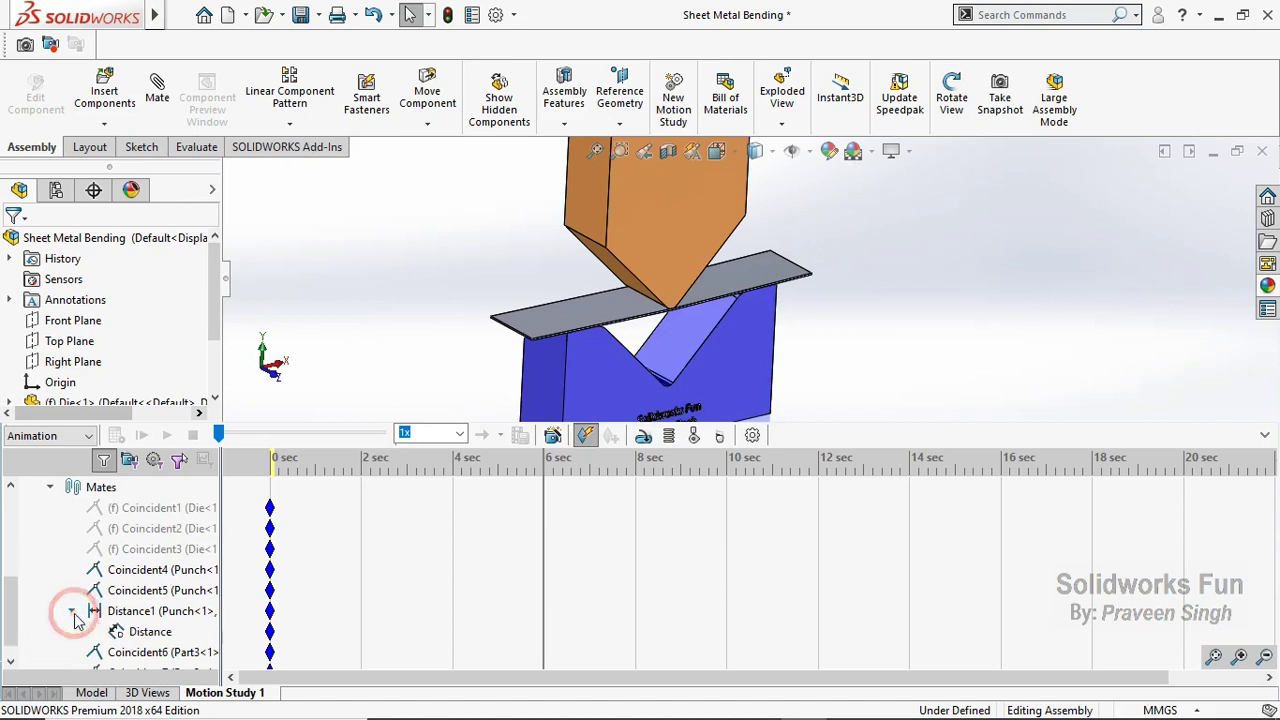
Step: Copy the 0 sec Distance key and paste it at about 0.5 s
{"action": "right_click", "coordinate": [270, 631]}
{"action": "left_click", "coordinate": [310, 543]}
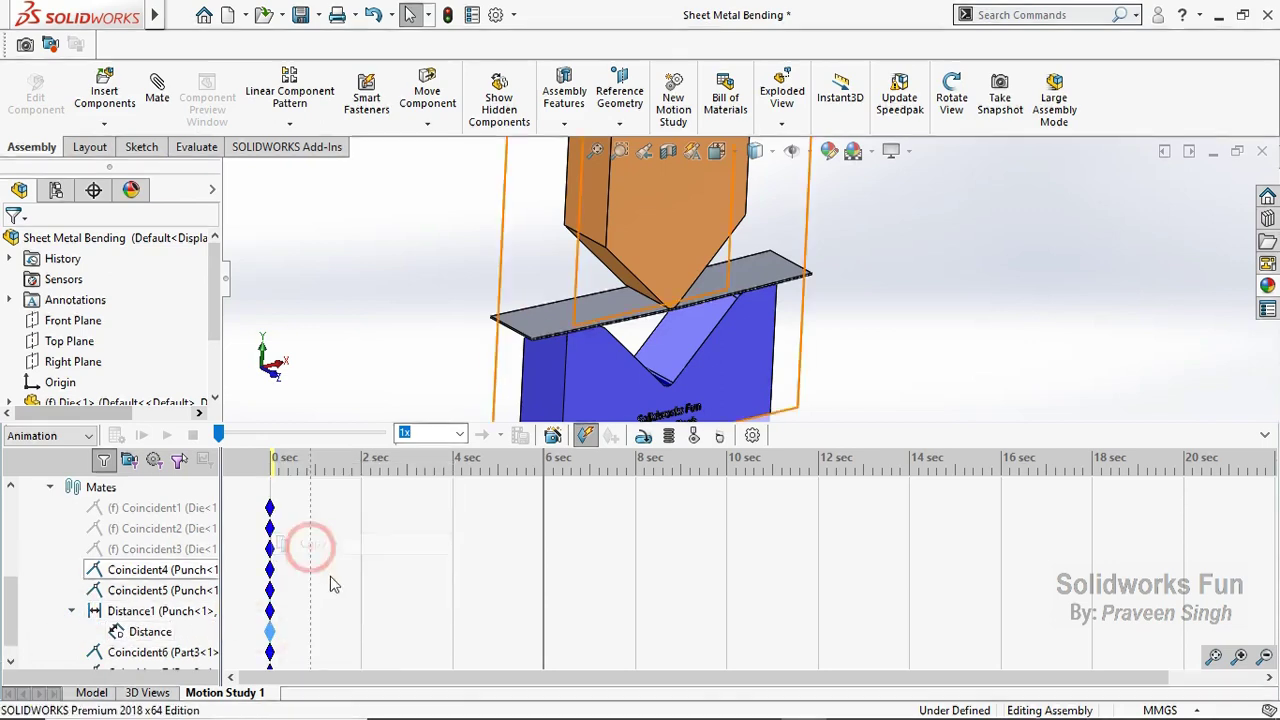
{"action": "right_click", "coordinate": [315, 643]}
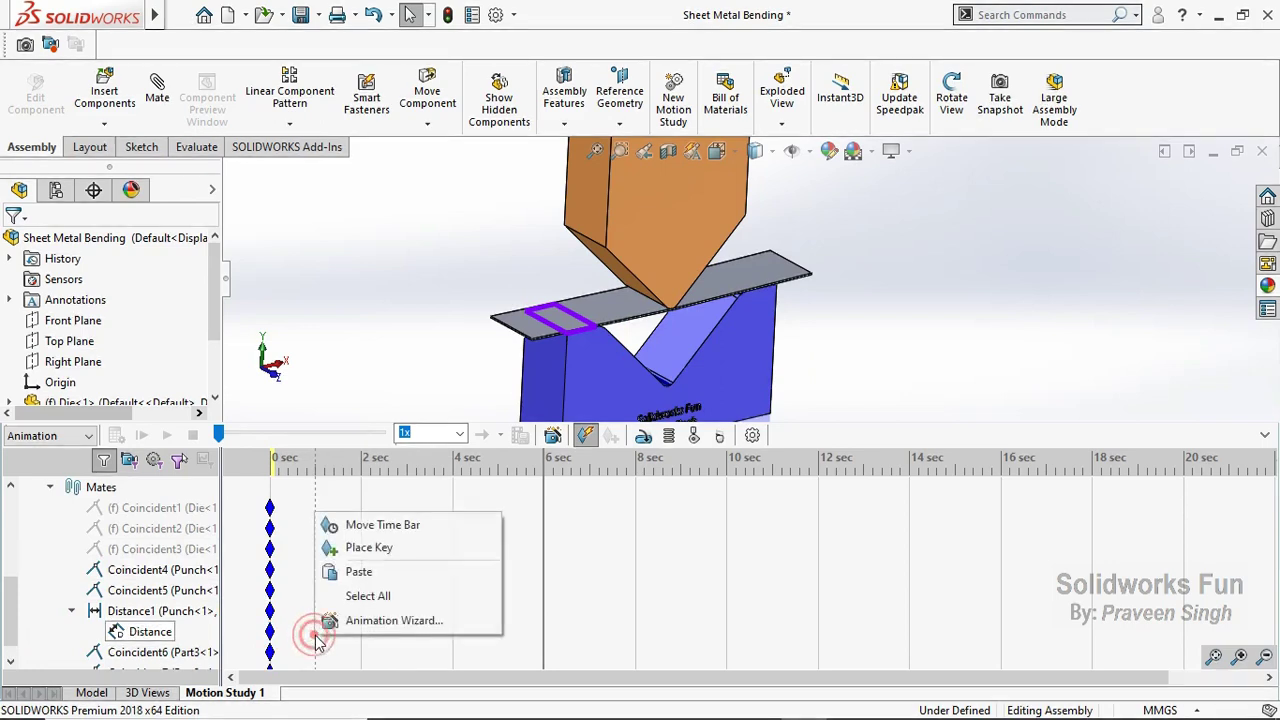
{"action": "left_click", "coordinate": [349, 569]}
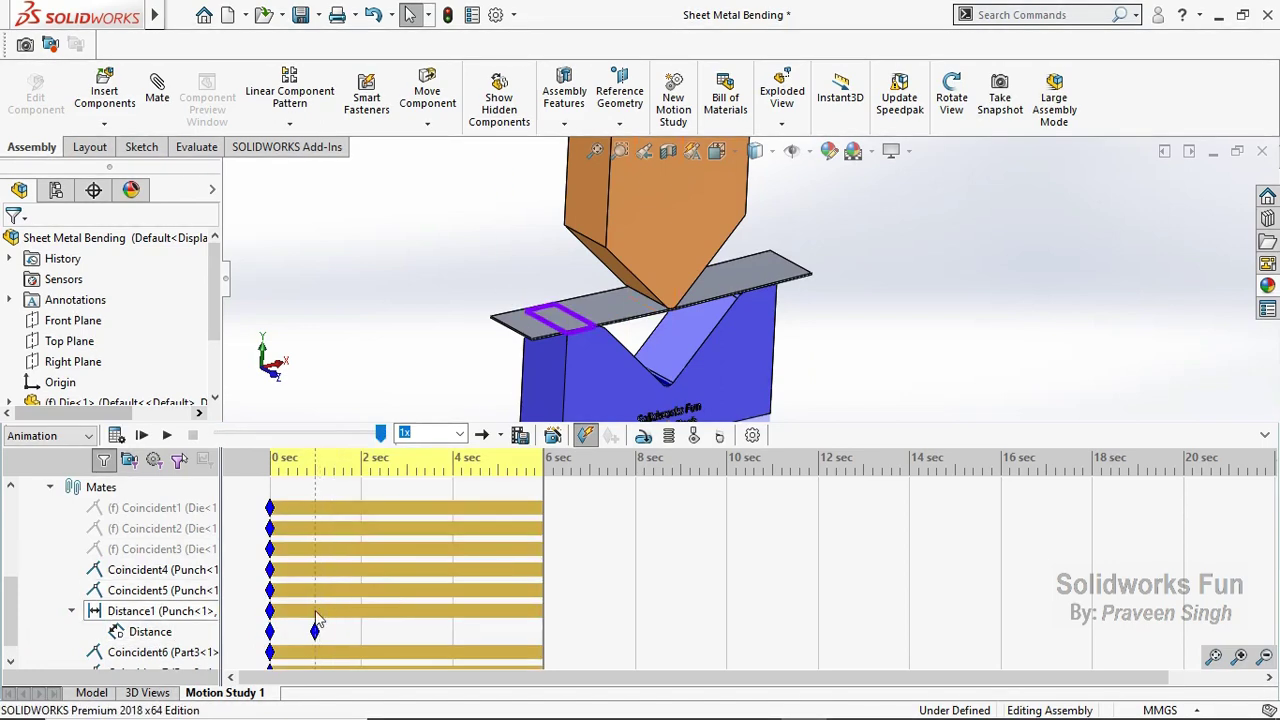
{"action": "left_click", "coordinate": [315, 617]}
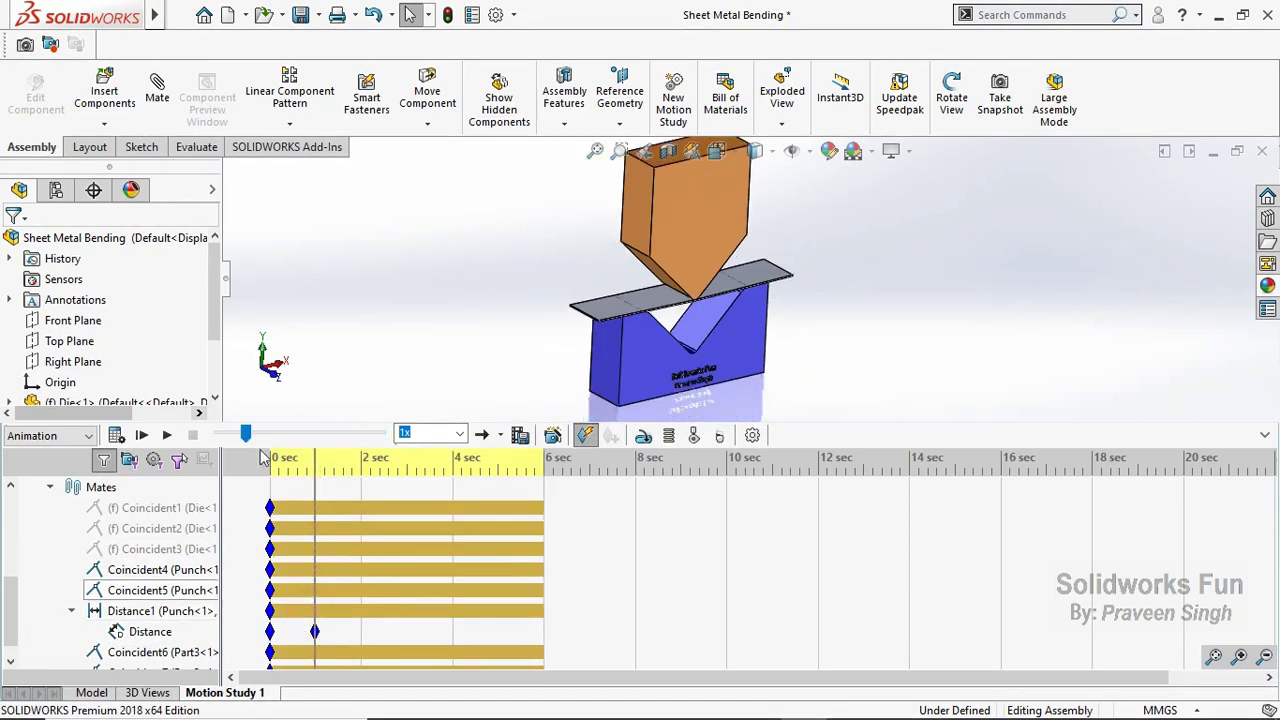
Step: Place a new Distance key at 2 sec and move the time bar to it
{"action": "right_click", "coordinate": [408, 640]}
{"action": "left_click", "coordinate": [470, 547]}
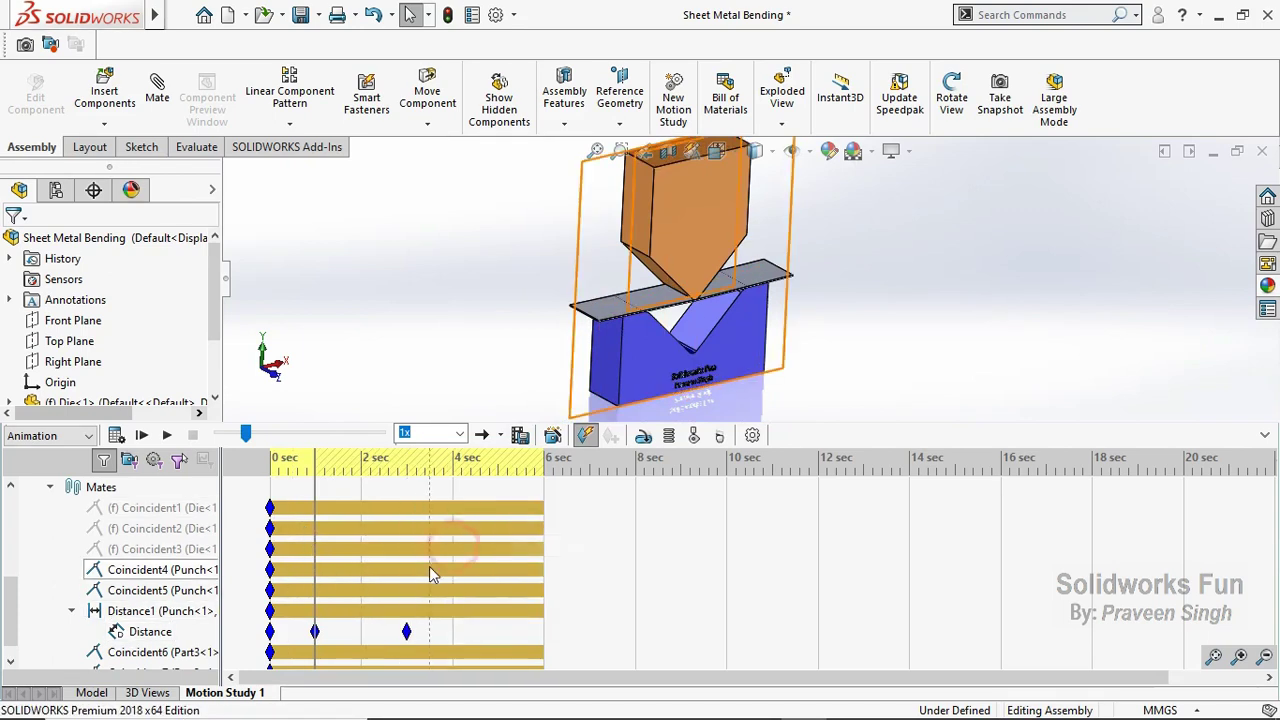
{"action": "left_click", "coordinate": [407, 605]}
{"action": "right_click", "coordinate": [152, 630]}
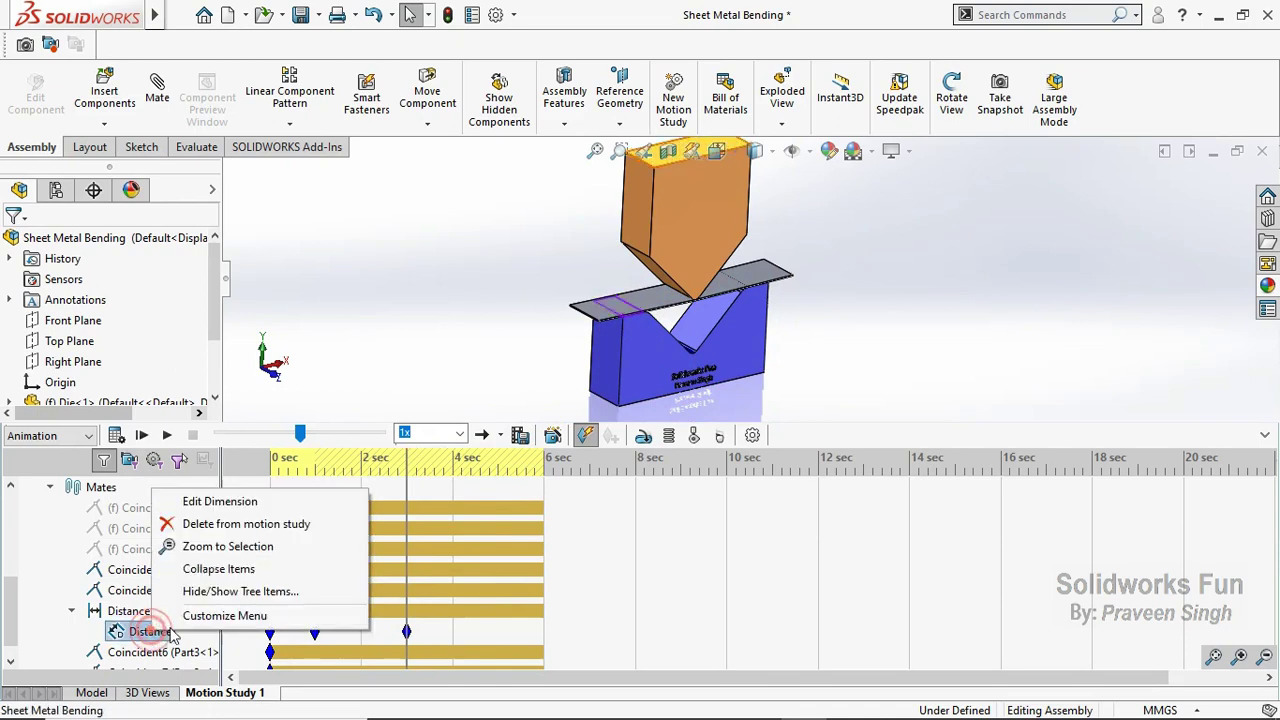
Step: In front view, set the Distance key to 81.5 mm, then return the time bar to 1 sec
{"action": "key", "text": "Escape"}
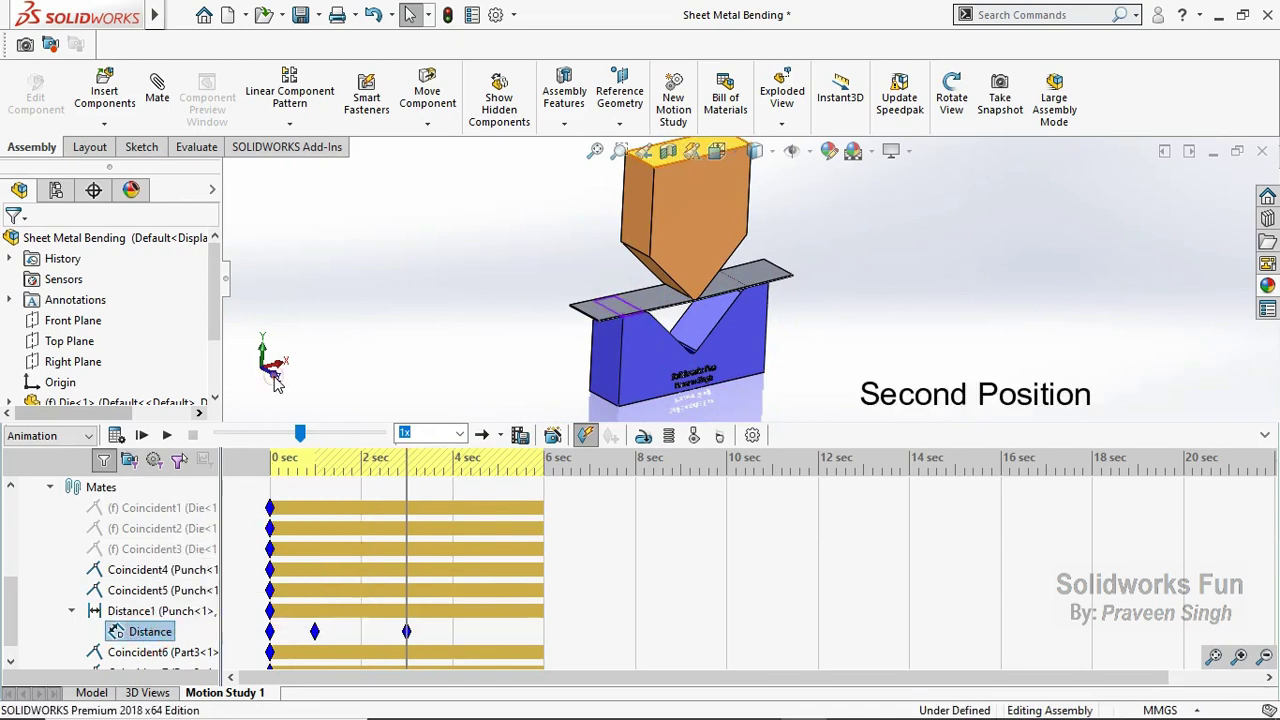
{"action": "key", "text": "ctrl+1"}
{"action": "scroll", "coordinate": [855, 195], "scroll_direction": "down", "scroll_amount": 1}
{"action": "scroll", "coordinate": [740, 224], "scroll_direction": "up", "scroll_amount": 1}
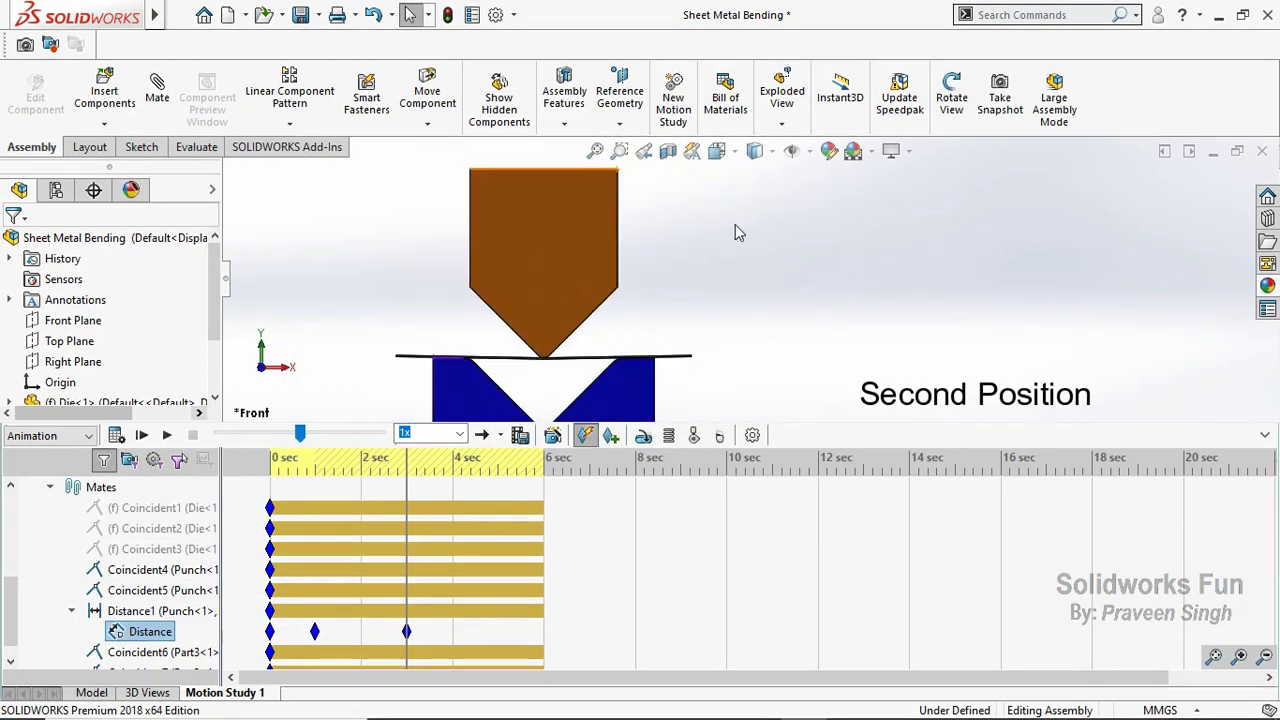
{"action": "right_click", "coordinate": [166, 634]}
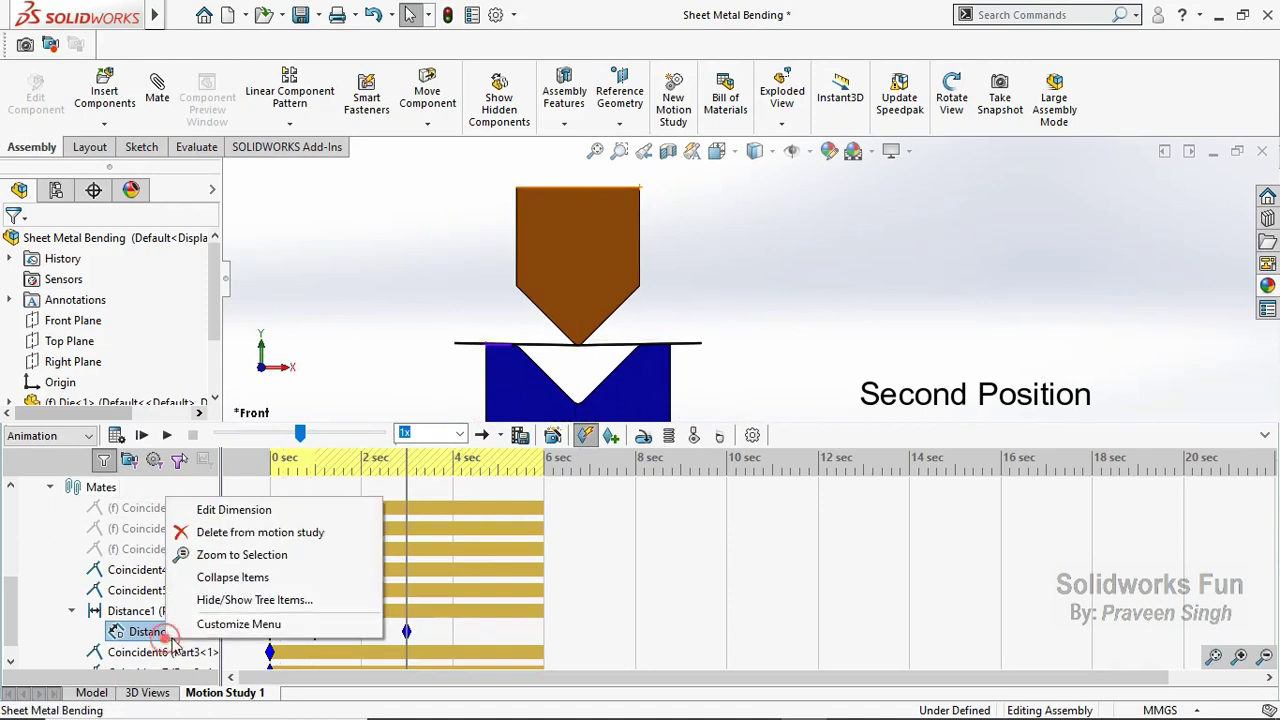
{"action": "left_click", "coordinate": [240, 512]}
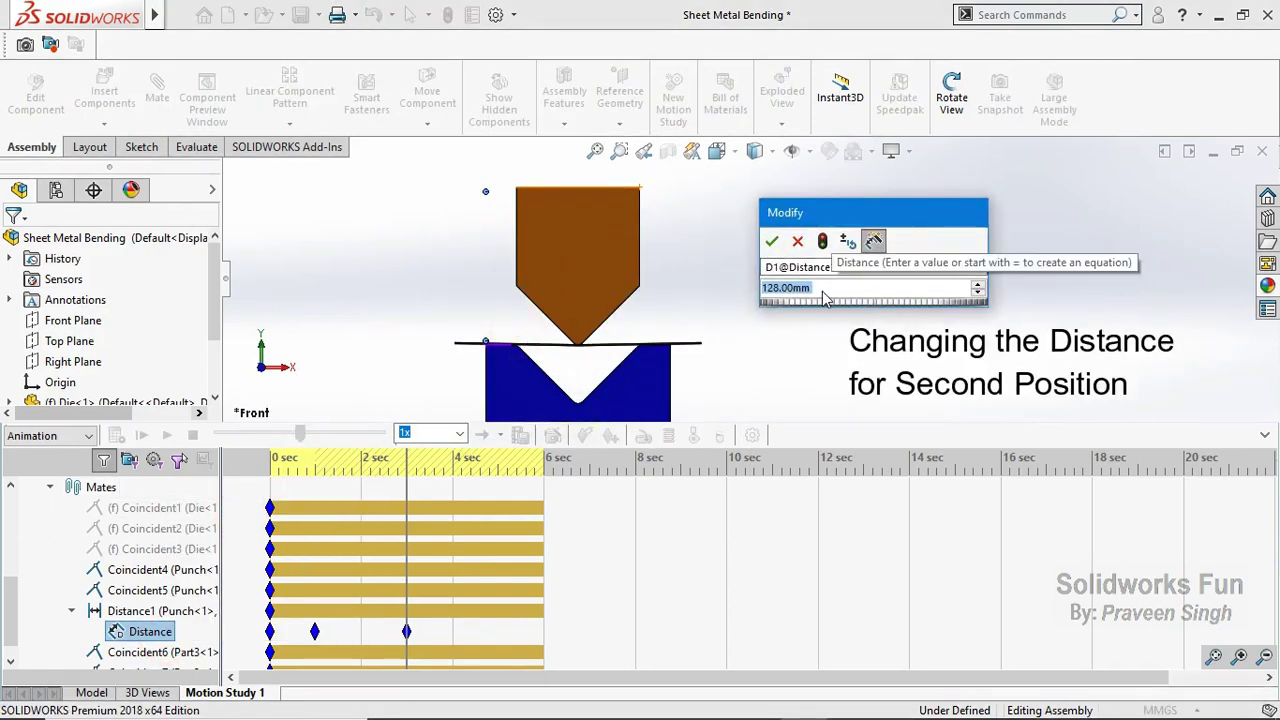
{"action": "type", "text": "81.5"}
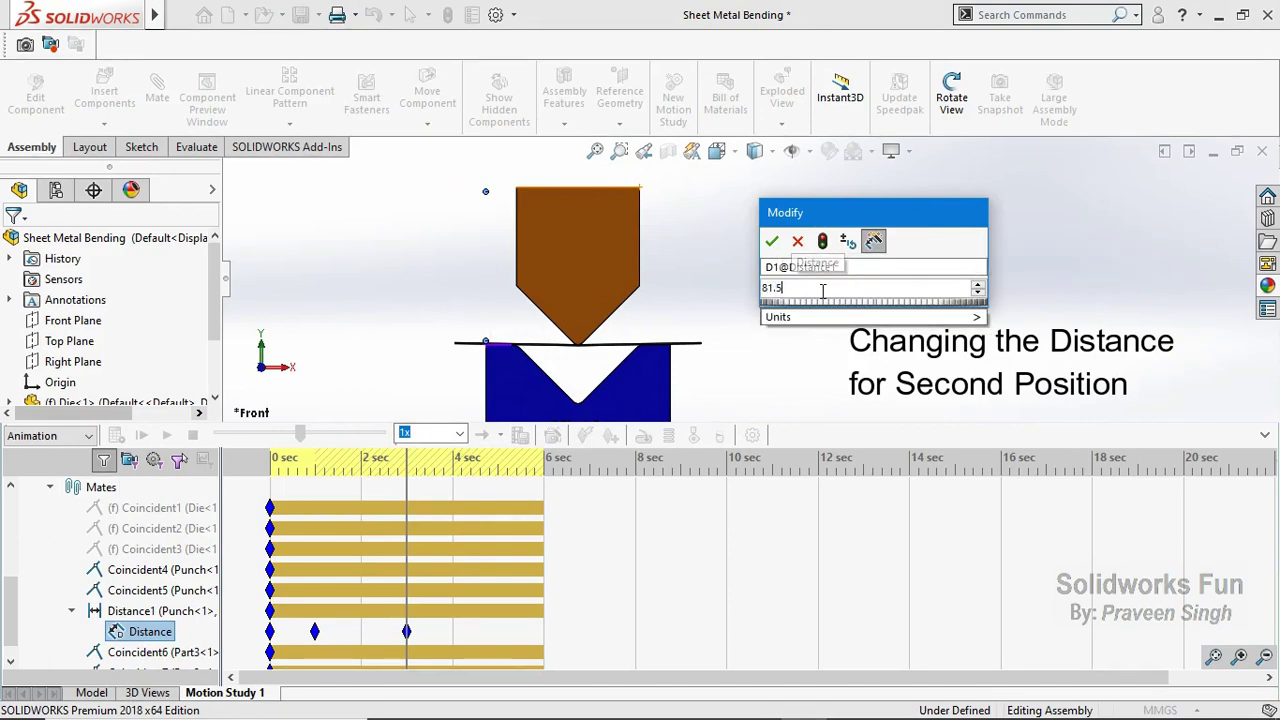
{"action": "left_click", "coordinate": [772, 244]}
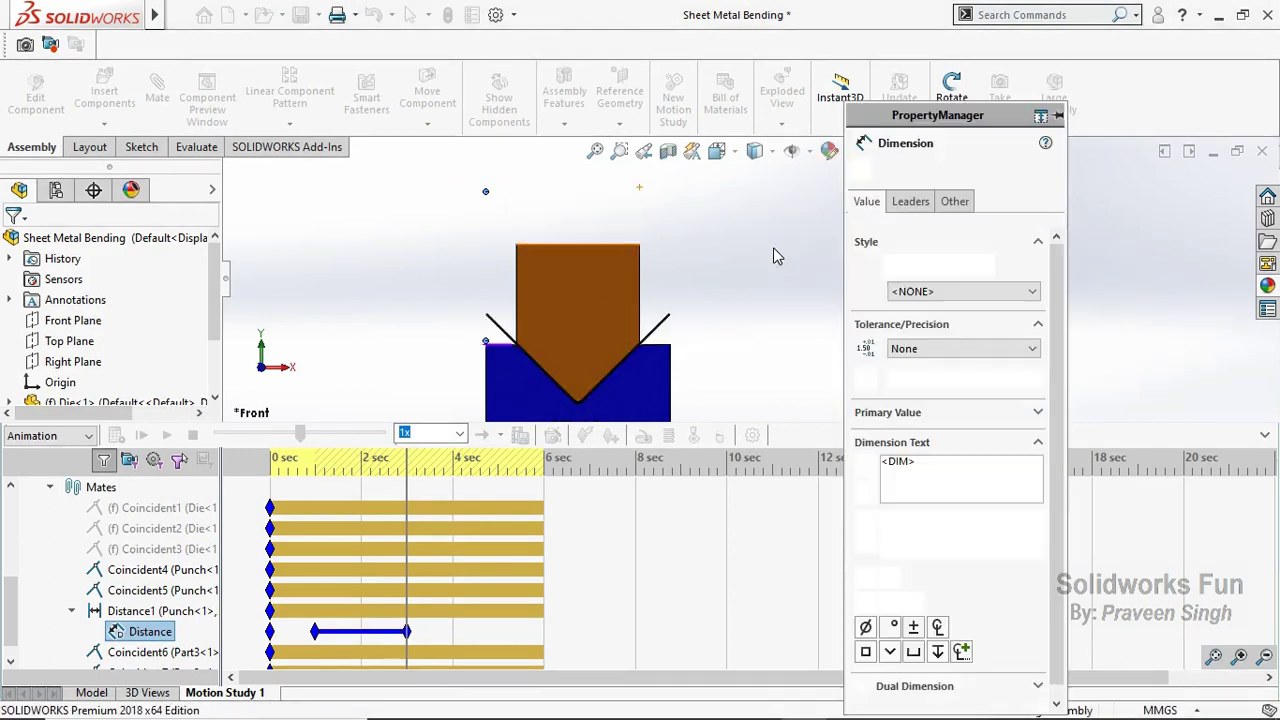
{"action": "left_click", "coordinate": [861, 168]}
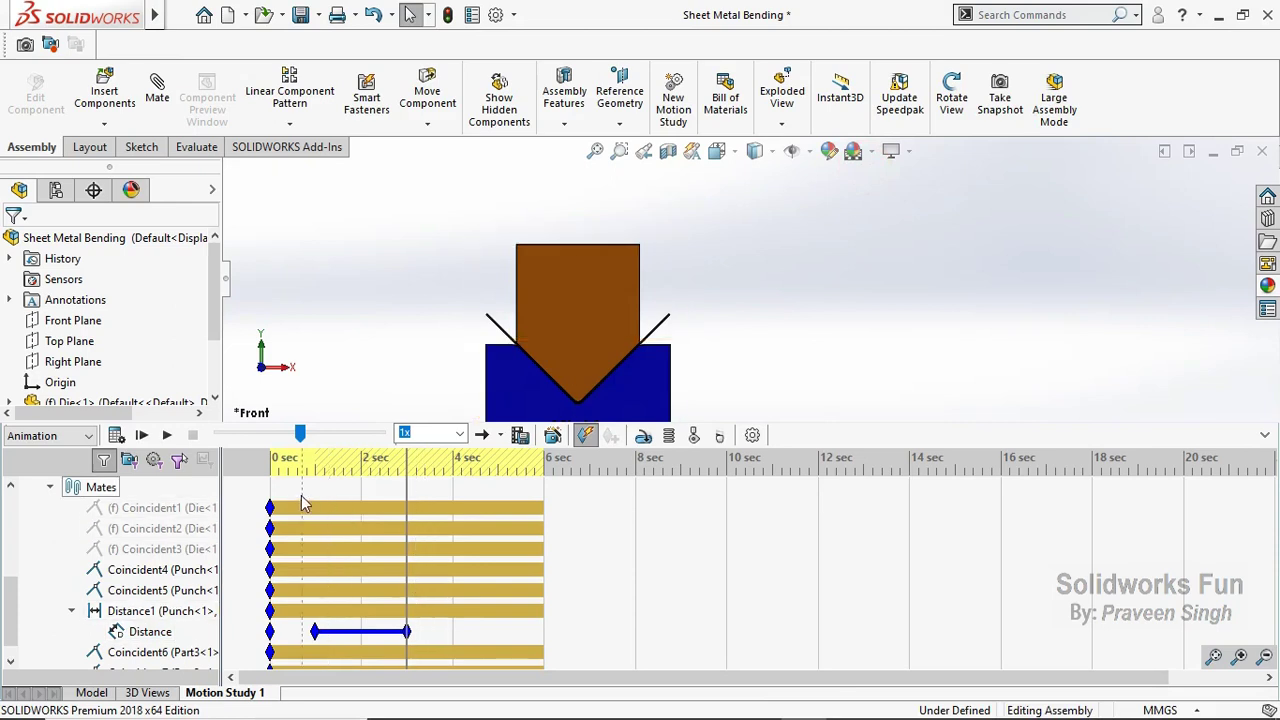
{"action": "left_click", "coordinate": [315, 510]}
Step: Calculate the motion study and drag its end key out to 10 seconds
{"action": "left_click", "coordinate": [116, 440]}
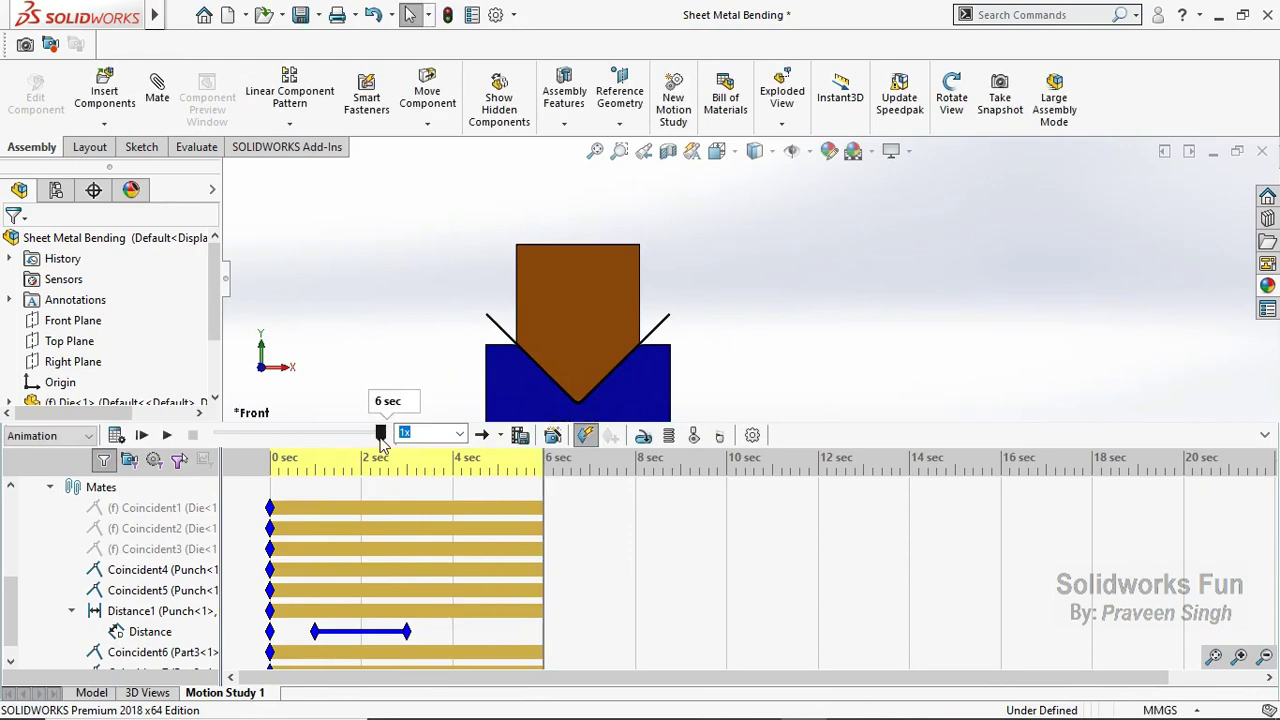
{"action": "left_click_drag", "start_coordinate": [543, 507], "coordinate": [728, 516]}
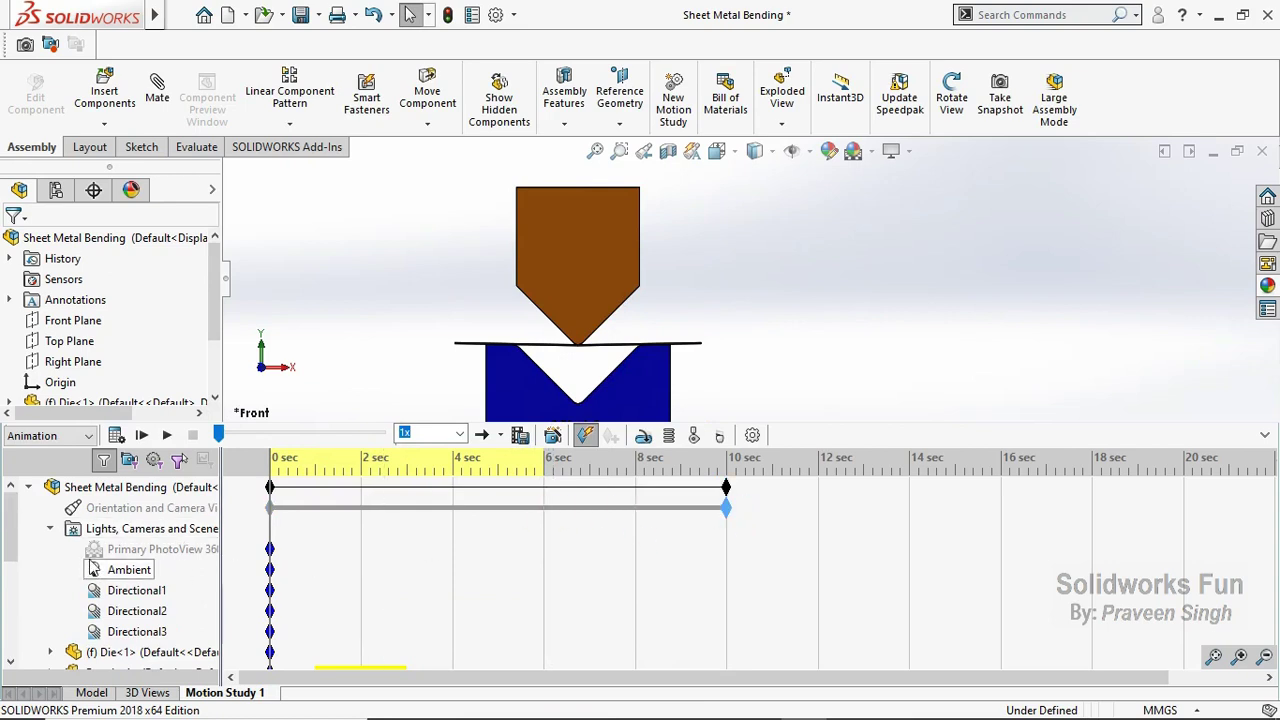
{"action": "left_click", "coordinate": [52, 529]}
{"action": "left_click", "coordinate": [52, 529]}
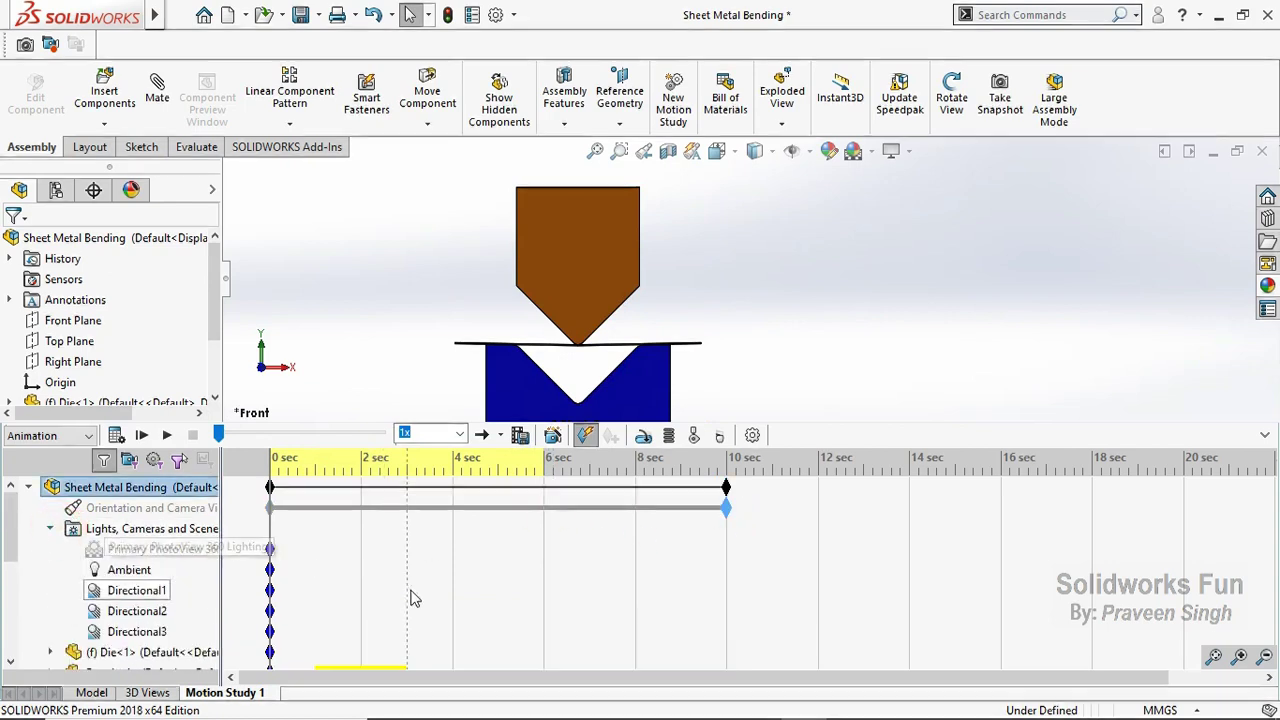
{"action": "scroll", "coordinate": [425, 578], "scroll_direction": "down", "scroll_amount": 2}
{"action": "scroll", "coordinate": [428, 578], "scroll_direction": "down", "scroll_amount": 1}
{"action": "scroll", "coordinate": [431, 565], "scroll_direction": "down", "scroll_amount": 1}
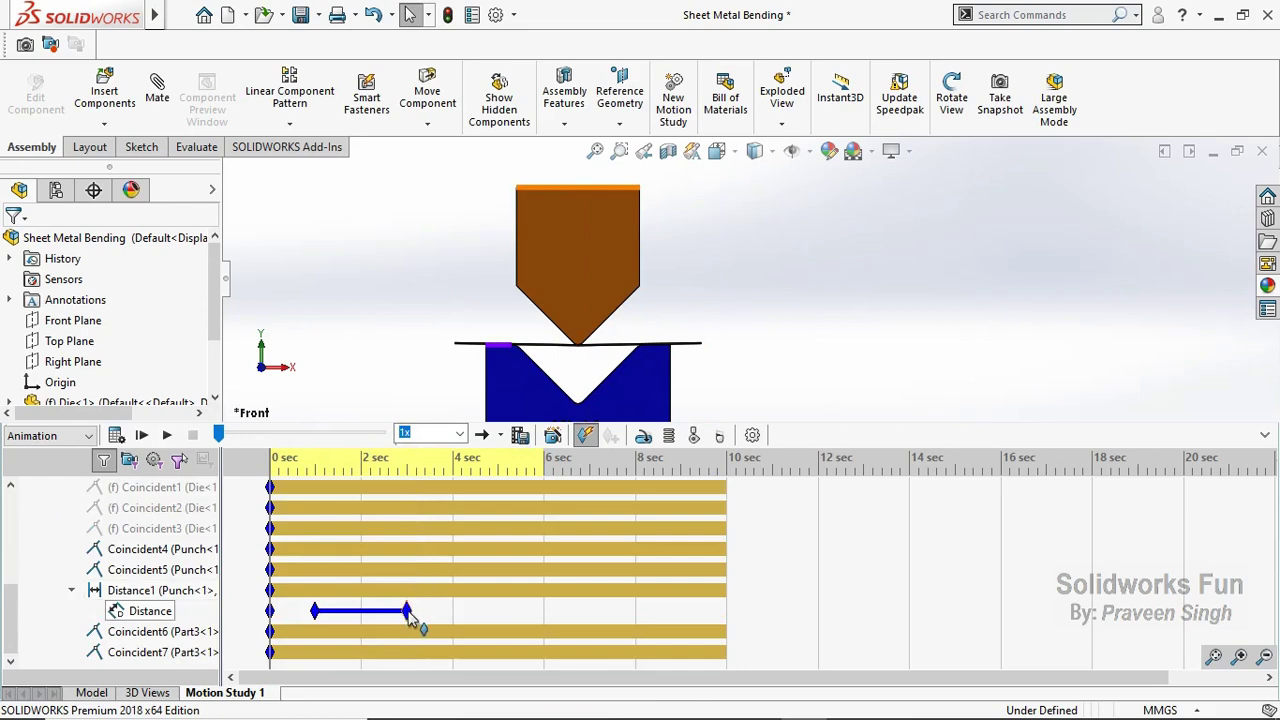
Step: Copy the pressed-down Distance key and paste it at 4 seconds
{"action": "right_click", "coordinate": [406, 611]}
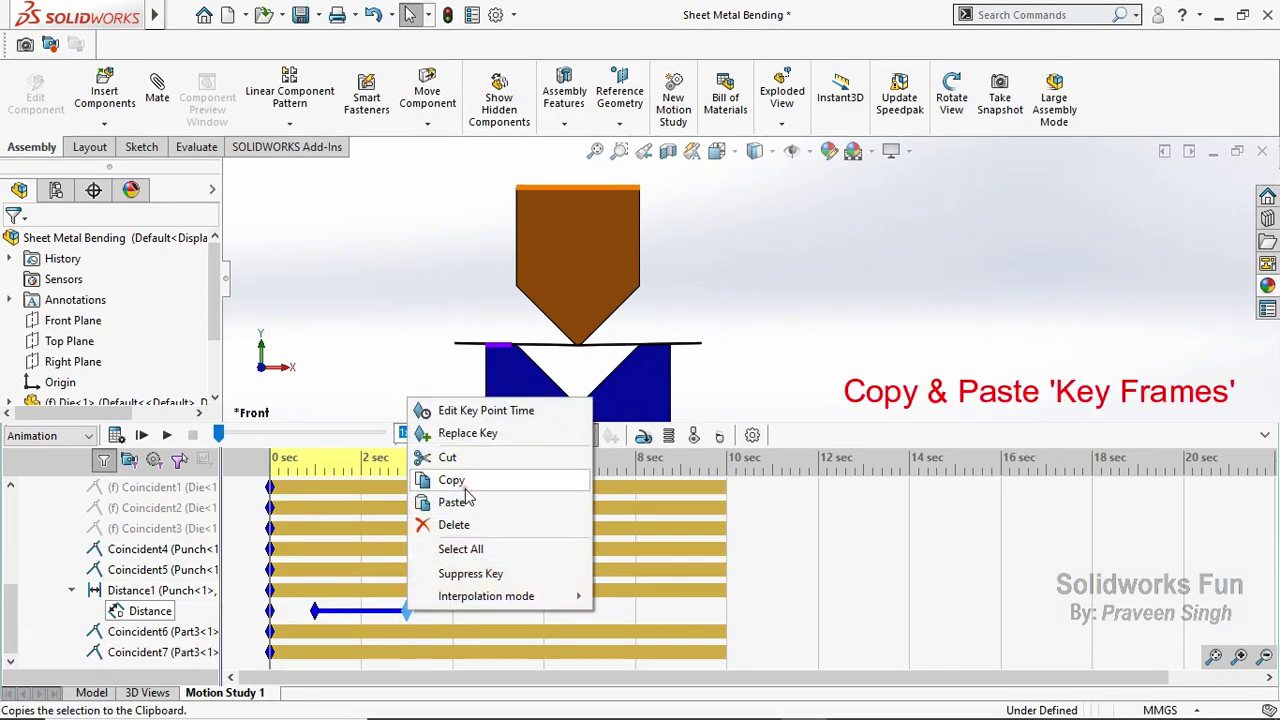
{"action": "left_click", "coordinate": [463, 484]}
{"action": "right_click", "coordinate": [452, 614]}
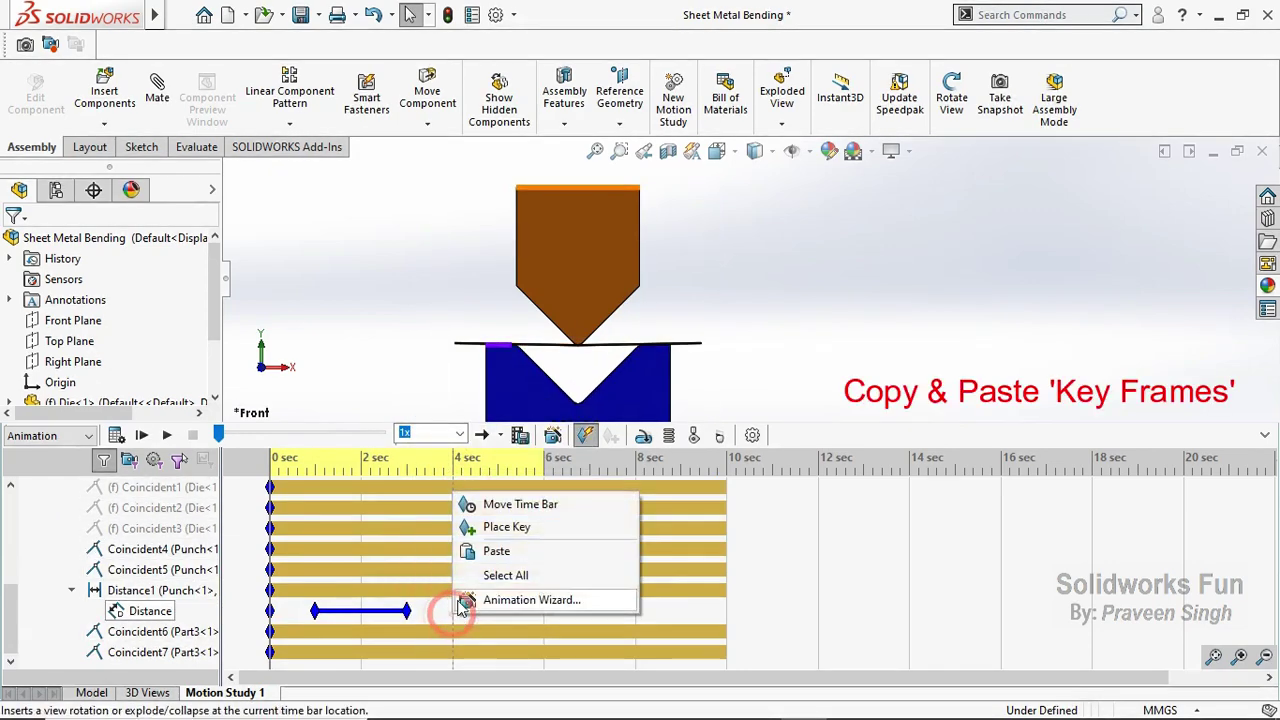
{"action": "left_click", "coordinate": [495, 551]}
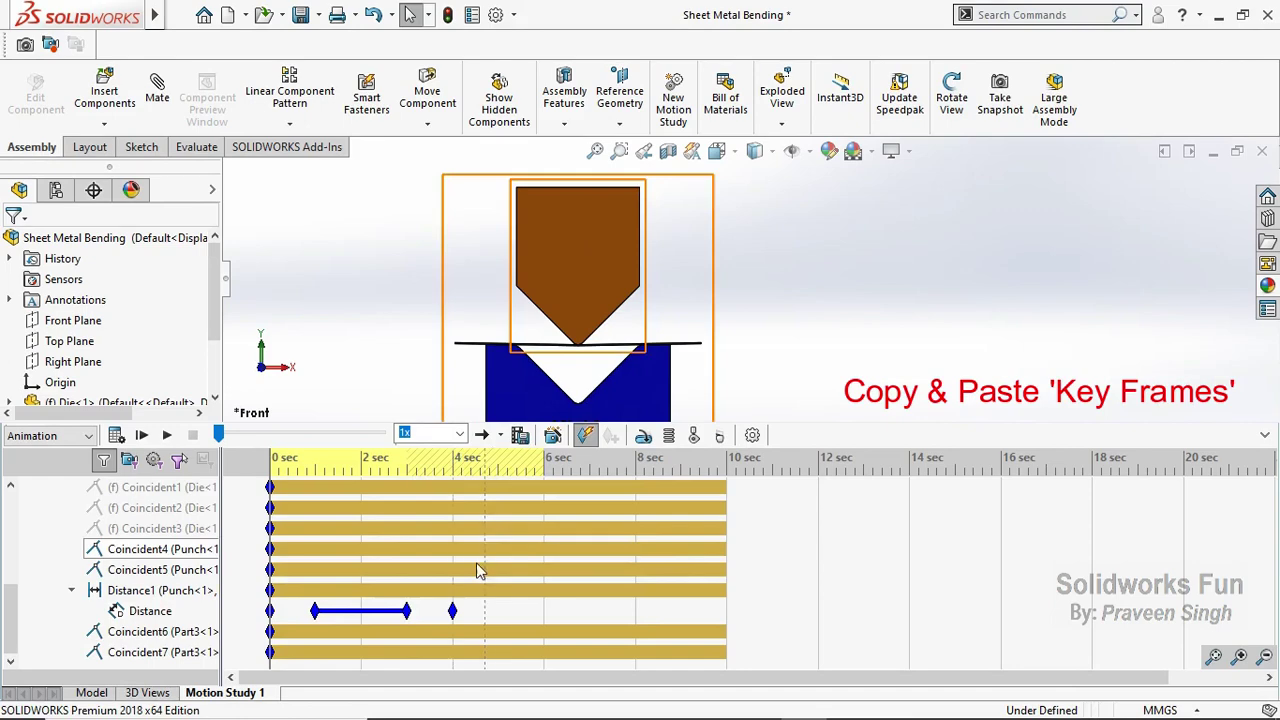
Step: Copy the 1 sec Distance key to 6 seconds so the punch rises back
{"action": "right_click", "coordinate": [314, 611]}
{"action": "left_click", "coordinate": [372, 506]}
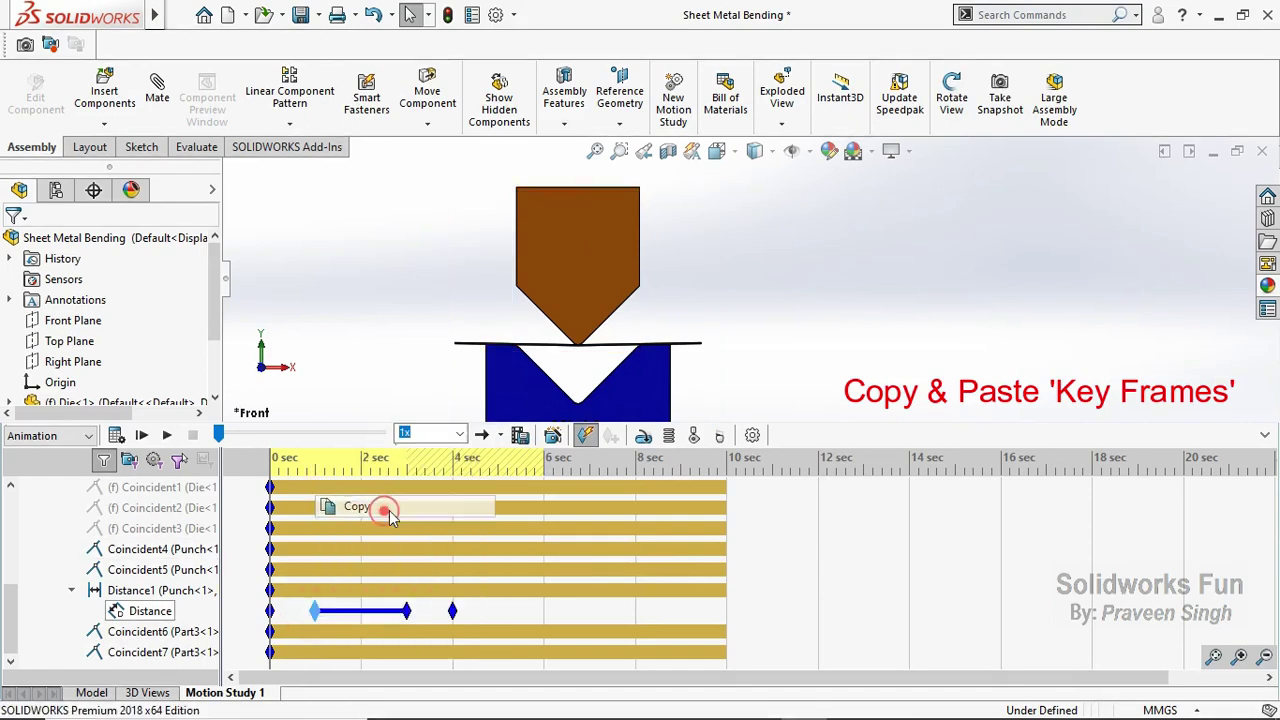
{"action": "right_click", "coordinate": [548, 627]}
{"action": "left_click", "coordinate": [580, 553]}
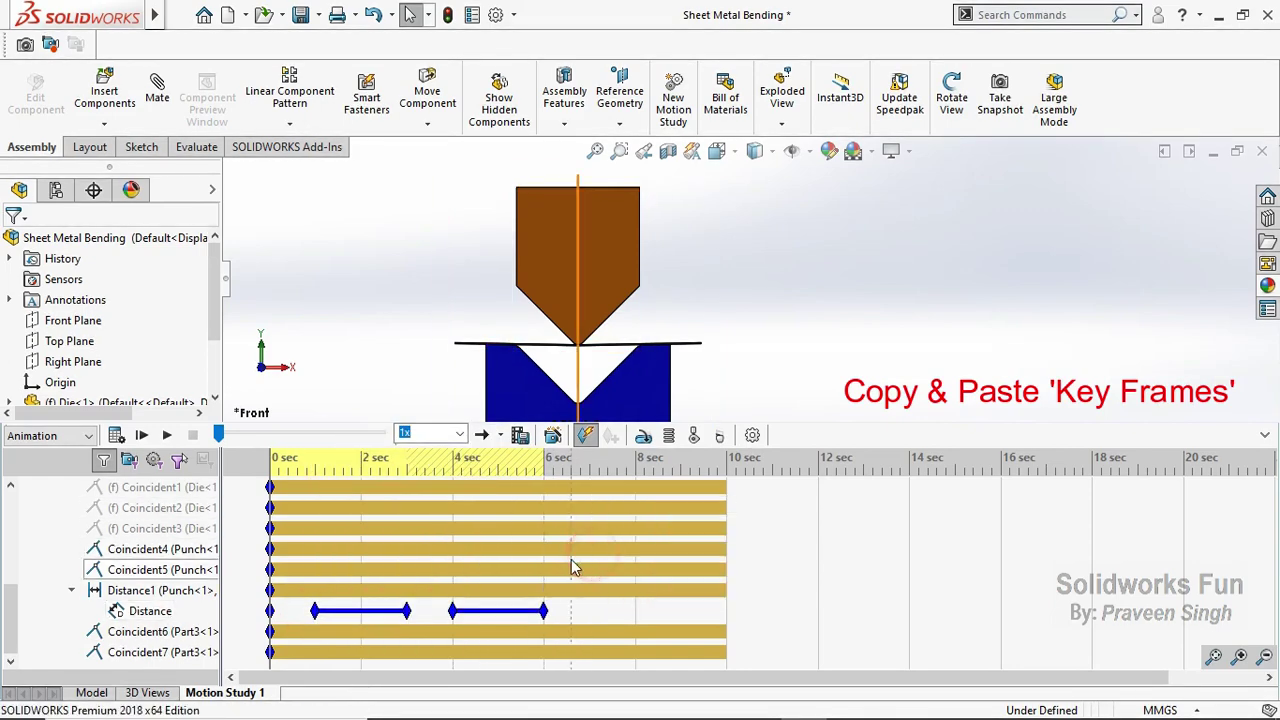
{"action": "left_click", "coordinate": [437, 280]}
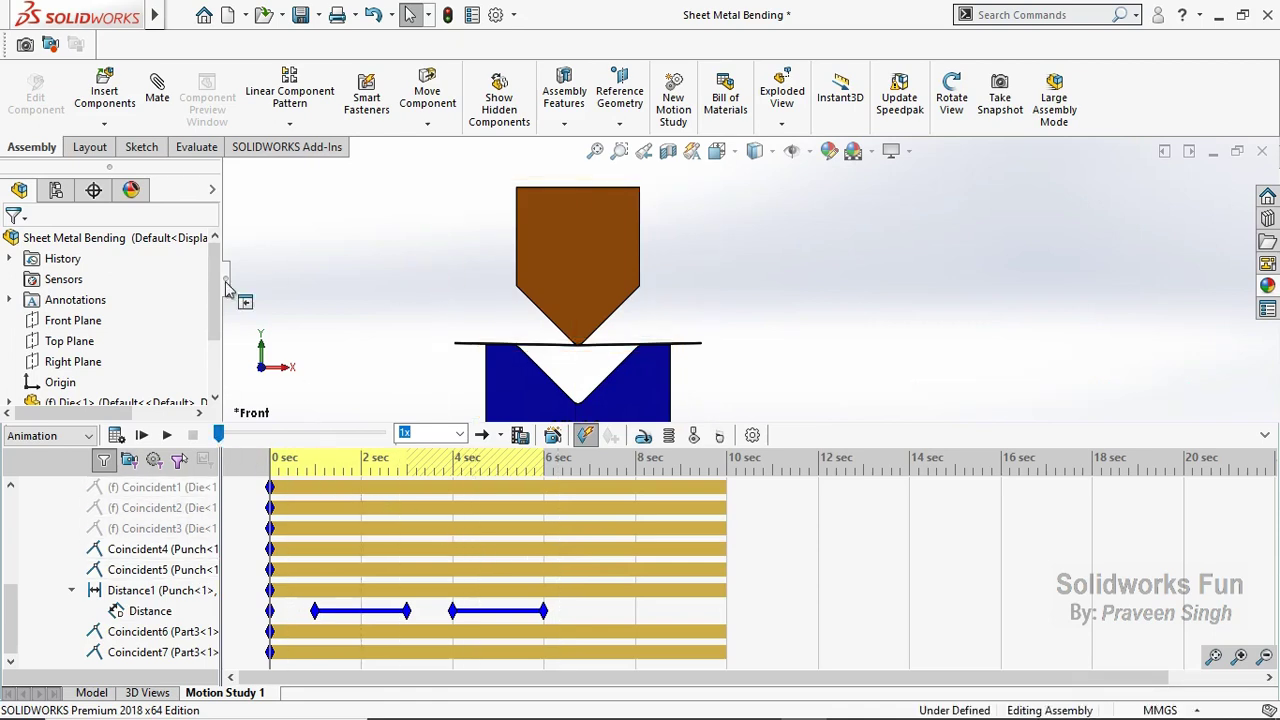
{"action": "left_click", "coordinate": [245, 301]}
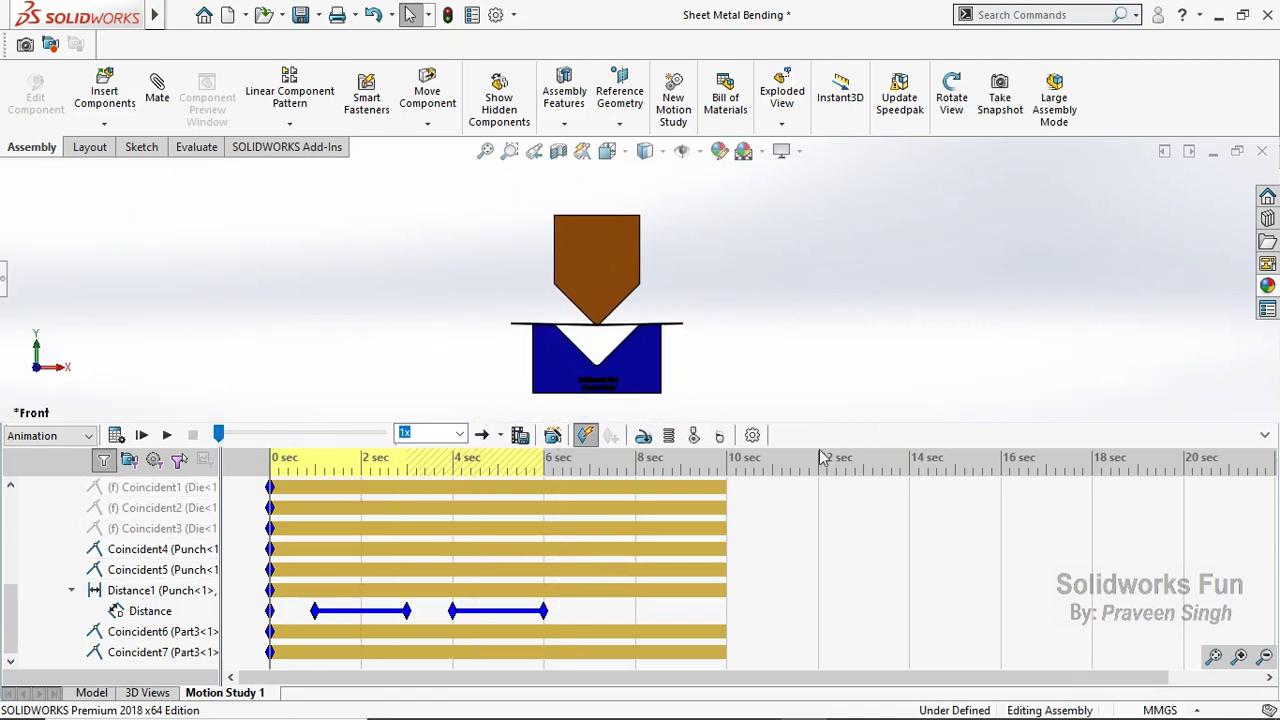
Step: Play the 10-second bending animation and drag the playback back to 0 seconds
{"action": "scroll", "coordinate": [654, 566], "scroll_direction": "up", "scroll_amount": 2}
{"action": "scroll", "coordinate": [711, 517], "scroll_direction": "up", "scroll_amount": 5}
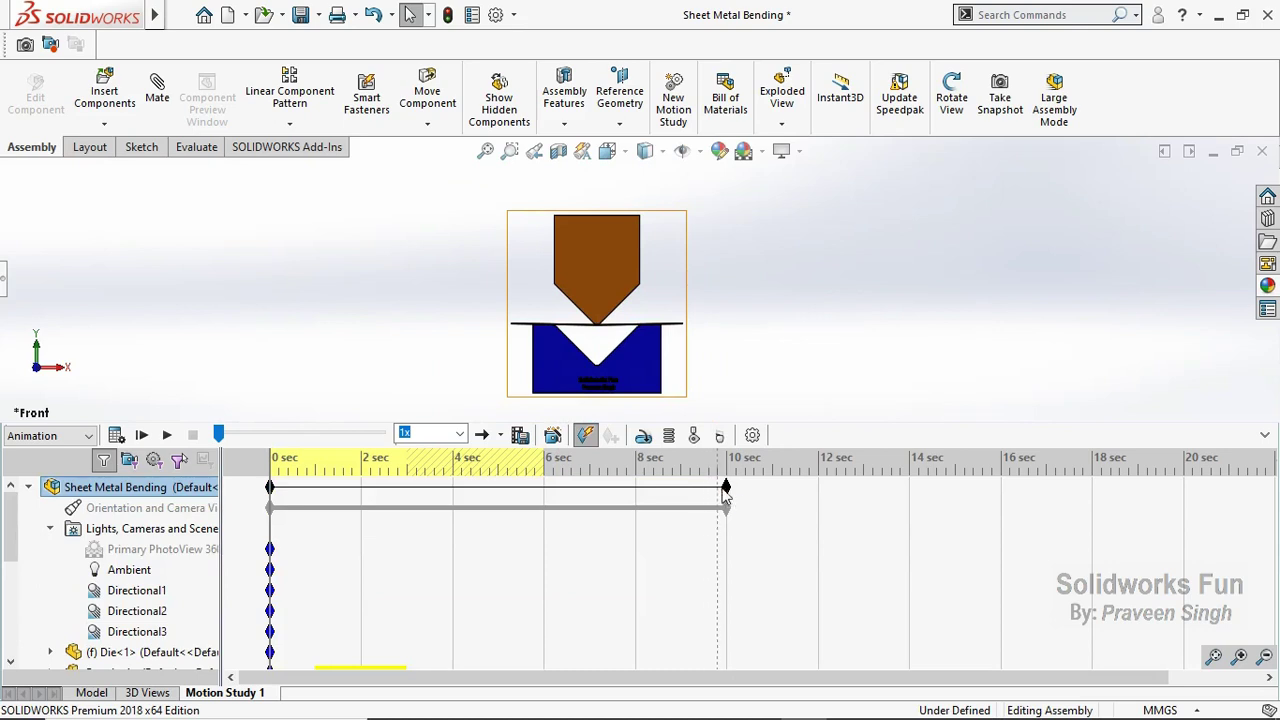
{"action": "mouse_move", "coordinate": [726, 488]}
{"action": "left_mouse_down"}
{"action": "mouse_move", "coordinate": [672, 492]}
{"action": "mouse_move", "coordinate": [763, 366]}
{"action": "left_mouse_up"}
{"action": "scroll", "coordinate": [620, 534], "scroll_direction": "down", "scroll_amount": 5}
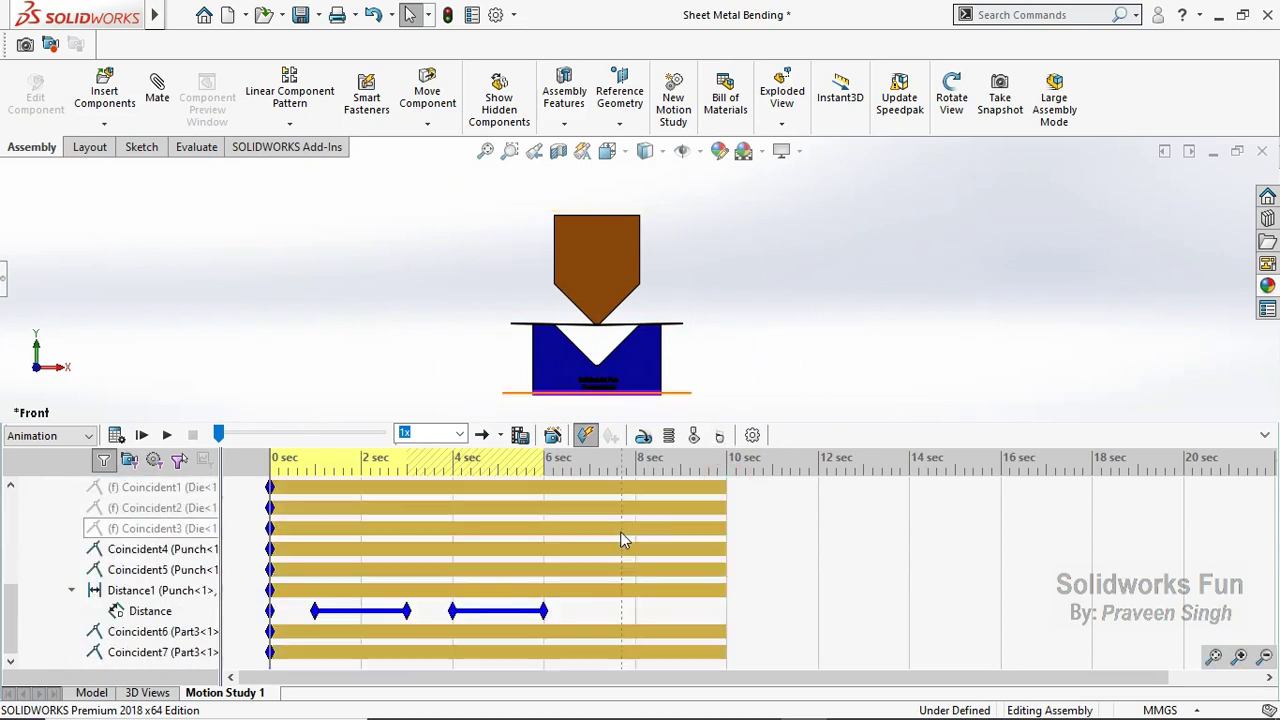
{"action": "left_click", "coordinate": [140, 437]}
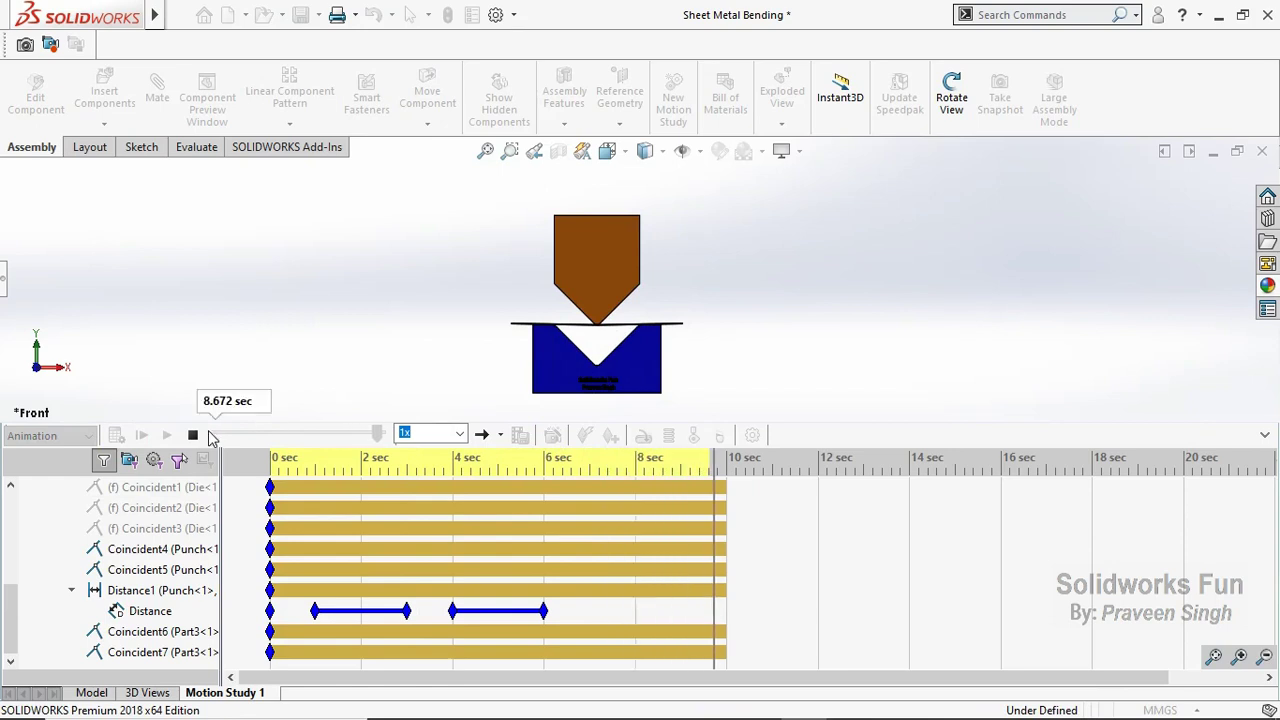
{"action": "left_click_drag", "start_coordinate": [286, 425], "coordinate": [177, 427]}
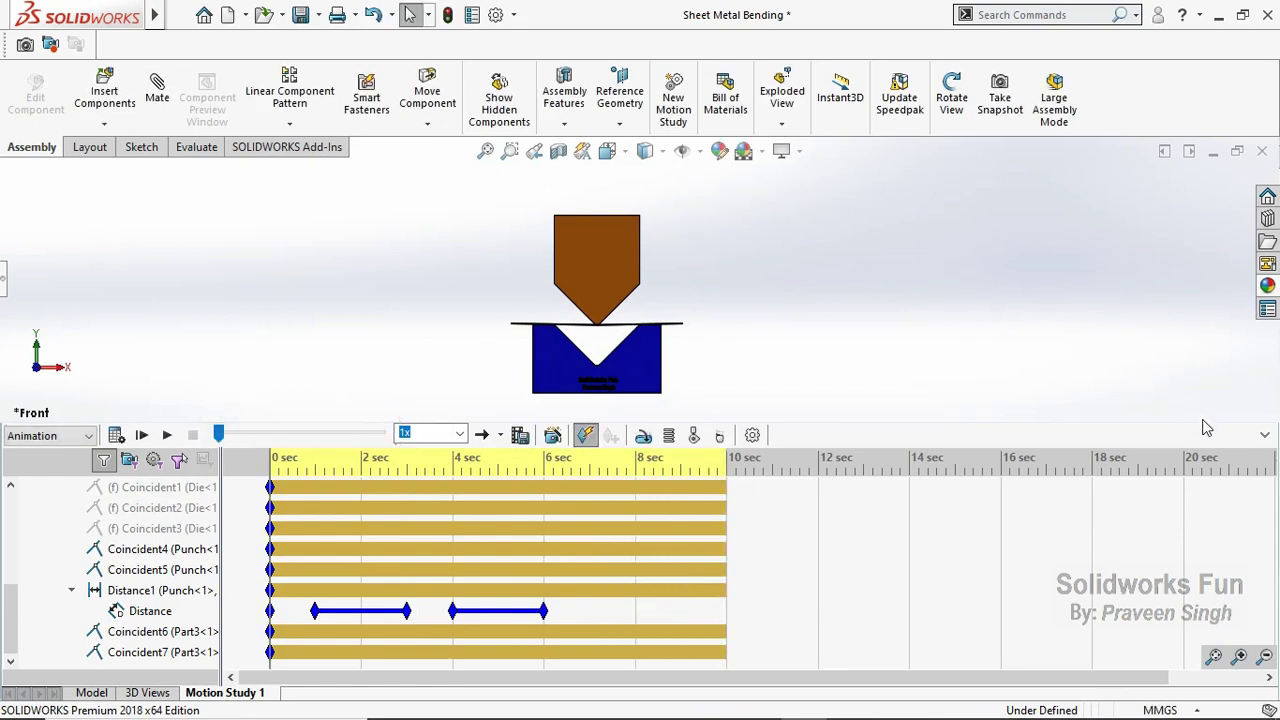
Step: Enlarge the model view, play the animation in front view, then replay it in isometric view
{"action": "left_click", "coordinate": [1260, 435]}
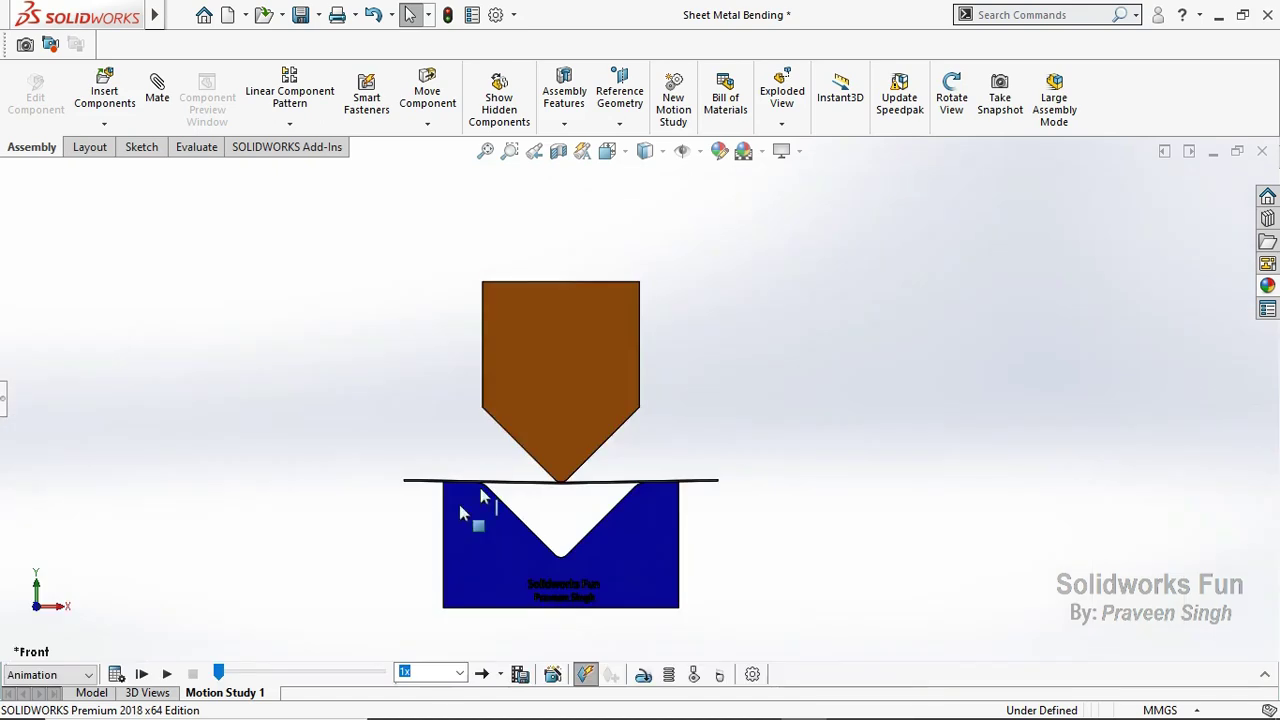
{"action": "scroll", "coordinate": [404, 517], "scroll_direction": "down", "scroll_amount": 1}
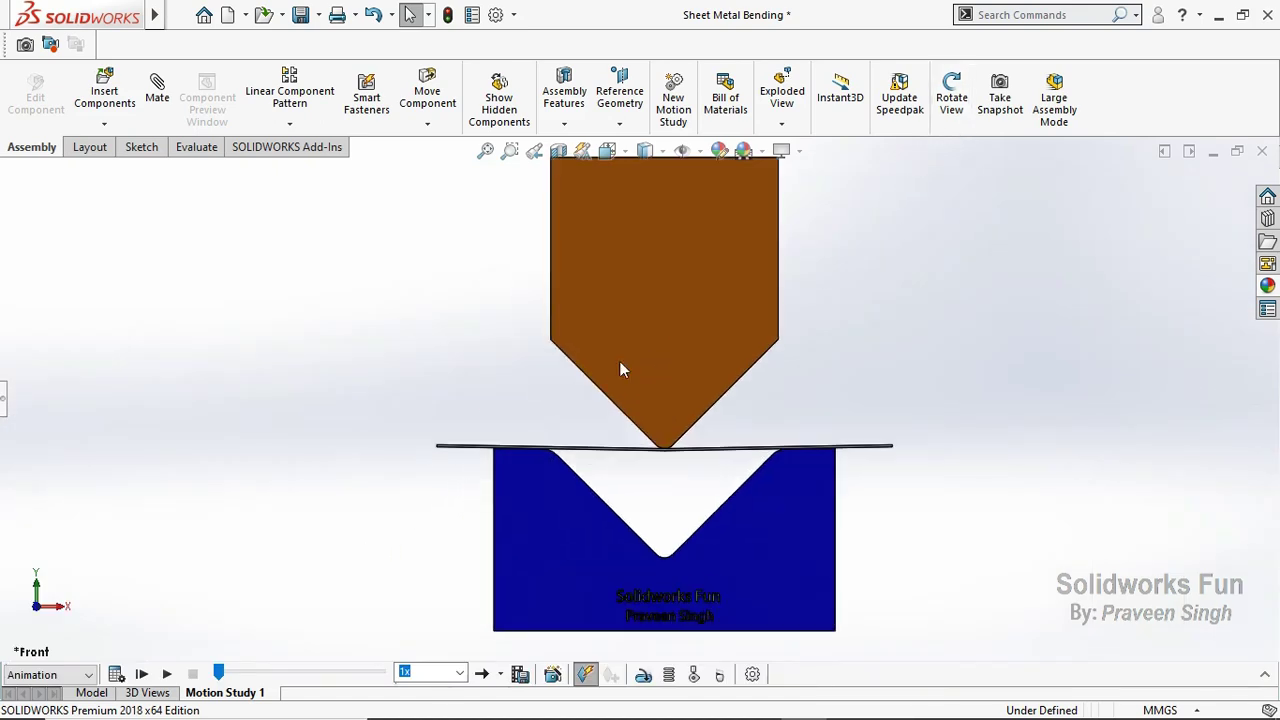
{"action": "scroll", "coordinate": [655, 350], "scroll_direction": "up", "scroll_amount": 1}
{"action": "scroll", "coordinate": [434, 451], "scroll_direction": "down", "scroll_amount": 1}
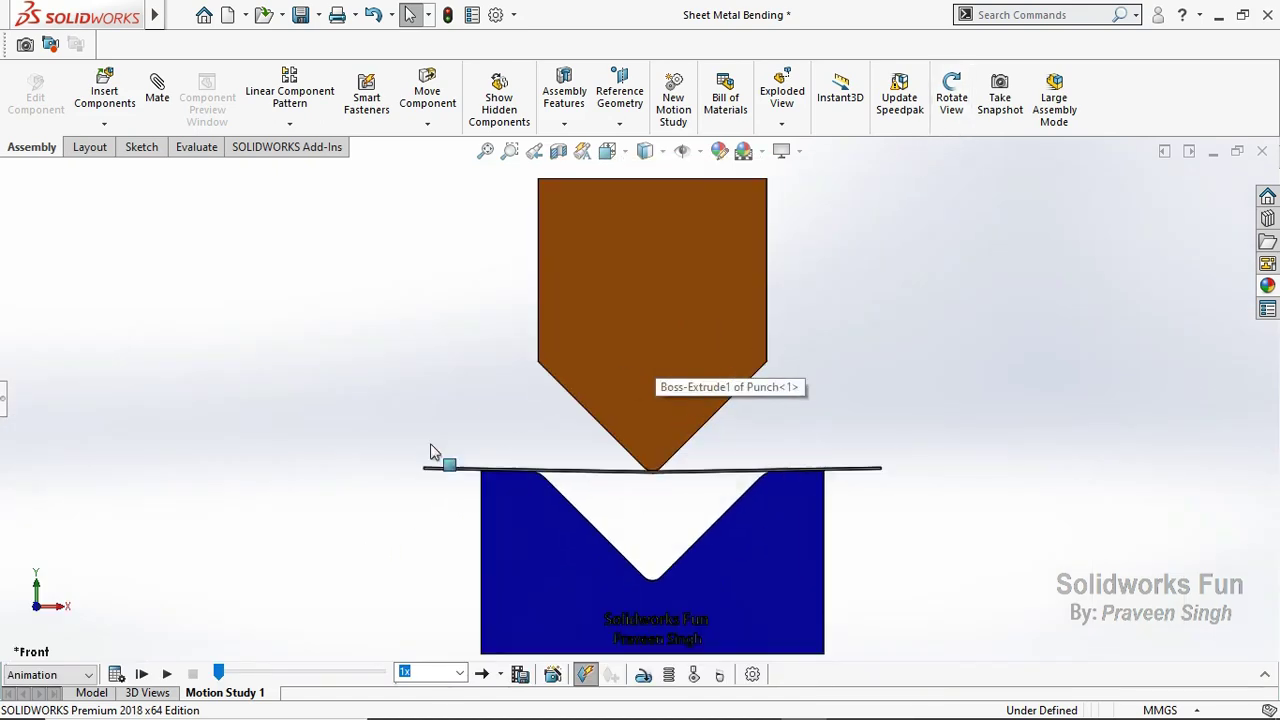
{"action": "left_click", "coordinate": [166, 674]}
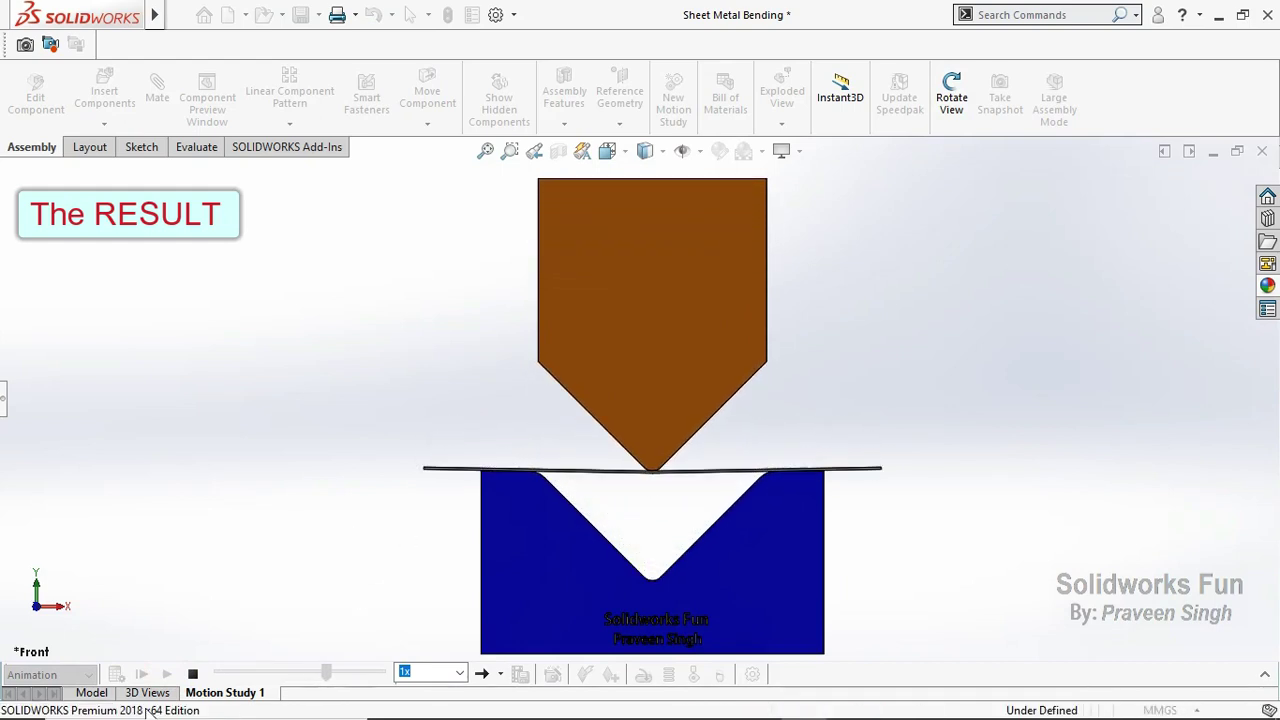
{"action": "left_click", "coordinate": [191, 673]}
{"action": "left_click", "coordinate": [336, 676]}
{"action": "left_click", "coordinate": [166, 674]}
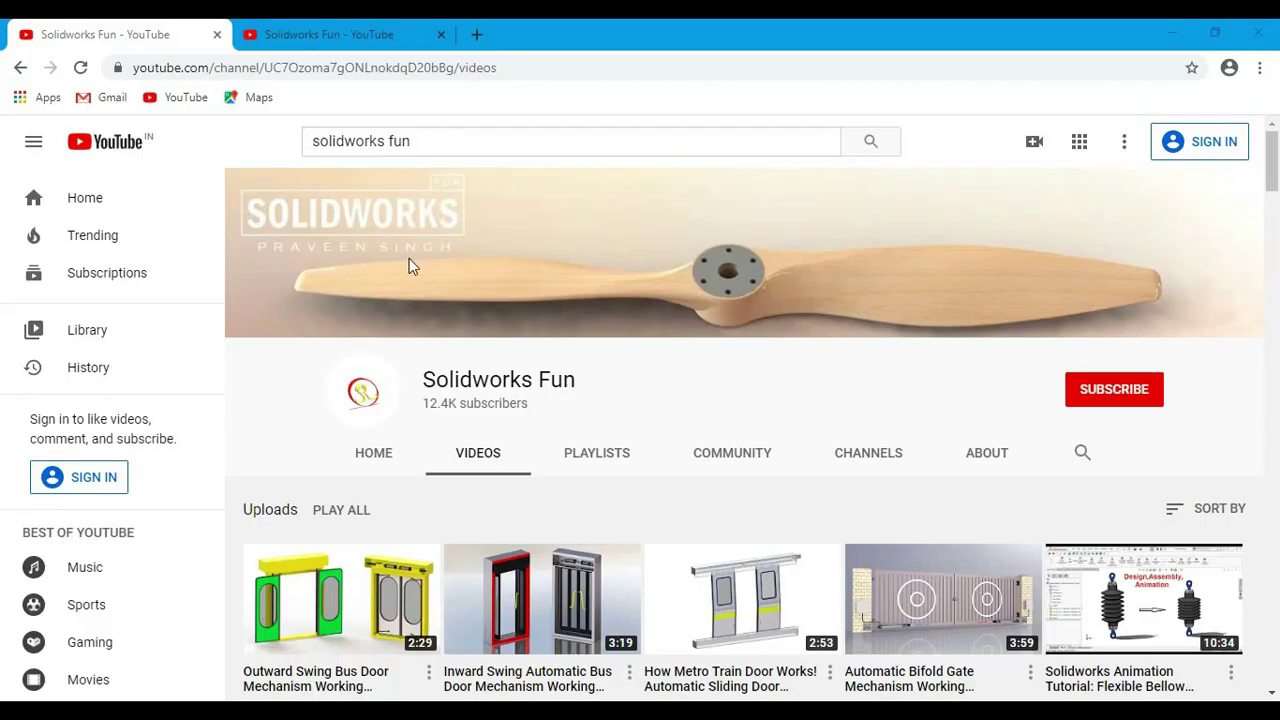
Step: Scroll through the channel's Videos page, then its Playlists page in the next tab
{"action": "left_click_drag", "start_coordinate": [1277, 210], "coordinate": [1274, 622]}
{"action": "key", "text": "ctrl+Tab"}
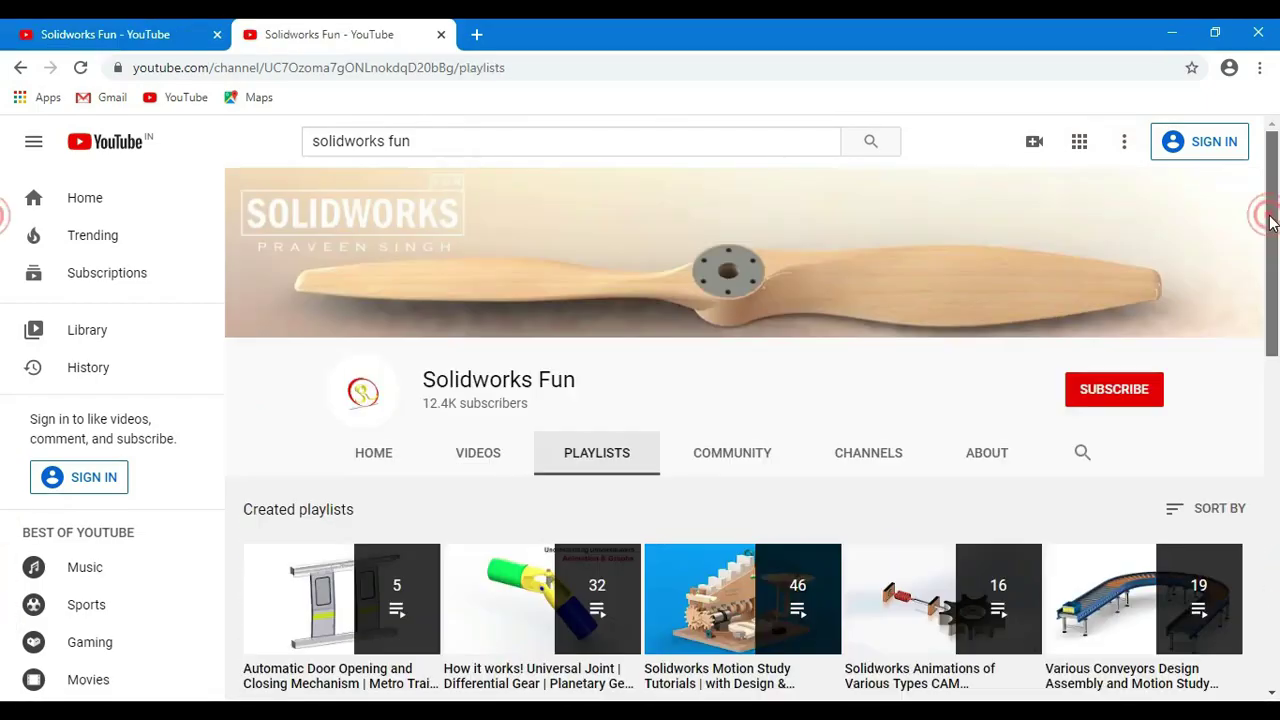
{"action": "left_click_drag", "start_coordinate": [1272, 209], "coordinate": [1275, 525]}
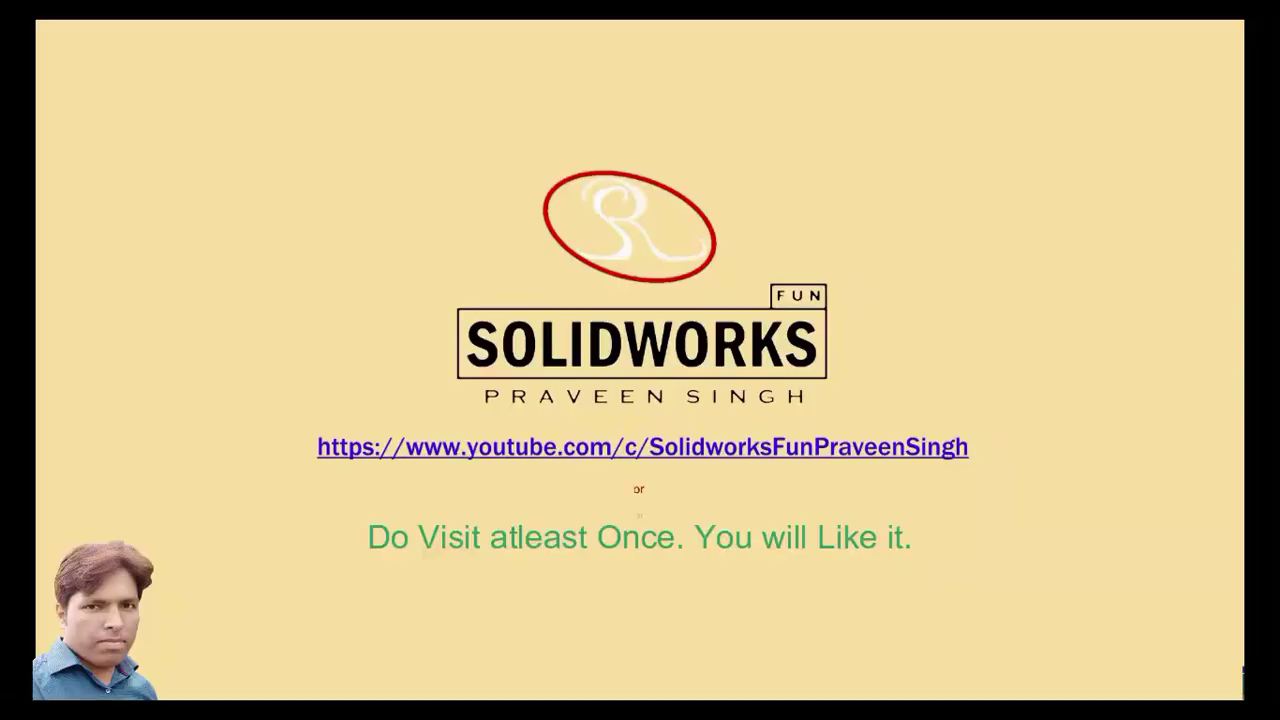